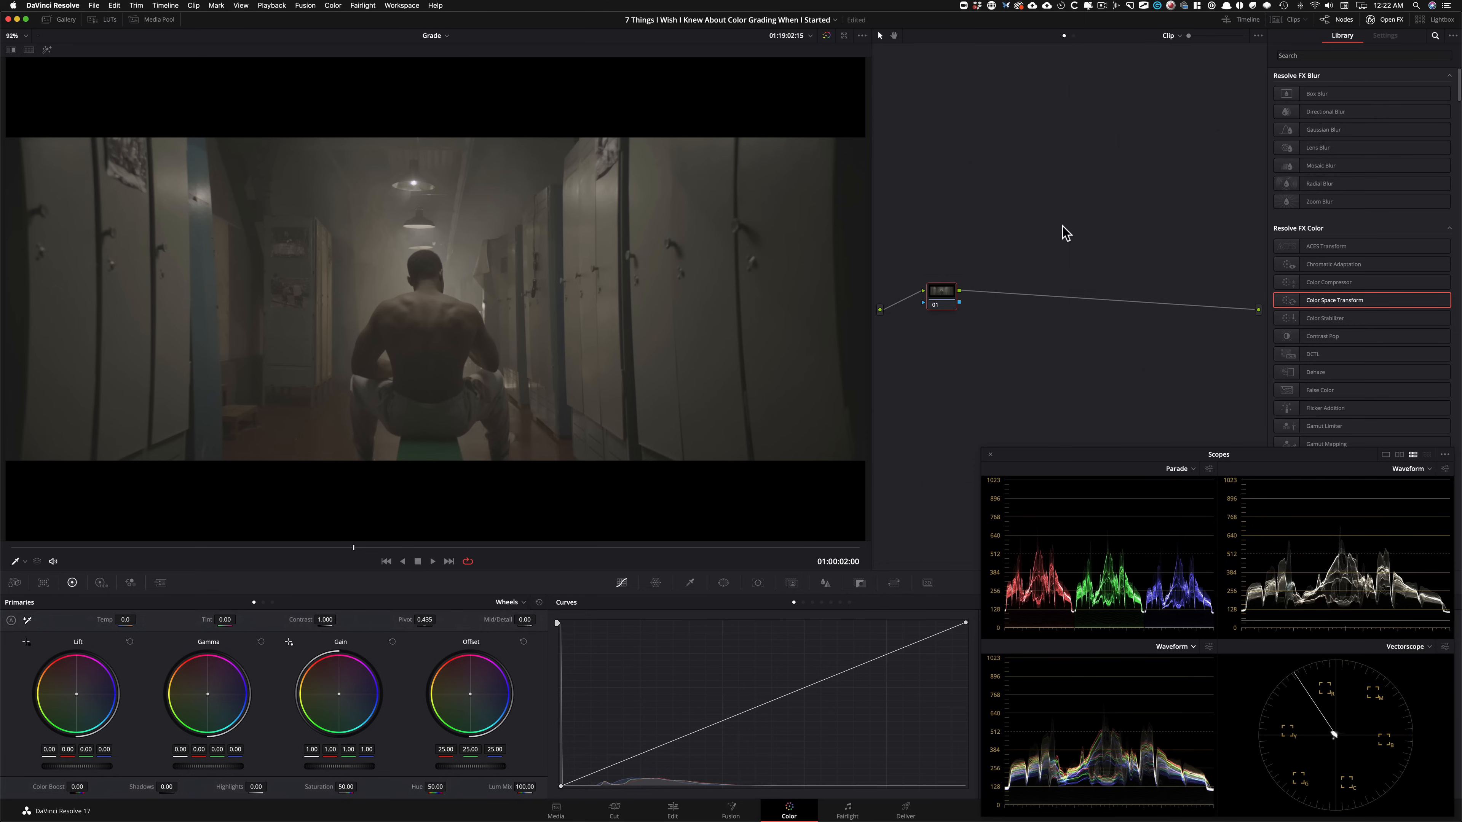
Label the first node "pri" and append nine serial nodes, arranging the last three in a second row.
{"action": "type", "text": "pri"}
{"action": "key", "text": "Return"}
{"action": "key", "text": "alt+s"}
{"action": "key", "text": "alt+s"}
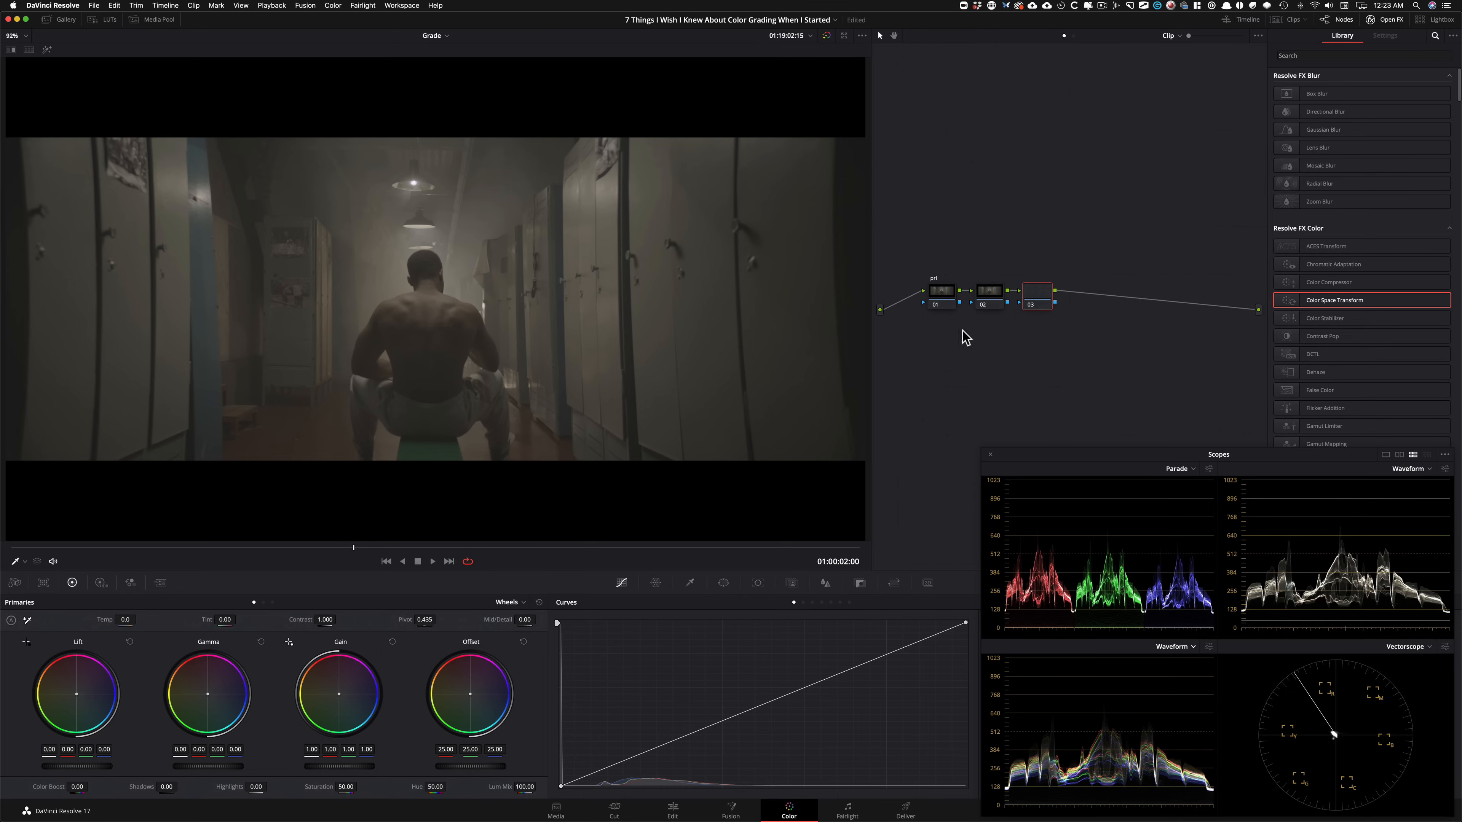
{"action": "key", "text": "alt+s"}
{"action": "key", "text": "alt+s"}
{"action": "key", "text": "alt+s"}
{"action": "key", "text": "alt+s"}
{"action": "key", "text": "alt+s"}
{"action": "key", "text": "alt+s"}
{"action": "key", "text": "alt+s"}
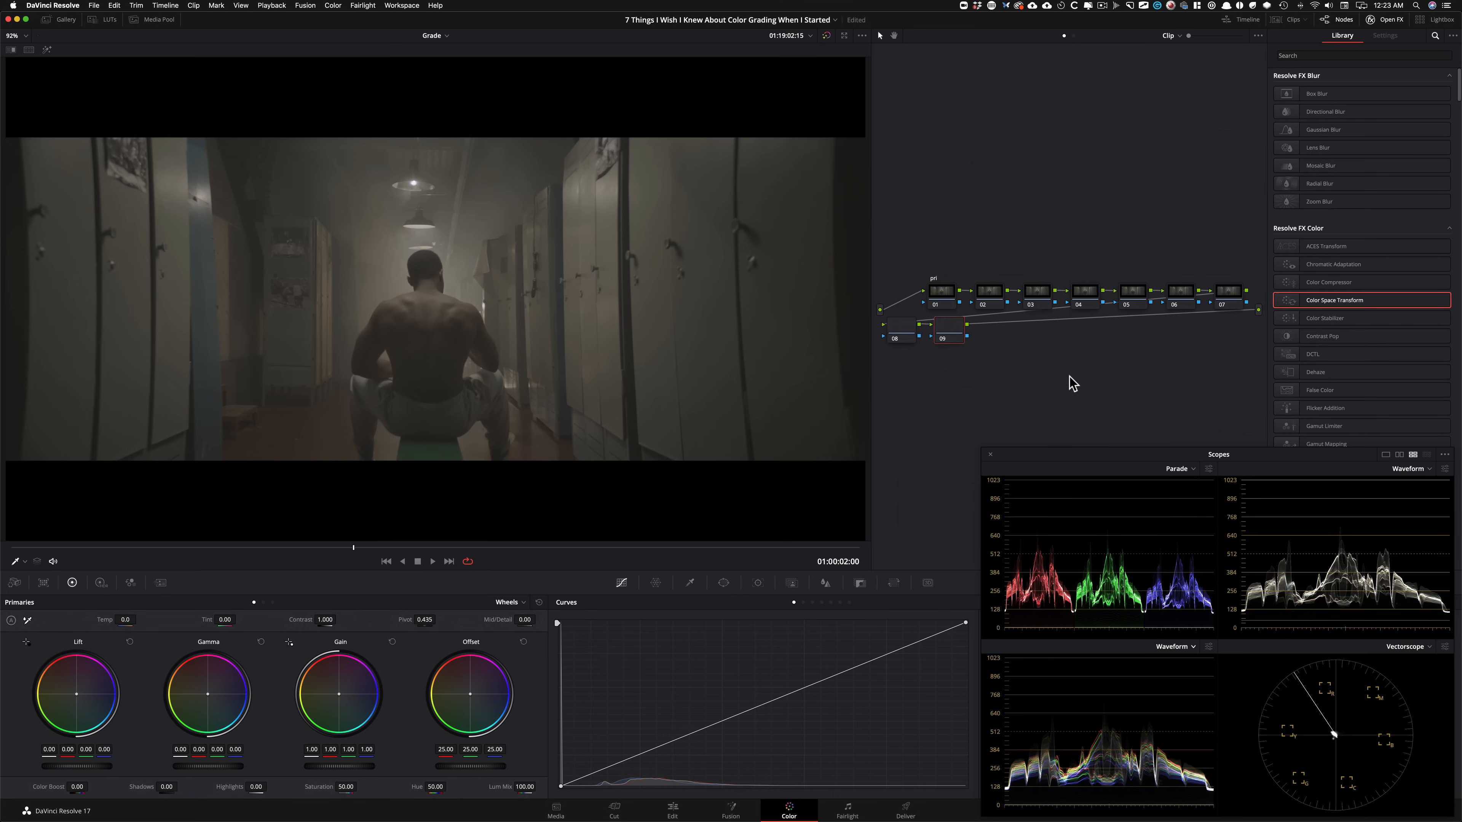
{"action": "left_click_drag", "start_coordinate": [921, 333], "coordinate": [955, 362]}
{"action": "left_click", "coordinate": [1047, 236]}
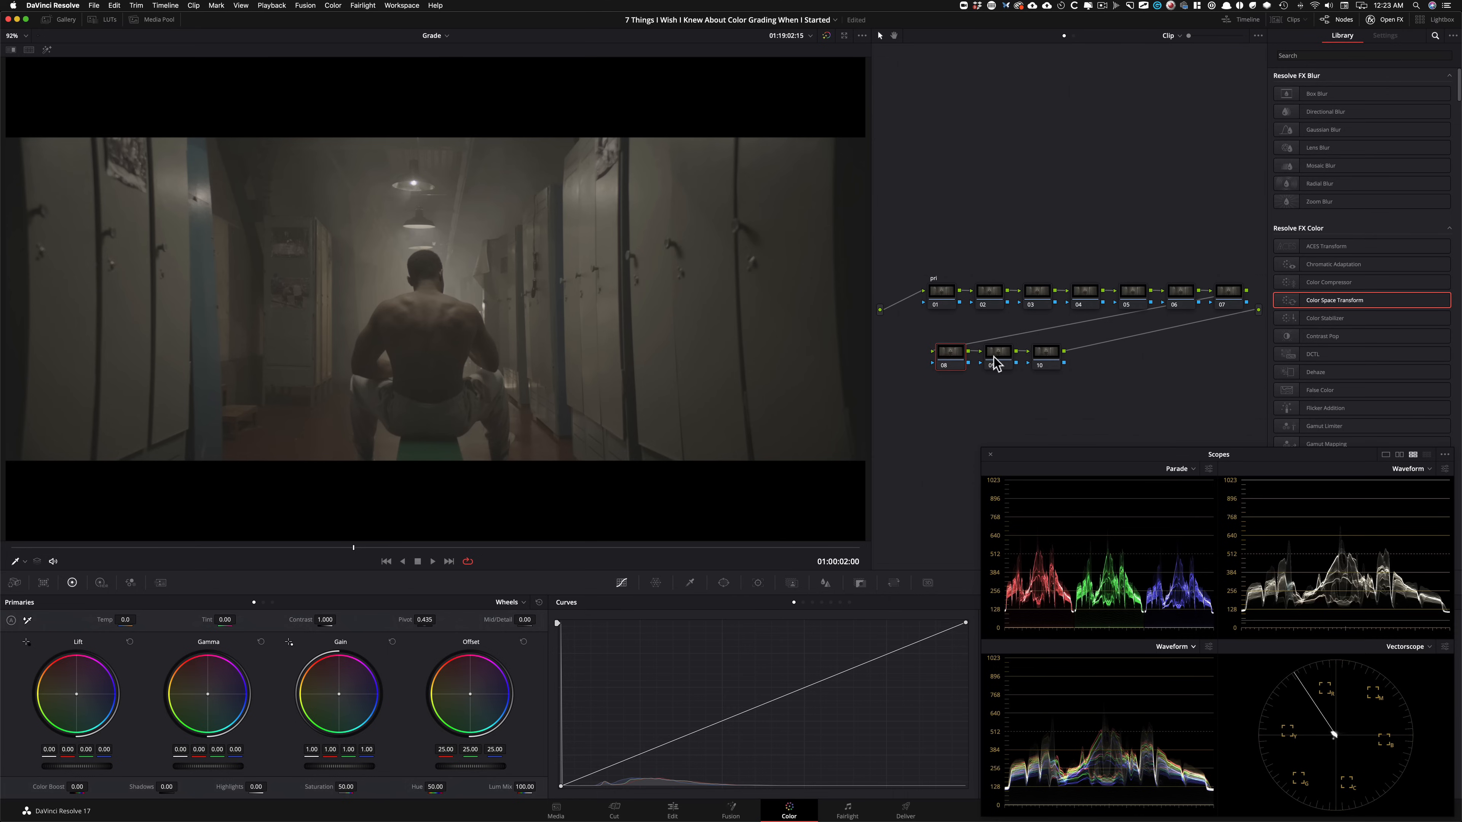
Apply Color Space Transform to node 10 with input color space ARRI Alexa and input gamma ARRI LogC.
{"action": "left_click", "coordinate": [942, 298]}
{"action": "left_click", "coordinate": [1032, 355]}
{"action": "left_click_drag", "start_coordinate": [1334, 300], "coordinate": [1046, 364]}
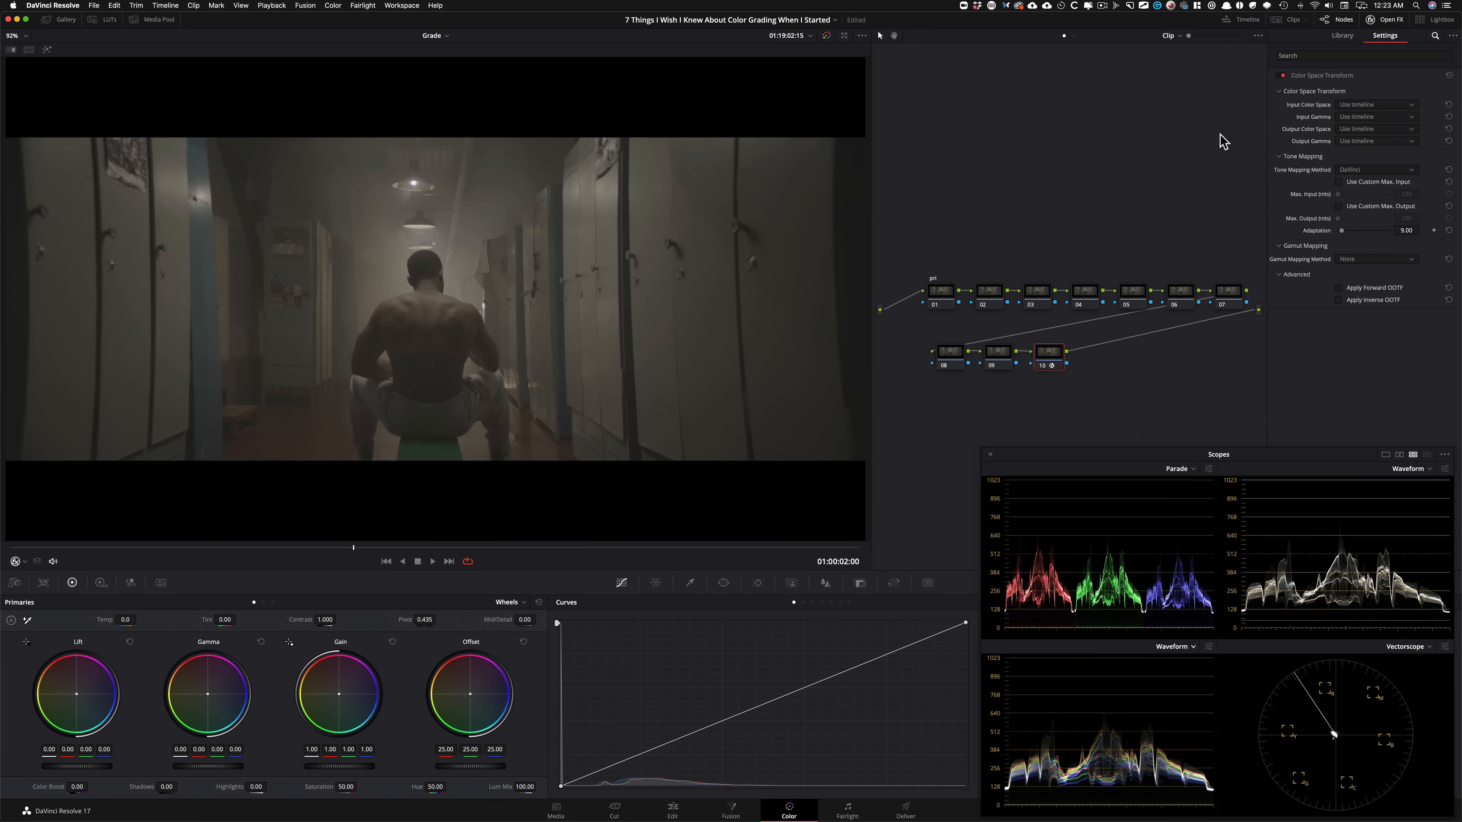
{"action": "left_click", "coordinate": [1391, 105]}
{"action": "left_click", "coordinate": [1379, 150]}
{"action": "left_click", "coordinate": [1351, 117]}
{"action": "left_click", "coordinate": [1360, 171]}
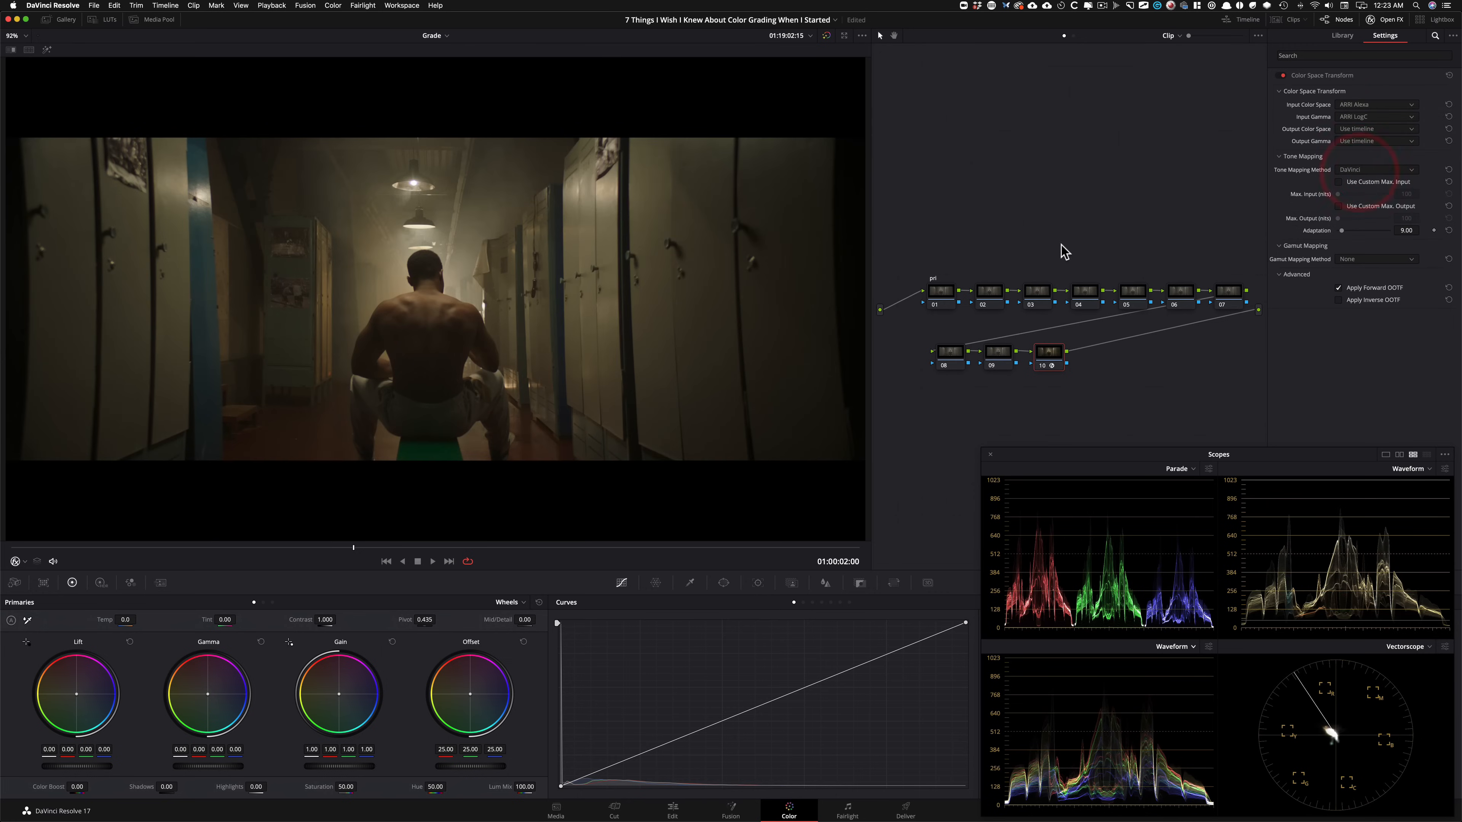
Compare the image with the Color Space Transform node off and on.
{"action": "key", "text": "super+d"}
{"action": "key", "text": "super+d"}
{"action": "key", "text": "super+d"}
{"action": "key", "text": "super+d"}
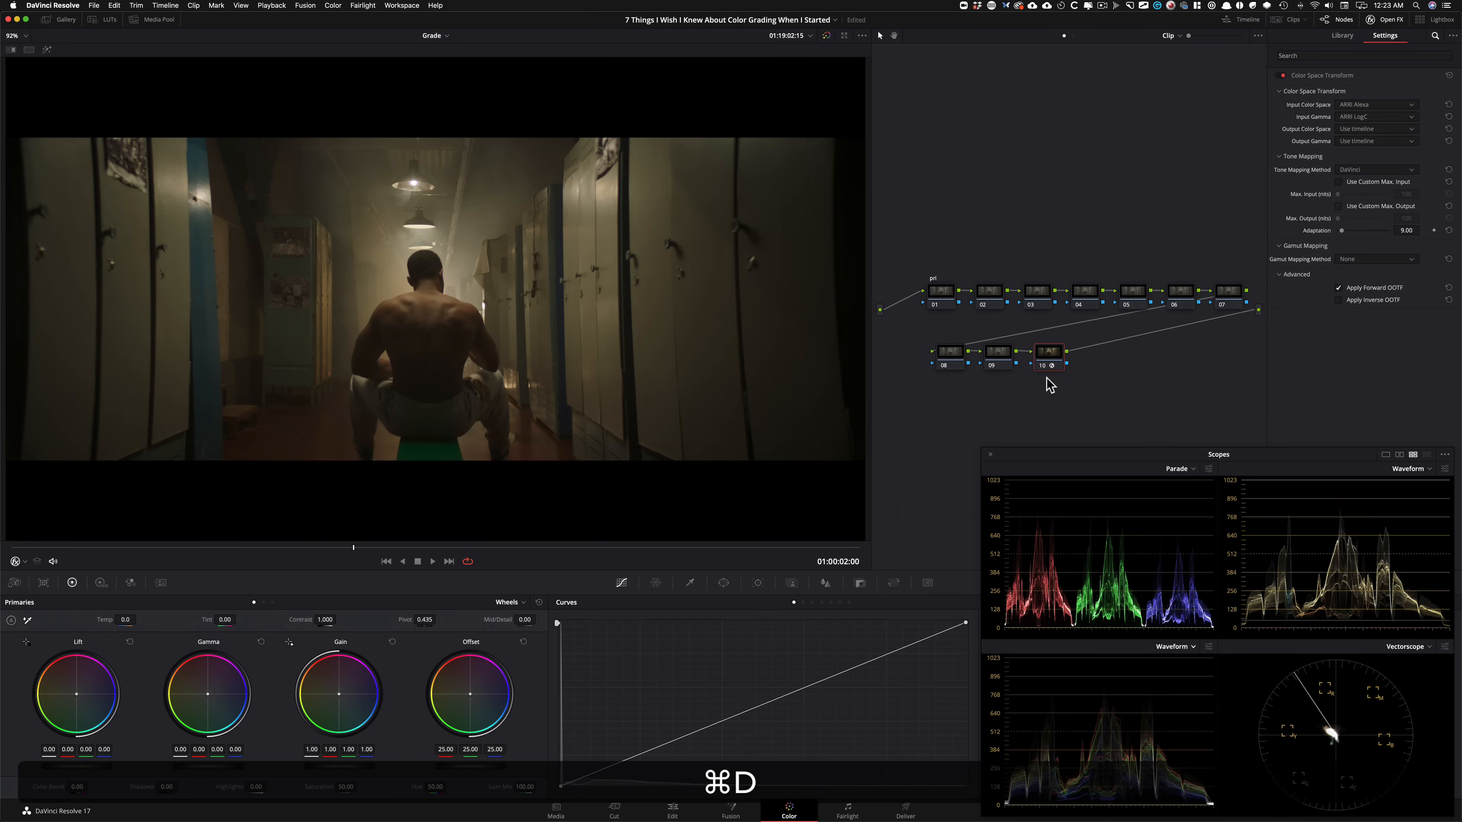
{"action": "key", "text": "super+d"}
{"action": "key", "text": "super+d"}
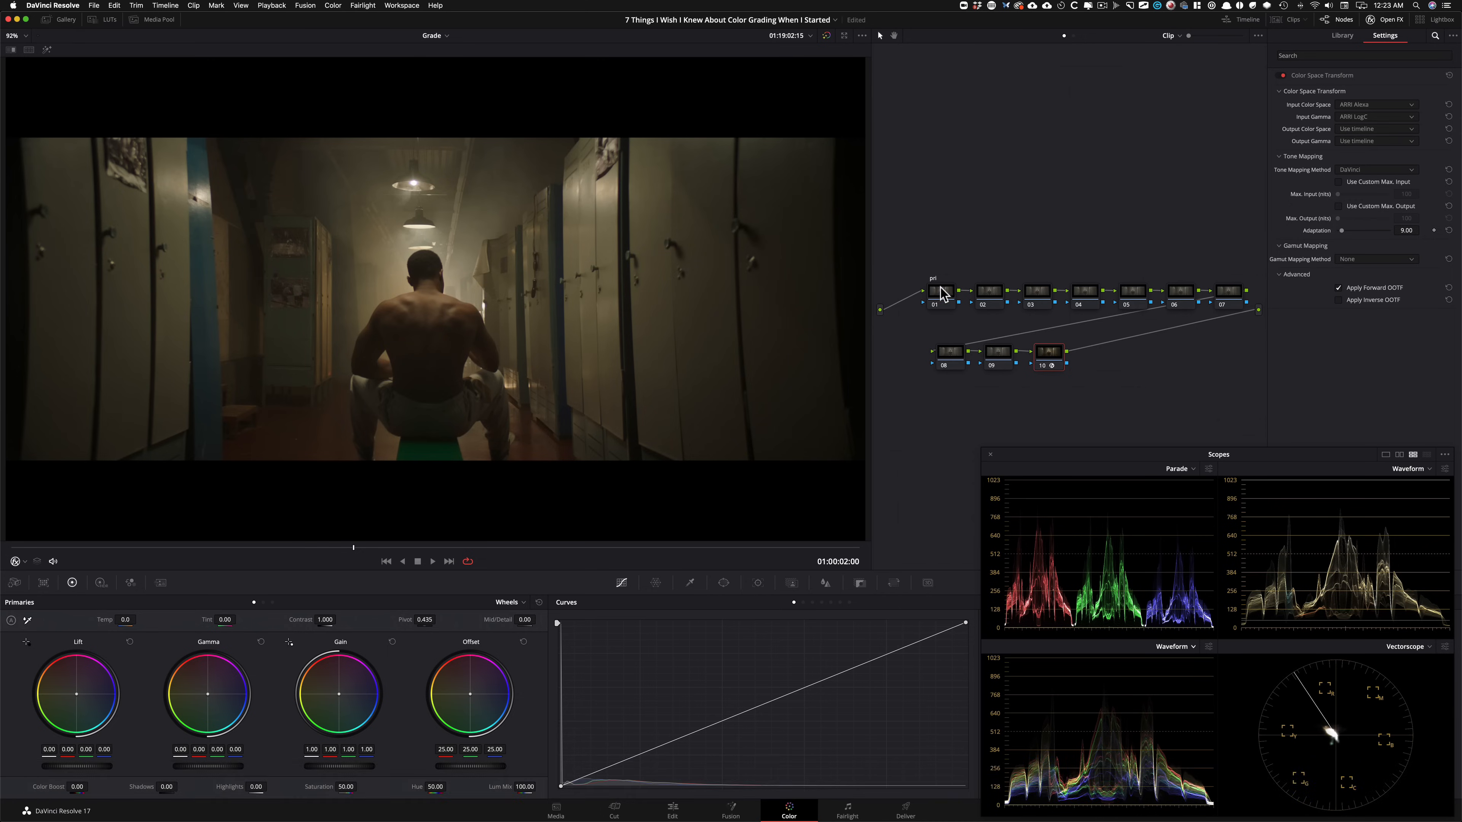
Balance the pri node with lift -0.01, gain 1.11 and a slight gamma shift toward blue, checking it against the unbalanced image.
{"action": "left_click", "coordinate": [940, 291]}
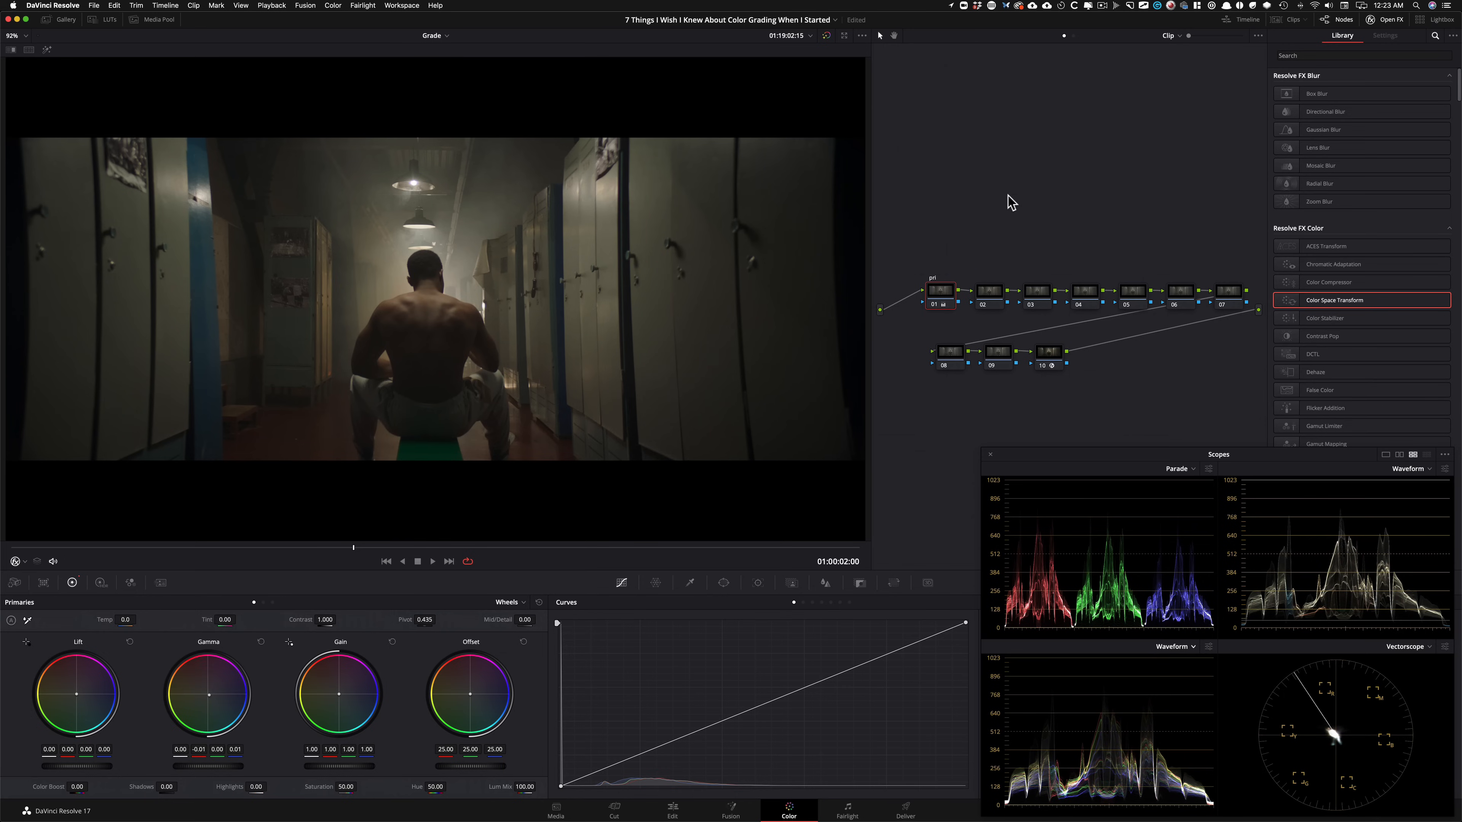
{"action": "key", "text": "super+d"}
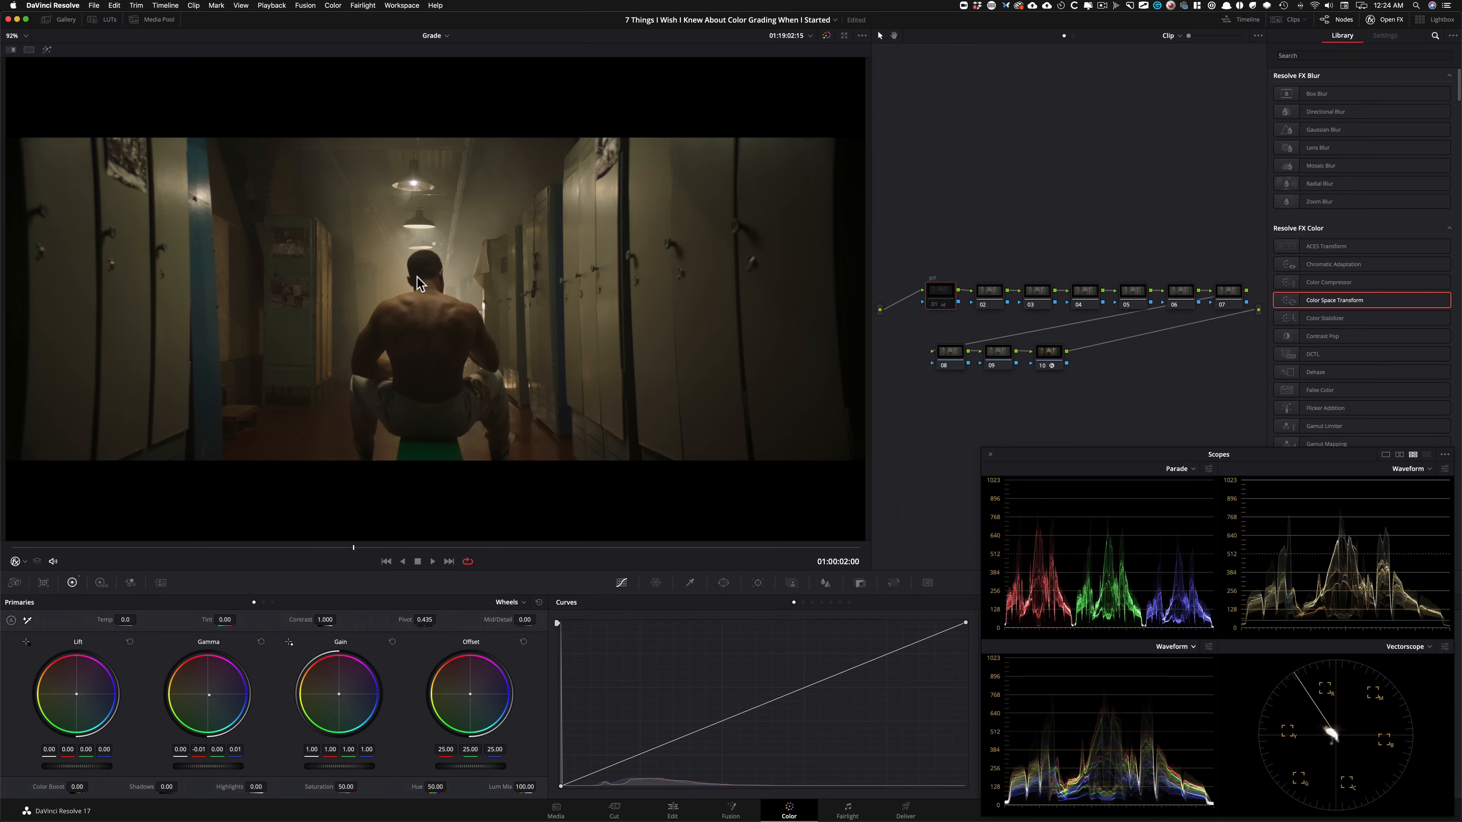
{"action": "key", "text": "super+d"}
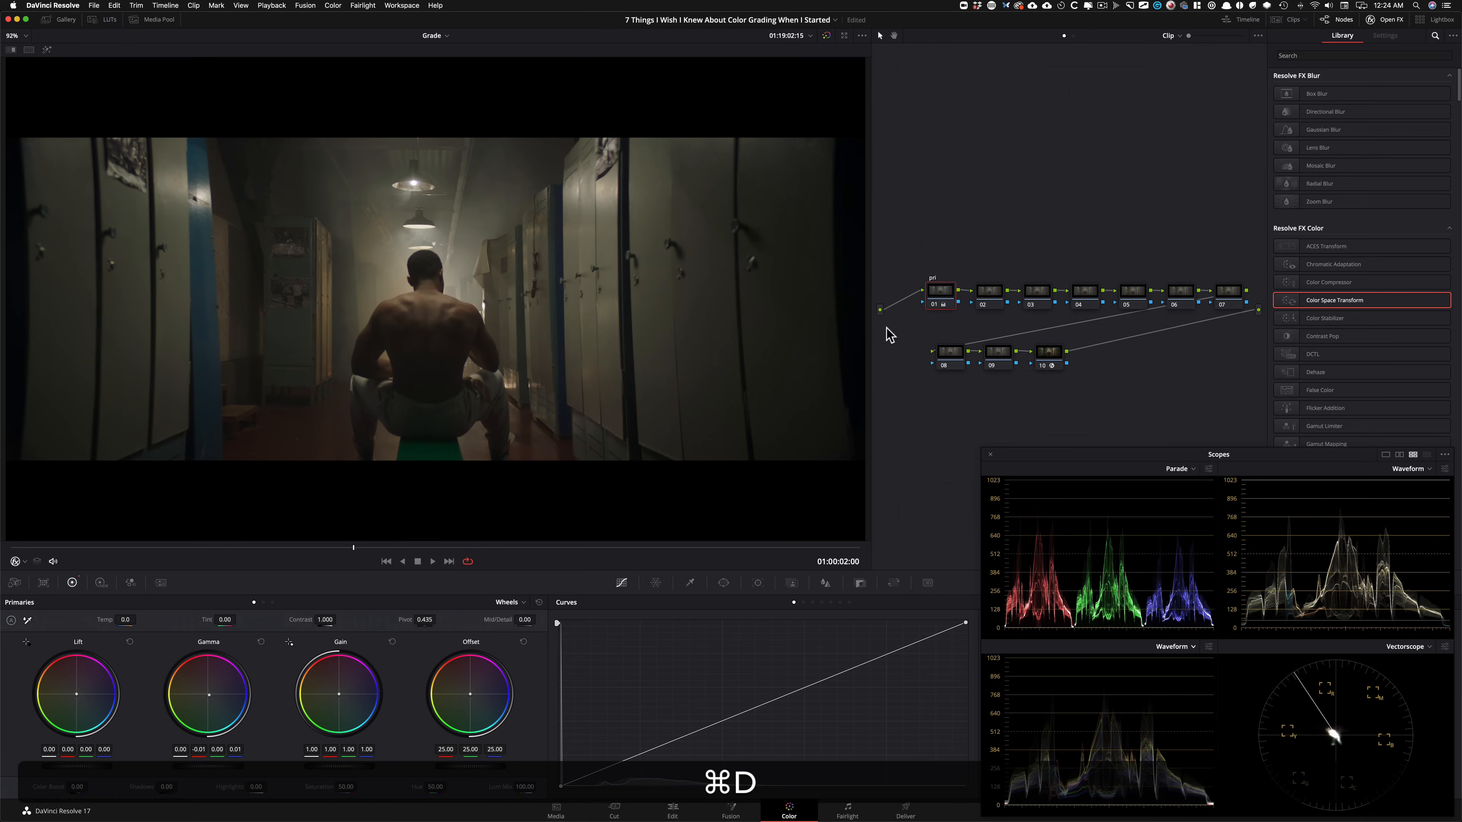
{"action": "left_click", "coordinate": [970, 236]}
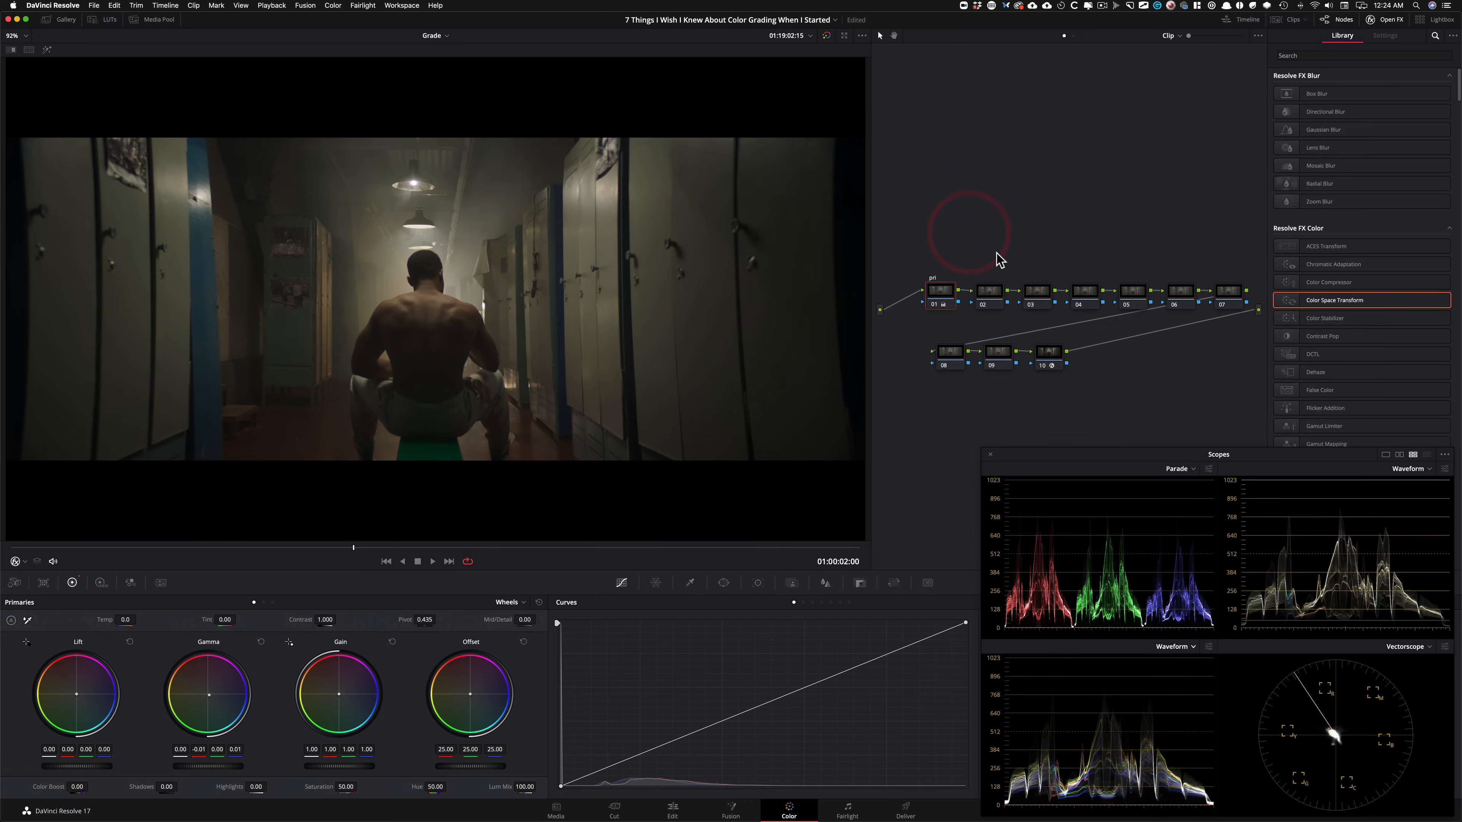
{"action": "key", "text": "super+d"}
{"action": "key", "text": "super+d"}
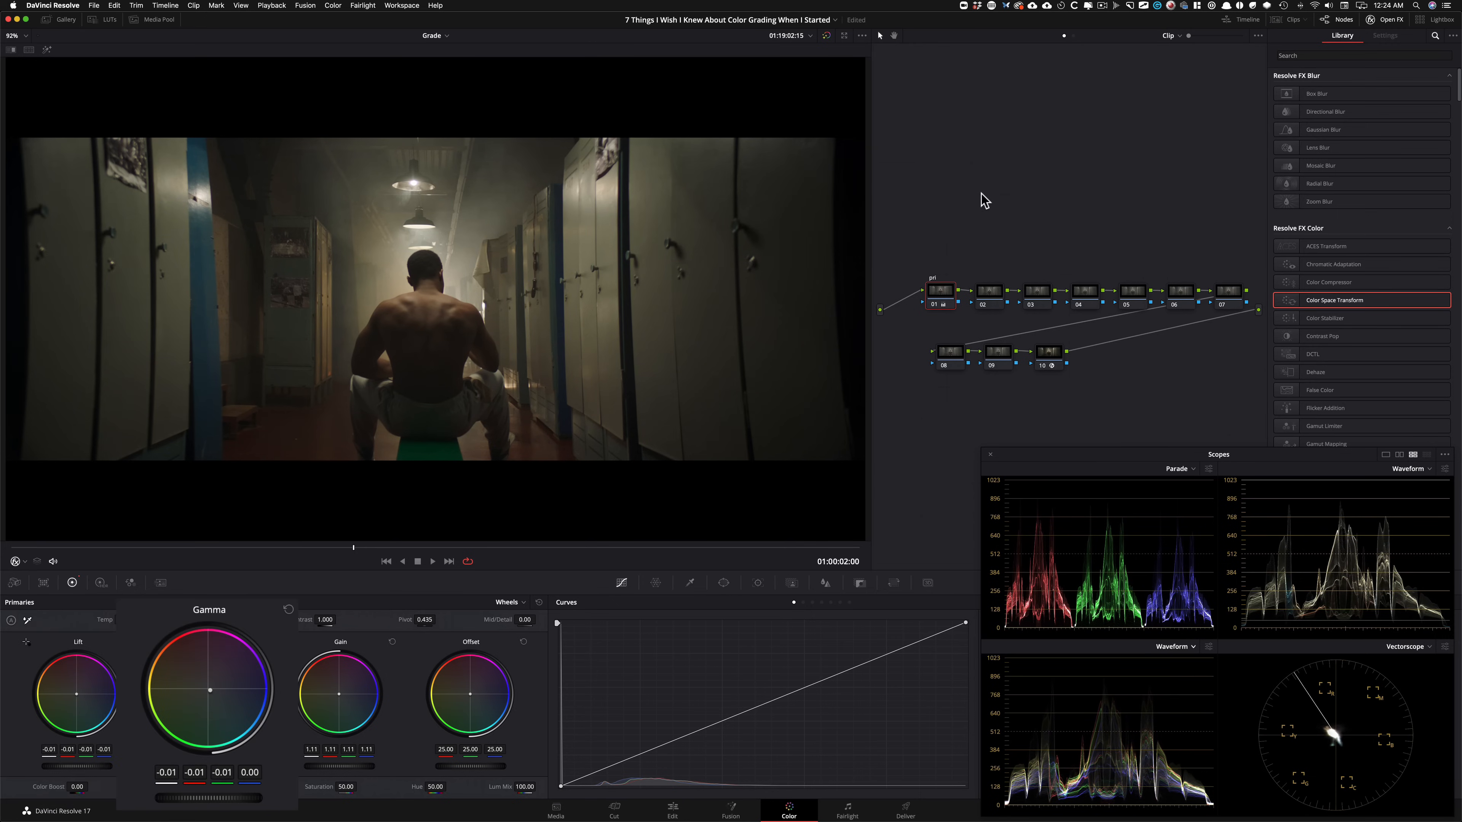
Compare the image and scopes with the pri node's primary balance off and on.
{"action": "key", "text": "super+d"}
{"action": "key", "text": "super+d"}
{"action": "key", "text": "super+d"}
{"action": "key", "text": "super+d"}
{"action": "key", "text": "super+d"}
{"action": "key", "text": "super+d"}
{"action": "key", "text": "super+d"}
{"action": "key", "text": "super+d"}
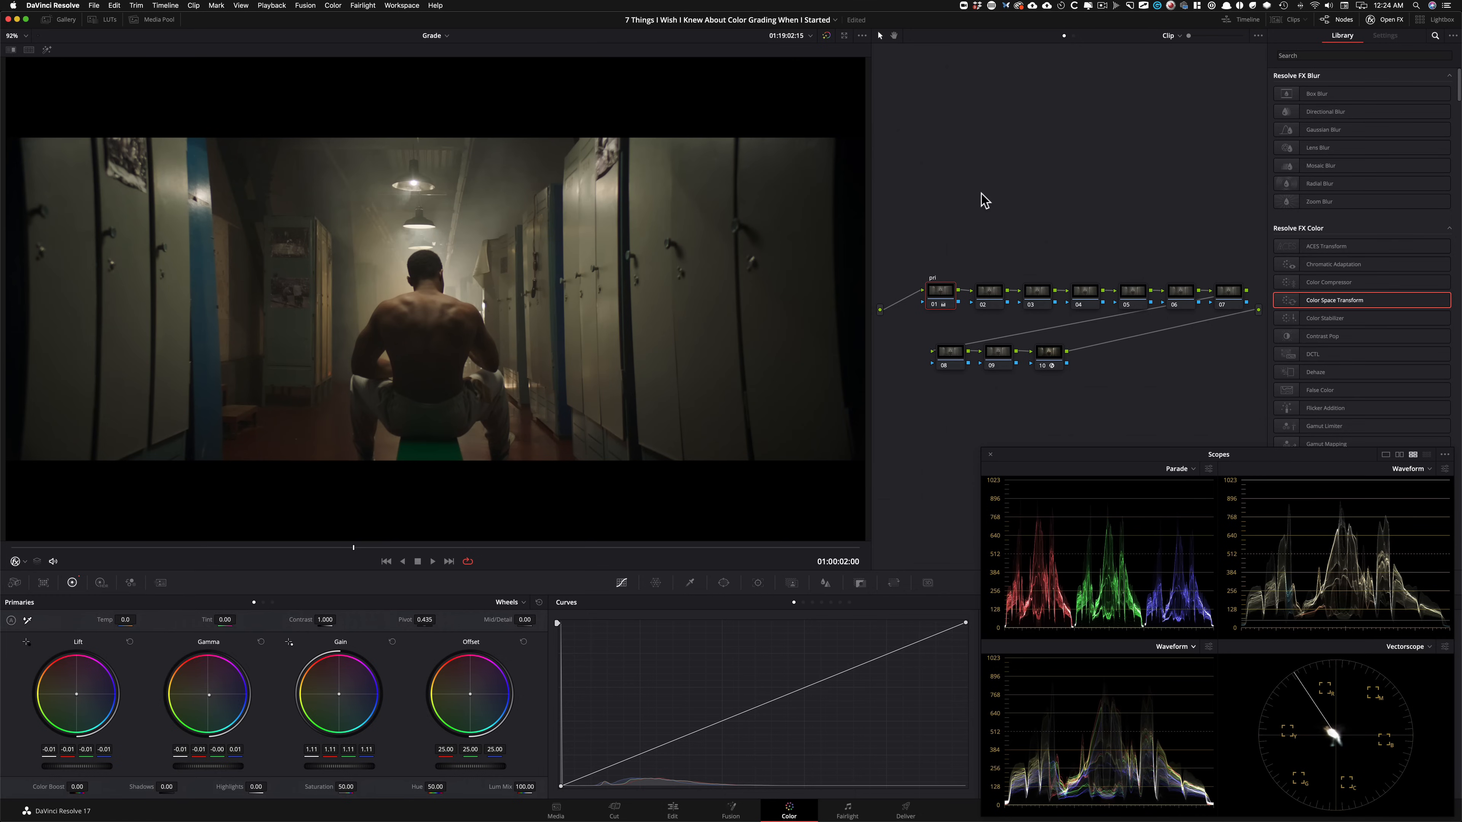
{"action": "key", "text": "super+d"}
{"action": "key", "text": "super+d"}
{"action": "key", "text": "super+d"}
{"action": "key", "text": "super+d"}
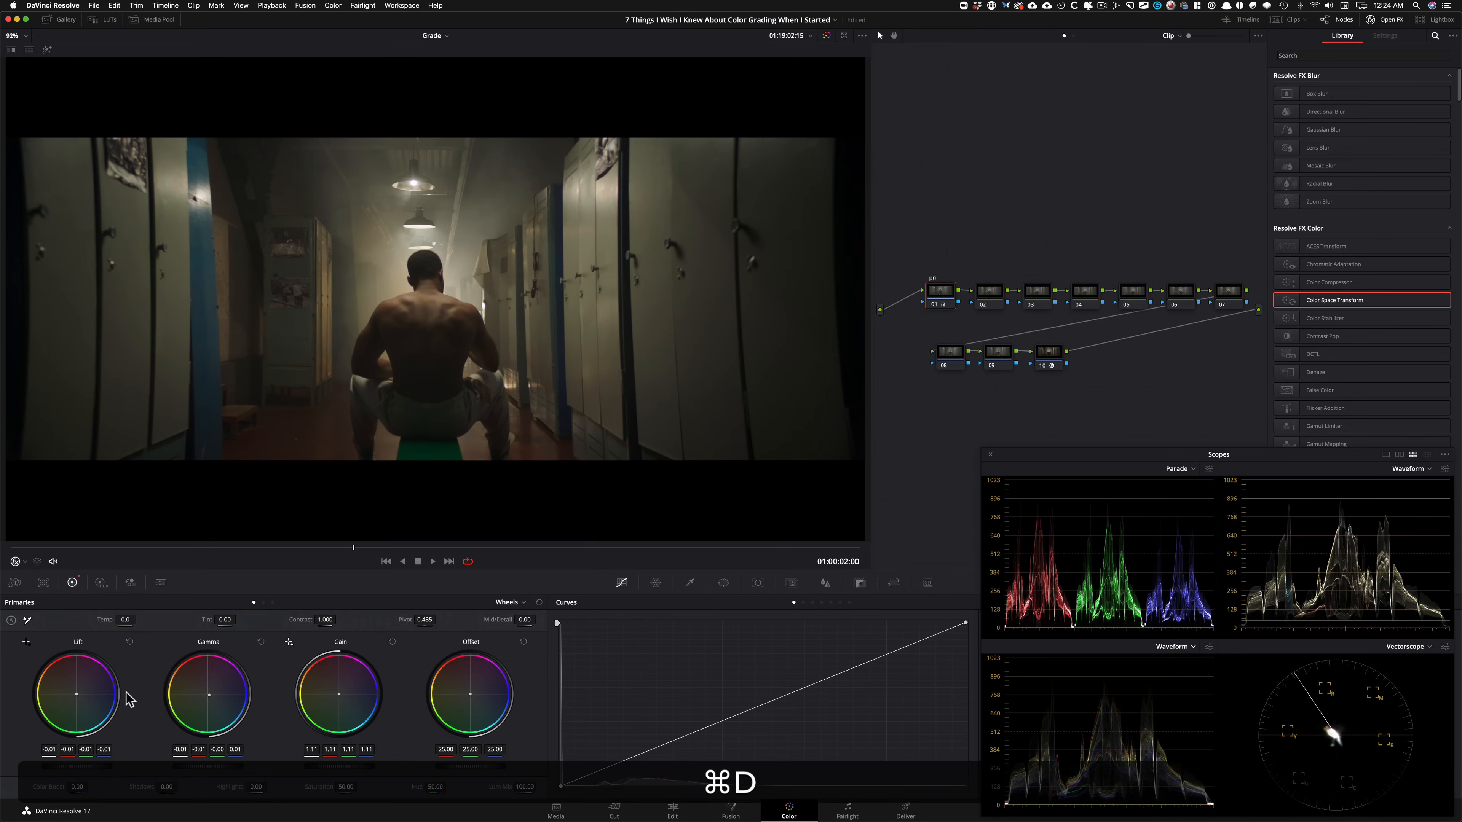
{"action": "key", "text": "super+d"}
{"action": "key", "text": "super+d"}
{"action": "key", "text": "super+d"}
{"action": "key", "text": "super+d"}
{"action": "key", "text": "super+d"}
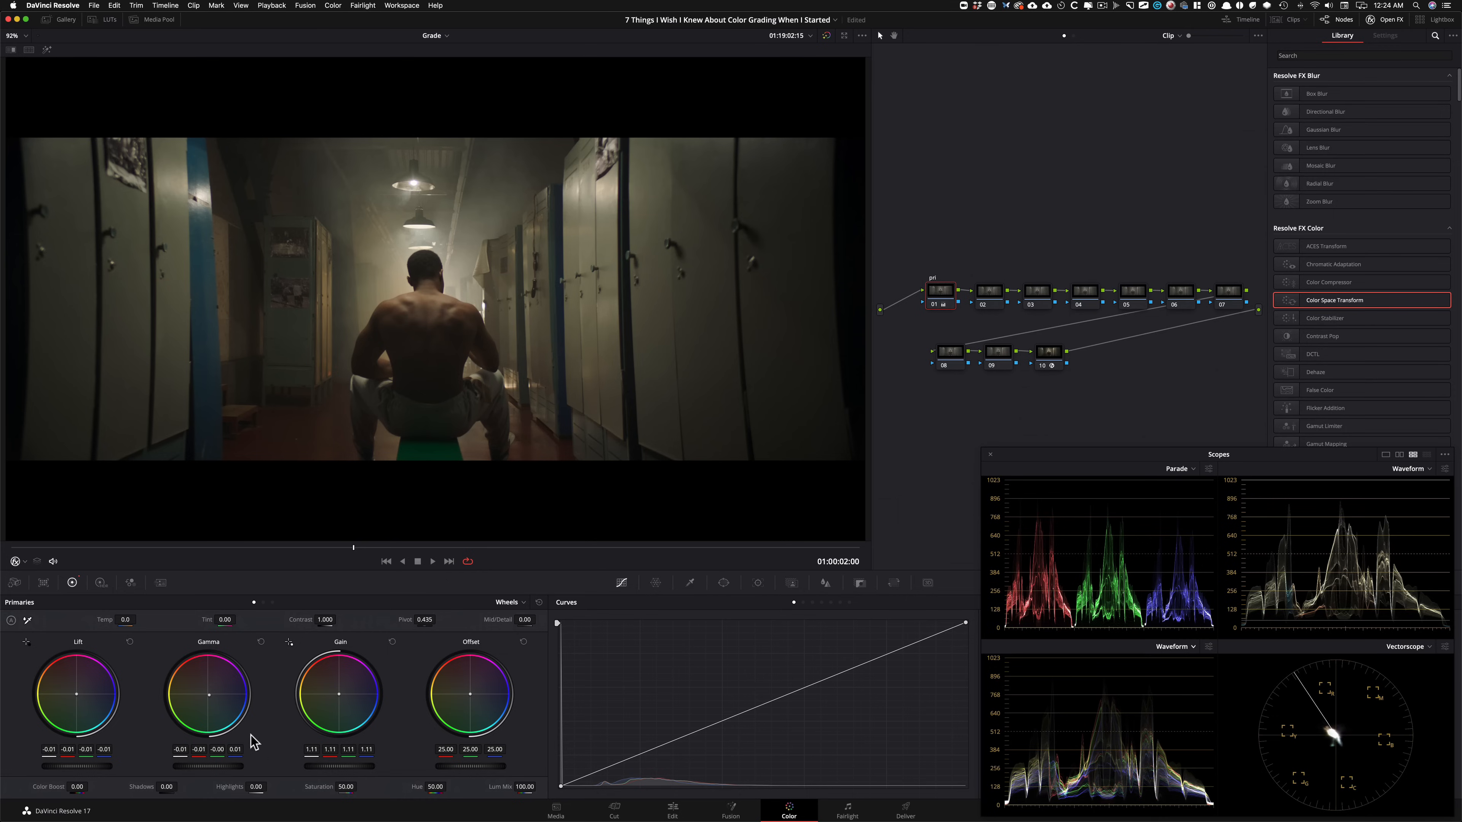
{"action": "left_click", "coordinate": [1019, 200]}
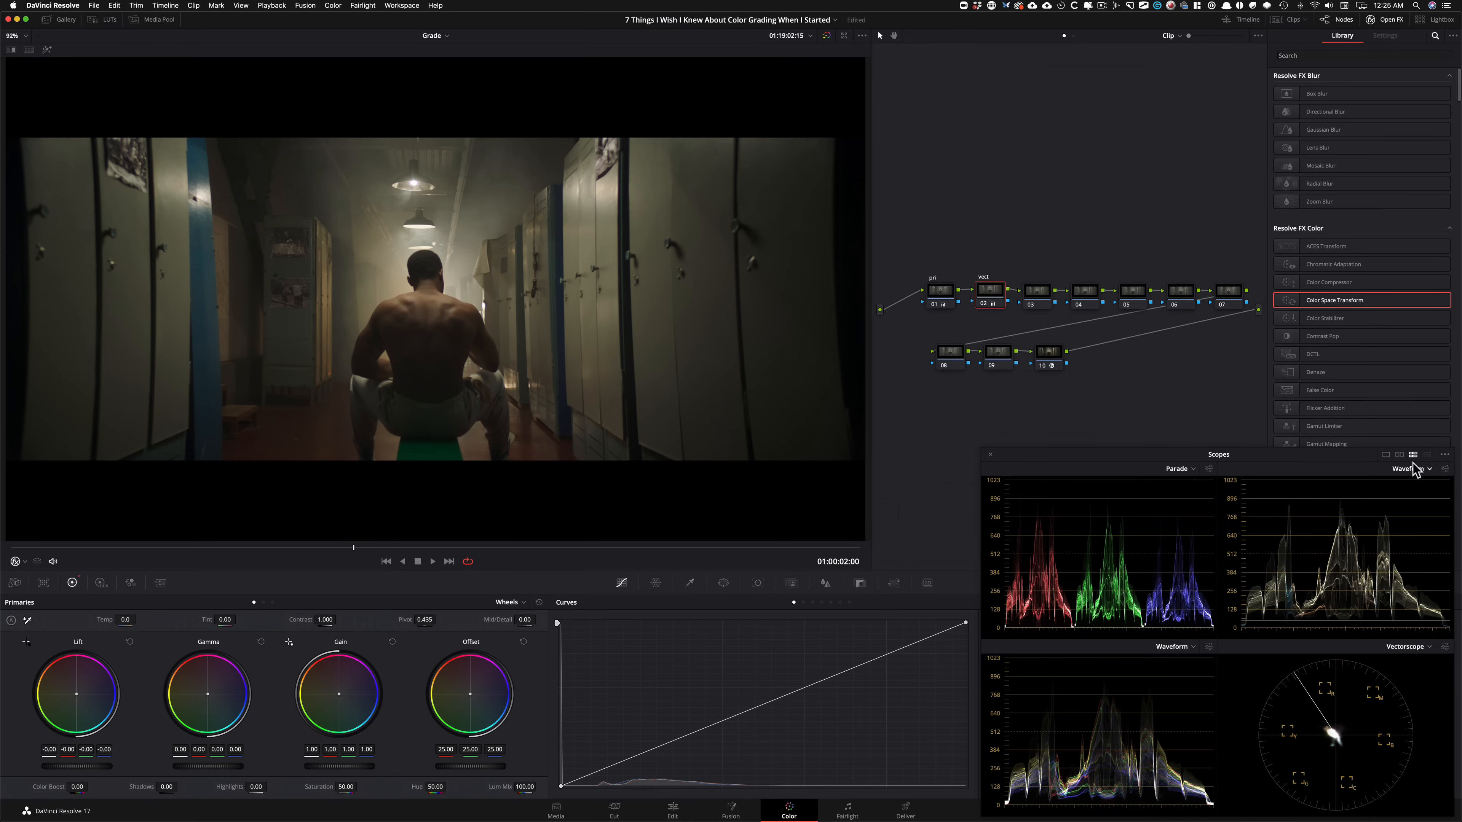
Show a single enlarged vectorscope in the Scopes window.
{"action": "left_click", "coordinate": [1385, 455]}
{"action": "left_click", "coordinate": [1416, 469]}
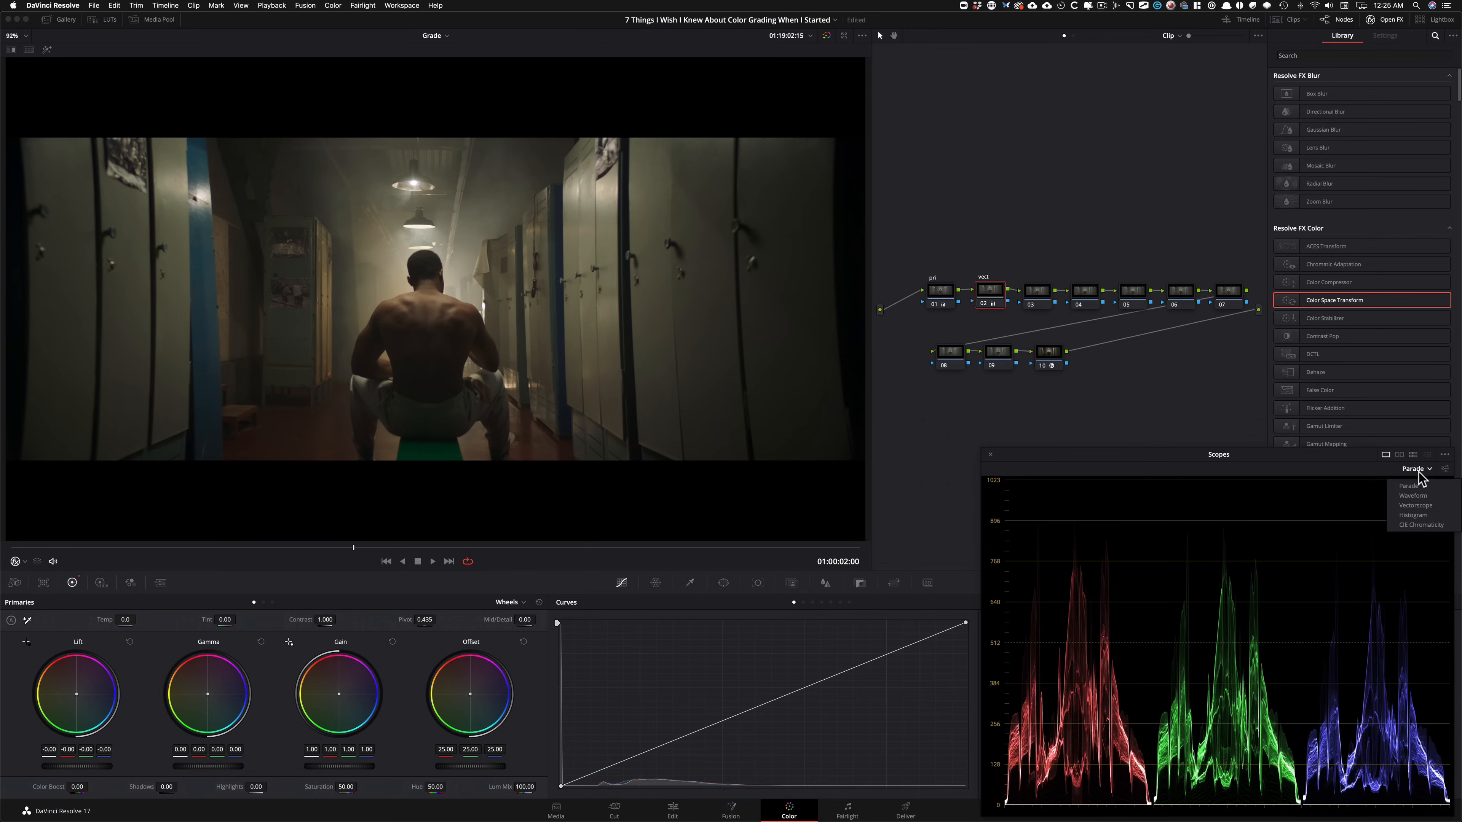
{"action": "left_click", "coordinate": [1417, 505]}
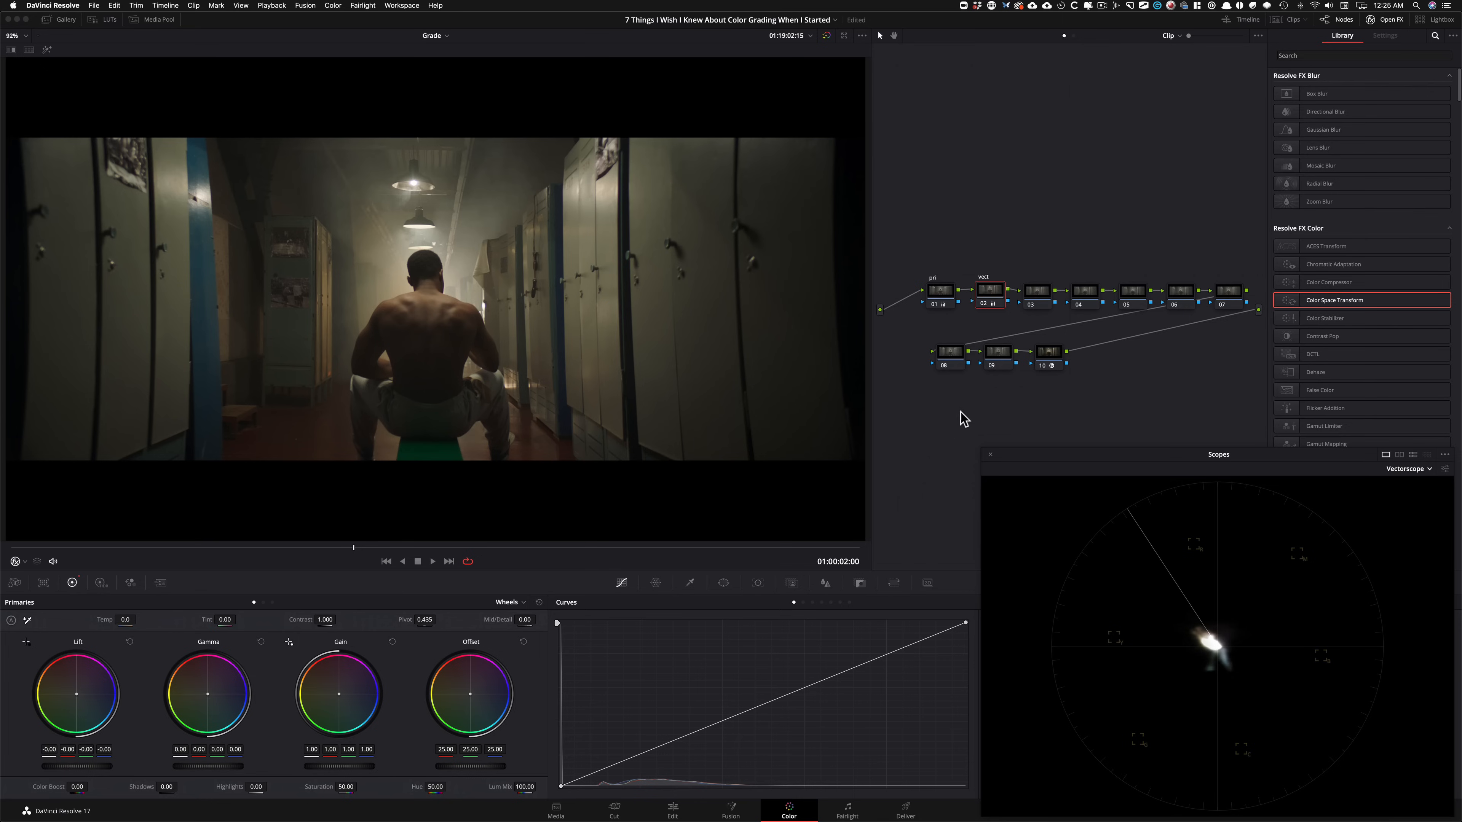
Reset the vect node's primaries and set its offset to 24.50 red, 25.50 green and 27.00 blue.
{"action": "left_click", "coordinate": [540, 603]}
{"action": "key", "text": "9"}
{"action": "key", "text": "9"}
{"action": "key", "text": "6"}
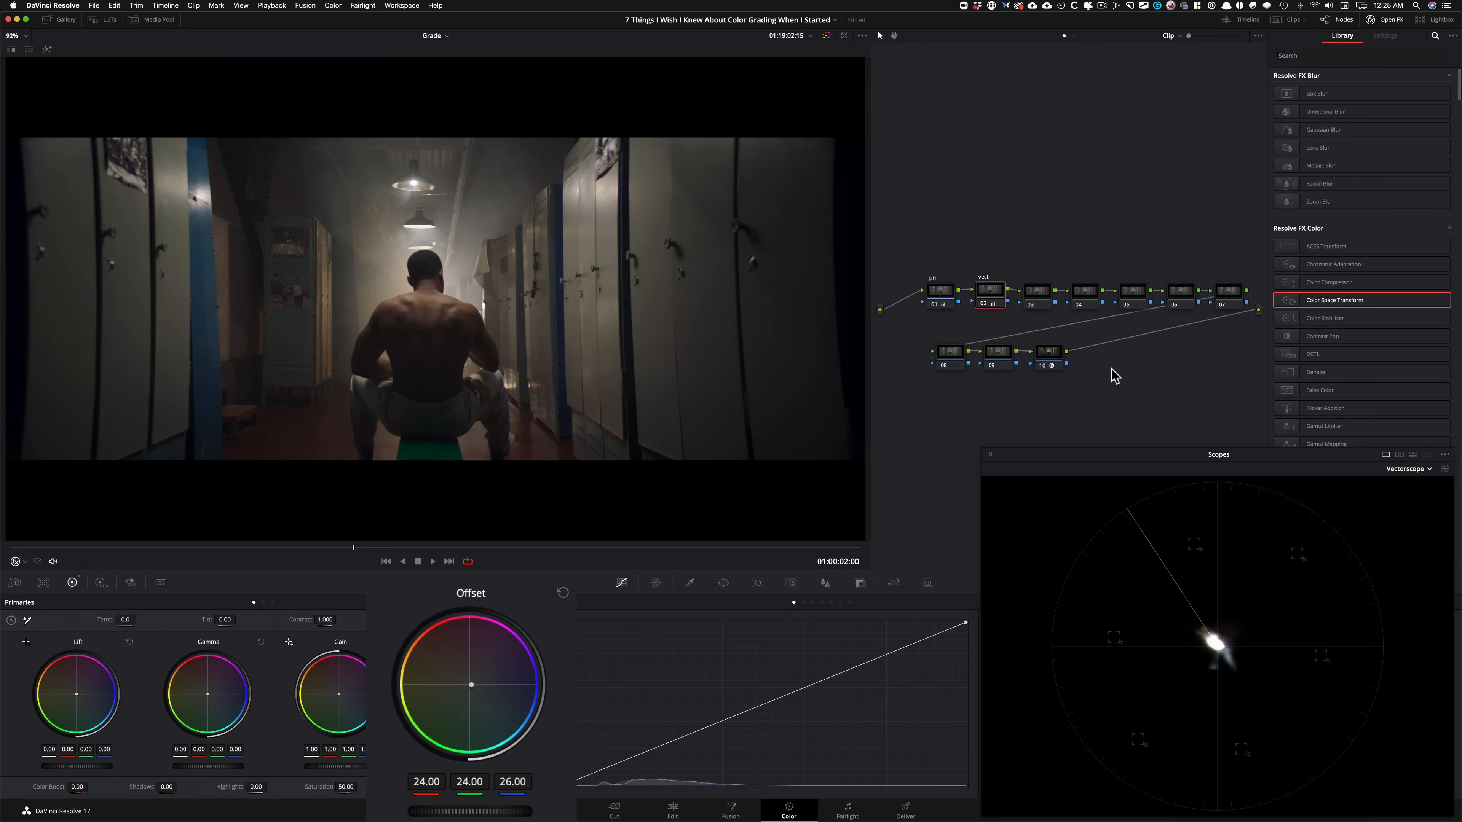
{"action": "key", "text": "7"}
{"action": "key", "text": "8"}
{"action": "key", "text": "8"}
{"action": "key", "text": "9"}
{"action": "key", "text": "4"}
{"action": "key", "text": "5"}
{"action": "key", "text": "7"}
{"action": "key", "text": "4"}
Compare the image with the vect node off, and with the pri node off and on.
{"action": "key", "text": "super+d"}
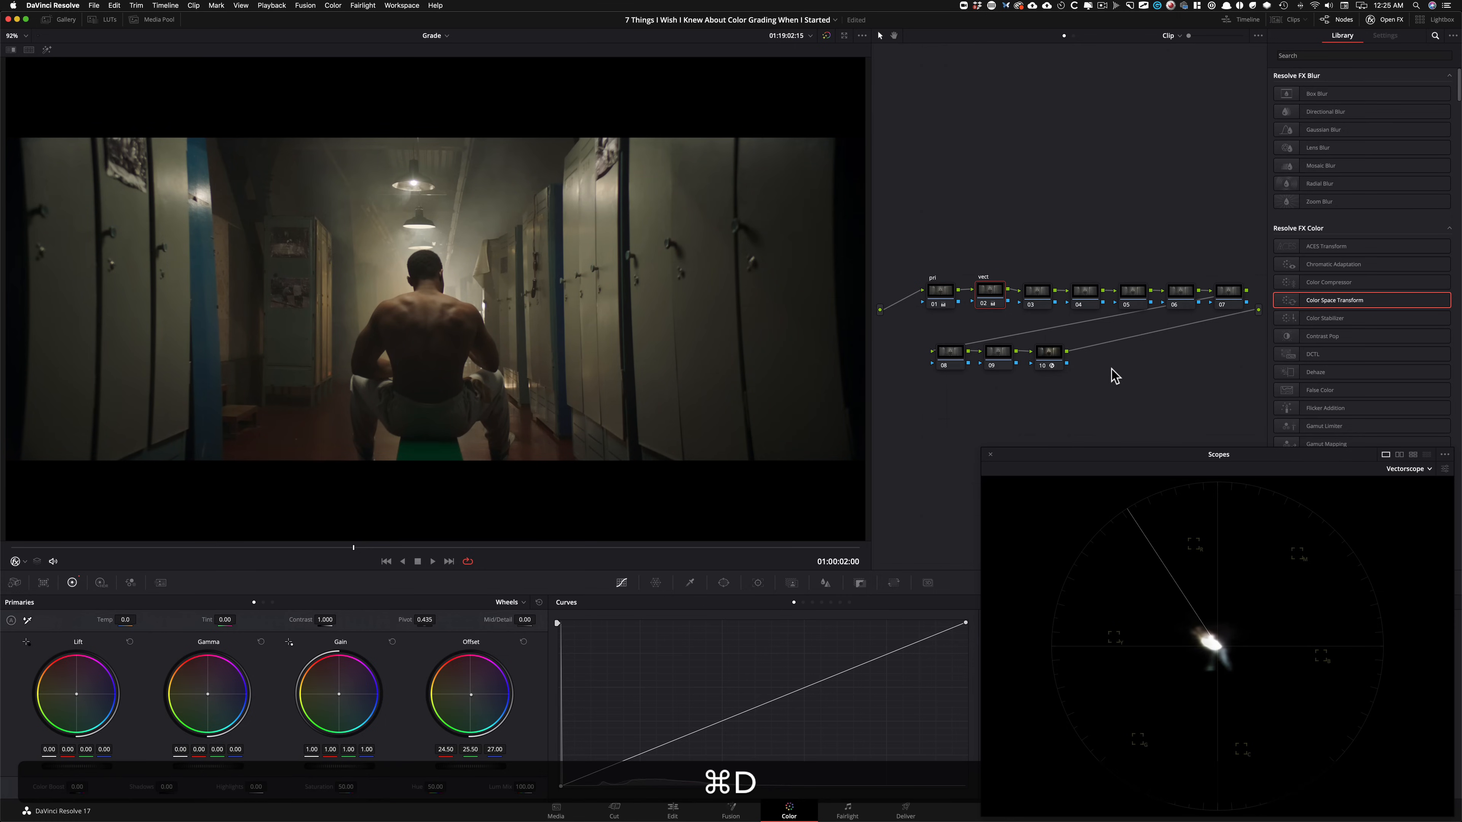
{"action": "key", "text": "super+d"}
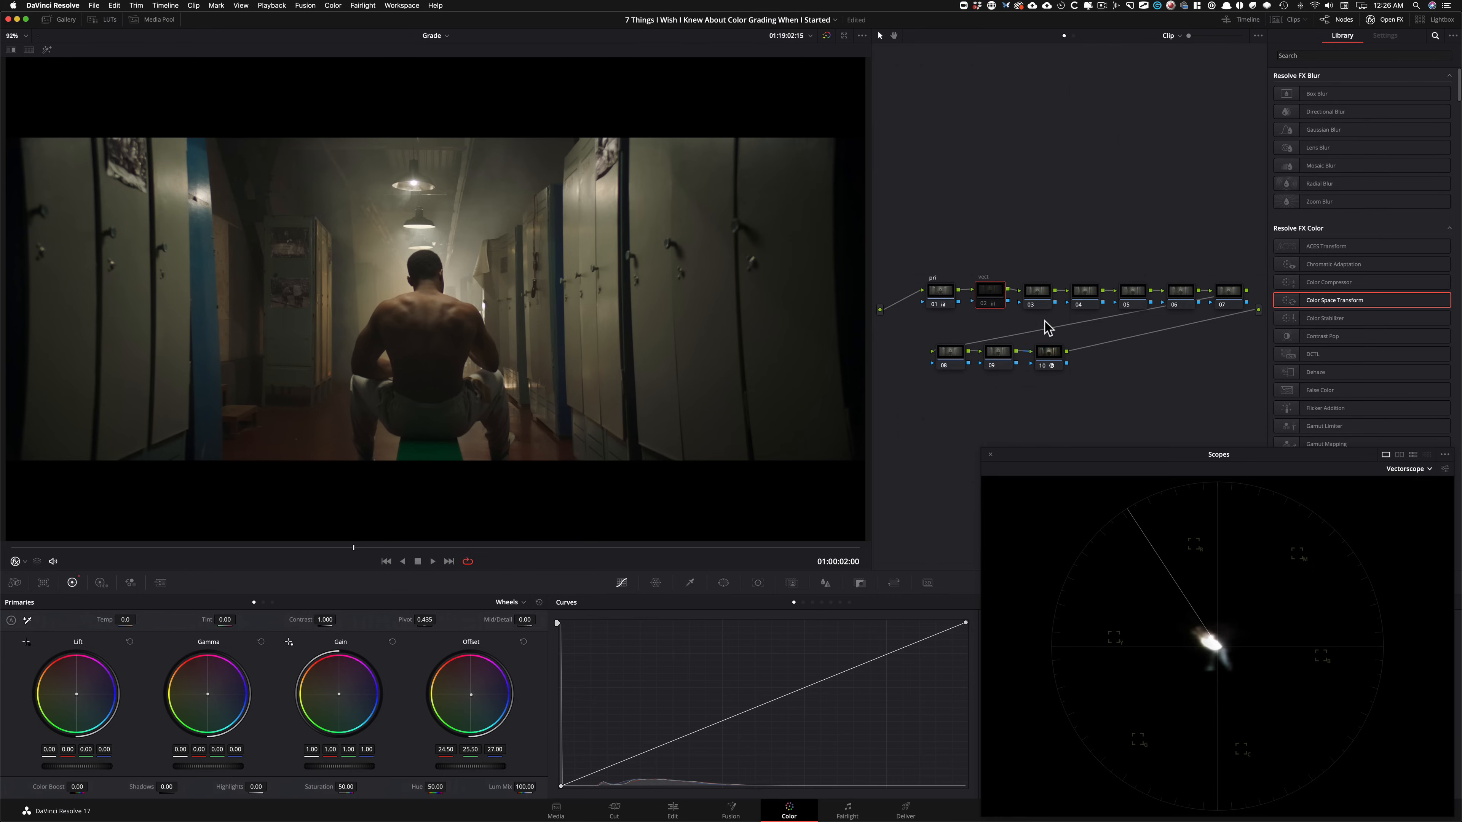
{"action": "mouse_move", "coordinate": [926, 266]}
{"action": "left_mouse_down"}
{"action": "mouse_move", "coordinate": [988, 305]}
{"action": "mouse_move", "coordinate": [930, 255]}
{"action": "left_mouse_up"}
{"action": "left_click", "coordinate": [940, 292]}
{"action": "key", "text": "super+d"}
{"action": "key", "text": "super+d"}
{"action": "key", "text": "super+d"}
{"action": "key", "text": "super+d"}
{"action": "left_click", "coordinate": [1054, 212]}
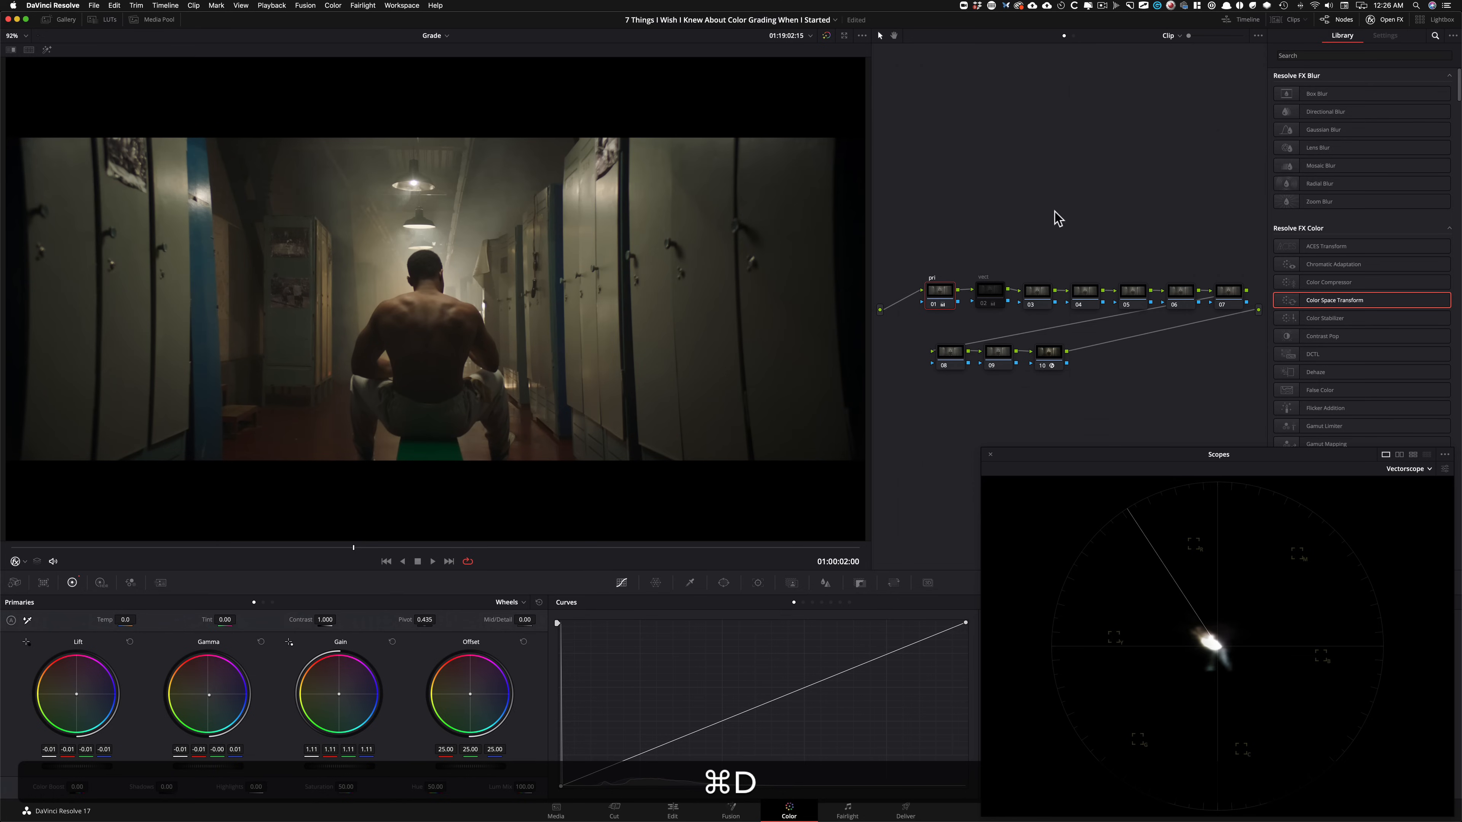
Compare the image and the vectorscope trace with the vect node's offset correction off and on.
{"action": "left_click", "coordinate": [994, 295]}
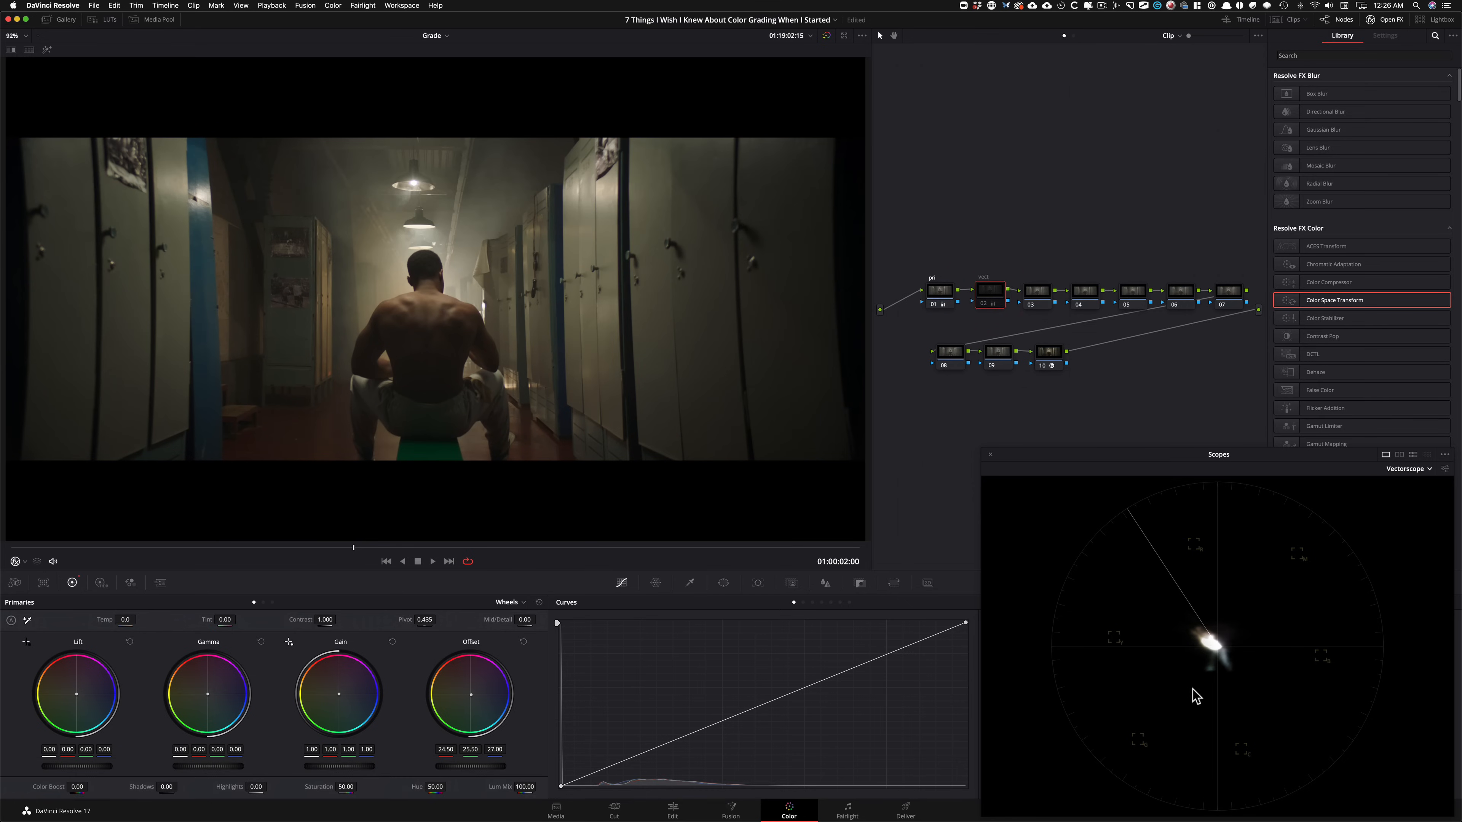
{"action": "key", "text": "super+d"}
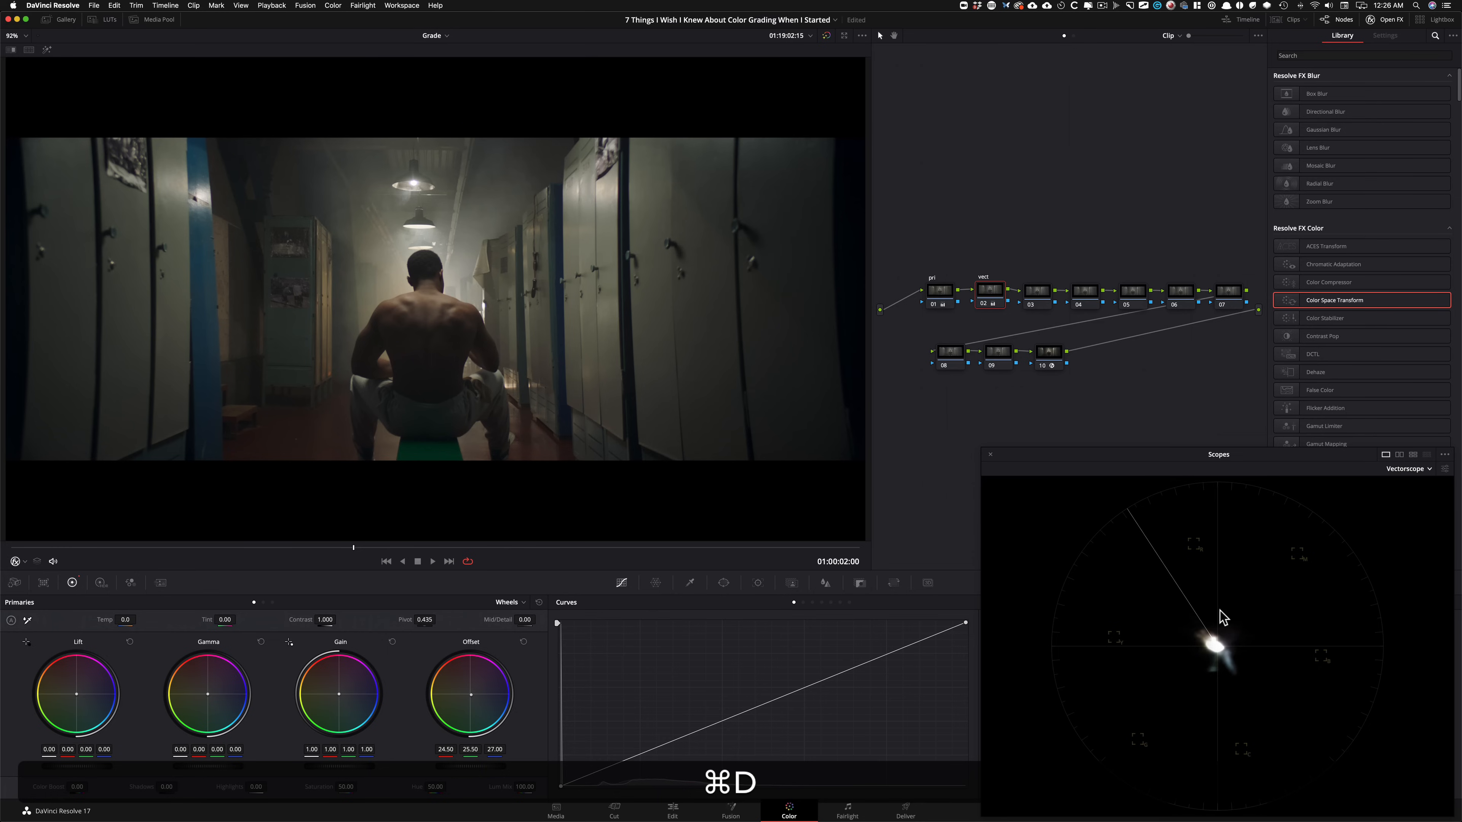
{"action": "key", "text": "super+d"}
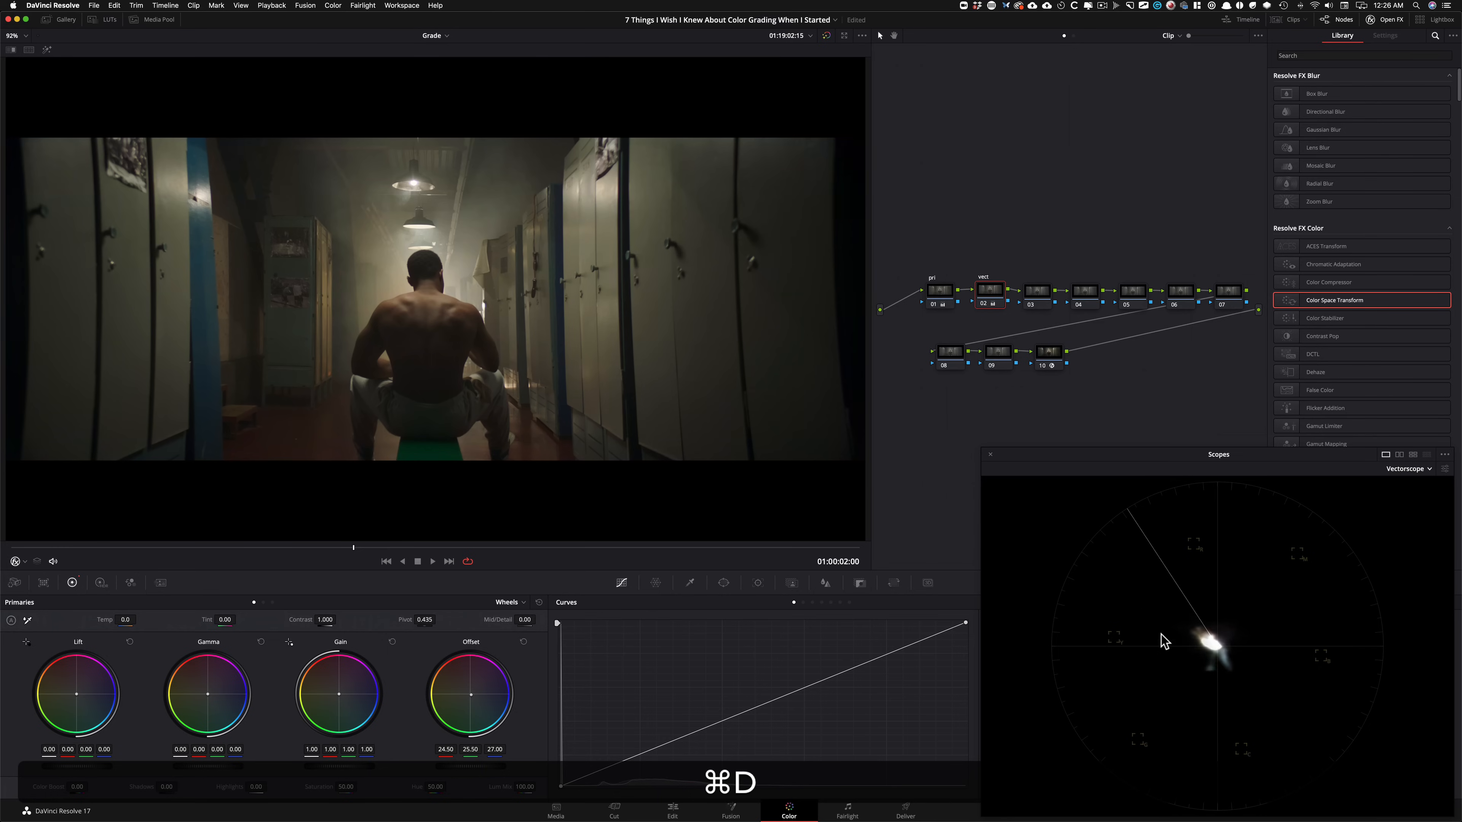
{"action": "key", "text": "super+d"}
{"action": "key", "text": "super+d"}
{"action": "key", "text": "super+d"}
{"action": "key", "text": "super+d"}
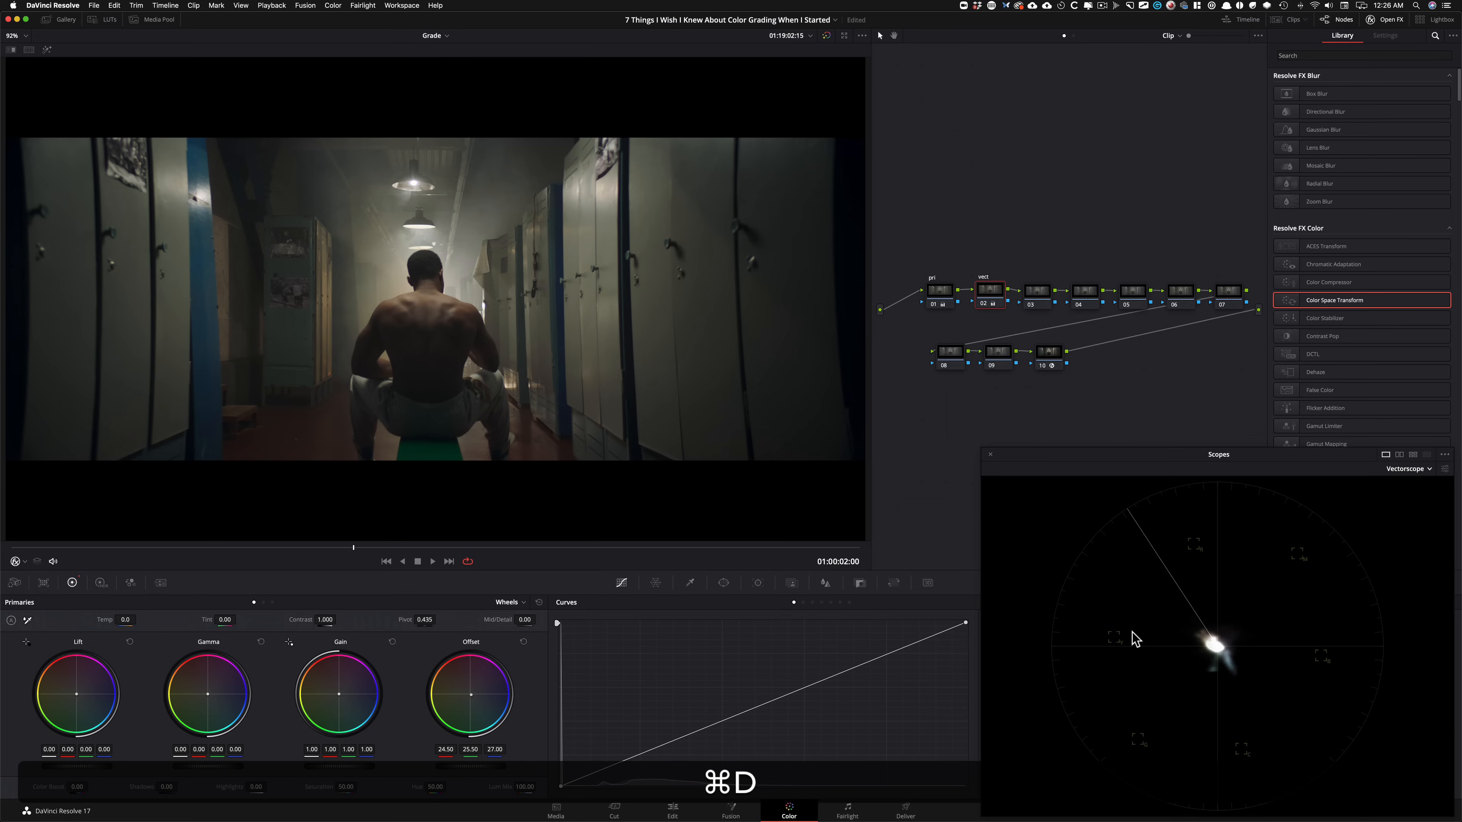
{"action": "key", "text": "super+d"}
{"action": "key", "text": "super+d"}
{"action": "key", "text": "super+d"}
{"action": "key", "text": "super+d"}
{"action": "key", "text": "super+d"}
{"action": "key", "text": "super+d"}
{"action": "key", "text": "super+d"}
{"action": "key", "text": "super+d"}
{"action": "key", "text": "super+d"}
{"action": "key", "text": "super+d"}
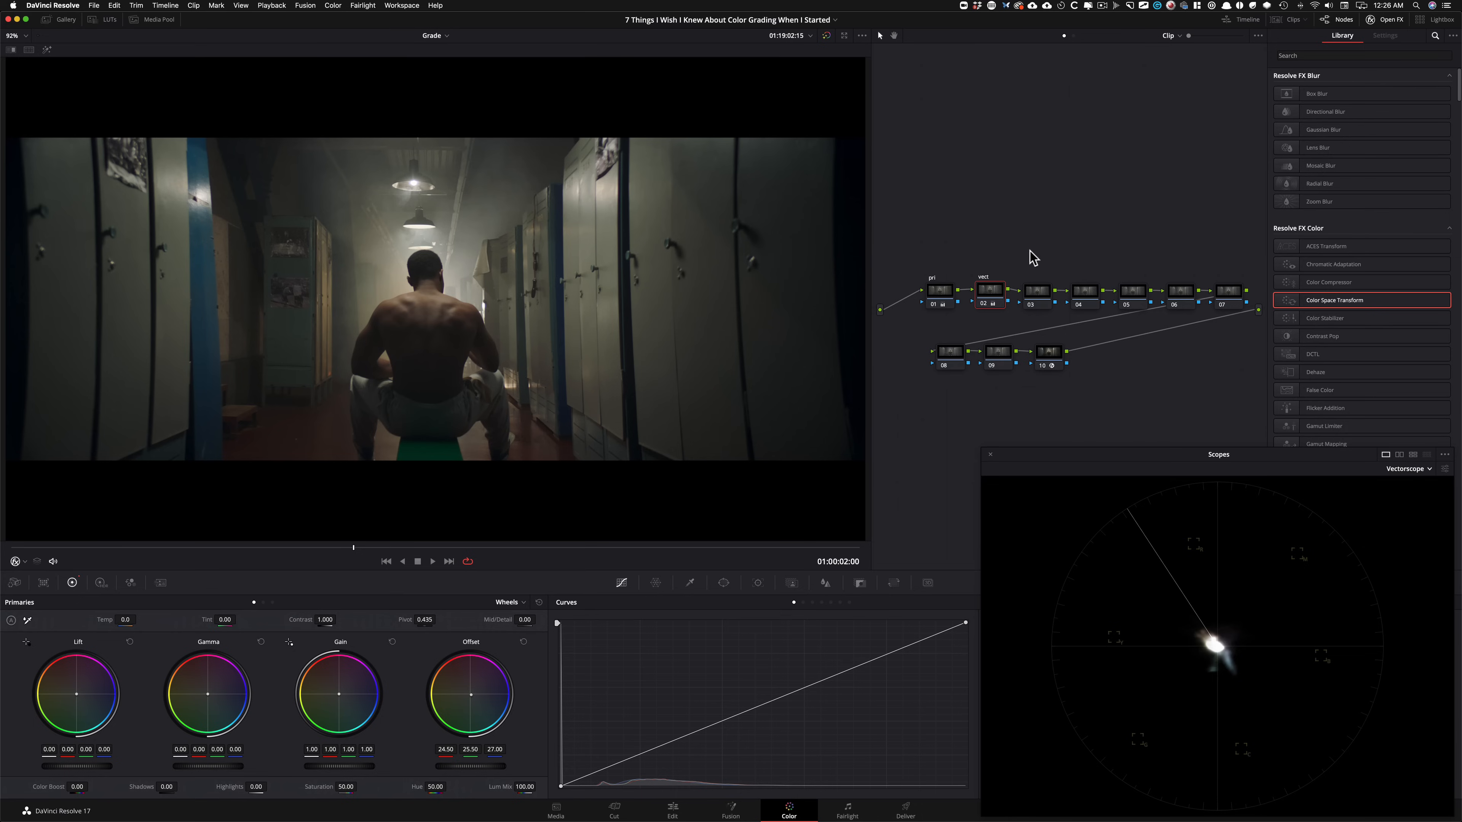
{"action": "key", "text": "super+d"}
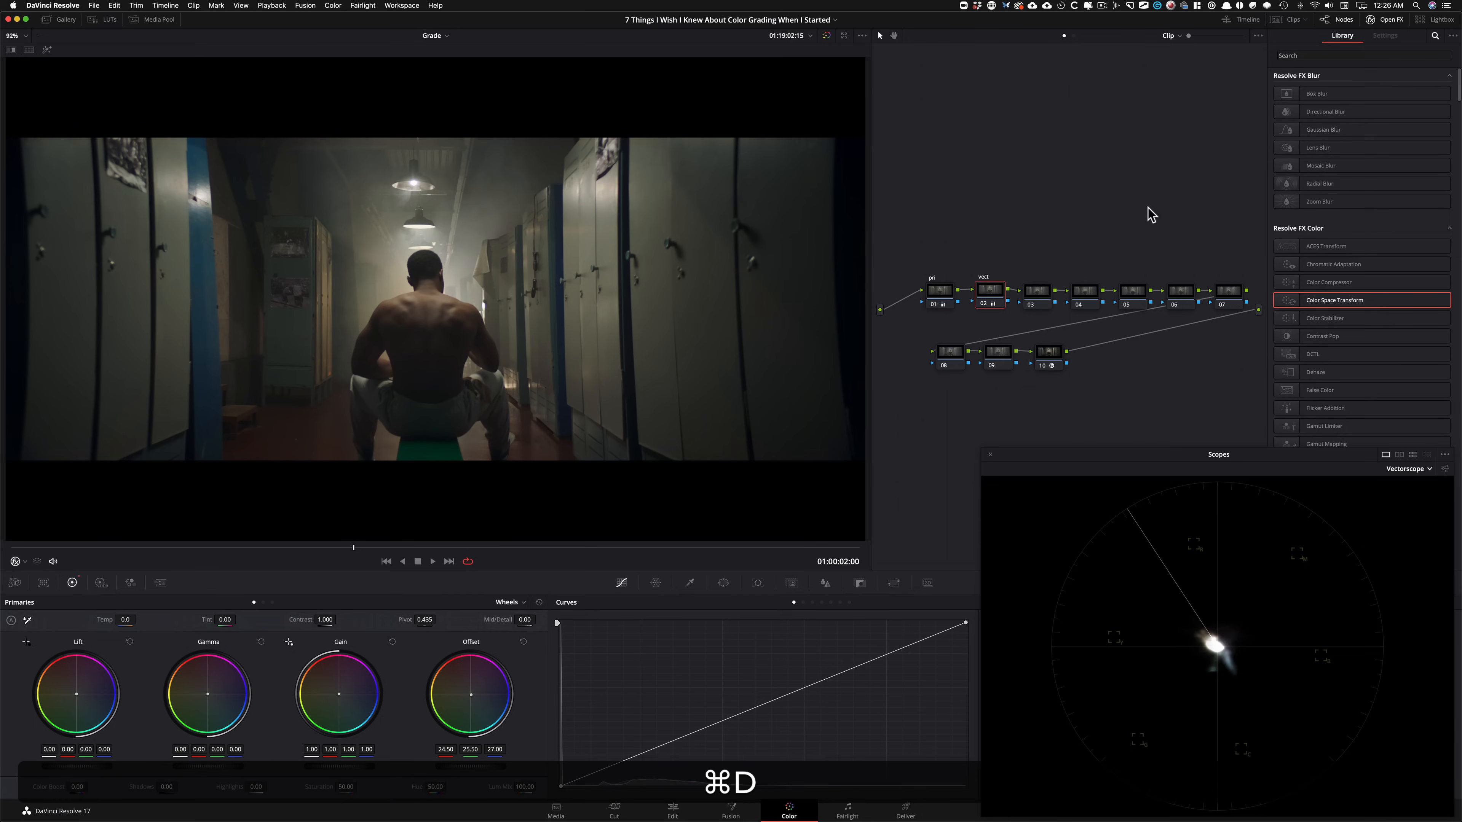
{"action": "key", "text": "super+d"}
{"action": "key", "text": "super+d"}
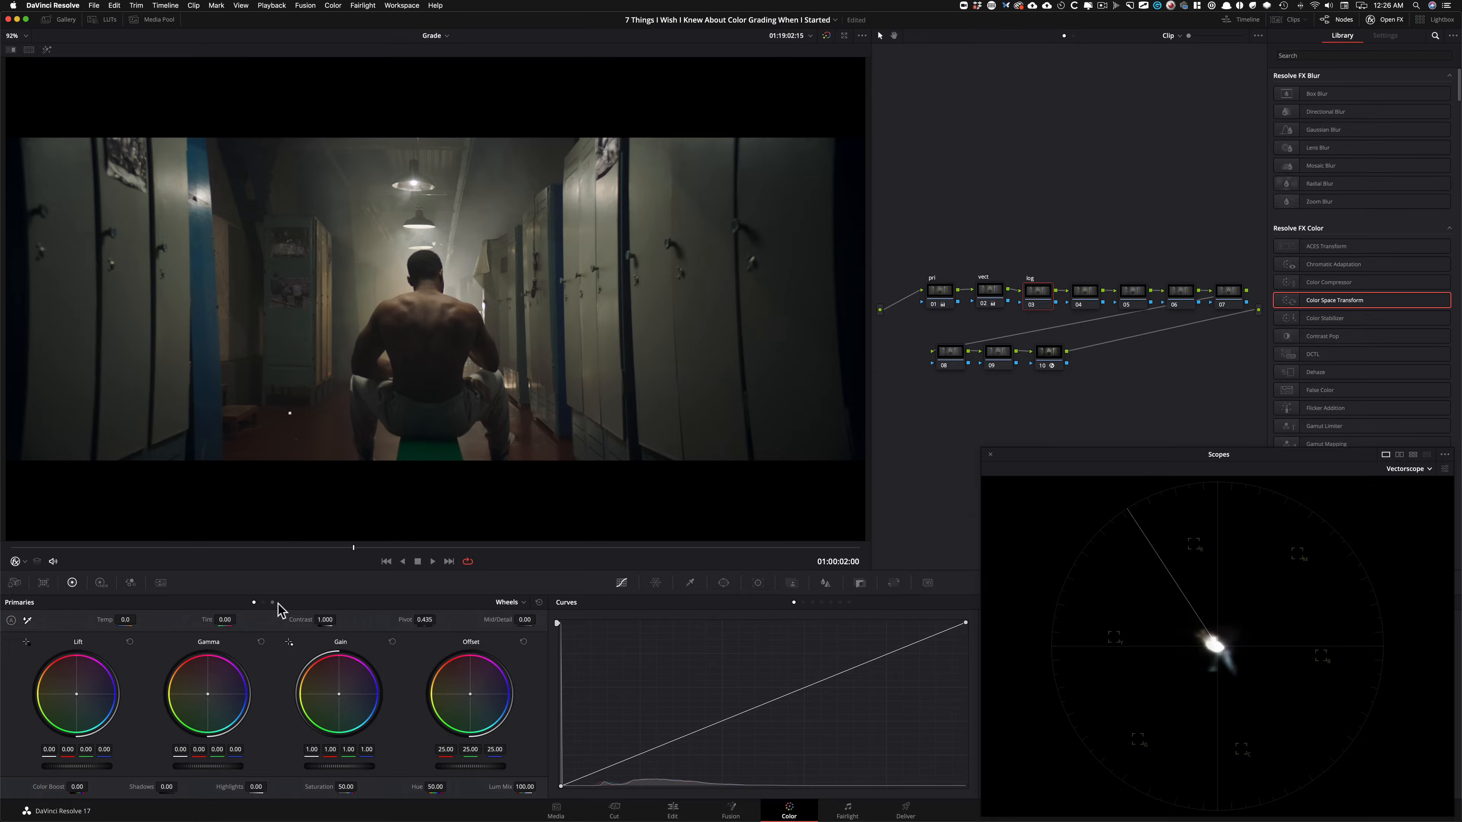
Using the Log wheels and the parade scope, set the log node's shadow to 0.02 red, -0.01 green and -0.03 blue.
{"action": "left_click", "coordinate": [272, 602]}
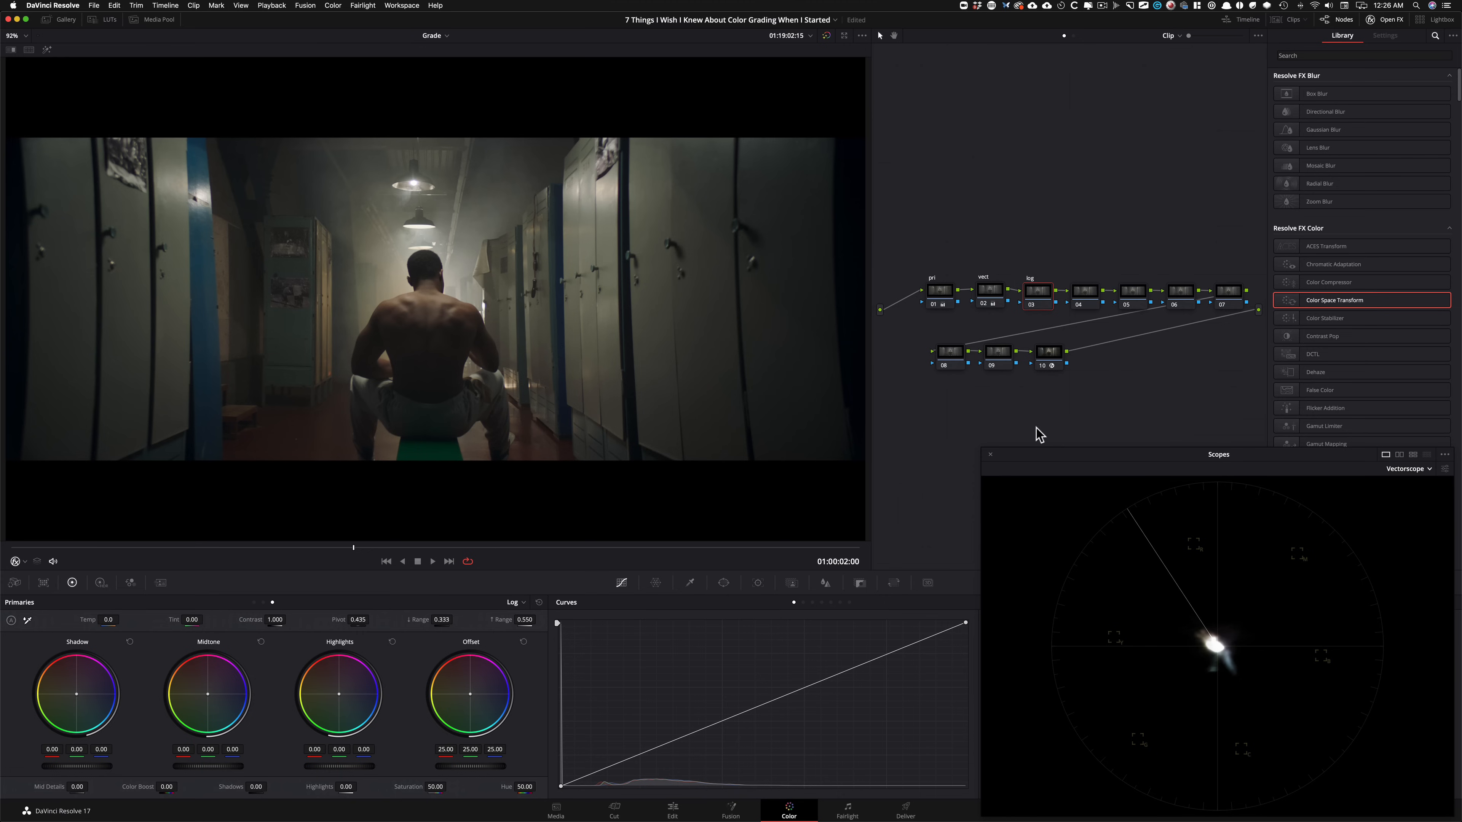
{"action": "left_click", "coordinate": [1413, 469]}
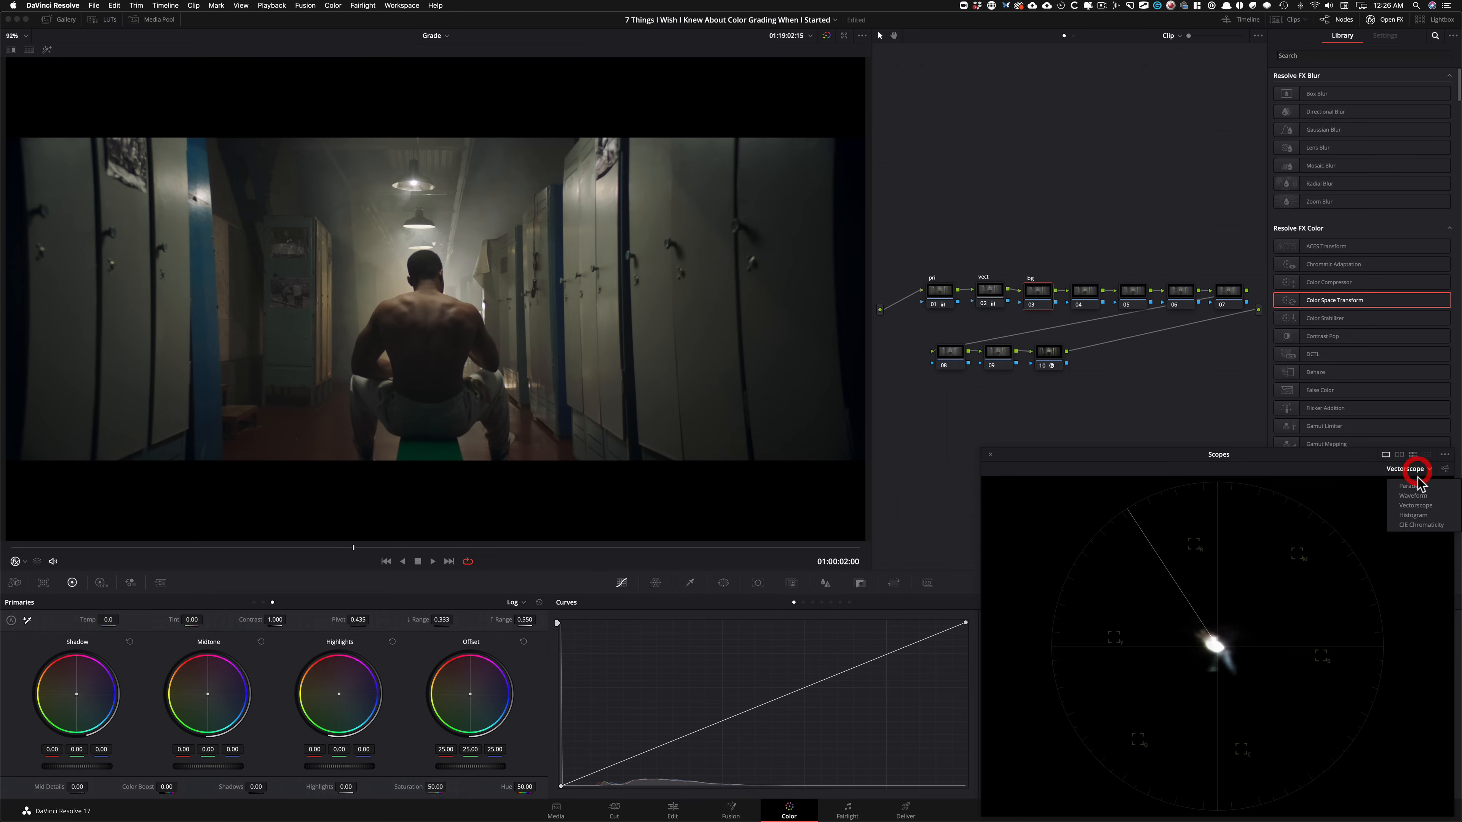
{"action": "left_click", "coordinate": [1418, 488]}
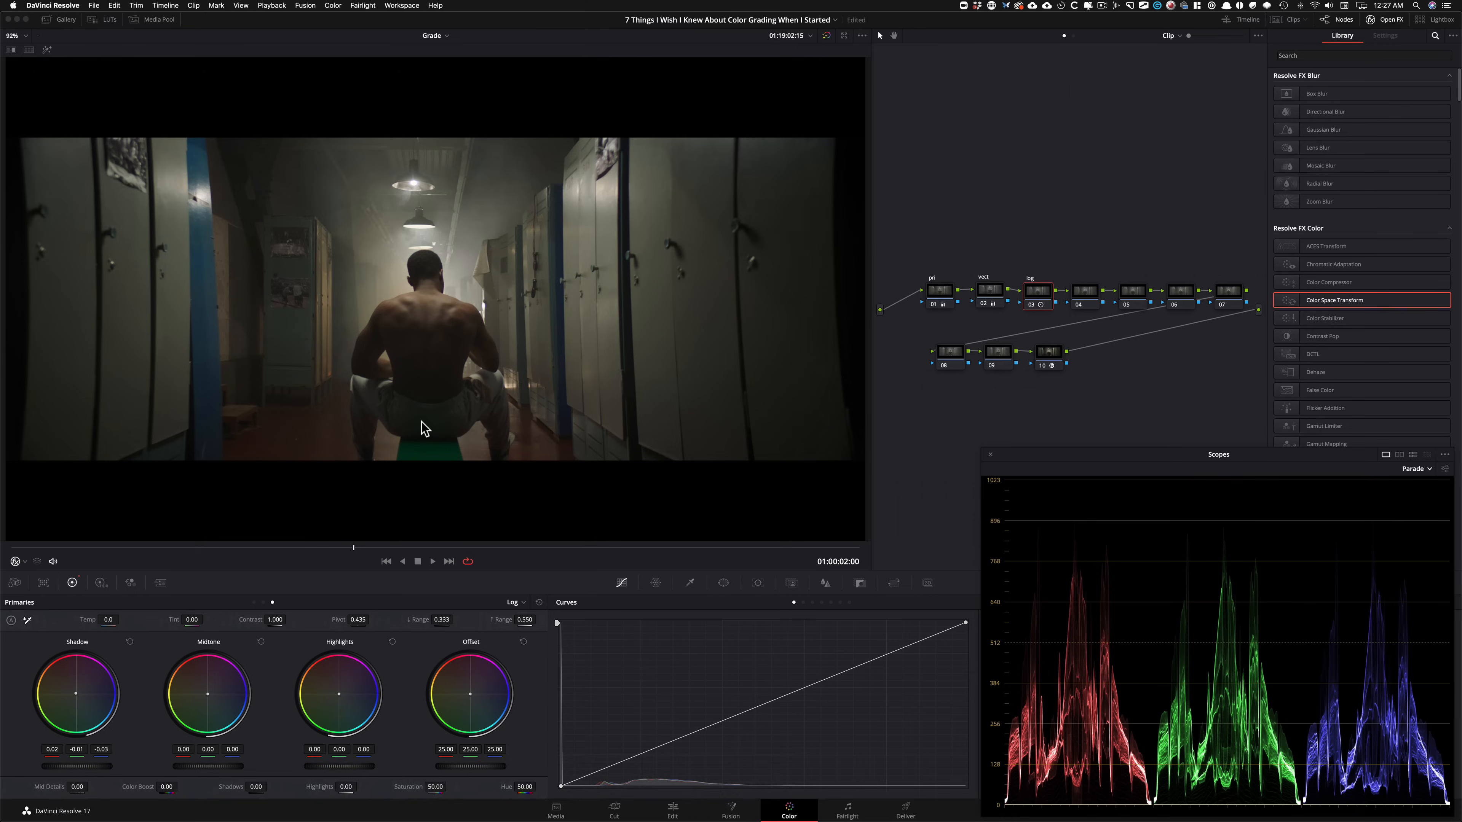
Examine the dark floor and leg areas up close and in the full frame, comparing the log node off and on.
{"action": "scroll", "coordinate": [574, 330], "scroll_direction": "up", "scroll_amount": 6}
{"action": "scroll", "coordinate": [252, 336], "scroll_direction": "up", "scroll_amount": 1}
{"action": "left_click_drag", "start_coordinate": [460, 288], "coordinate": [775, 259]}
{"action": "key", "text": "super+d"}
{"action": "scroll", "coordinate": [541, 339], "scroll_direction": "up", "scroll_amount": 3}
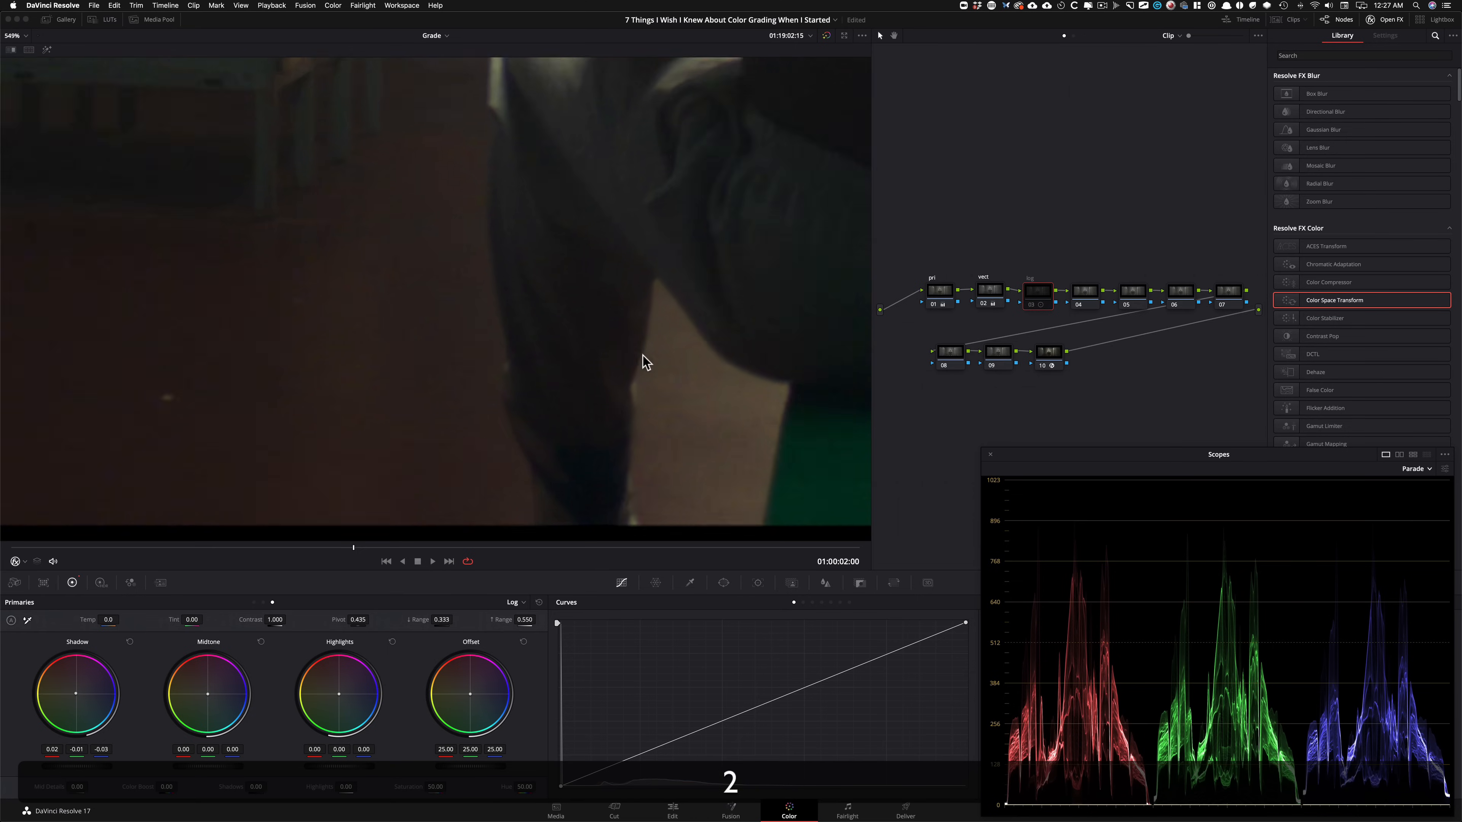
{"action": "key", "text": "super+d"}
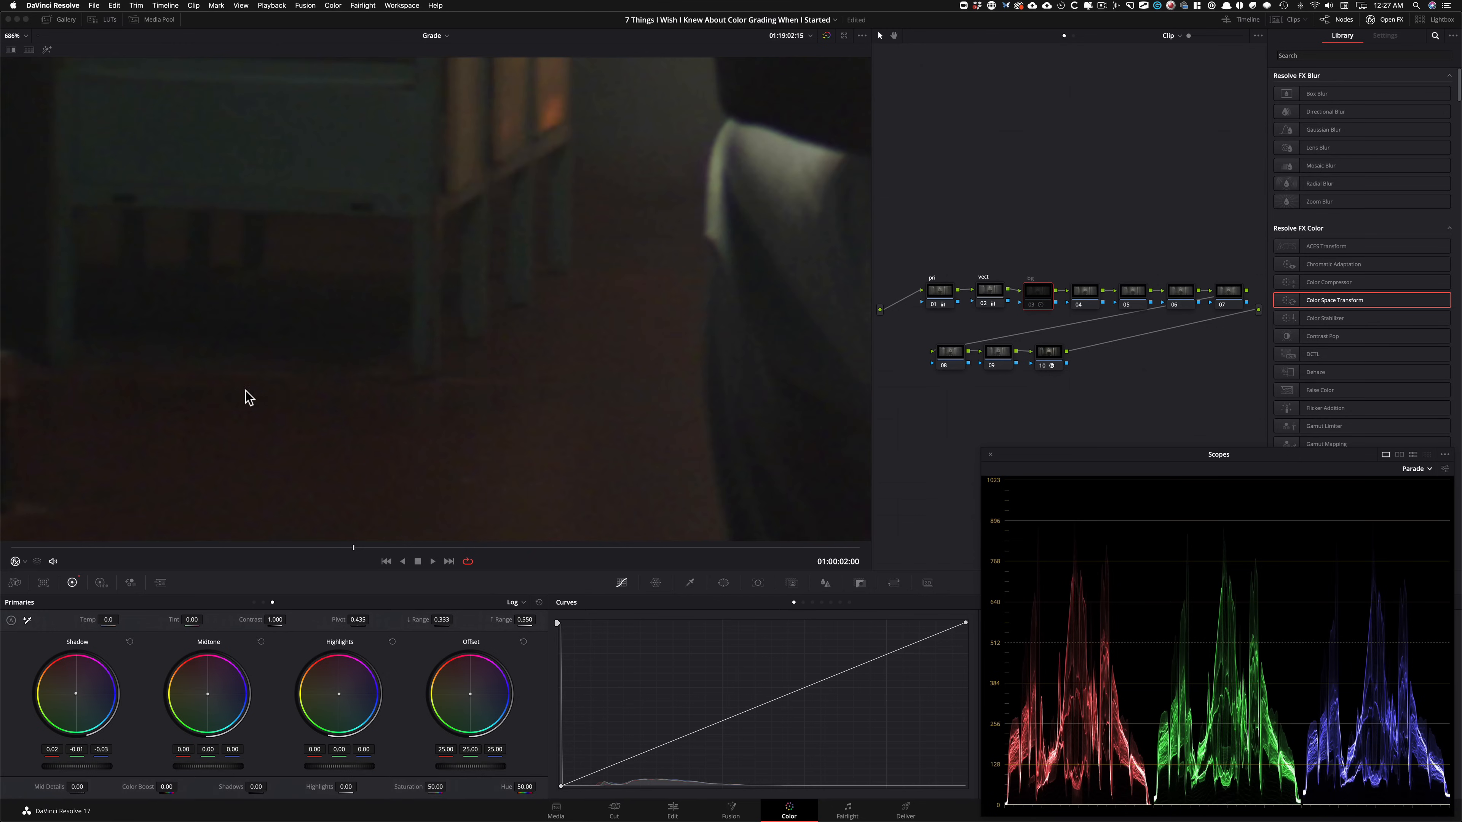
{"action": "key", "text": "super+d"}
{"action": "key", "text": "3"}
{"action": "key", "text": "super+d"}
{"action": "key", "text": "super+d"}
{"action": "key", "text": "super+d"}
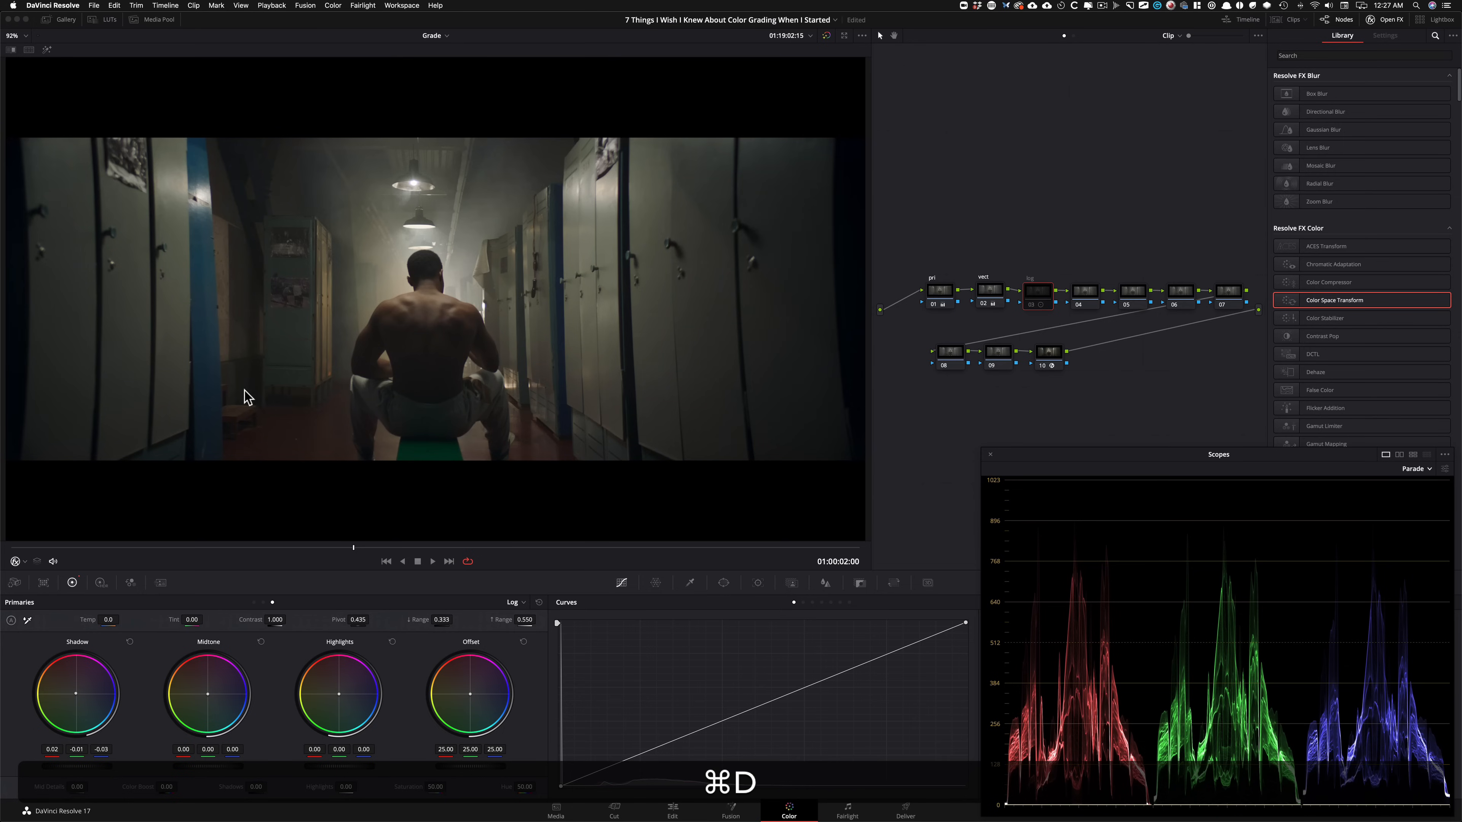
Compare the full locker-room frame with the log node's shadow correction off and on.
{"action": "key", "text": "super+d"}
{"action": "key", "text": "super+d"}
{"action": "key", "text": "super+d"}
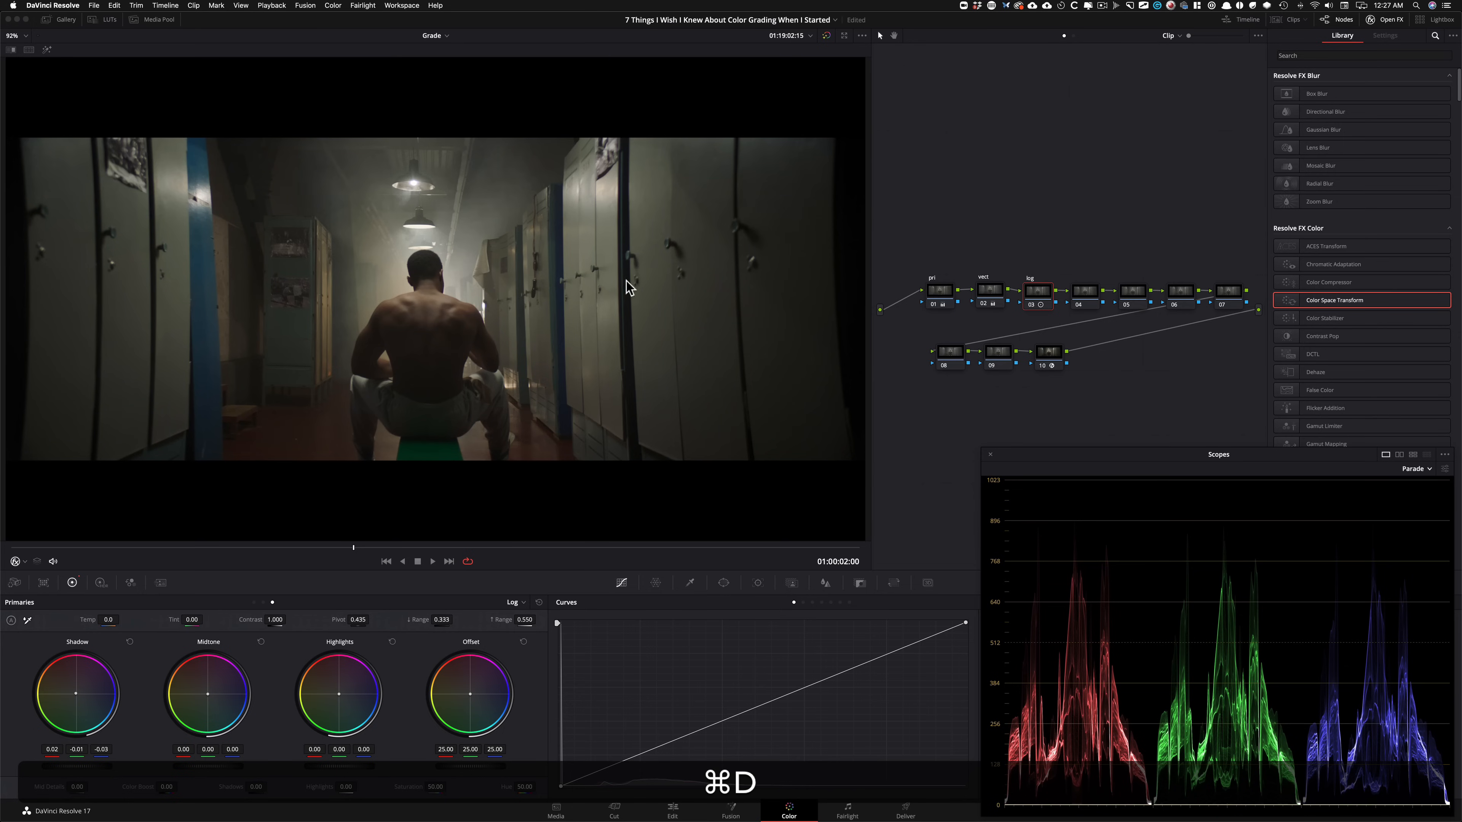
{"action": "key", "text": "super+d"}
{"action": "key", "text": "2"}
{"action": "key", "text": "super+d"}
{"action": "key", "text": "super+d"}
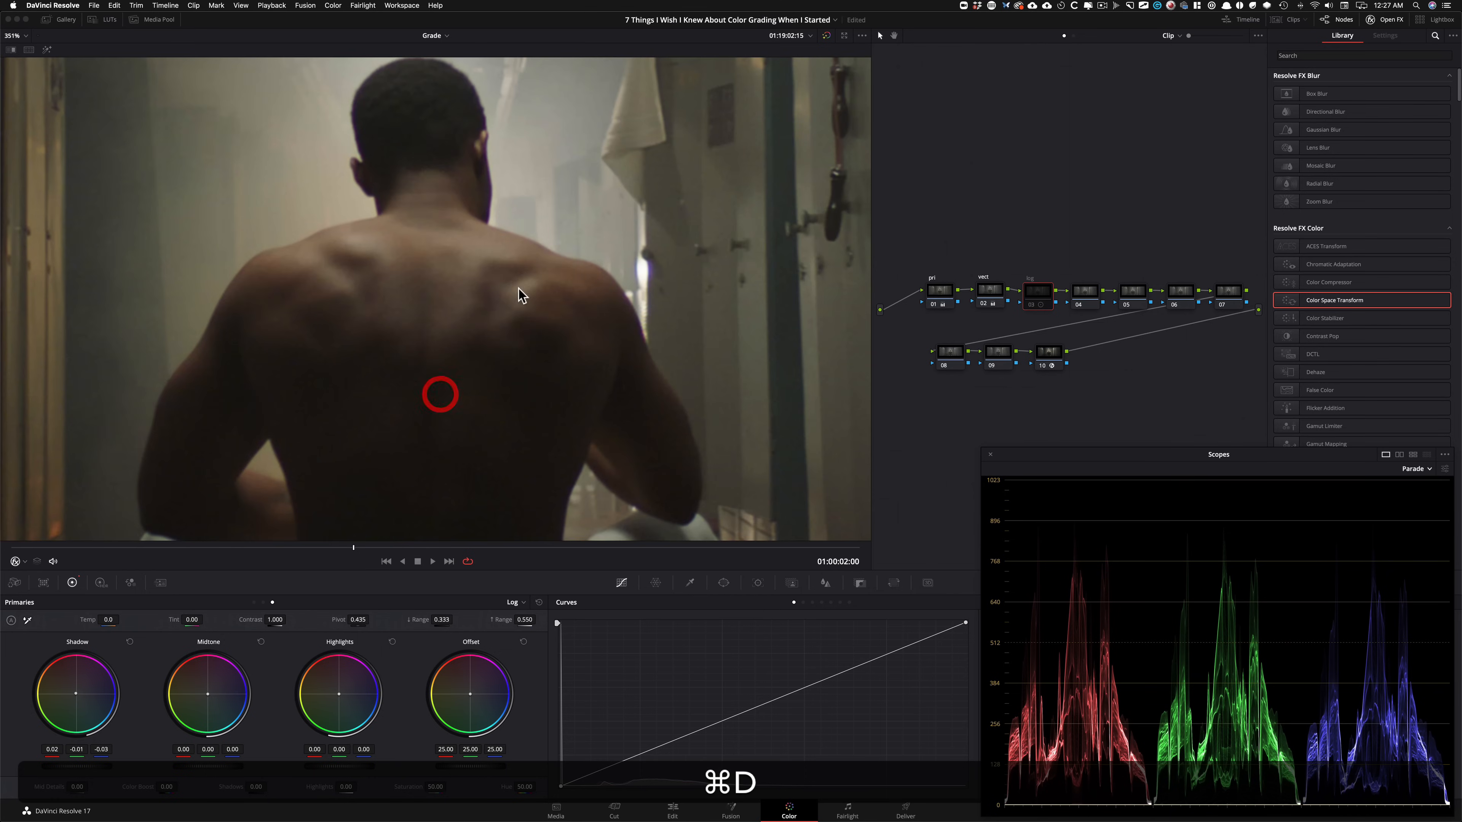
Examine the shadows on the man's back and waist up close, comparing the log node off and on.
{"action": "scroll", "coordinate": [525, 228], "scroll_direction": "up", "scroll_amount": 2}
{"action": "left_click_drag", "start_coordinate": [528, 225], "coordinate": [520, 182]}
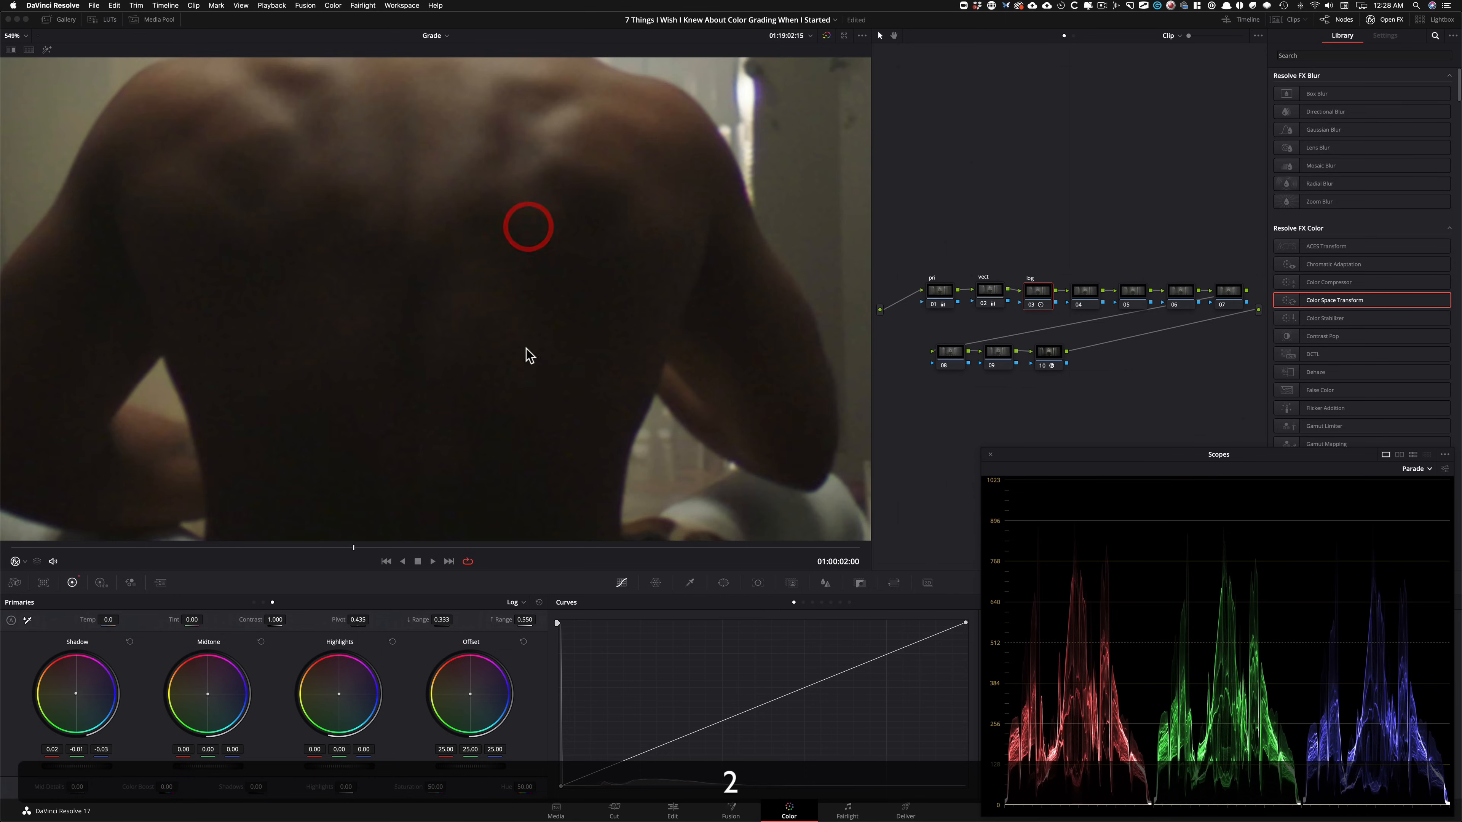
{"action": "left_click_drag", "start_coordinate": [493, 287], "coordinate": [479, 249]}
{"action": "key", "text": "super+d"}
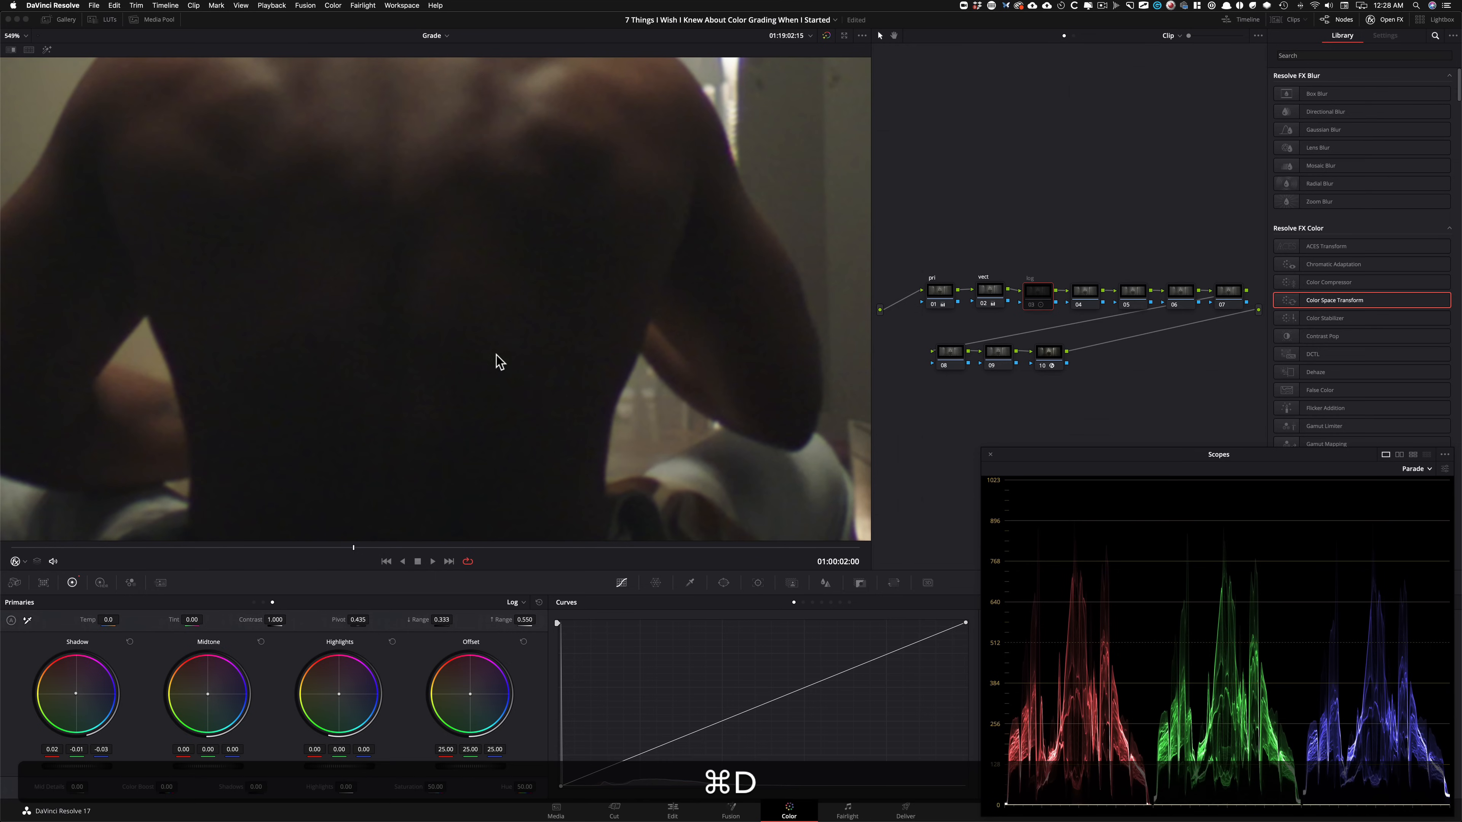
{"action": "left_click_drag", "start_coordinate": [481, 353], "coordinate": [493, 271]}
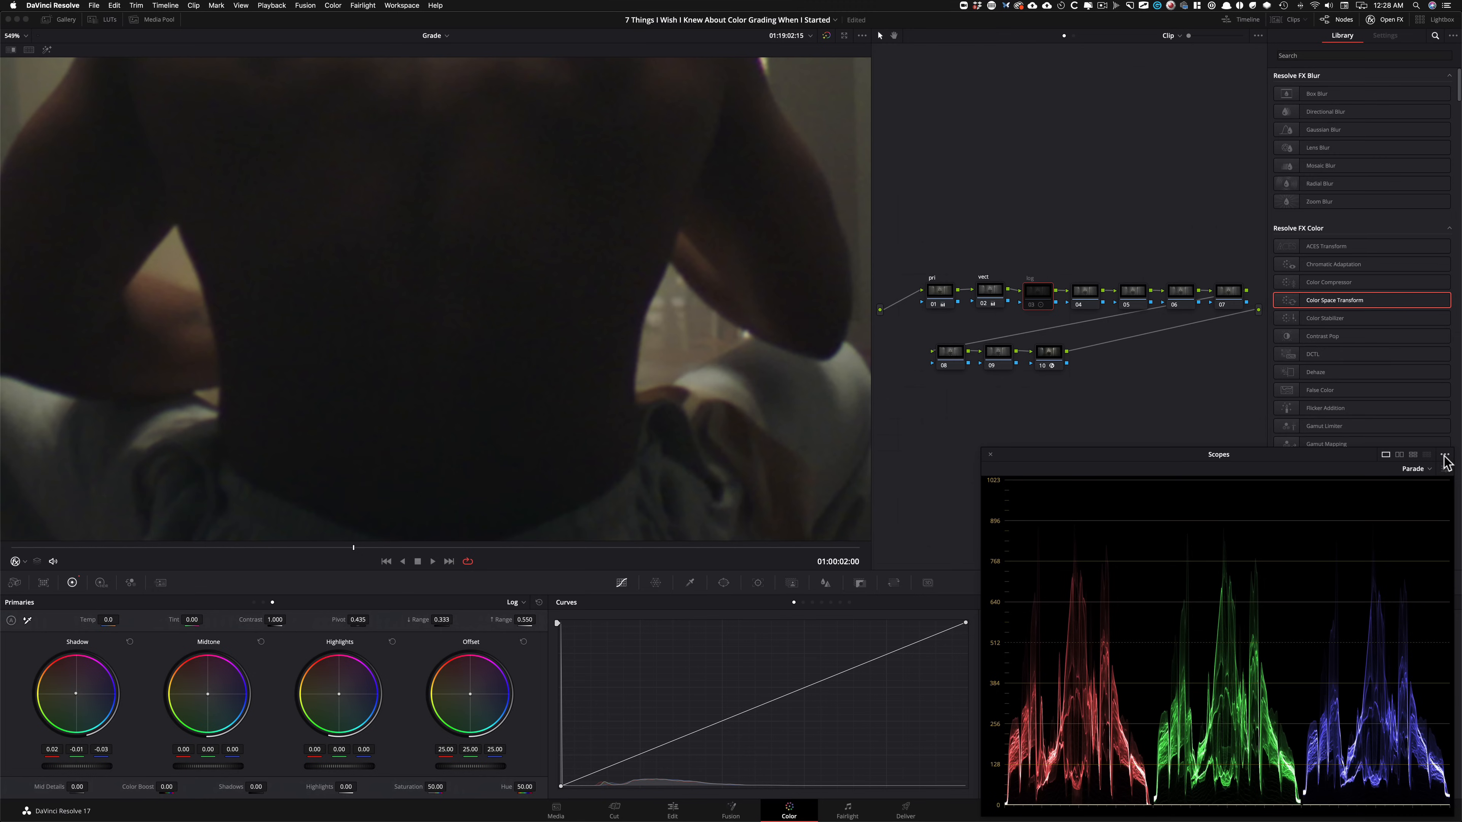
Switch the viewer overlay to Qualifier and compare the full frame with the log node off and on.
{"action": "left_click", "coordinate": [17, 562]}
{"action": "left_click", "coordinate": [60, 588]}
{"action": "key", "text": "super+d"}
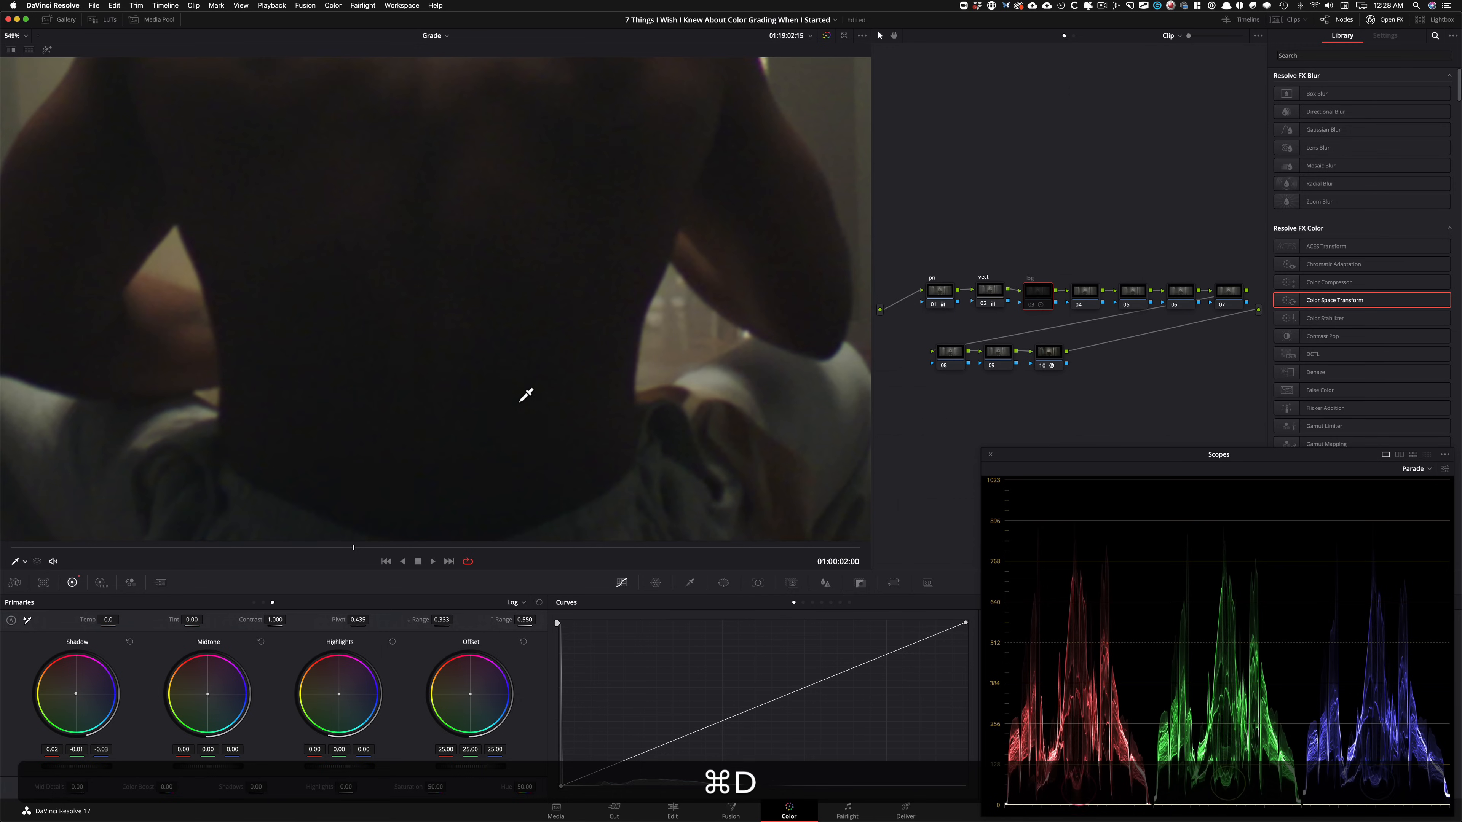
{"action": "key", "text": "super+3"}
{"action": "key", "text": "super+d"}
{"action": "key", "text": "super+d"}
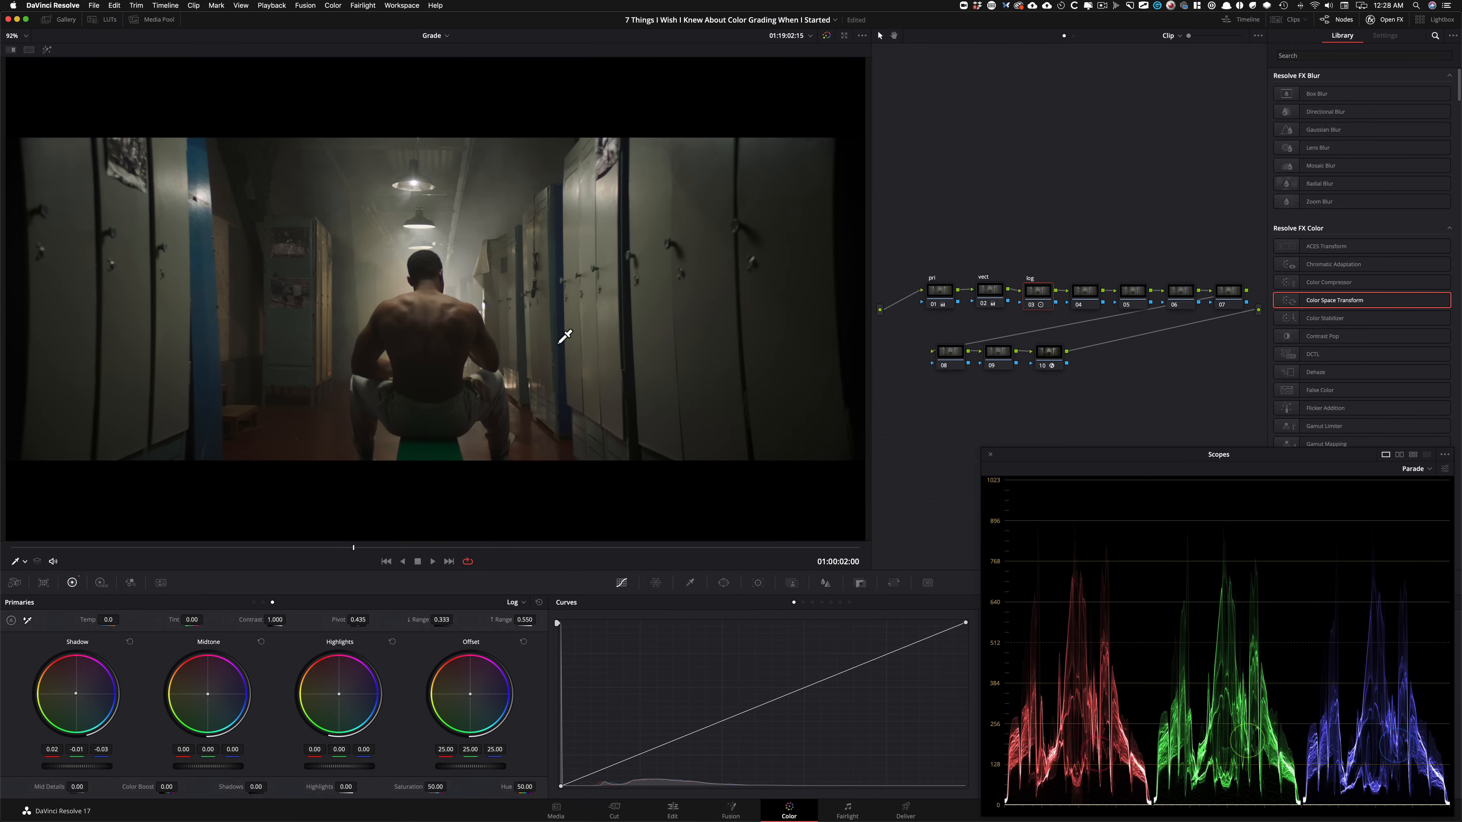
Set the log node's midtone to -0.02 red, -0.01 green and 0.04 blue, comparing the image with the node off and on.
{"action": "key", "text": "super+d"}
{"action": "key", "text": "super+d"}
{"action": "key", "text": "super+d"}
{"action": "key", "text": "super+d"}
{"action": "key", "text": "super+d"}
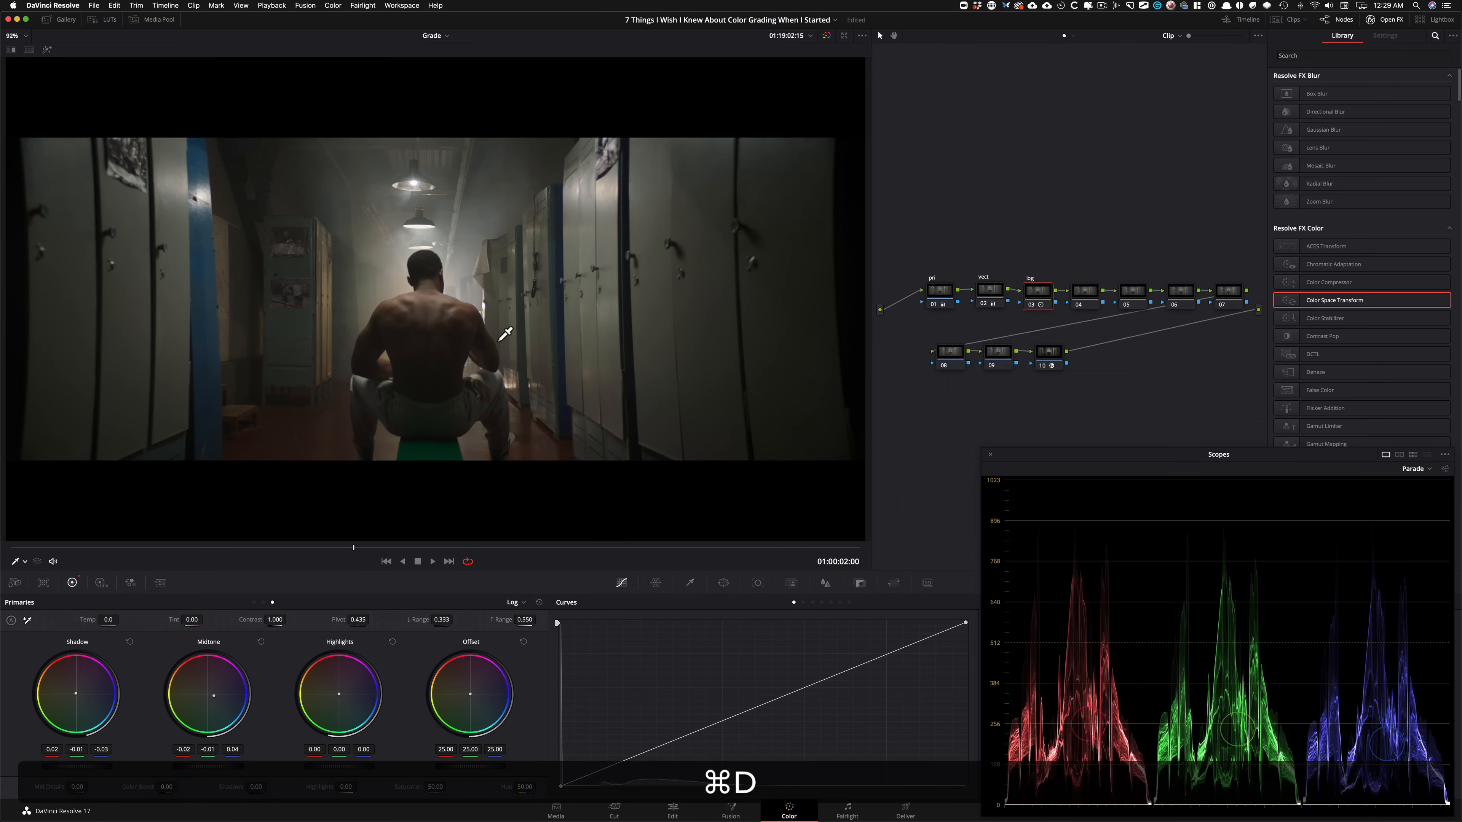
{"action": "key", "text": "super+d"}
{"action": "key", "text": "super+d"}
{"action": "key", "text": "super+d"}
{"action": "key", "text": "super+d"}
{"action": "key", "text": "super+d"}
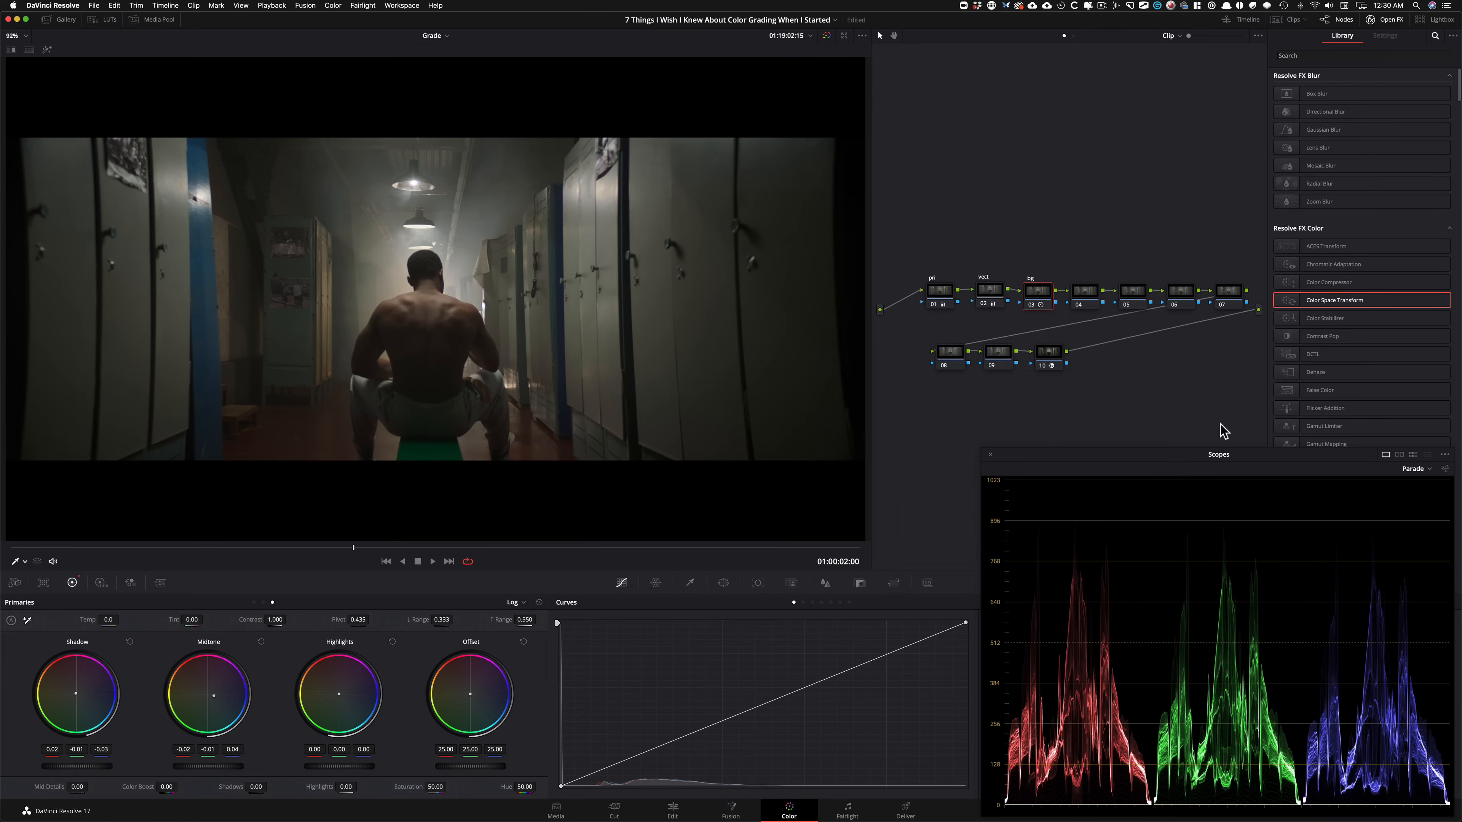
Compare the image and the parade scope with the pri, vect and log nodes off and on together.
{"action": "left_click_drag", "start_coordinate": [931, 266], "coordinate": [1054, 332]}
{"action": "key", "text": "super+d"}
{"action": "key", "text": "super+d"}
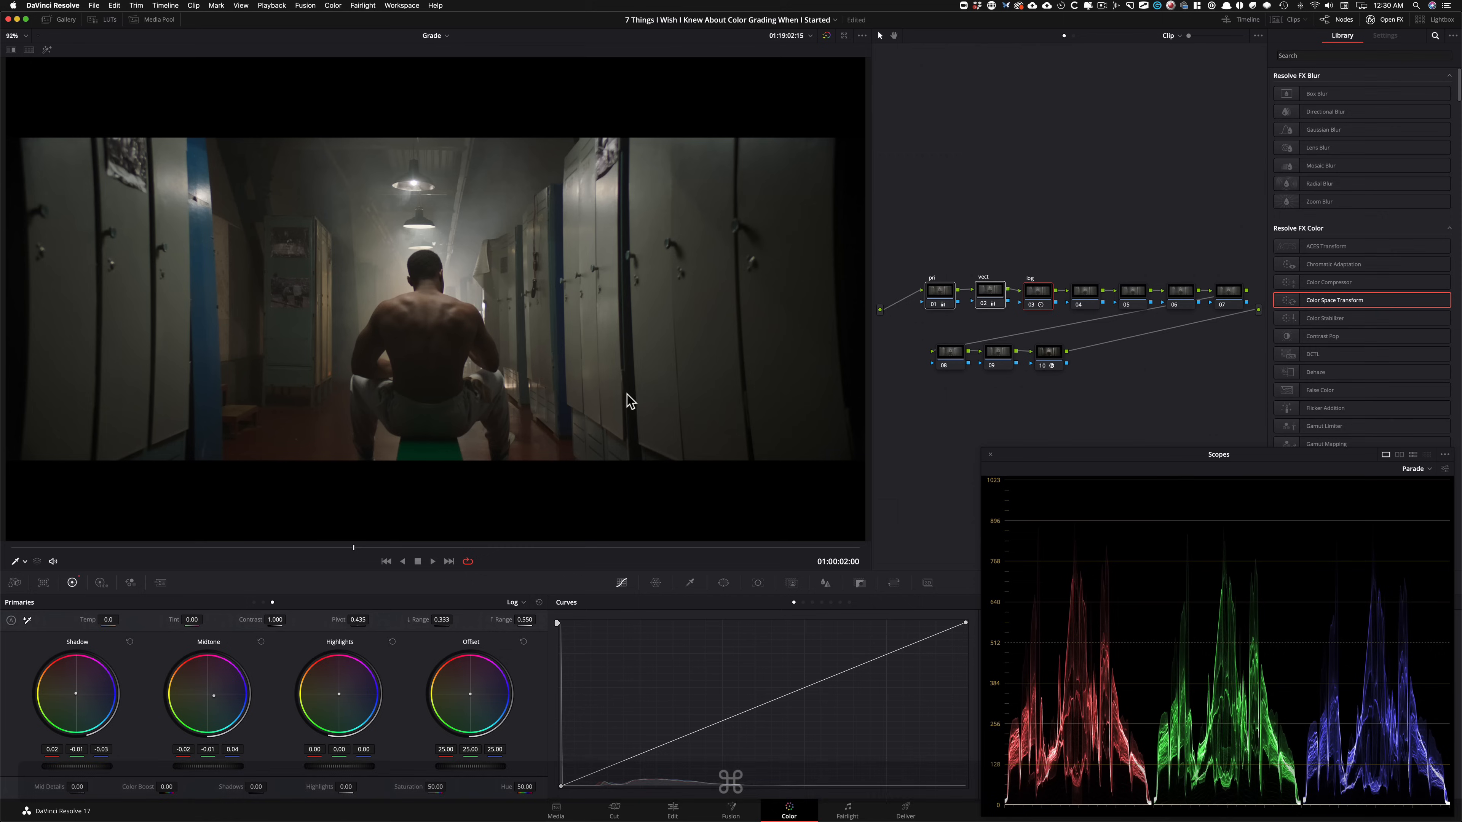
{"action": "key", "text": "super+d"}
{"action": "key", "text": "super+d"}
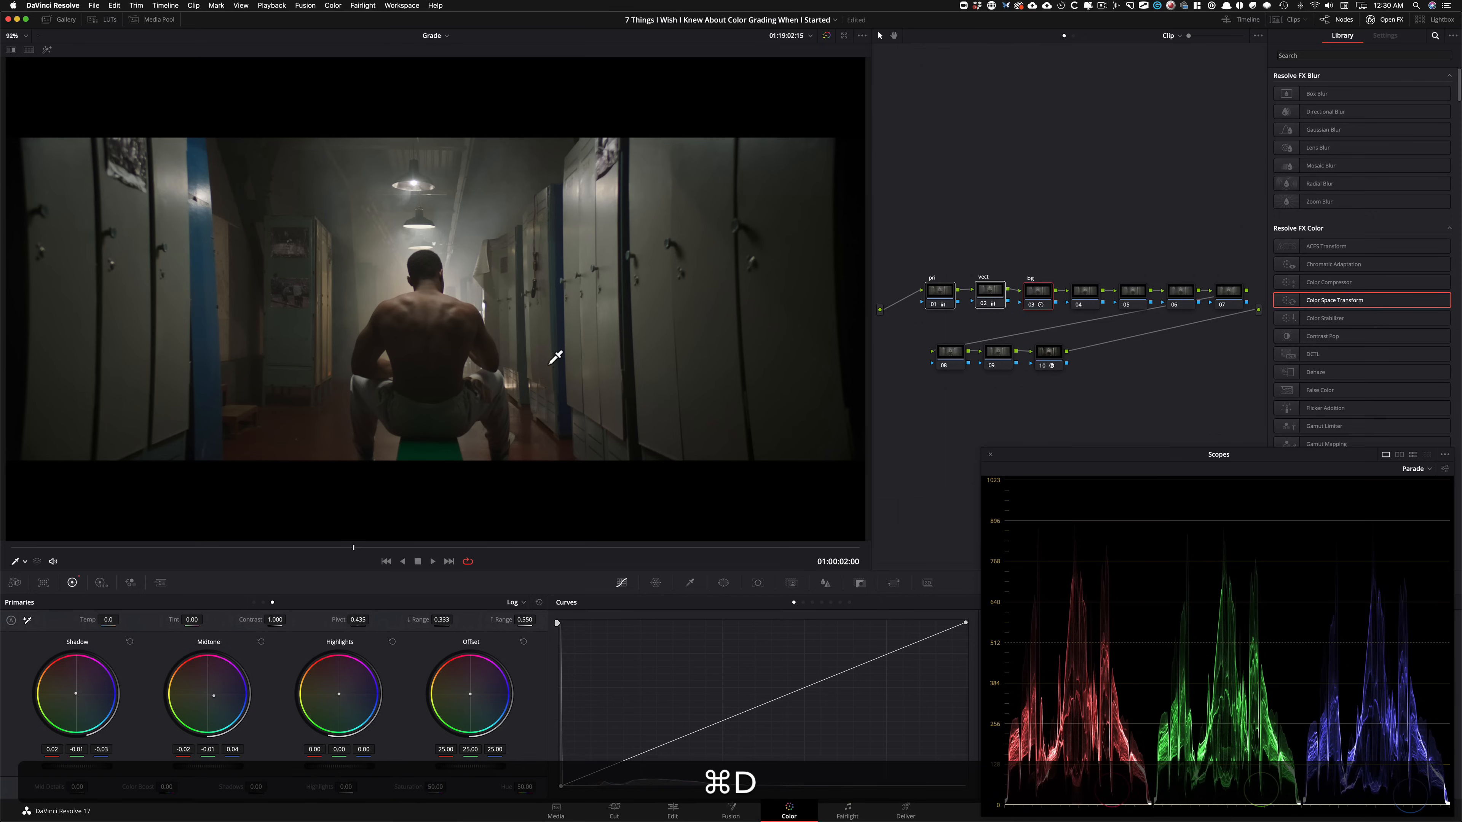
{"action": "key", "text": "super+d"}
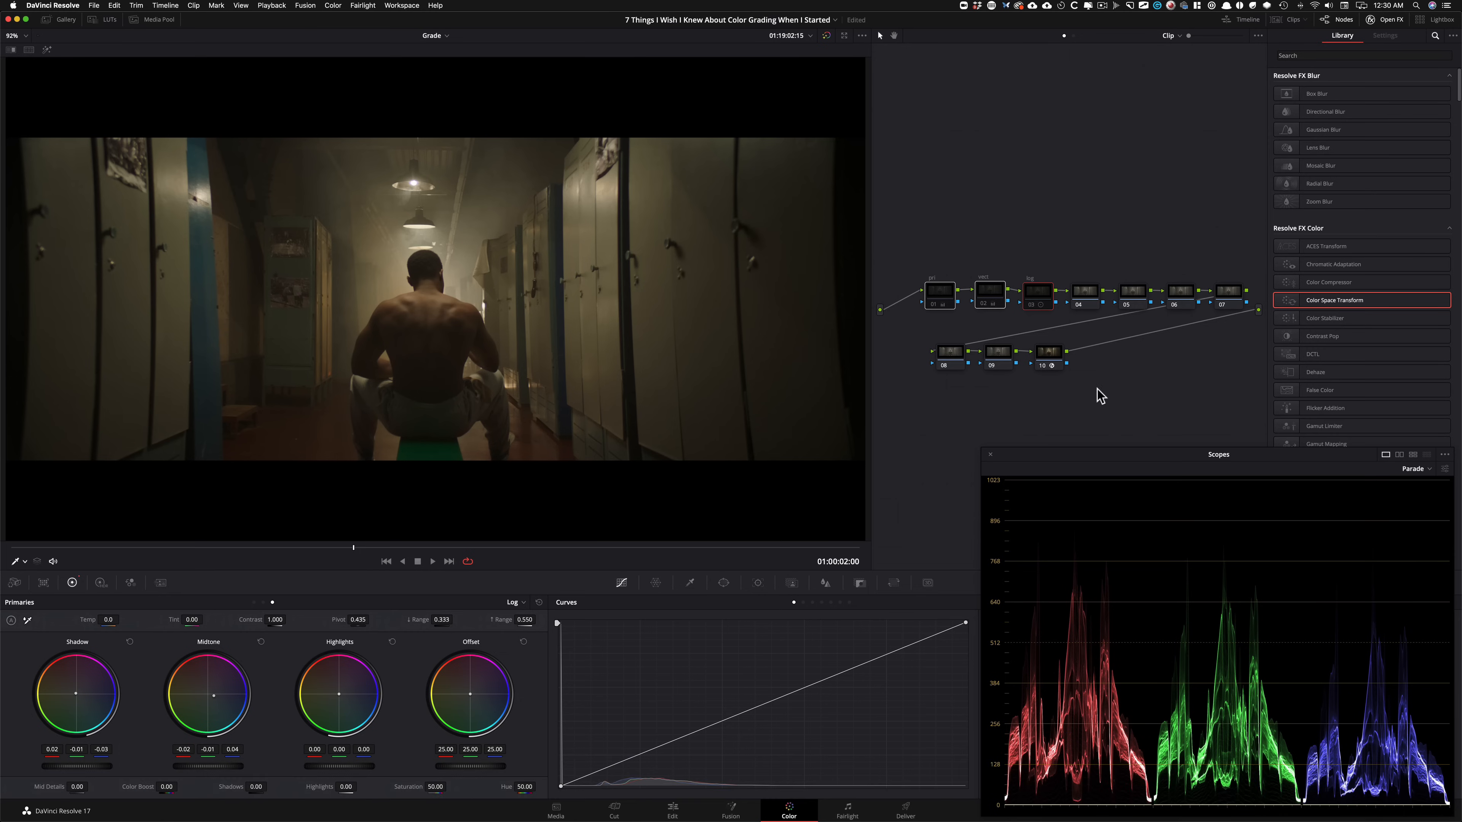
{"action": "key", "text": "super+d"}
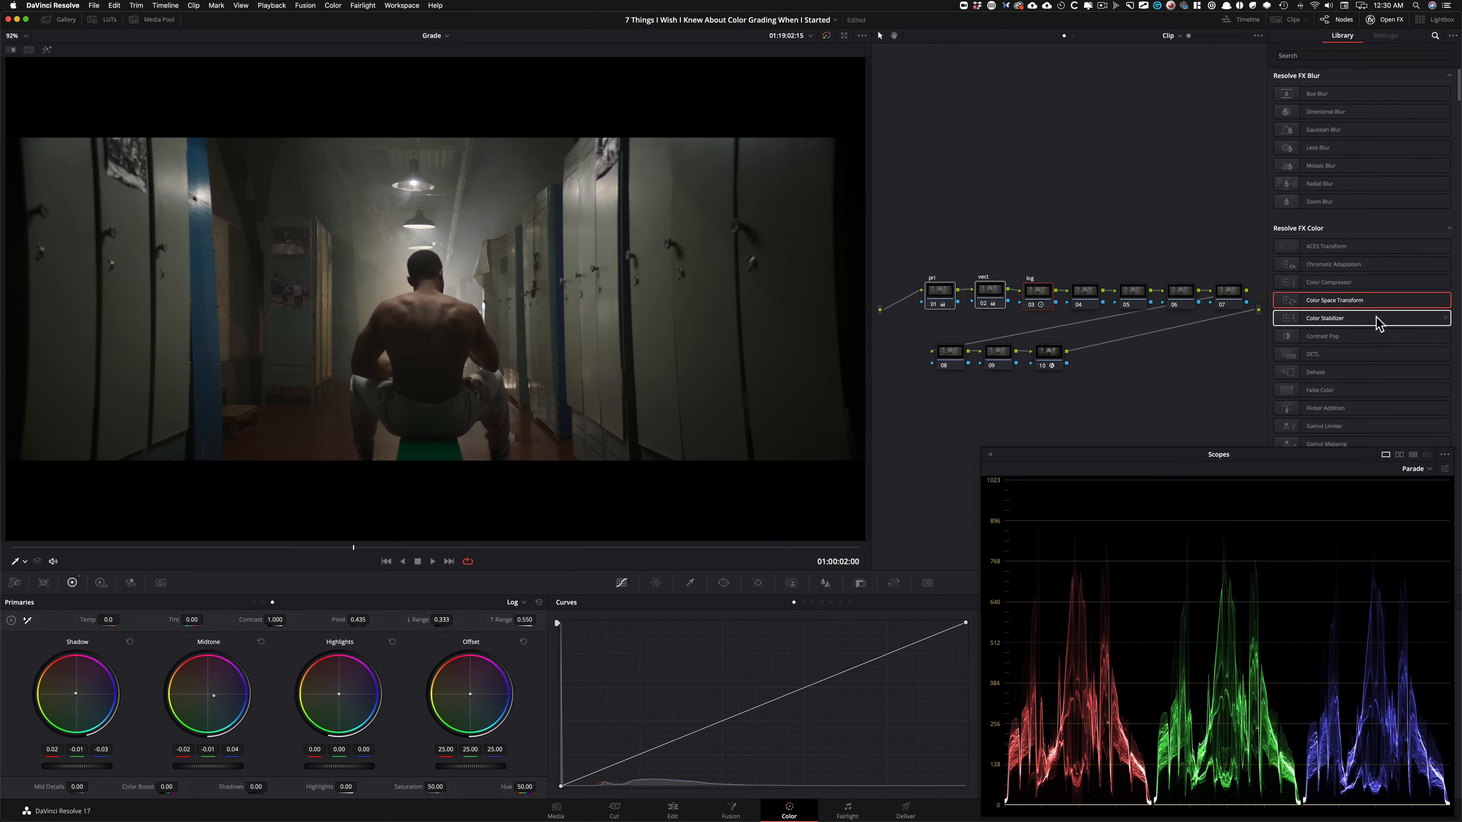
{"action": "left_click", "coordinate": [969, 236]}
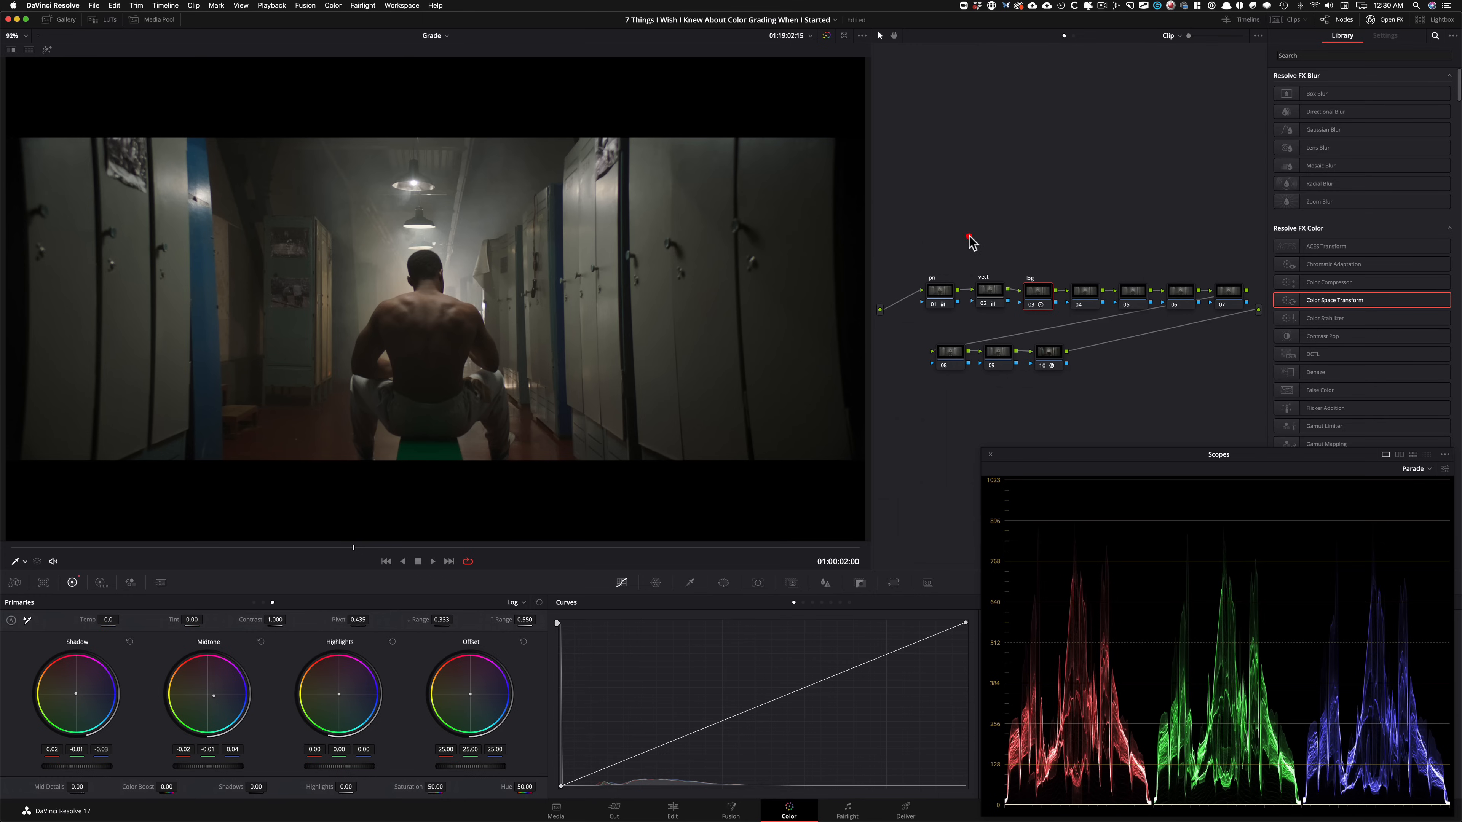
{"action": "left_click_drag", "start_coordinate": [946, 276], "coordinate": [1016, 318]}
{"action": "key", "text": "super+d"}
{"action": "key", "text": "super+d"}
{"action": "key", "text": "super+d"}
{"action": "key", "text": "super+d"}
{"action": "left_click", "coordinate": [1062, 253]}
On node 04, sample the blue locker edge in the image to add its control points to the Hue Vs Hue curve.
{"action": "left_click", "coordinate": [1084, 291]}
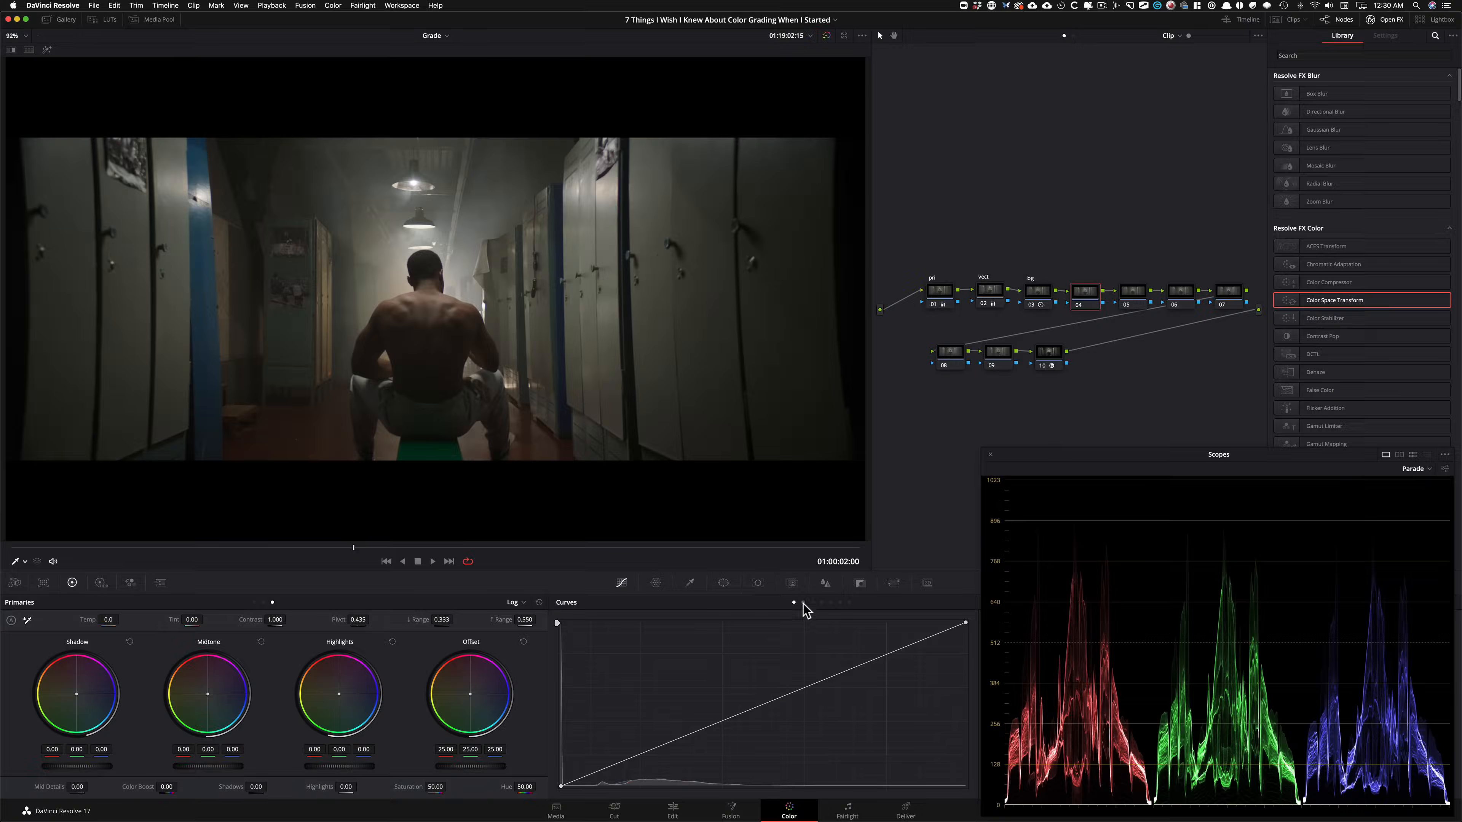
{"action": "left_click", "coordinate": [803, 602]}
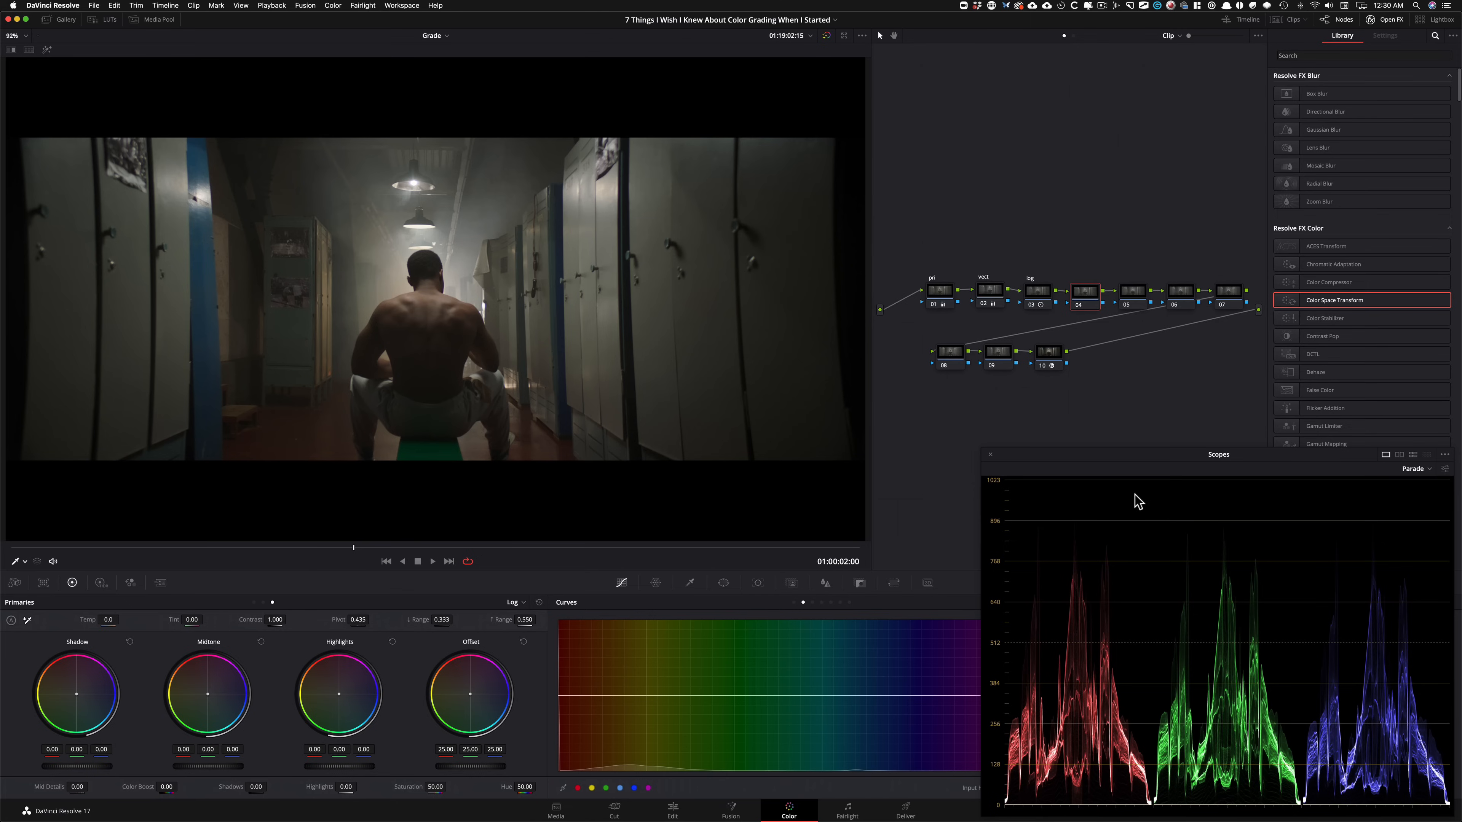
{"action": "left_click", "coordinate": [201, 271]}
Switch the scope to Vectorscope and resize and reposition its window so the node graph and the curves stay uncovered.
{"action": "left_click_drag", "start_coordinate": [1123, 465], "coordinate": [949, 247]}
{"action": "left_click_drag", "start_coordinate": [1270, 596], "coordinate": [1070, 451]}
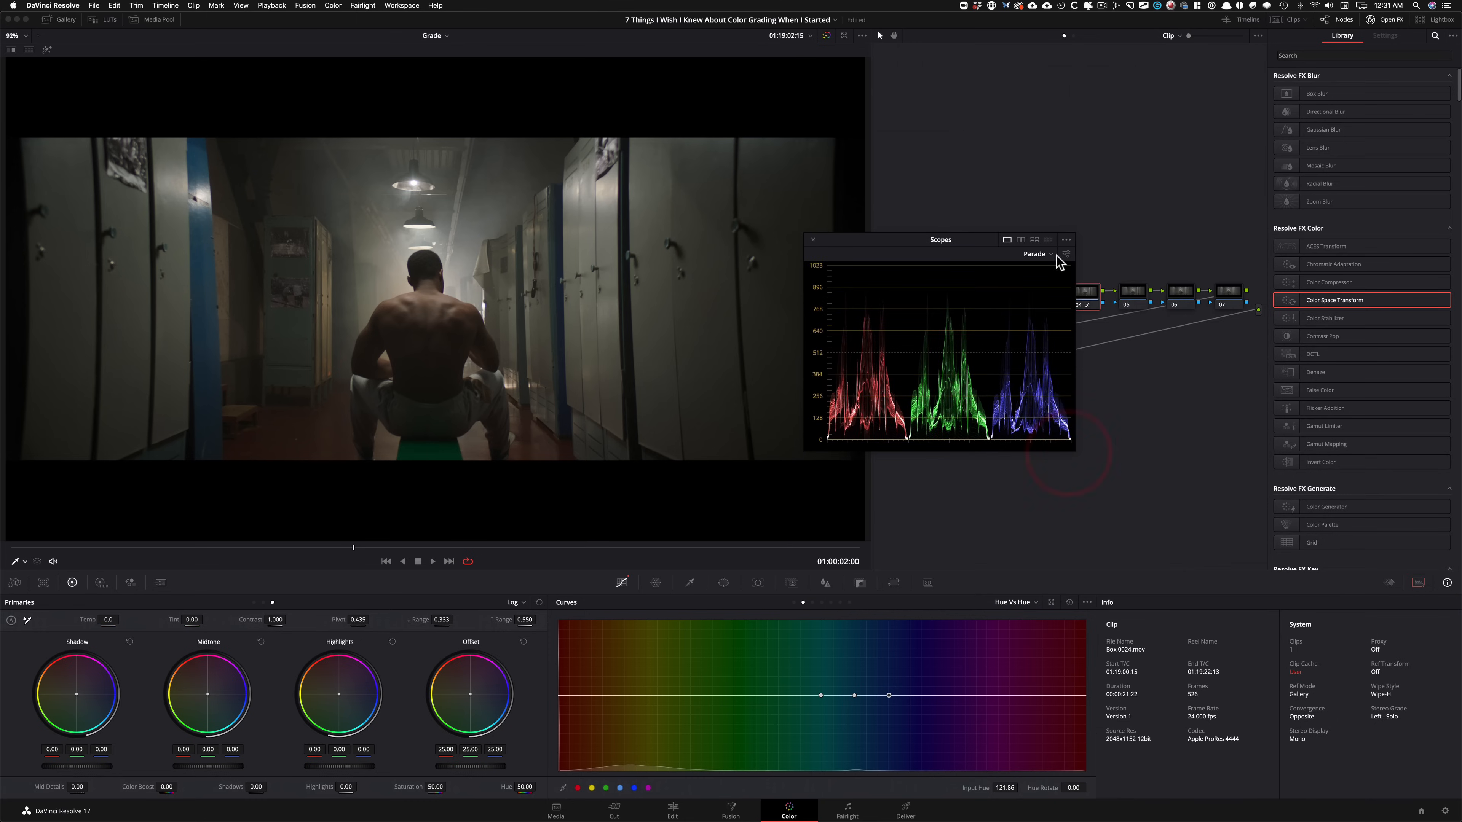
{"action": "left_click", "coordinate": [1037, 254]}
{"action": "left_click", "coordinate": [1054, 290]}
{"action": "left_click_drag", "start_coordinate": [940, 244], "coordinate": [1154, 459]}
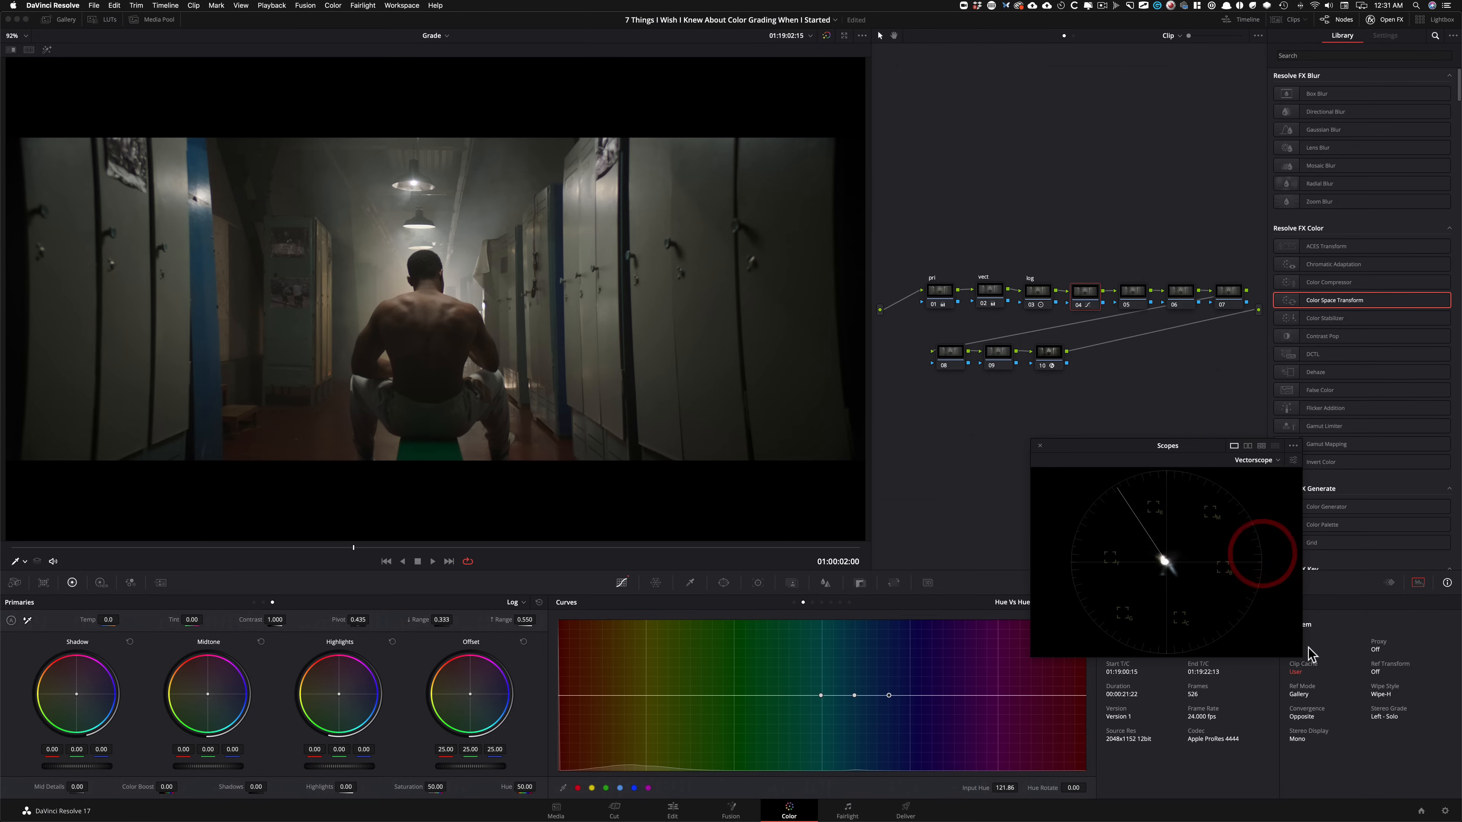
{"action": "left_click_drag", "start_coordinate": [1300, 655], "coordinate": [1379, 714]}
{"action": "left_click_drag", "start_coordinate": [1186, 477], "coordinate": [1238, 538]}
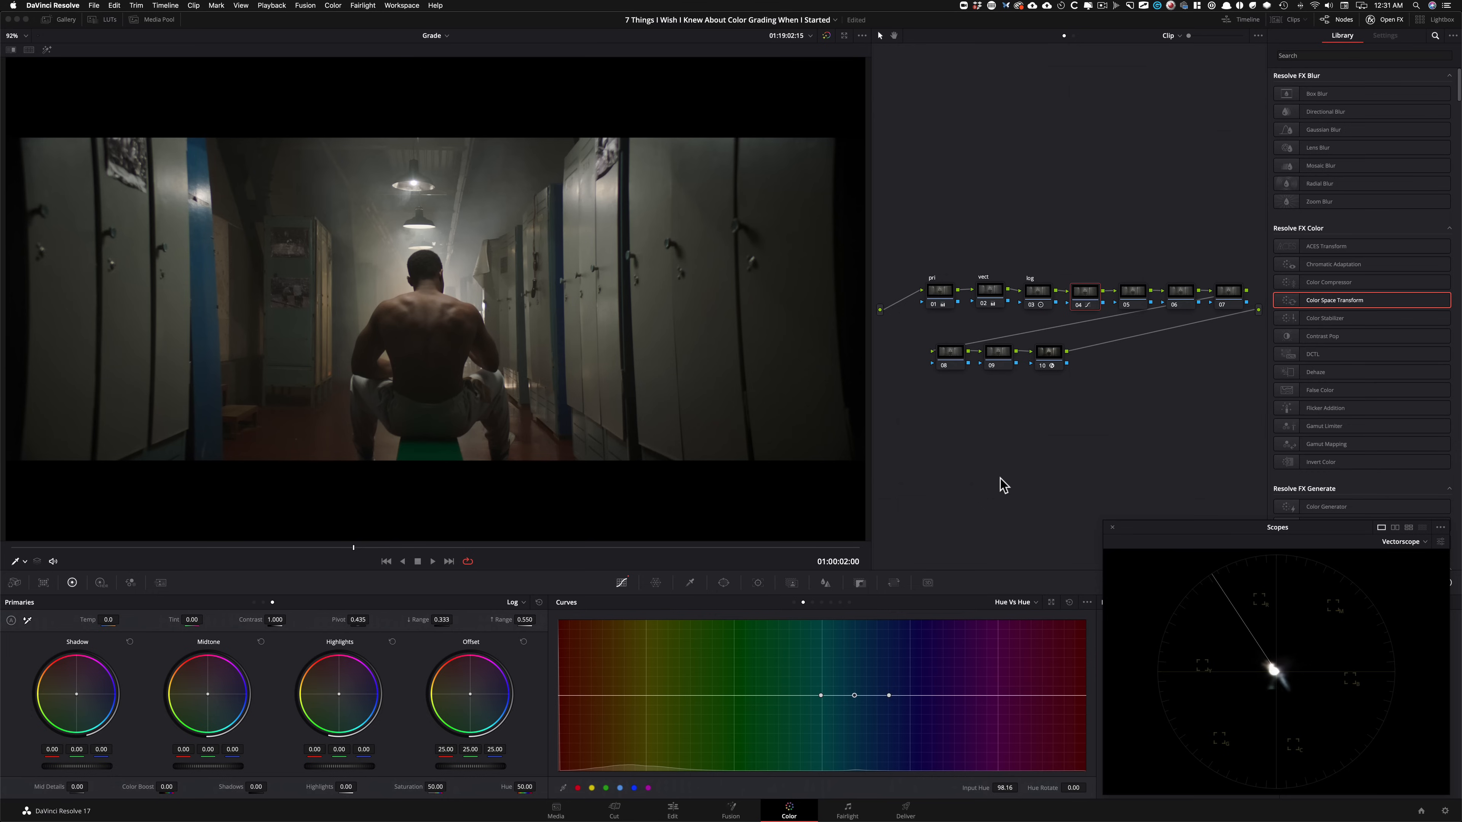
Set the blue's Hue Vs Hue point to input hue 98.76 with a hue rotate of 13.80, checking the locker edge up close.
{"action": "key", "text": "super+d"}
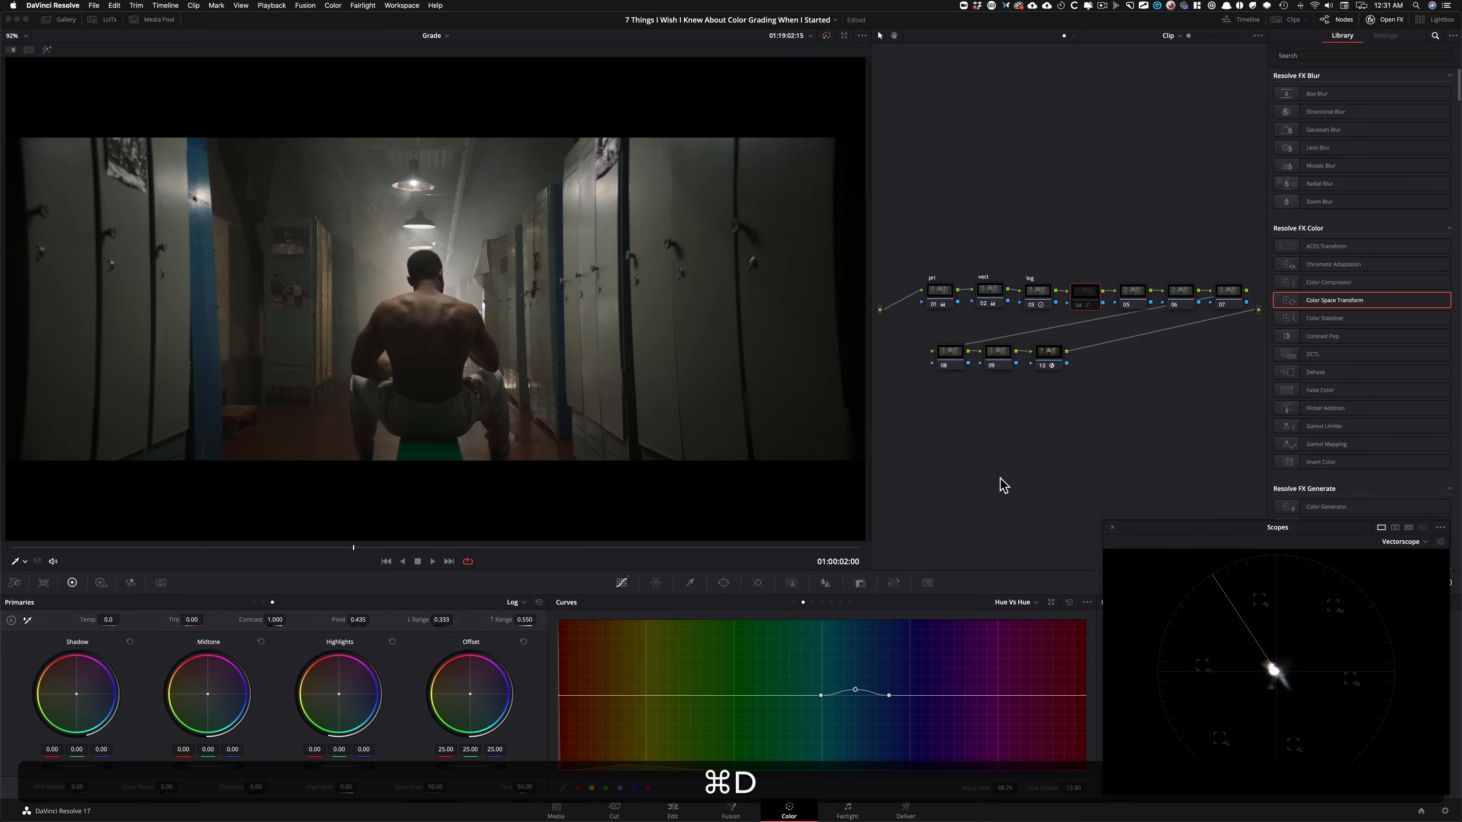
{"action": "scroll", "coordinate": [311, 319], "scroll_direction": "up", "scroll_amount": 6}
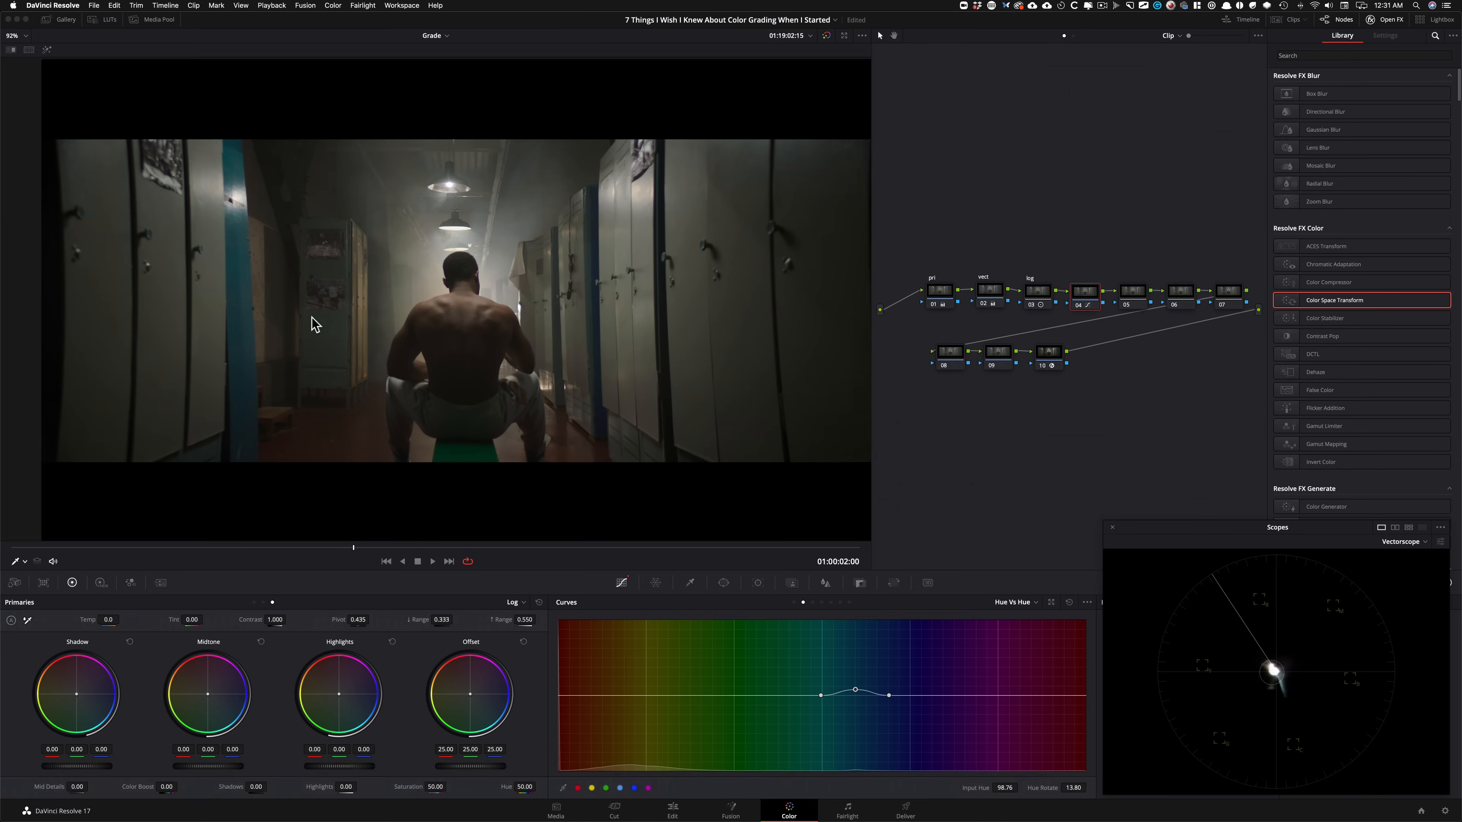
{"action": "key", "text": "2"}
{"action": "left_click", "coordinate": [313, 339]}
{"action": "left_click", "coordinate": [1136, 254]}
{"action": "key", "text": "super+d"}
{"action": "scroll", "coordinate": [538, 336], "scroll_direction": "up", "scroll_amount": 3}
{"action": "key", "text": "super+2"}
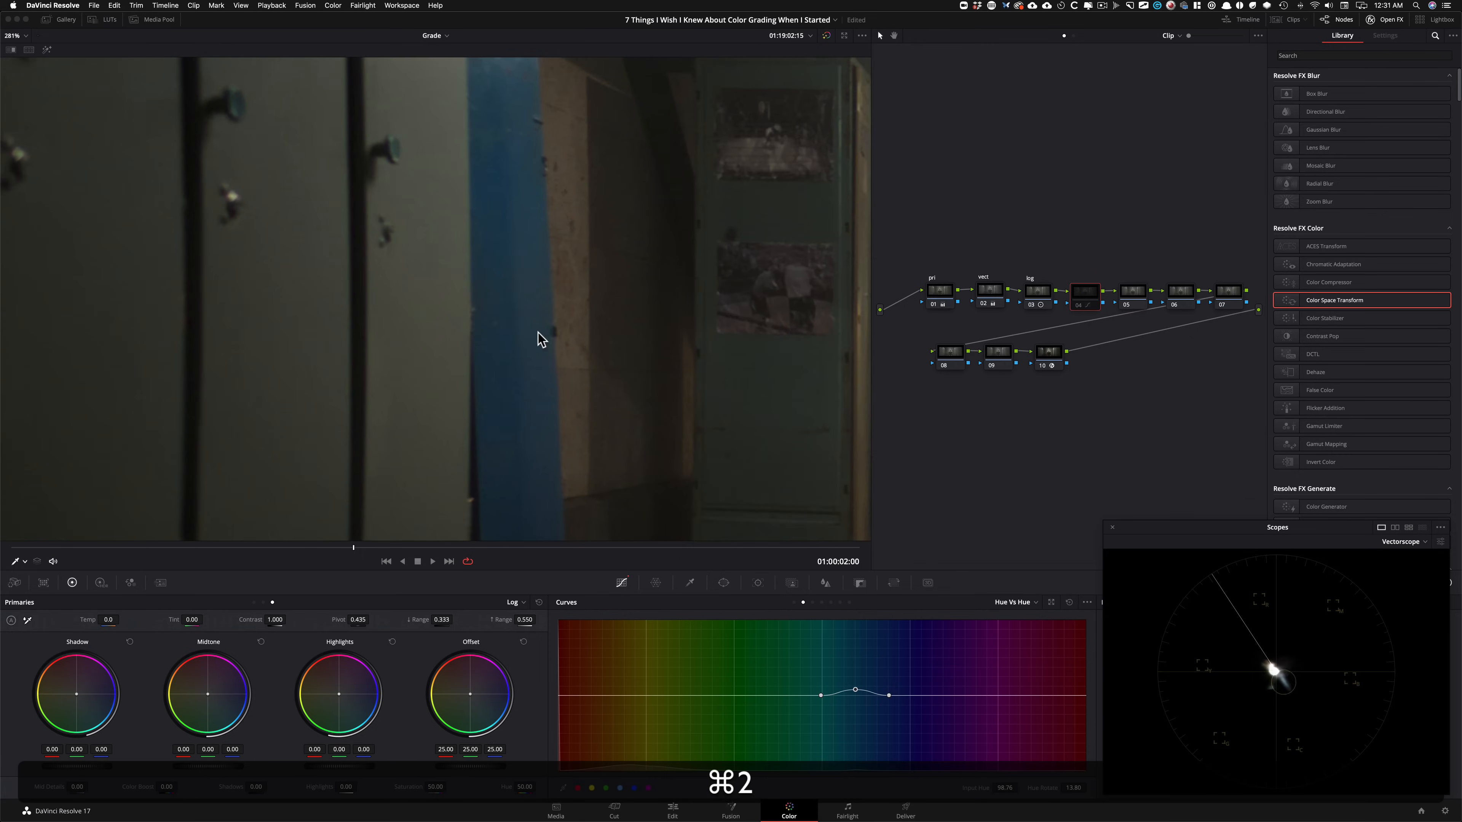
Examine the blue locker edge up close and in the full frame, comparing node 04's hue shift off and on.
{"action": "key", "text": "2"}
{"action": "left_click", "coordinate": [420, 258]}
{"action": "key", "text": "super+d"}
{"action": "key", "text": "super+d"}
{"action": "key", "text": "super+d"}
{"action": "key", "text": "super+d"}
{"action": "key", "text": "super+d"}
{"action": "key", "text": "super+d"}
{"action": "key", "text": "super+d"}
{"action": "key", "text": "super+d"}
{"action": "key", "text": "super+d"}
{"action": "key", "text": "super+d"}
{"action": "key", "text": "super+d"}
{"action": "key", "text": "super+3"}
{"action": "key", "text": "super+d"}
{"action": "key", "text": "super+d"}
{"action": "key", "text": "super+d"}
{"action": "key", "text": "super+d"}
{"action": "key", "text": "super+d"}
{"action": "key", "text": "super+d"}
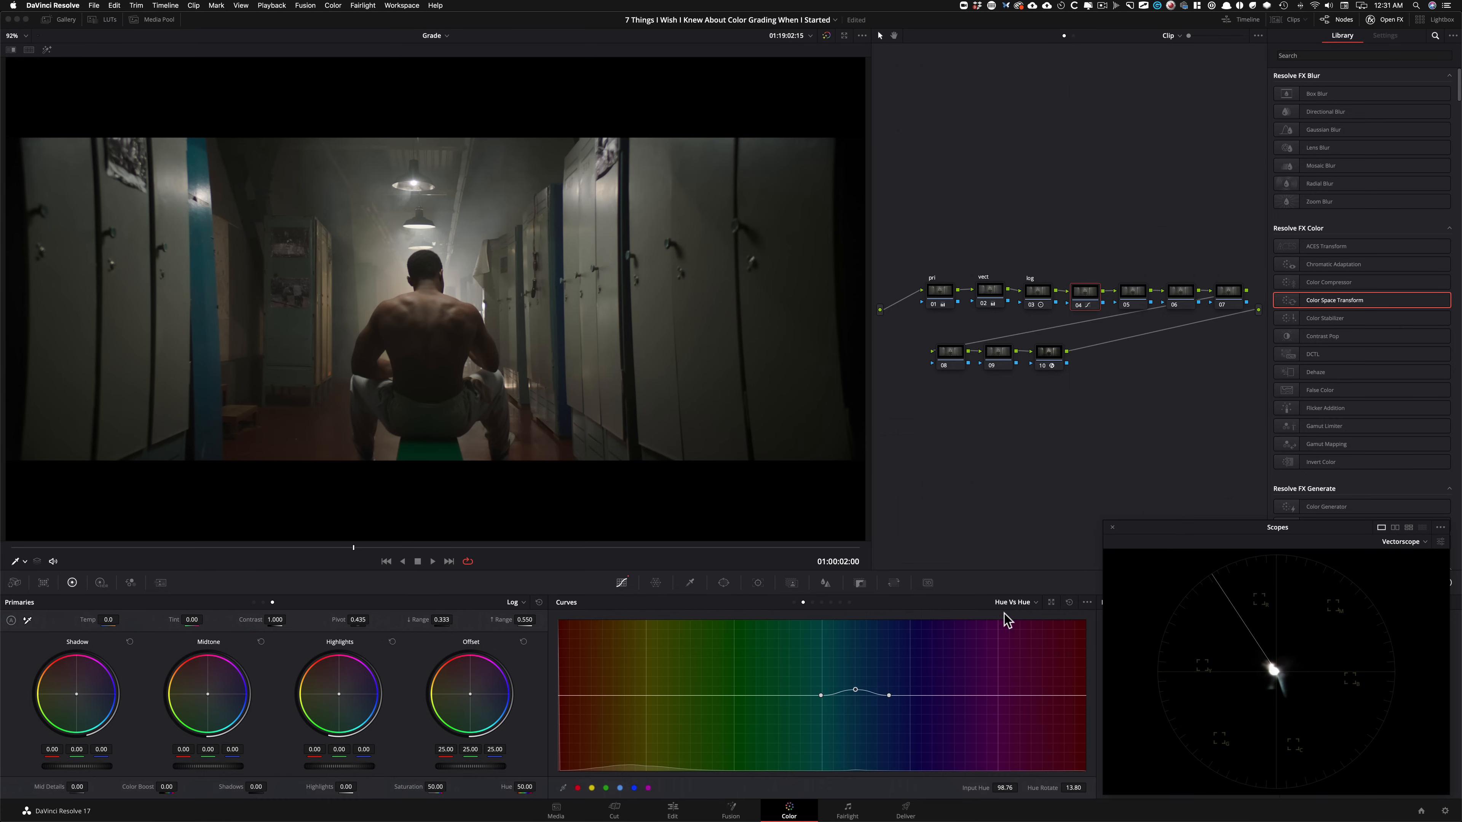
On node 04's Hue Vs Sat curve, lower the yellow point at input hue 316.00 to a saturation of 0.52.
{"action": "left_click", "coordinate": [812, 602]}
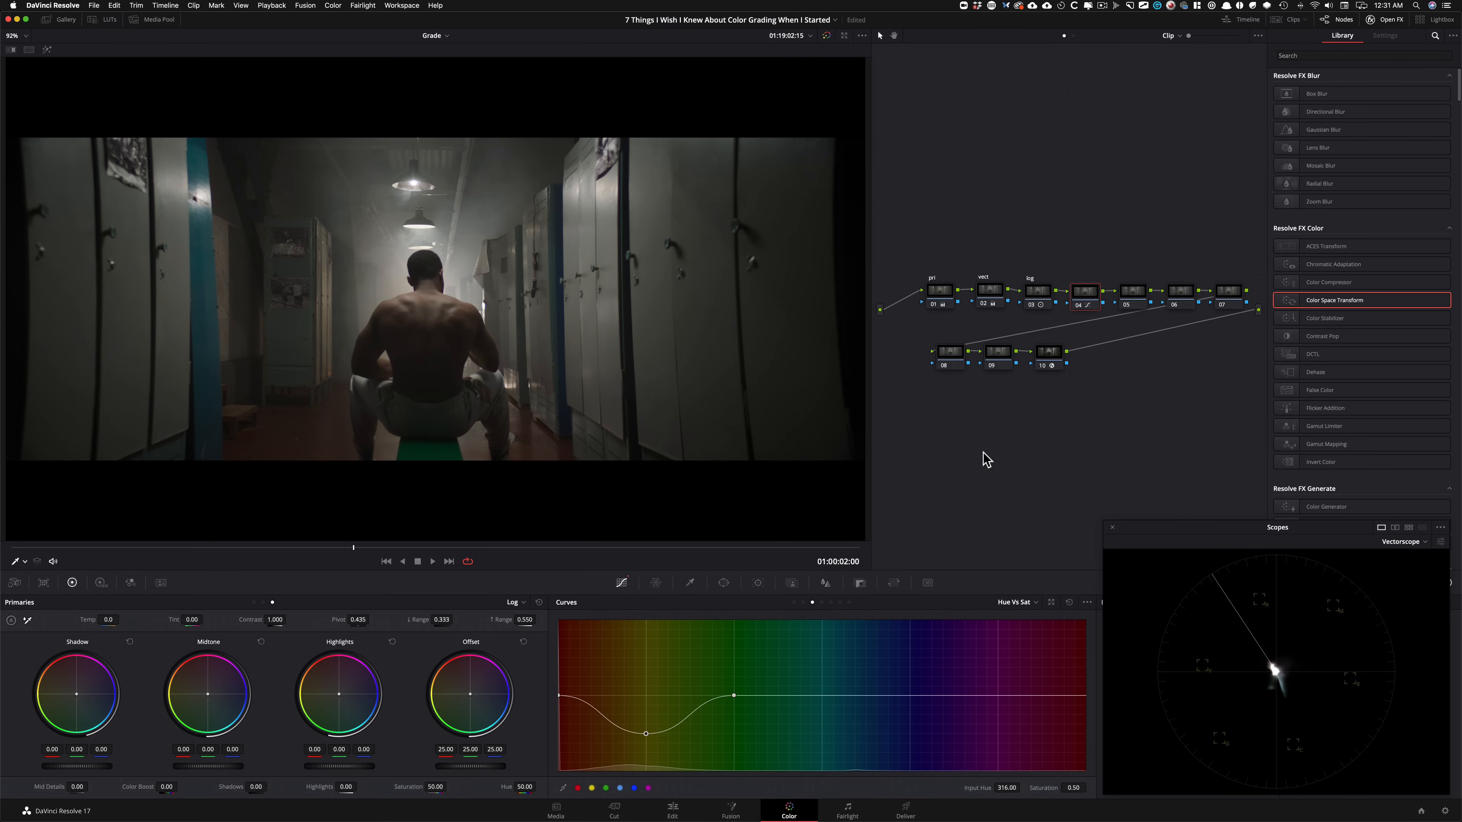
{"action": "key", "text": "super+d"}
{"action": "key", "text": "super+d"}
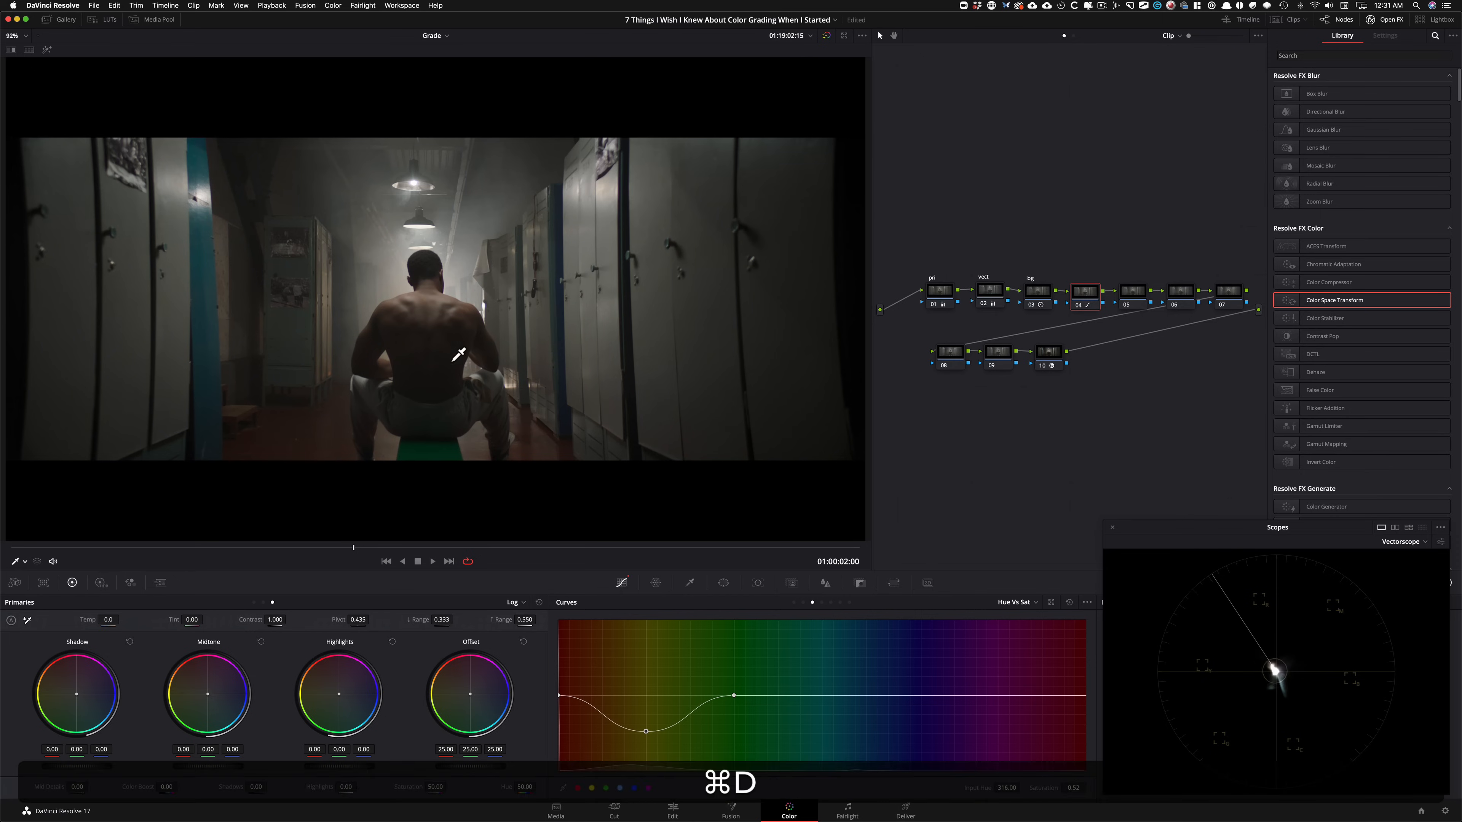
Examine the man's skin and the lockers up close and in the full frame, comparing node 04's desaturated yellows off and on.
{"action": "key", "text": "super+2"}
{"action": "scroll", "coordinate": [488, 275], "scroll_direction": "up", "scroll_amount": 5}
{"action": "key", "text": "super+d"}
{"action": "key", "text": "super+d"}
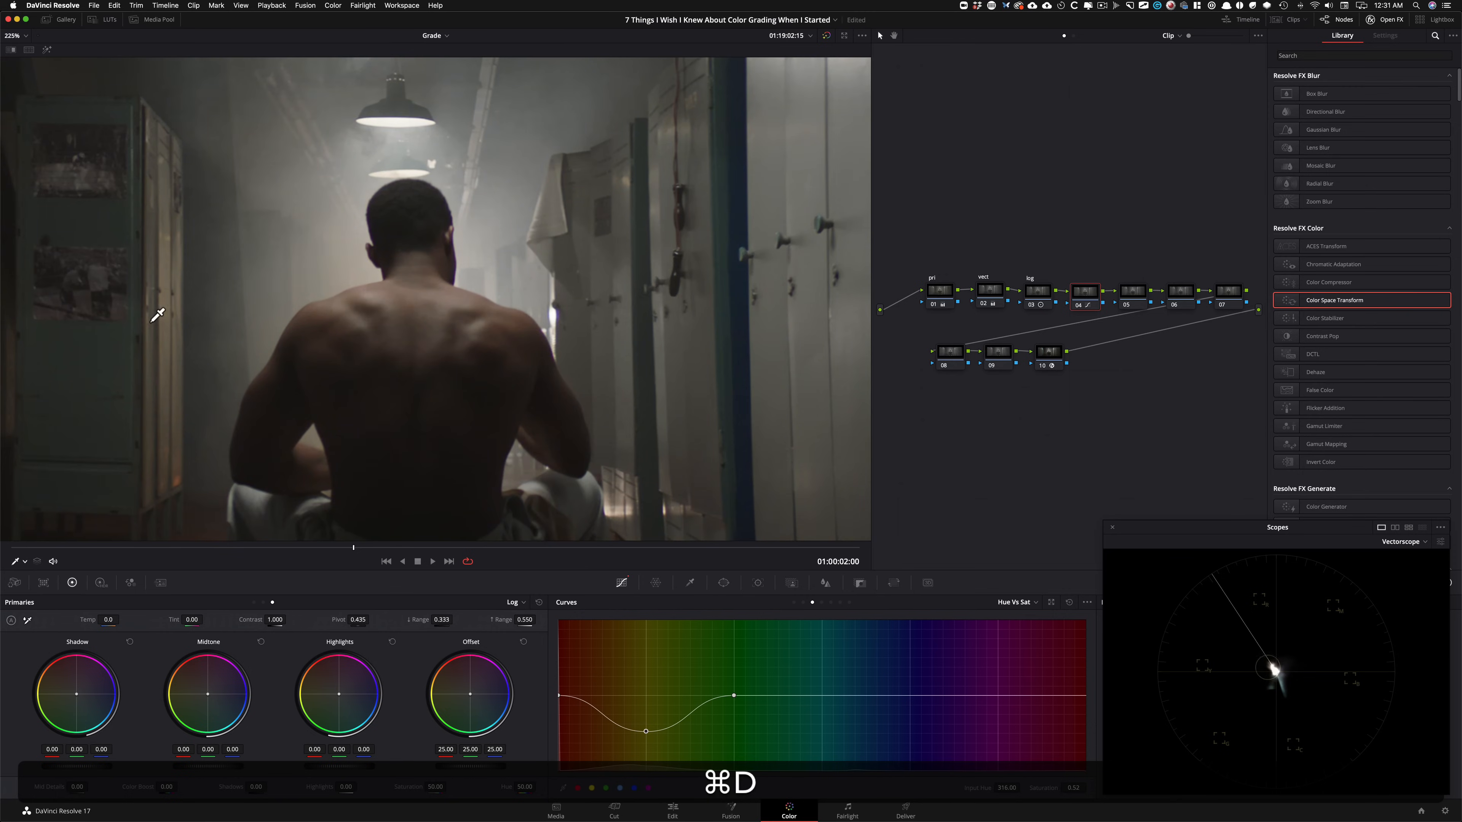
{"action": "left_click_drag", "start_coordinate": [424, 299], "coordinate": [623, 414]}
{"action": "key", "text": "super+3"}
{"action": "key", "text": "super+d"}
{"action": "key", "text": "super+d"}
{"action": "key", "text": "super+d"}
{"action": "key", "text": "super+d"}
{"action": "key", "text": "super+d"}
{"action": "key", "text": "super+d"}
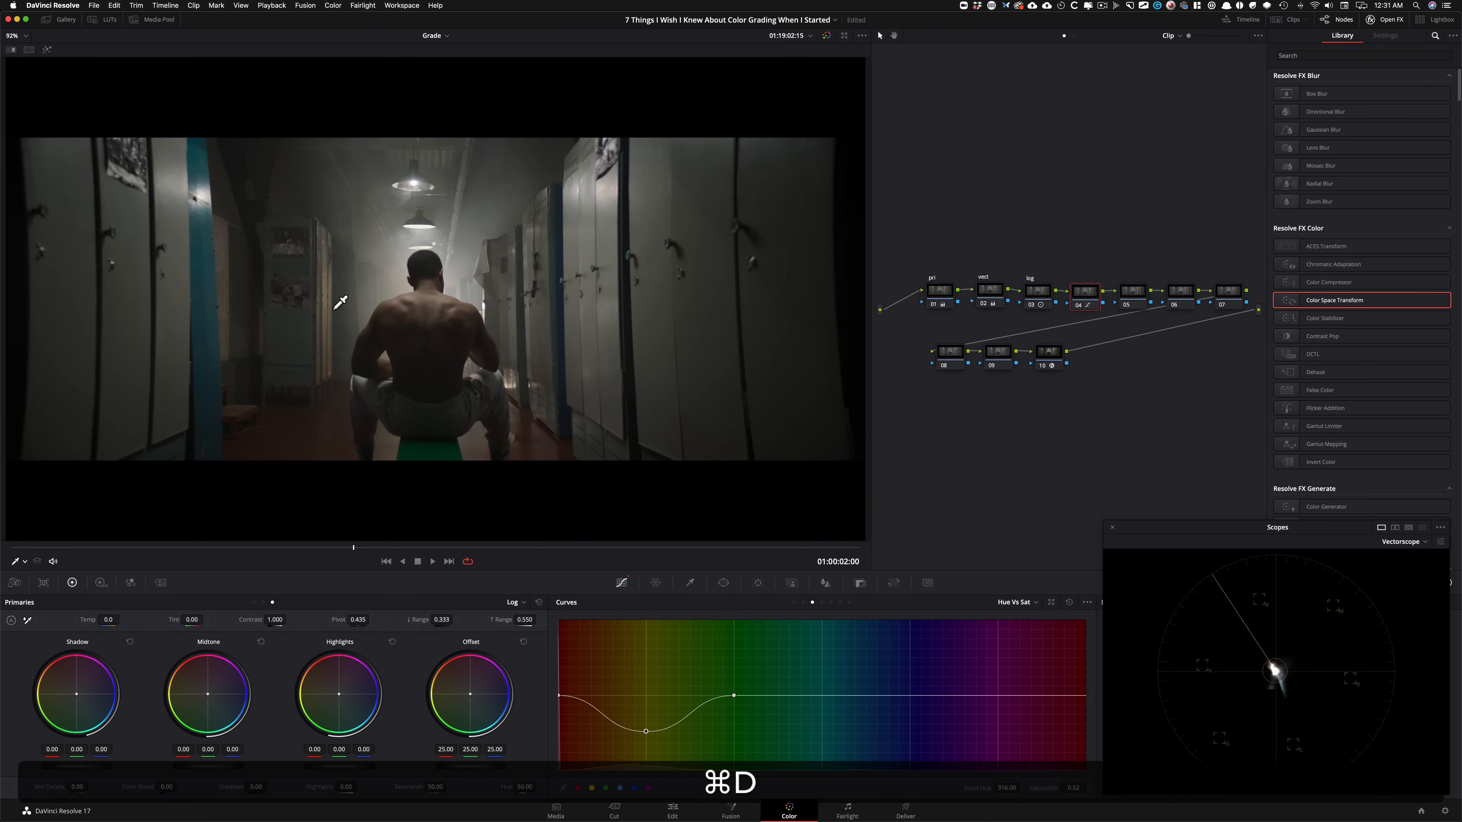
{"action": "key", "text": "super+d"}
{"action": "key", "text": "super+d"}
On the Sat Vs Lum curve, raise the low-saturation end slightly and lower the high-saturation end to 0.10, comparing the node off and on.
{"action": "left_click", "coordinate": [850, 602]}
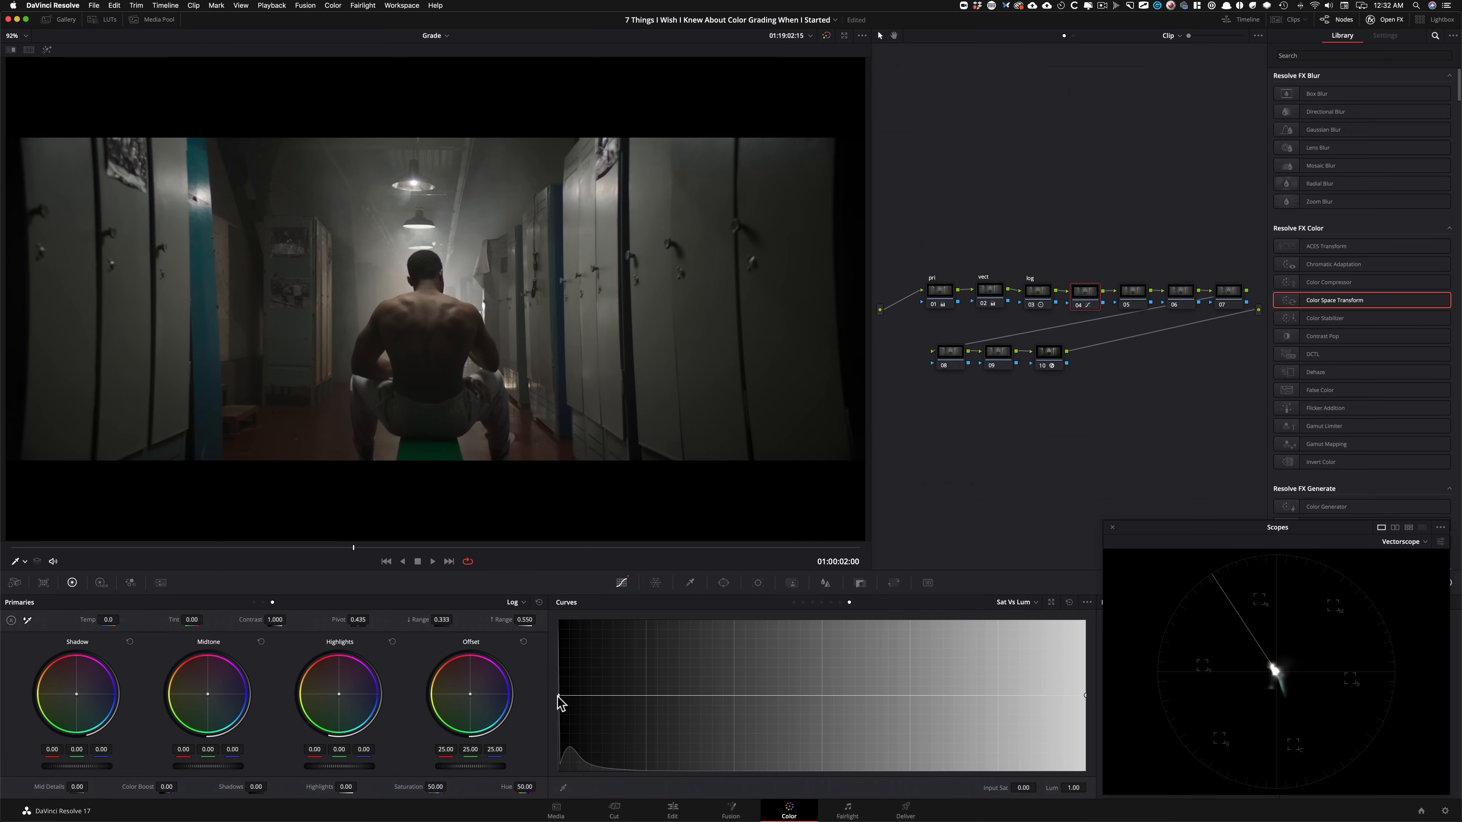
{"action": "left_click_drag", "start_coordinate": [559, 695], "coordinate": [555, 689]}
{"action": "left_click_drag", "start_coordinate": [1084, 700], "coordinate": [1077, 763]}
{"action": "key", "text": "super+d"}
{"action": "key", "text": "super+d"}
{"action": "key", "text": "super+d"}
{"action": "key", "text": "super+d"}
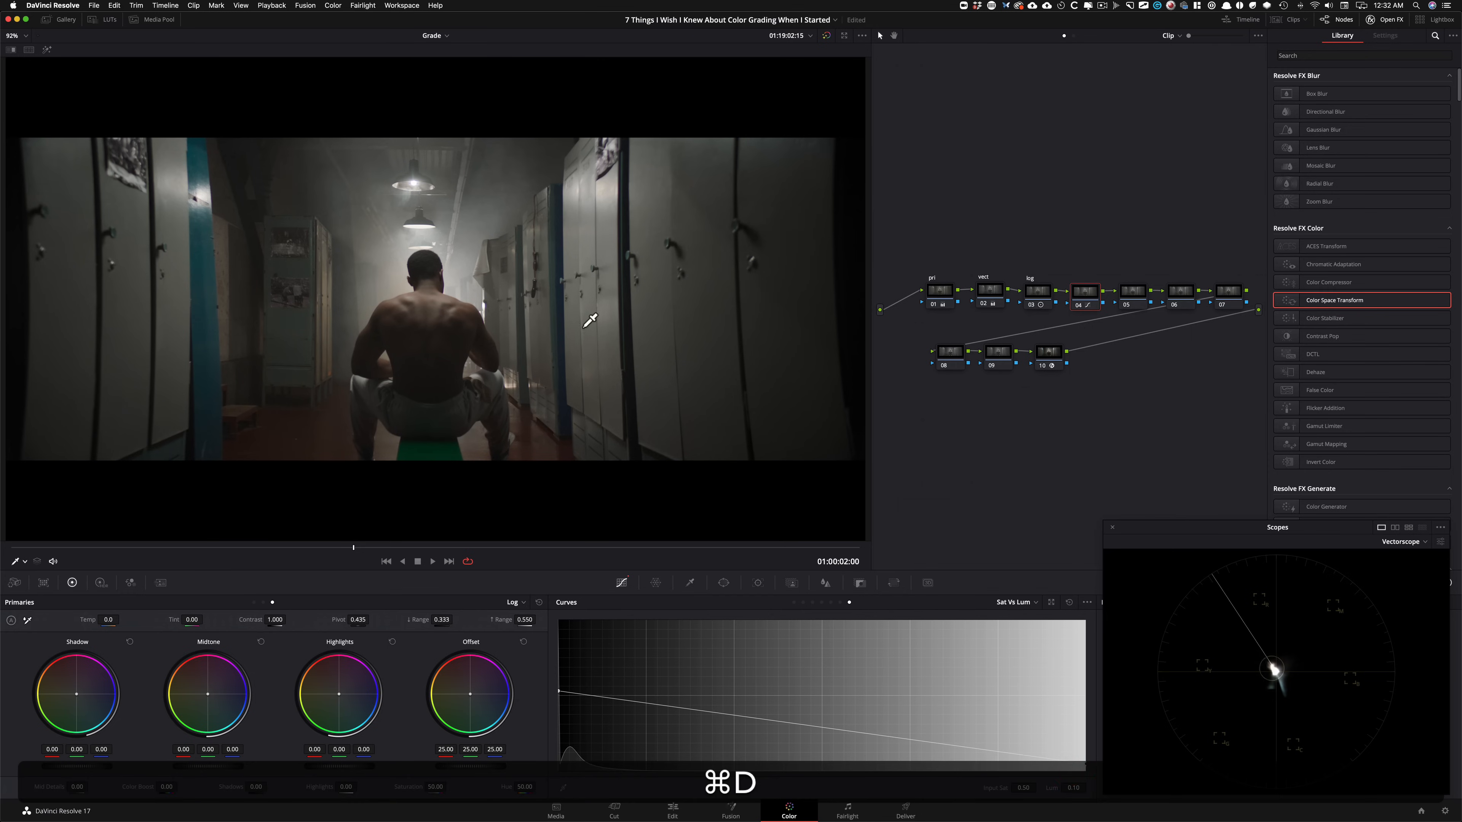
Show the pri node's lift, gamma, gain and offset wheels and review its gamma balance.
{"action": "left_click", "coordinate": [985, 202]}
{"action": "left_click", "coordinate": [939, 291]}
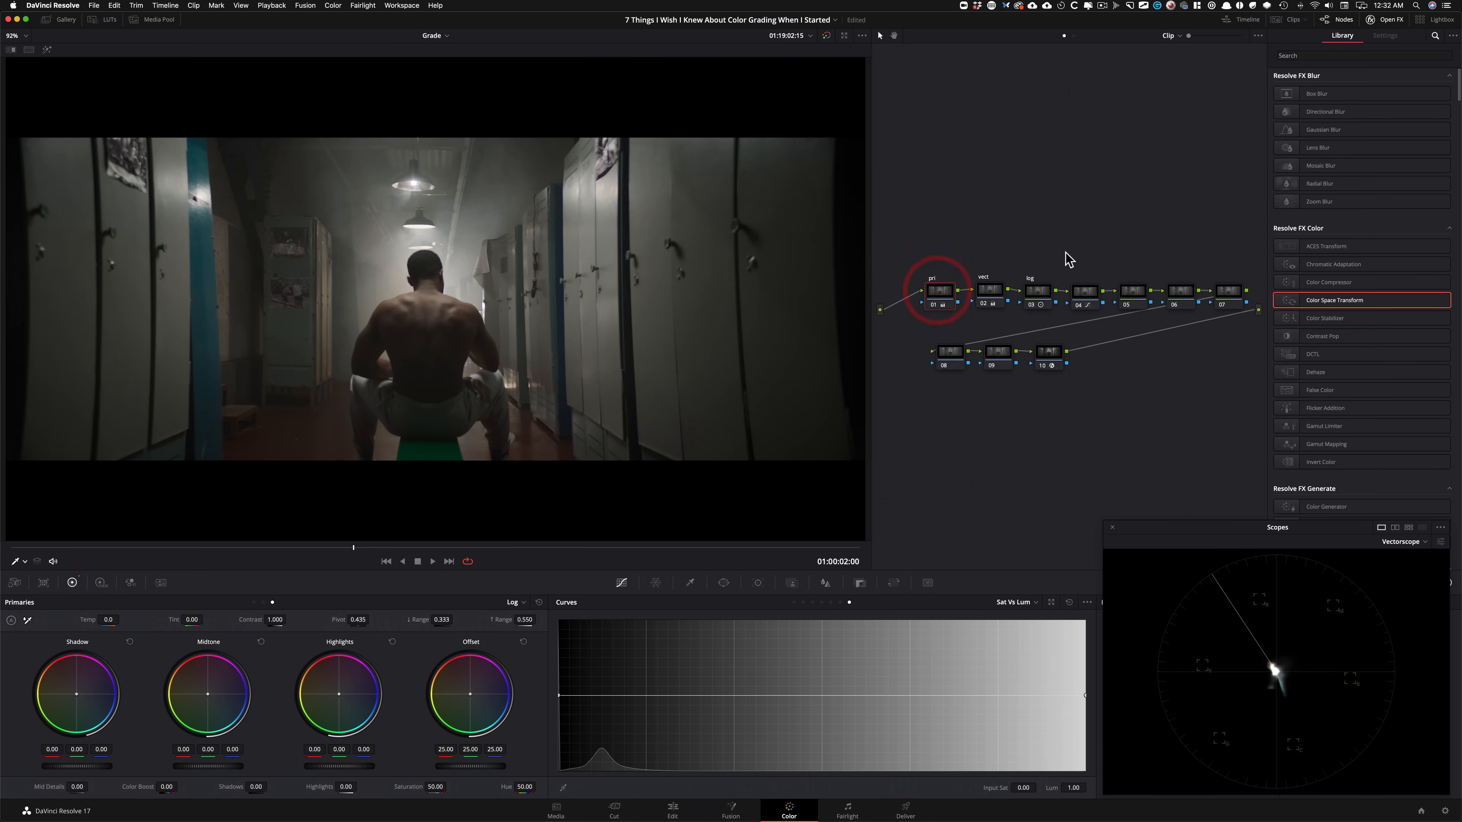
{"action": "key", "text": "alt+z"}
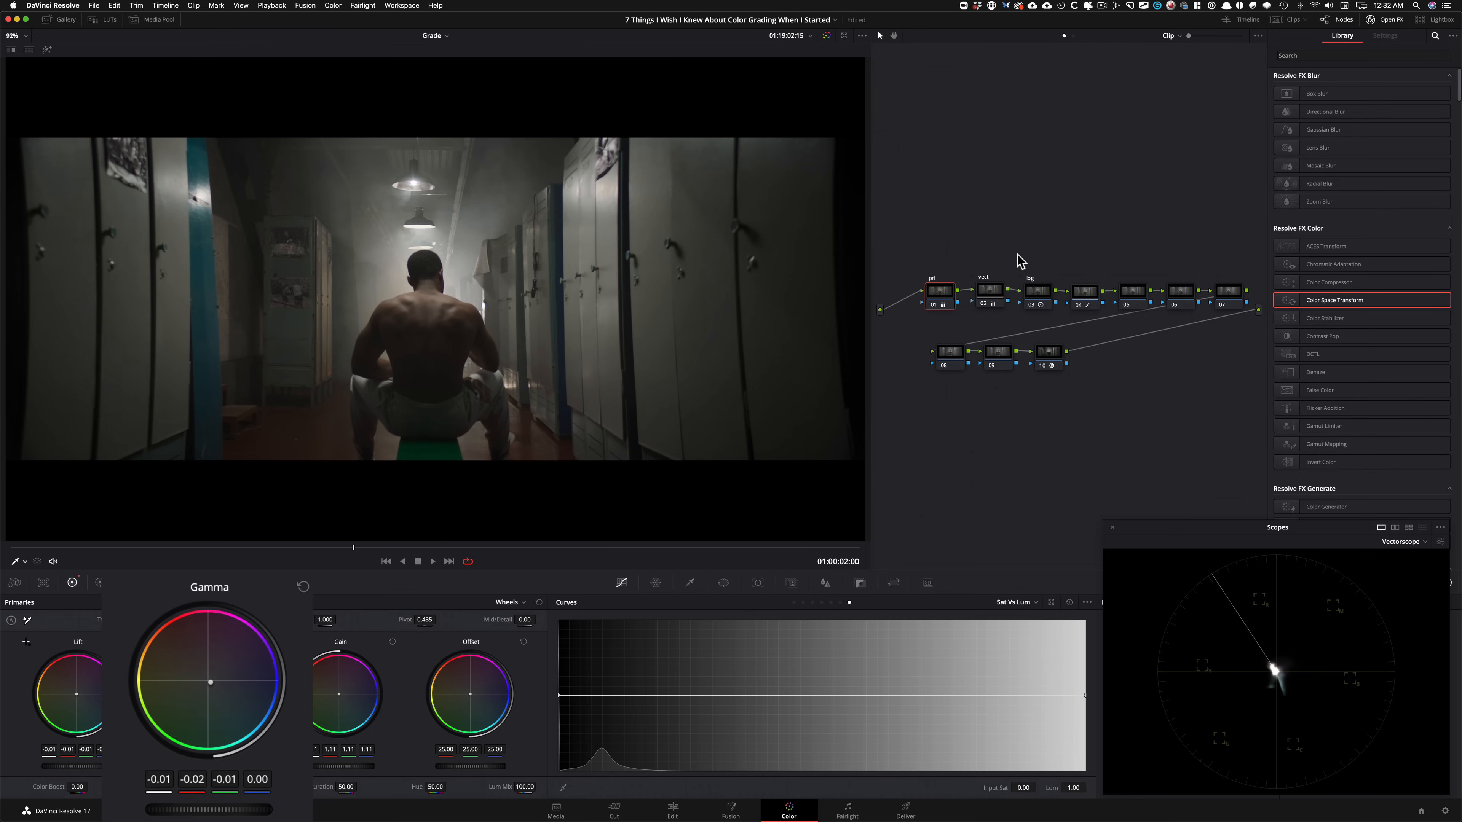
Label node 04 "hsl curves".
{"action": "left_click", "coordinate": [1084, 295]}
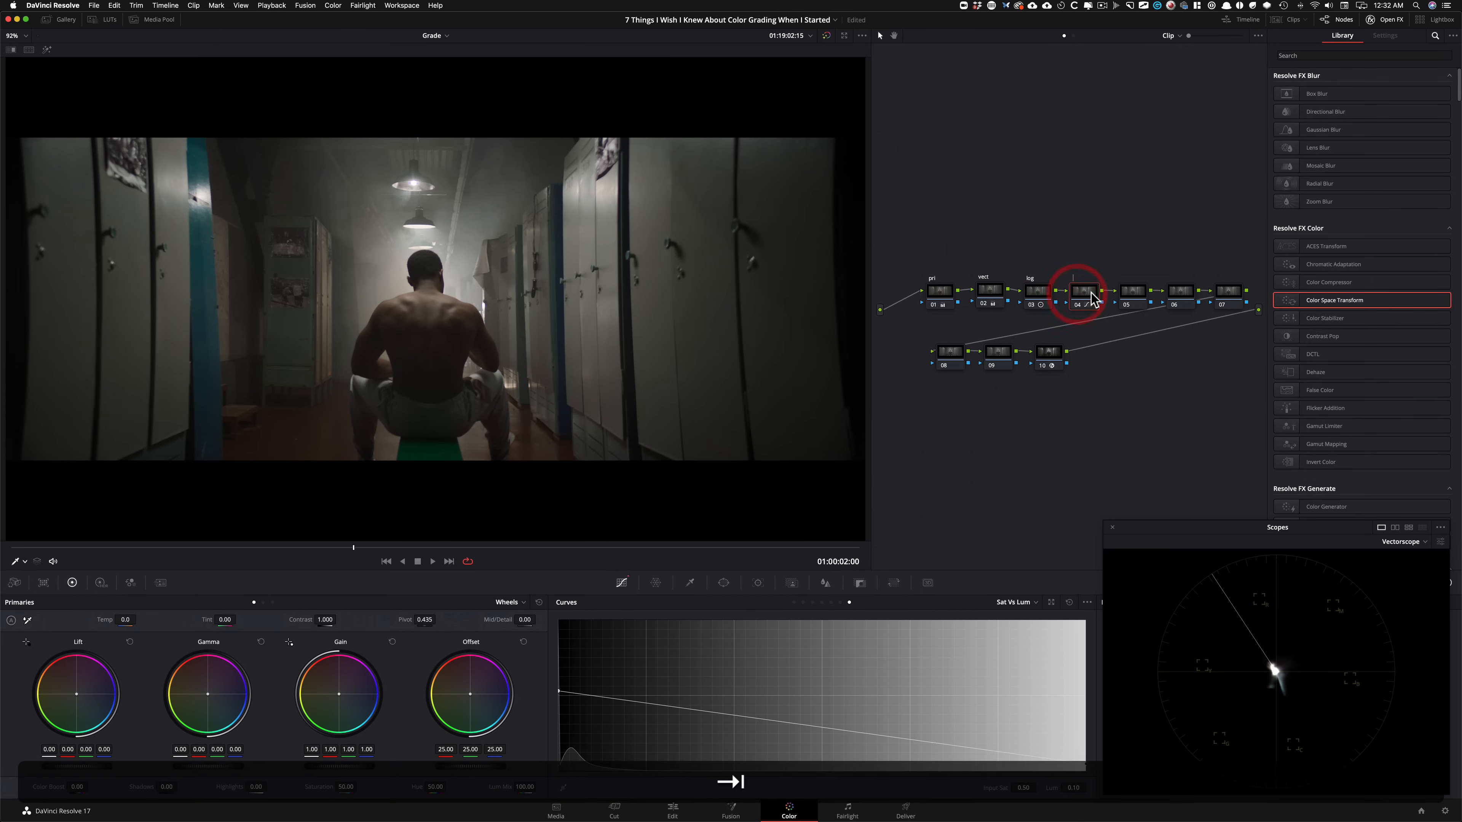
{"action": "type", "text": "hsl curves"}
{"action": "key", "text": "Return"}
Compare the image and the vectorscope trace with the hsl curves node off and on.
{"action": "key", "text": "super+d"}
{"action": "key", "text": "super+d"}
{"action": "key", "text": "super+d"}
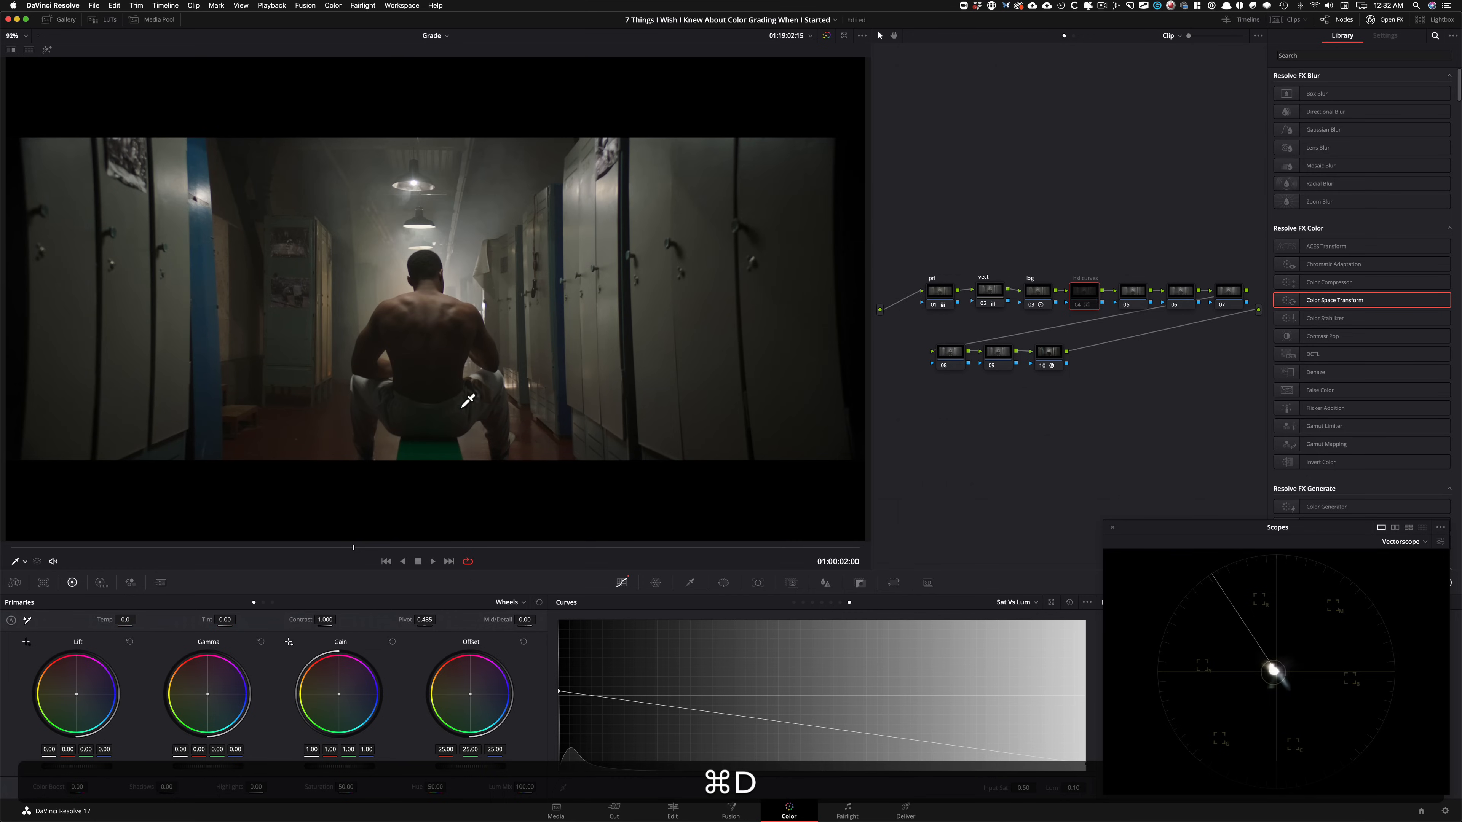
{"action": "key", "text": "super+d"}
{"action": "key", "text": "super+d"}
{"action": "key", "text": "super+d"}
{"action": "key", "text": "super+d"}
{"action": "key", "text": "super+d"}
{"action": "key", "text": "super+d"}
{"action": "key", "text": "super+d"}
{"action": "key", "text": "super+d"}
{"action": "key", "text": "super+d"}
{"action": "key", "text": "super+d"}
{"action": "key", "text": "super+d"}
{"action": "key", "text": "super+d"}
{"action": "key", "text": "super+d"}
{"action": "key", "text": "super+d"}
{"action": "key", "text": "super+d"}
{"action": "key", "text": "super+d"}
{"action": "key", "text": "super+d"}
Select node 05 and label it "glow".
{"action": "left_click", "coordinate": [1073, 186]}
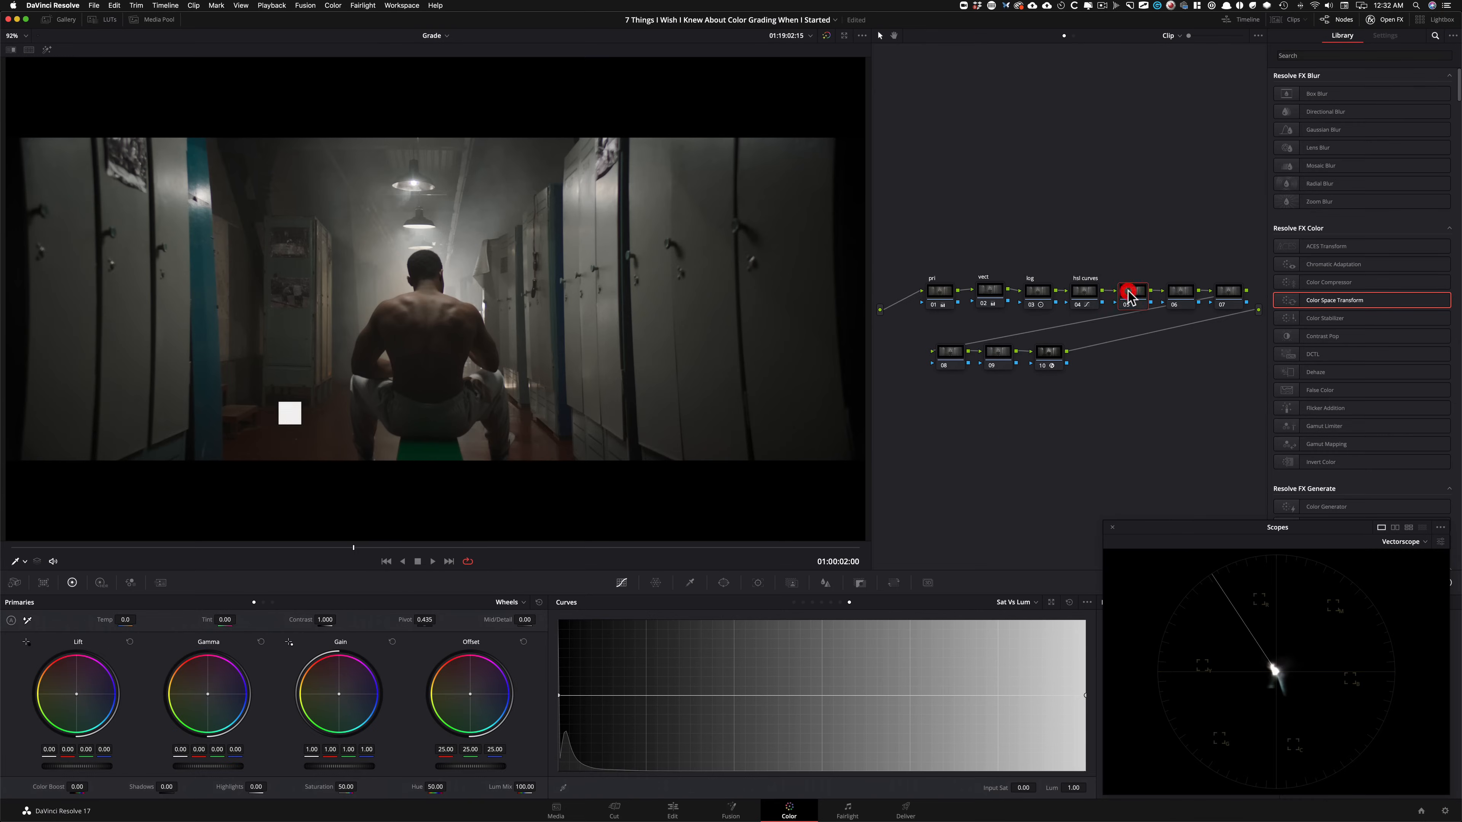
{"action": "key", "text": "Tab"}
{"action": "type", "text": "glow"}
{"action": "key", "text": "Return"}
{"action": "left_click", "coordinate": [1143, 231]}
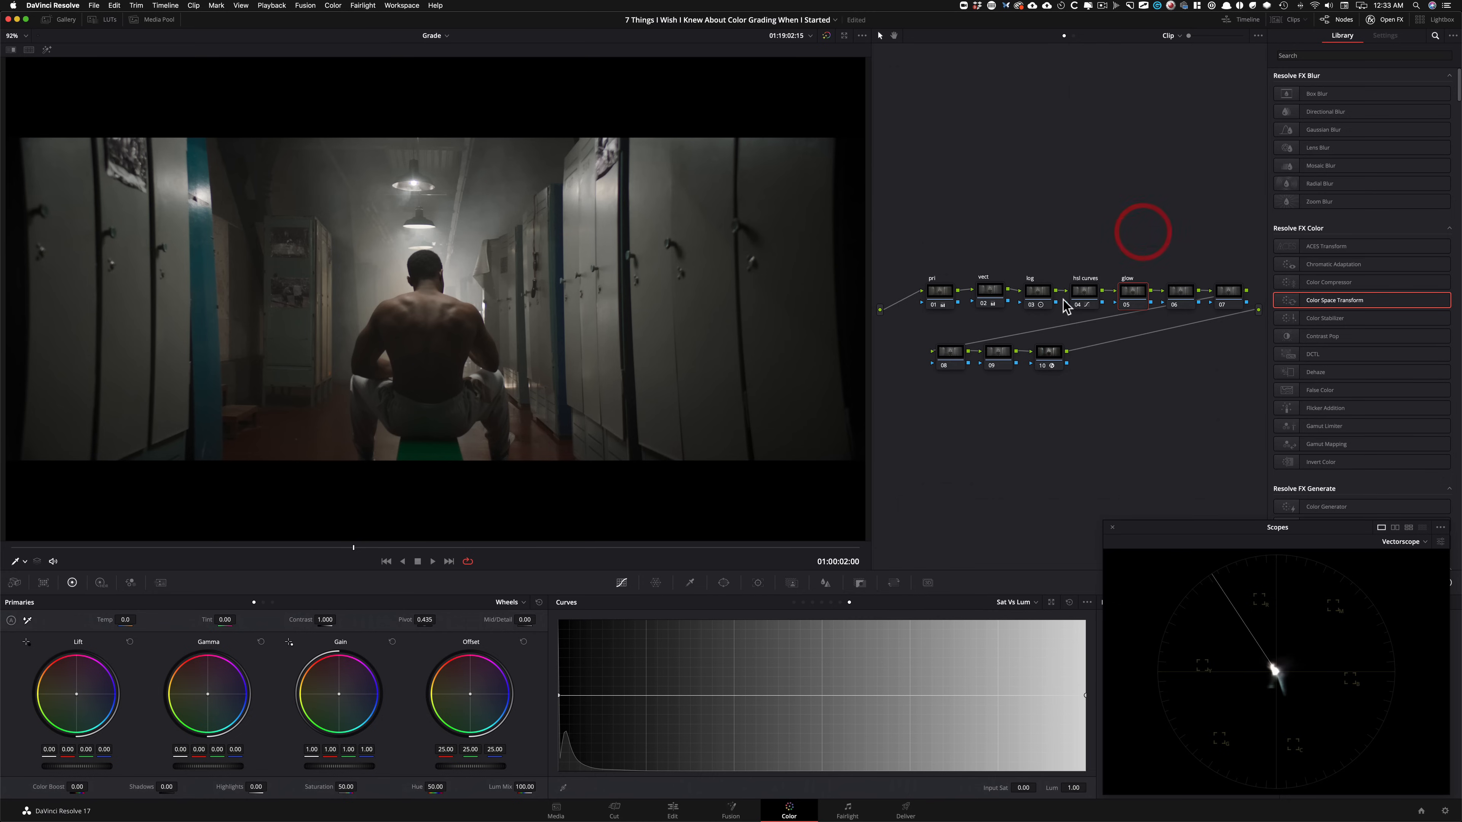
Rearrange the node graph by moving nodes 01 to 04 up and placing nodes 05 to 07 in a row beneath them.
{"action": "left_click_drag", "start_coordinate": [1088, 261], "coordinate": [937, 218]}
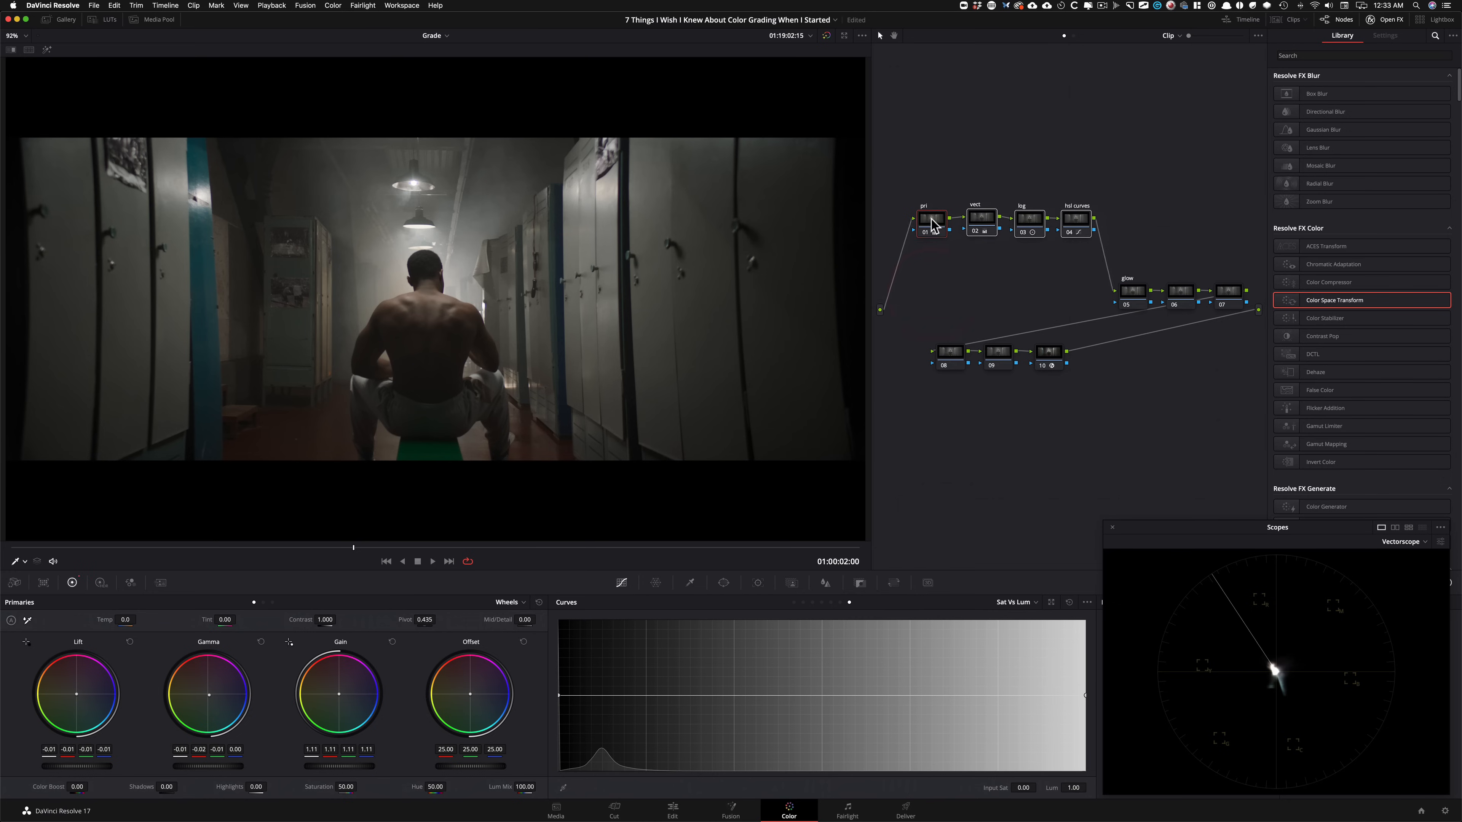
{"action": "left_click", "coordinate": [1249, 196]}
{"action": "left_click_drag", "start_coordinate": [1125, 266], "coordinate": [898, 276]}
{"action": "left_click", "coordinate": [1109, 268]}
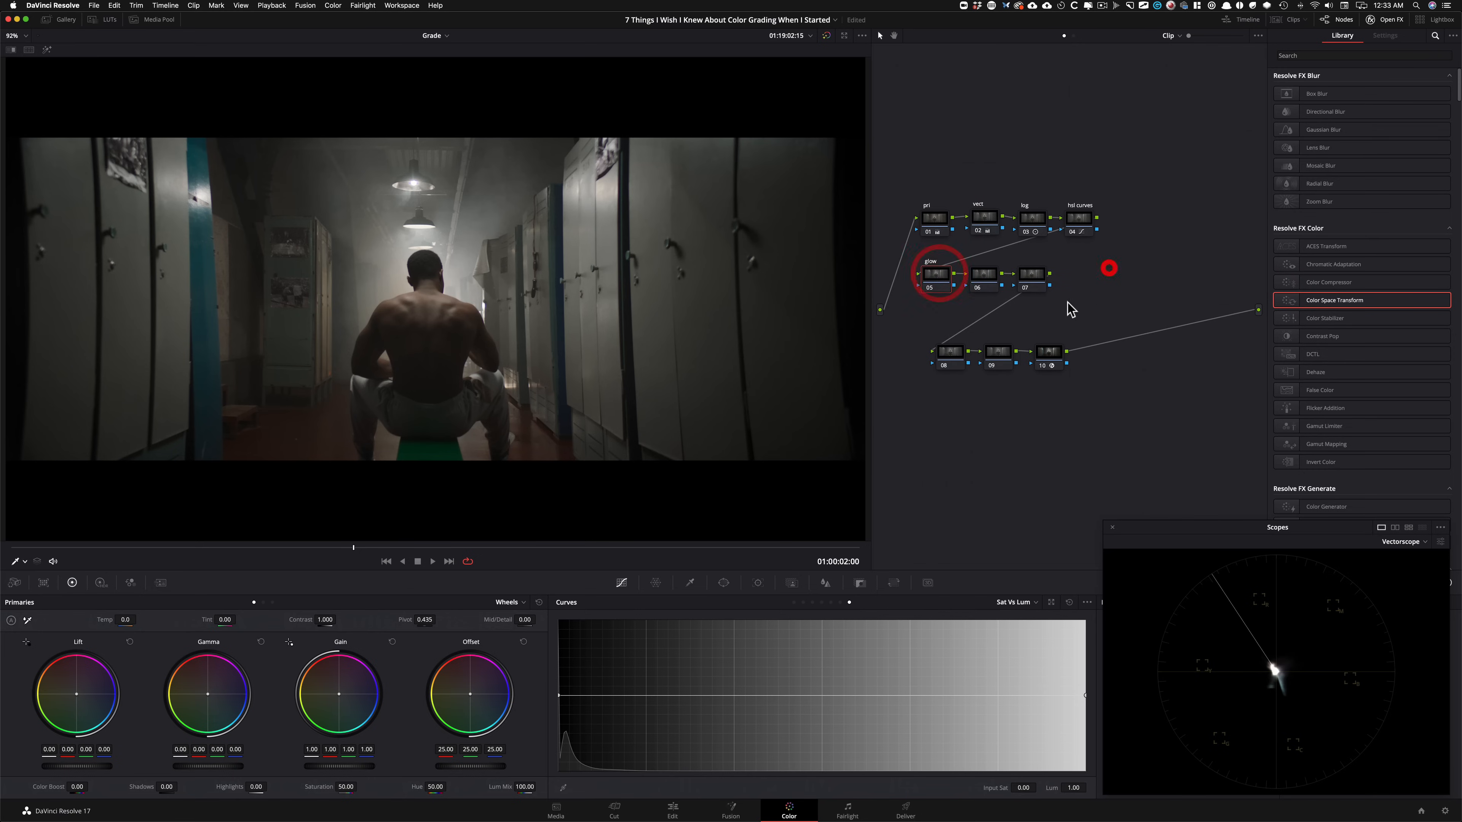
Search the effects library for "glow" and apply the Resolve FX Glow to the glow node.
{"action": "left_click", "coordinate": [1332, 55]}
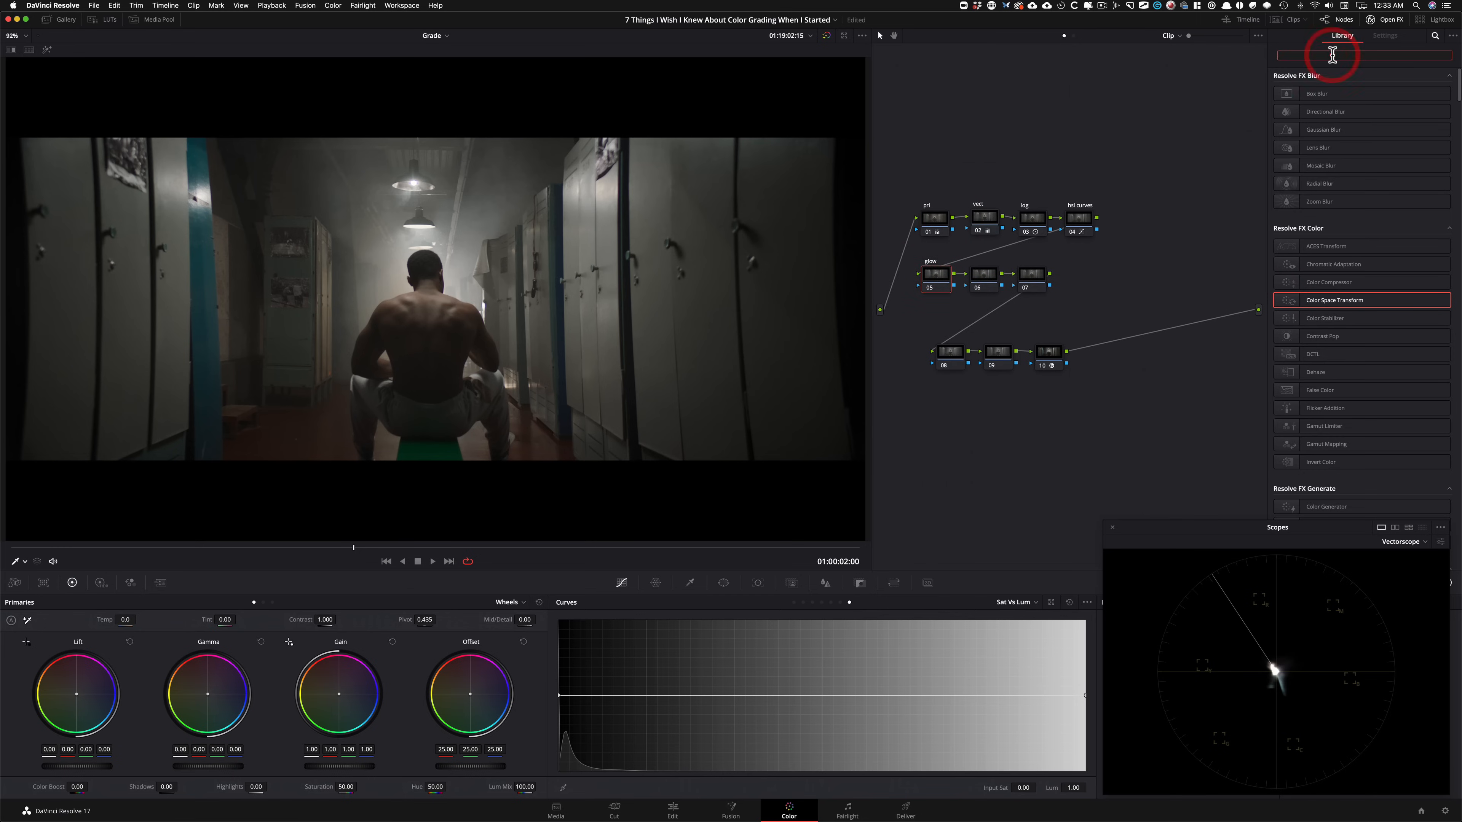
{"action": "type", "text": "glow"}
{"action": "left_click_drag", "start_coordinate": [1436, 95], "coordinate": [934, 280]}
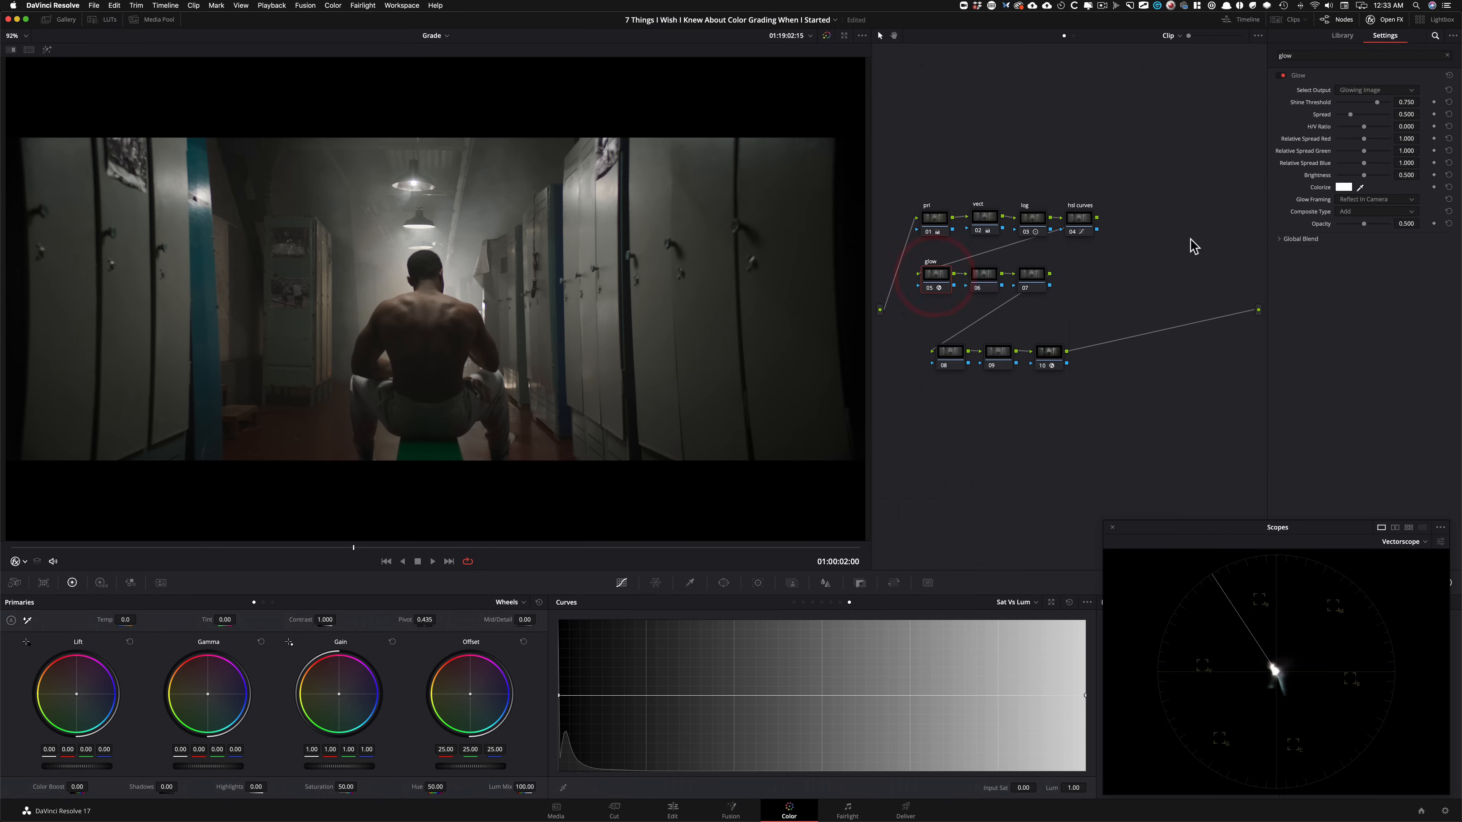
Set the Glow's composite type to Softlight and its shine threshold to 0.177.
{"action": "left_click", "coordinate": [1339, 217]}
{"action": "left_click", "coordinate": [1363, 308]}
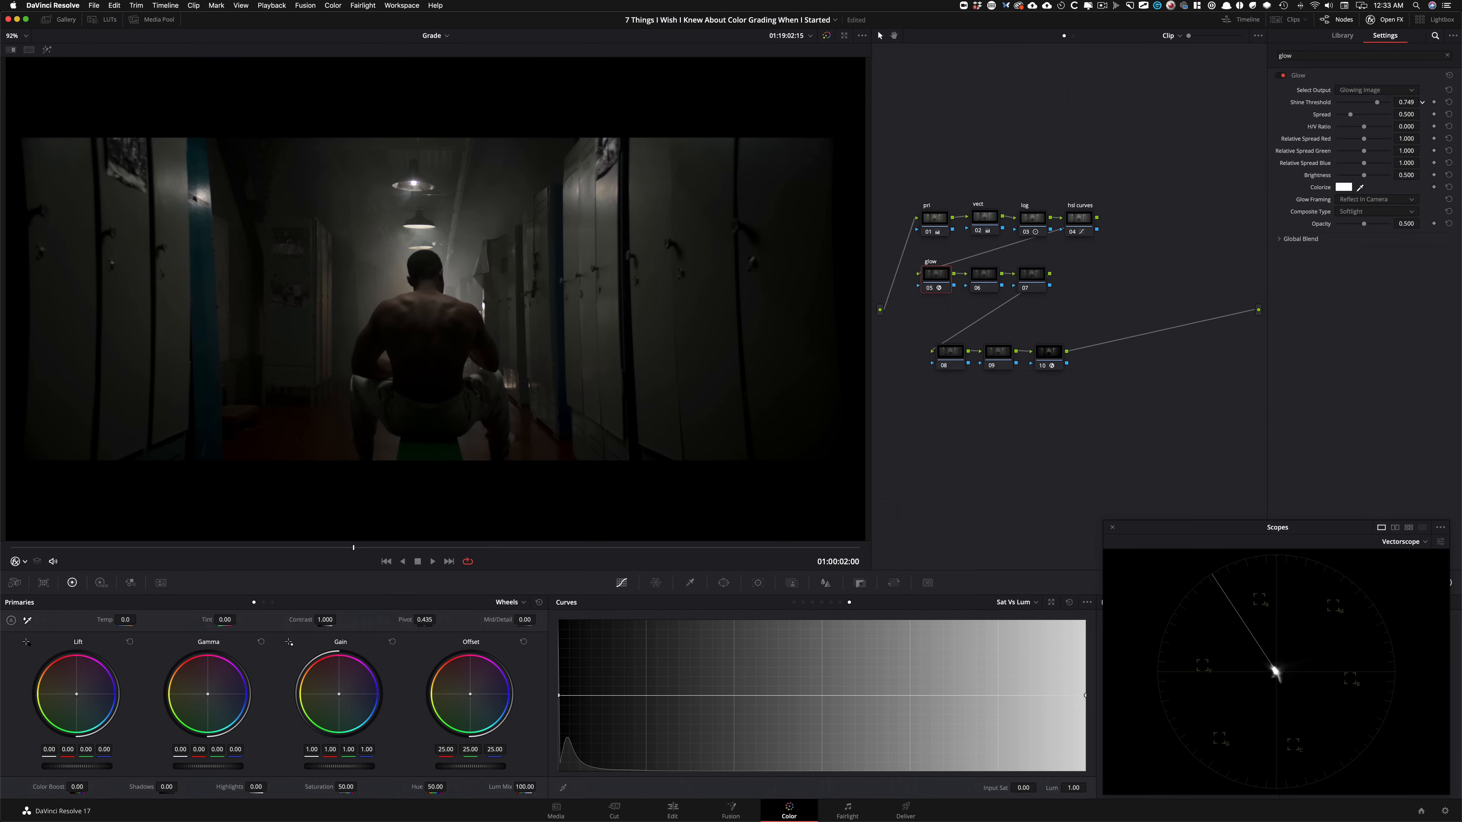
{"action": "mouse_move", "coordinate": [1405, 102]}
{"action": "left_mouse_down"}
{"action": "mouse_move", "coordinate": [1377, 102]}
{"action": "mouse_move", "coordinate": [1422, 102]}
{"action": "left_mouse_up"}
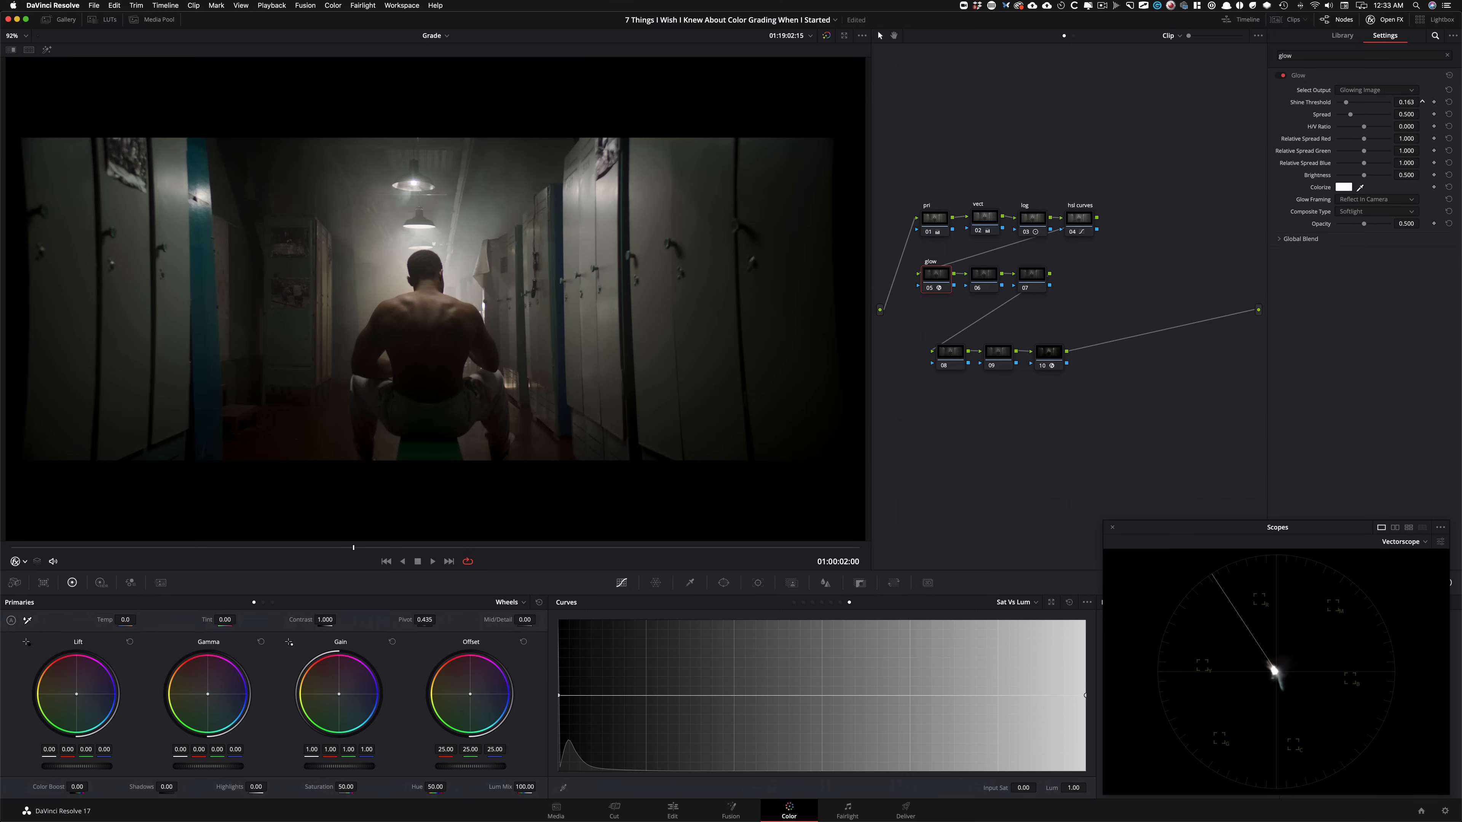
{"action": "left_click", "coordinate": [1126, 101]}
Compare the image with the glow node off and on.
{"action": "key", "text": "super+d"}
{"action": "key", "text": "super+d"}
{"action": "key", "text": "super+d"}
{"action": "key", "text": "super+d"}
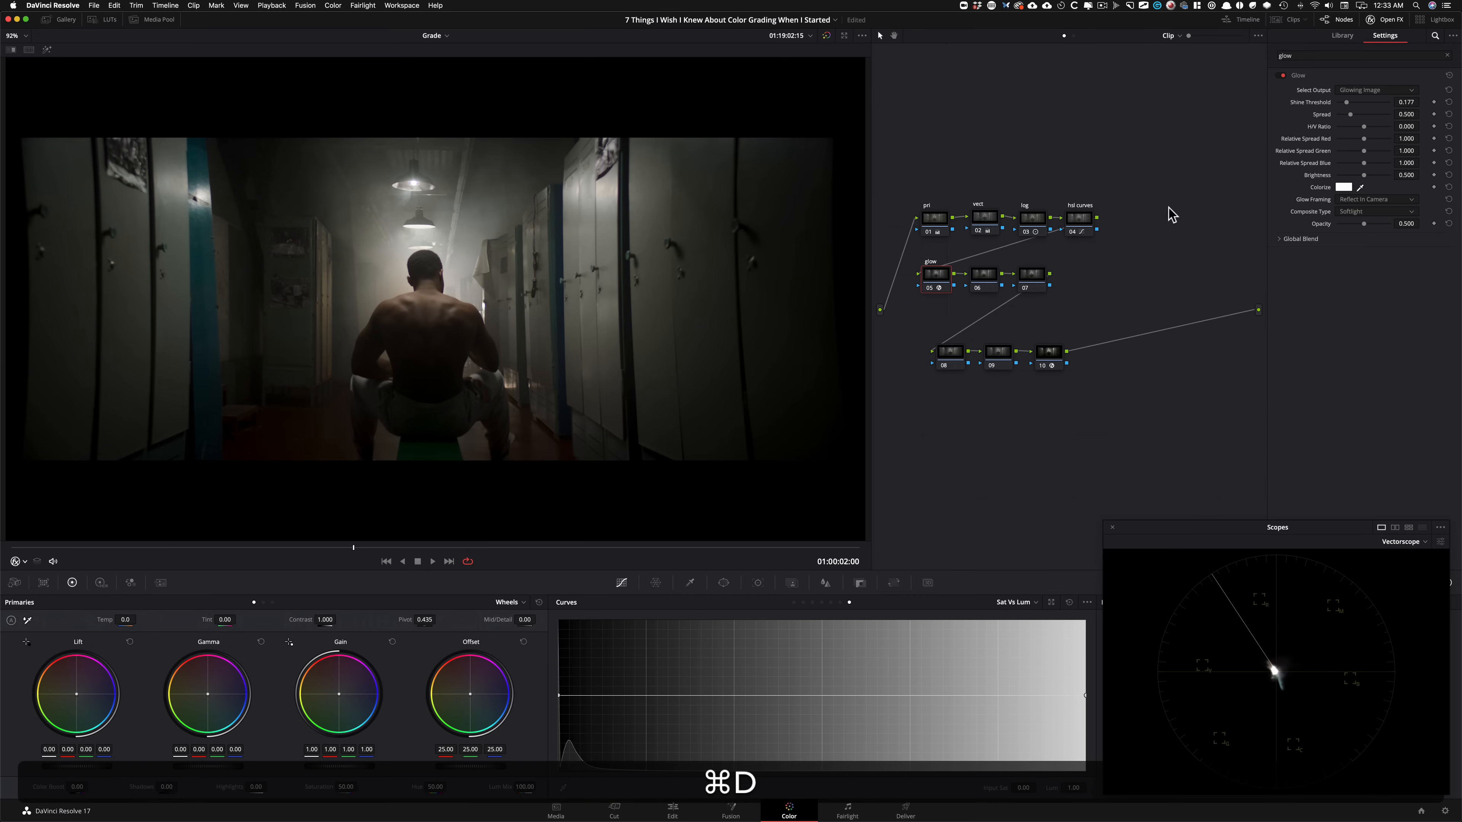
Set the Glow's global blend to 0.559 and check the effect by toggling the glow node off and on.
{"action": "left_click", "coordinate": [1282, 239]}
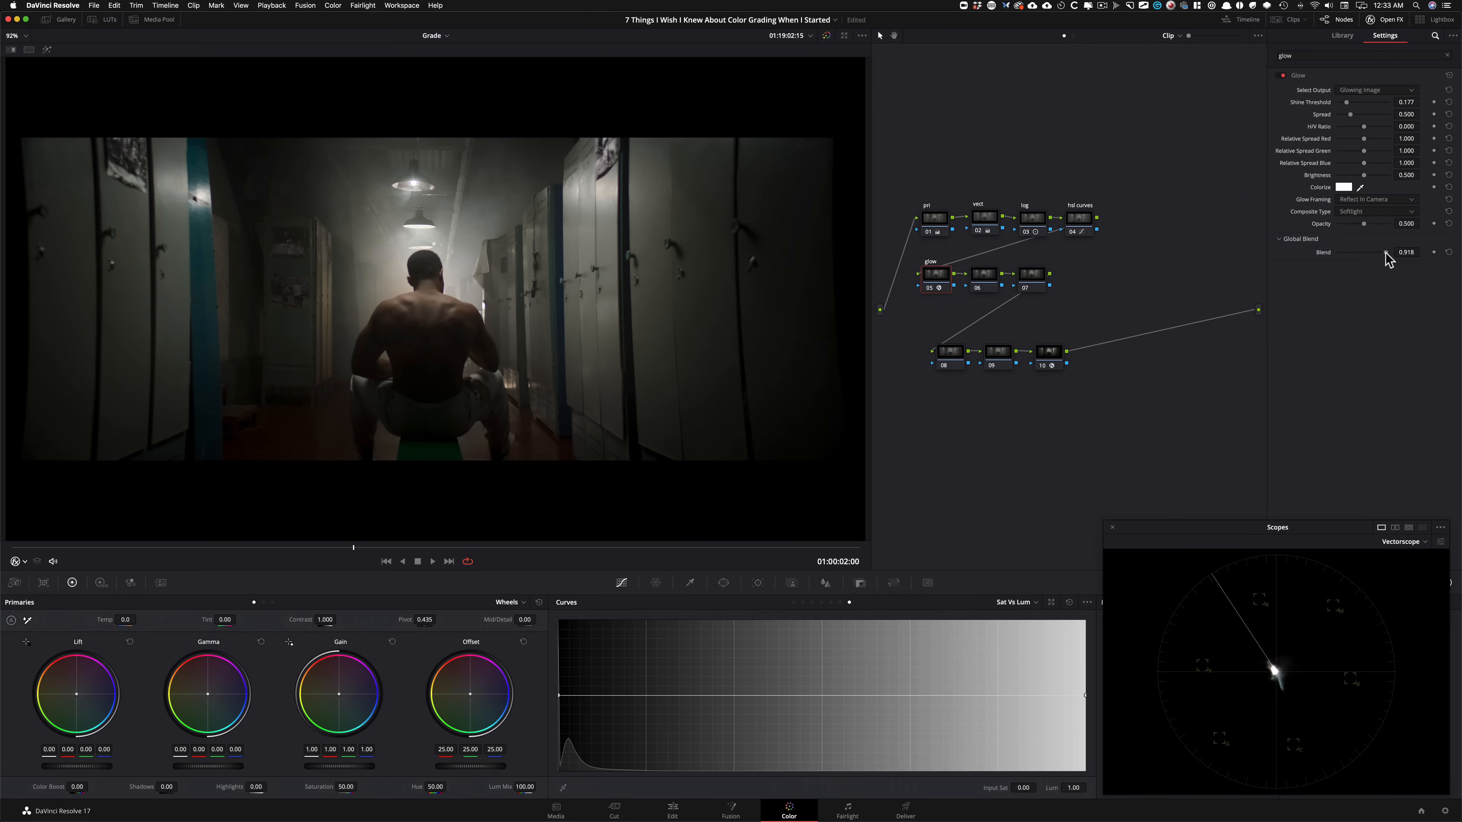
{"action": "left_click_drag", "start_coordinate": [1366, 252], "coordinate": [1367, 253]}
{"action": "key", "text": "super+d"}
{"action": "key", "text": "super+d"}
{"action": "key", "text": "super+d"}
{"action": "key", "text": "super+d"}
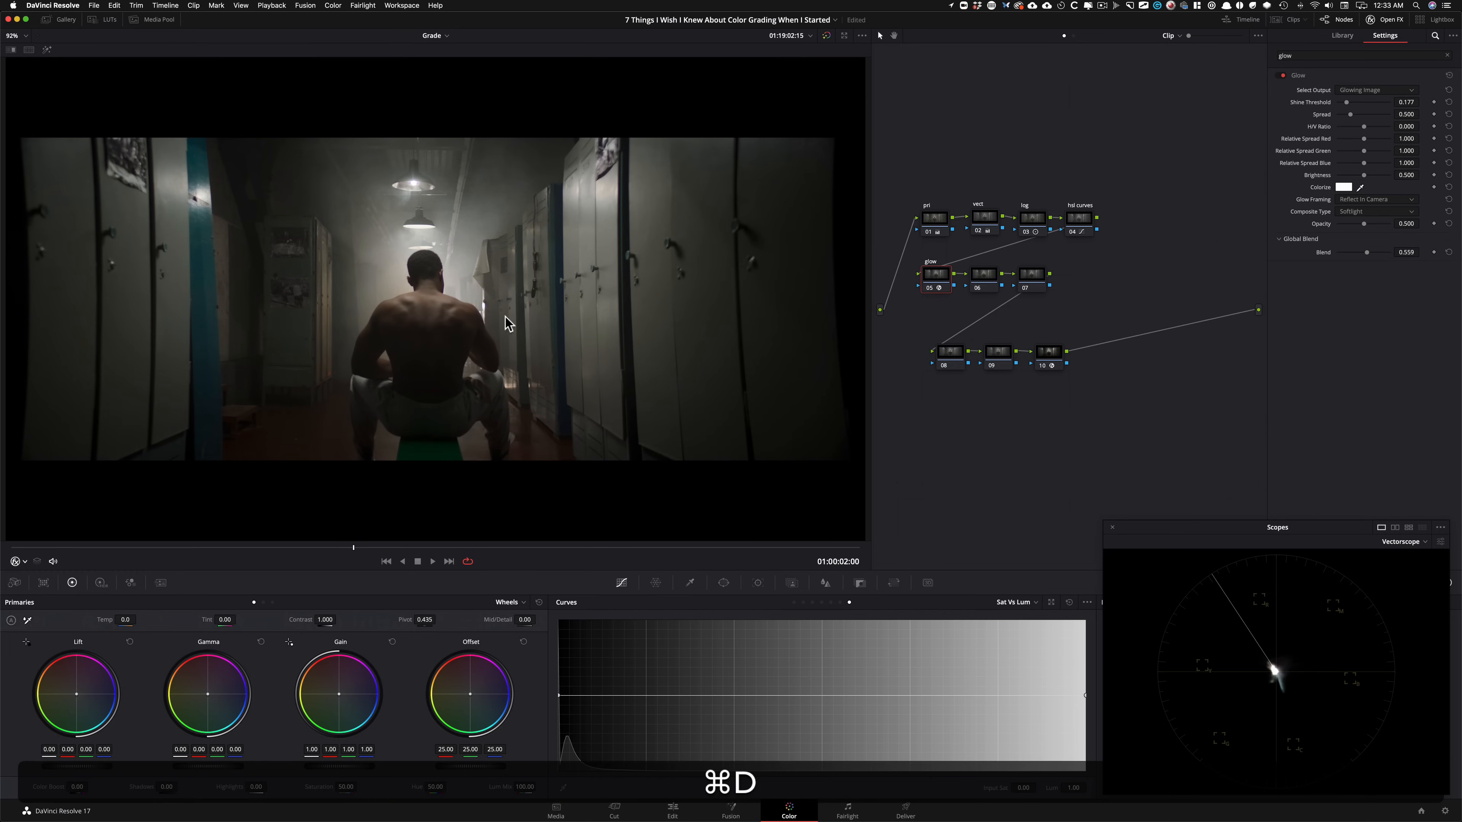
{"action": "key", "text": "super+d"}
{"action": "key", "text": "super+d"}
{"action": "key", "text": "super+d"}
{"action": "key", "text": "super+d"}
{"action": "key", "text": "super+d"}
{"action": "key", "text": "super+d"}
{"action": "key", "text": "super+d"}
{"action": "key", "text": "super+d"}
{"action": "key", "text": "super+d"}
{"action": "key", "text": "super+d"}
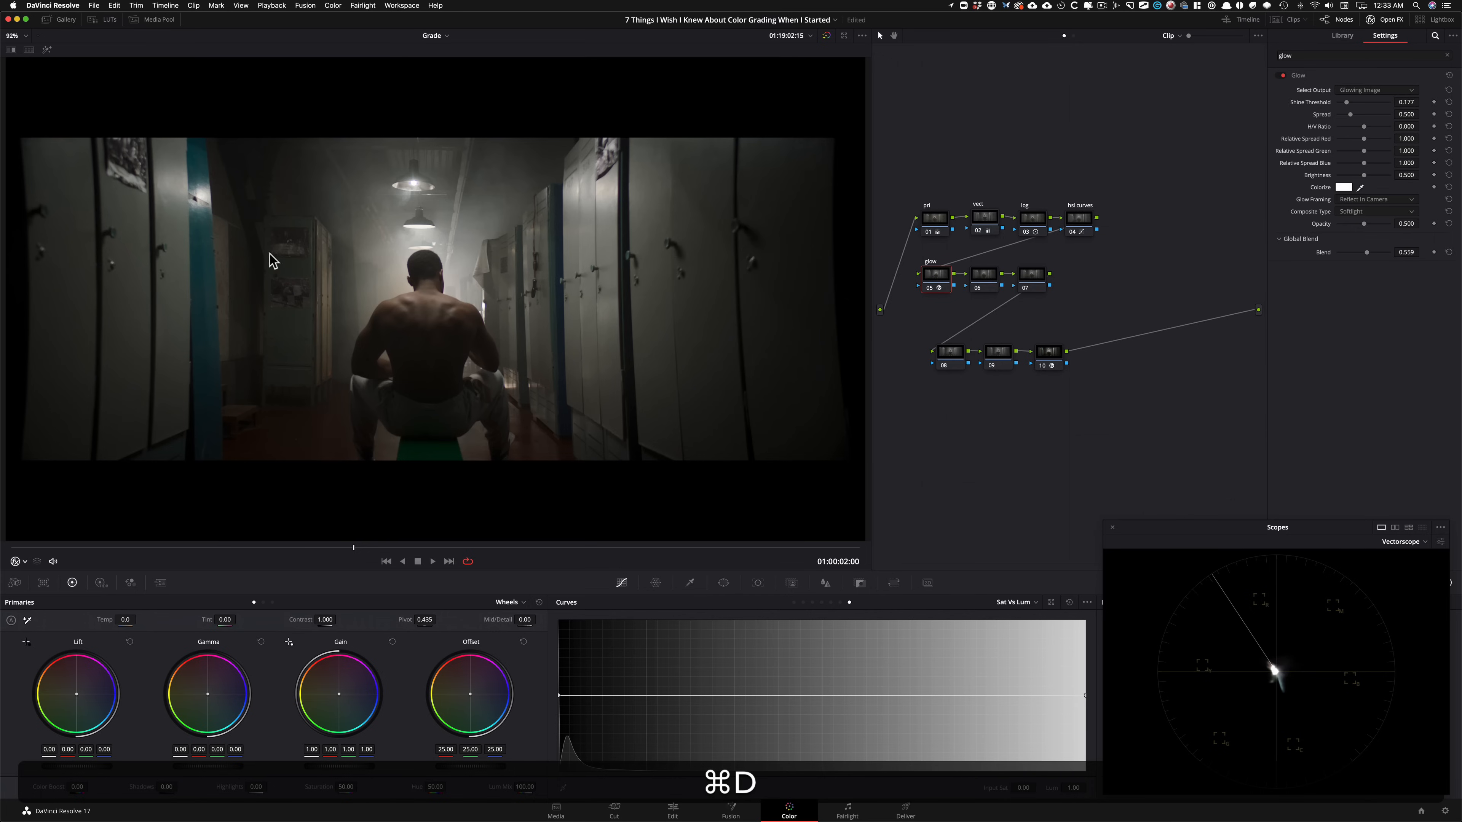
Colorize the glow with a warm light orange.
{"action": "left_click", "coordinate": [1343, 187]}
{"action": "left_click_drag", "start_coordinate": [1030, 281], "coordinate": [1044, 280]}
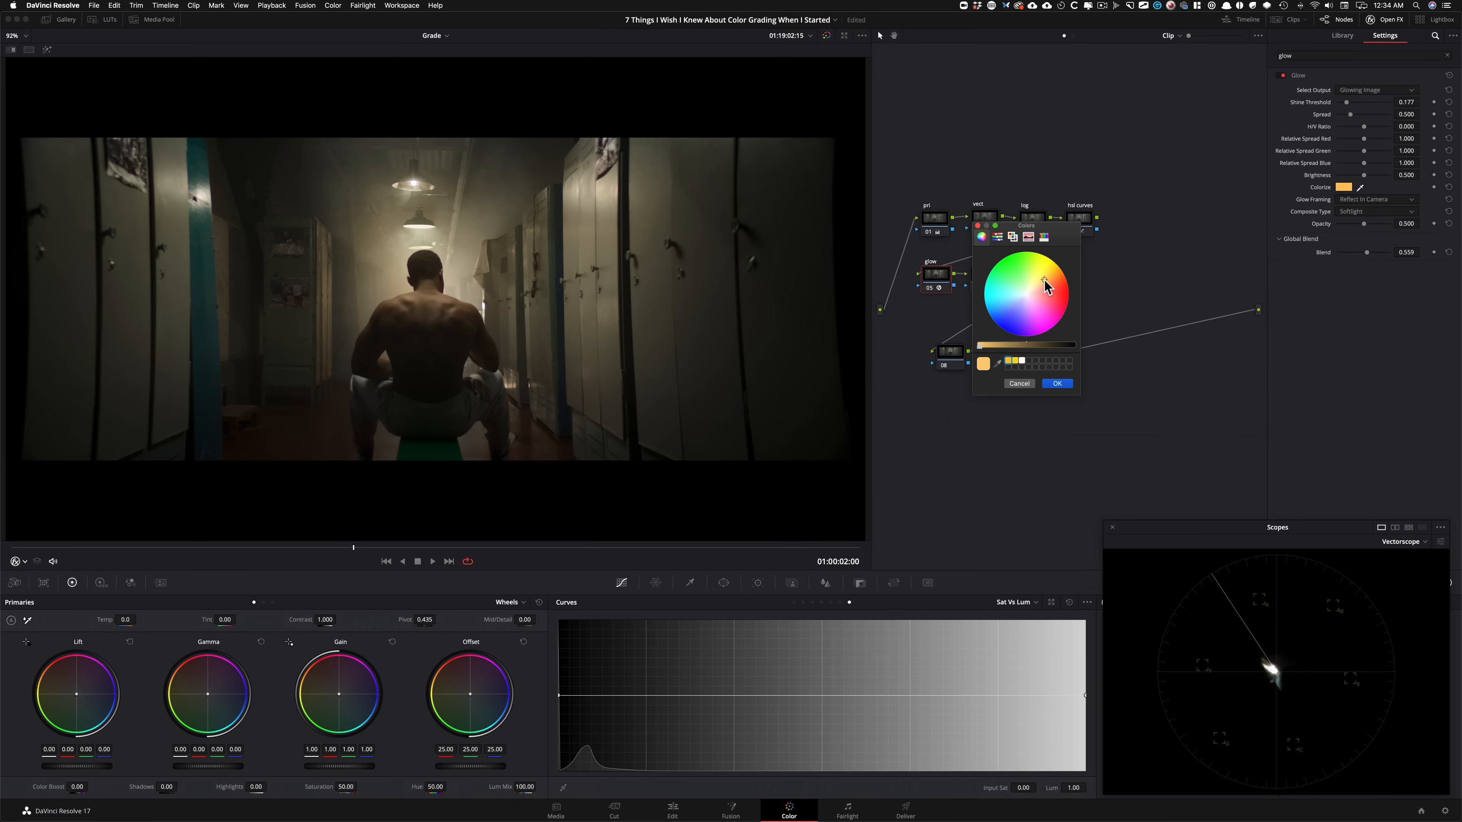
{"action": "left_click", "coordinate": [1057, 384]}
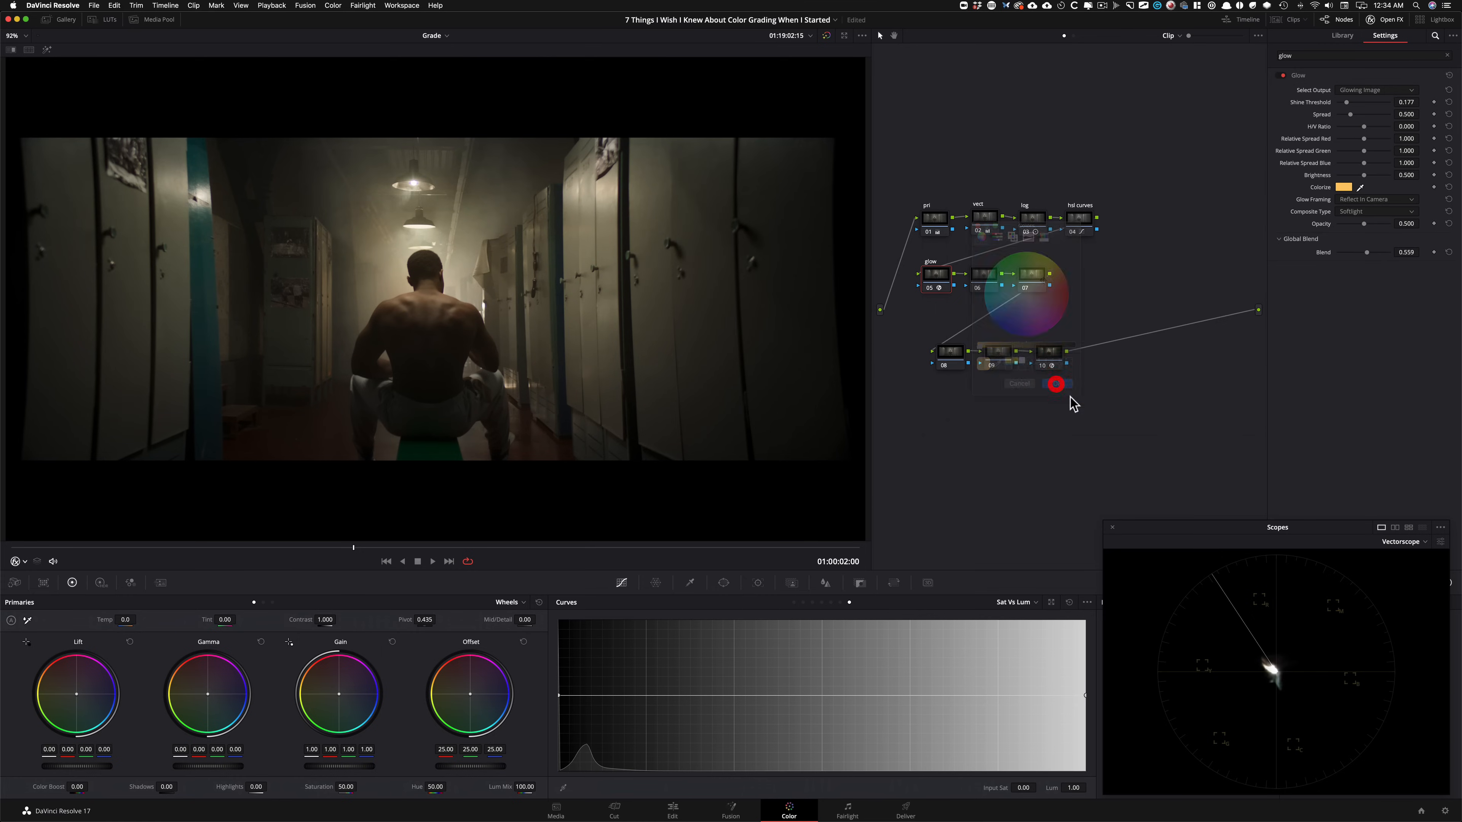
Set the Glow's global blend to 0.625 and compare the warm-tinted image with the glow node off and on.
{"action": "key", "text": "super+d"}
{"action": "key", "text": "super+d"}
{"action": "key", "text": "super+d"}
{"action": "key", "text": "super+d"}
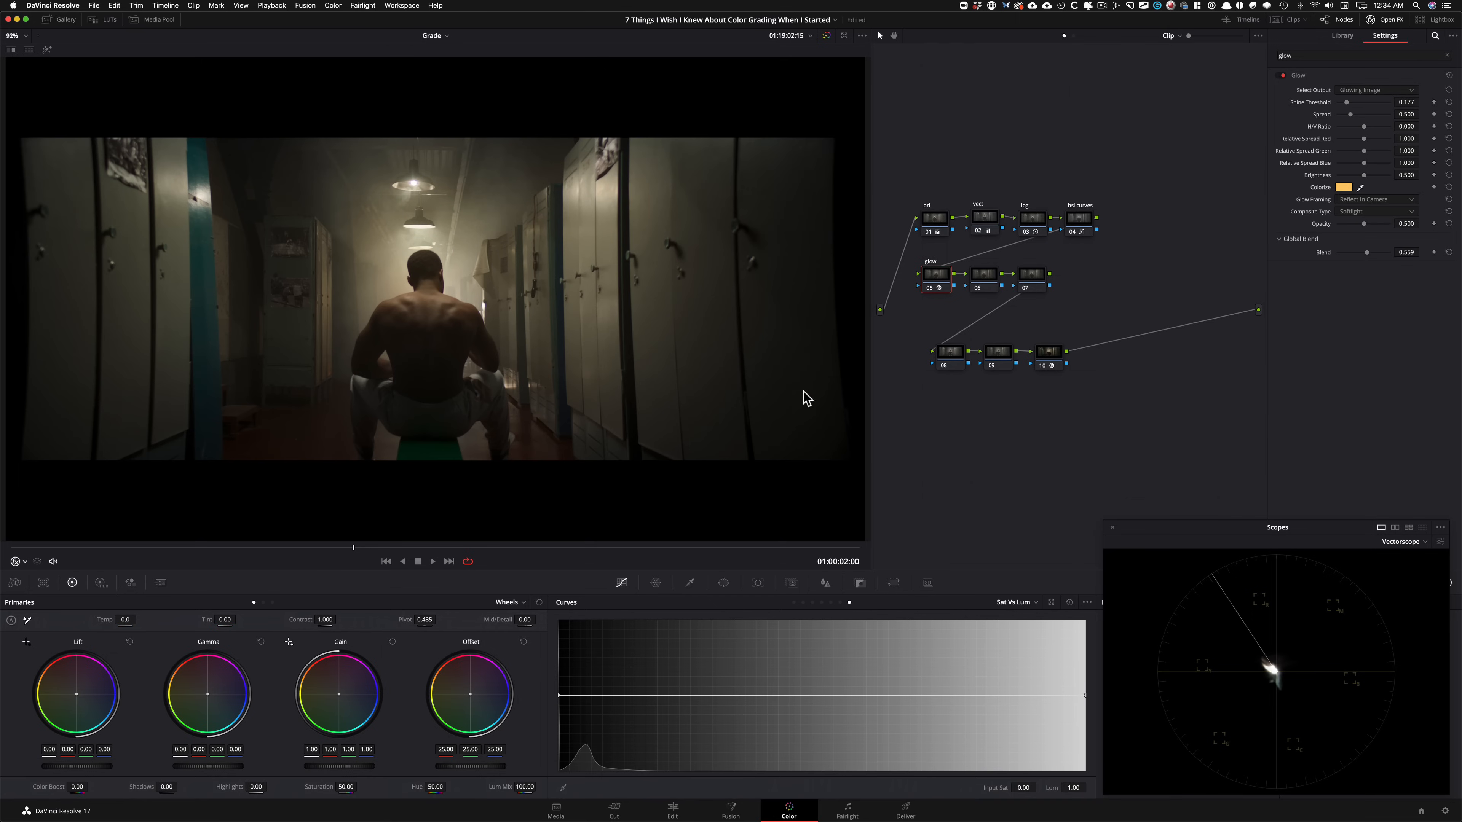
{"action": "key", "text": "super+d"}
{"action": "key", "text": "super+d"}
{"action": "key", "text": "super+d"}
{"action": "key", "text": "super+d"}
{"action": "key", "text": "super+d"}
{"action": "key", "text": "super+d"}
{"action": "key", "text": "super+d"}
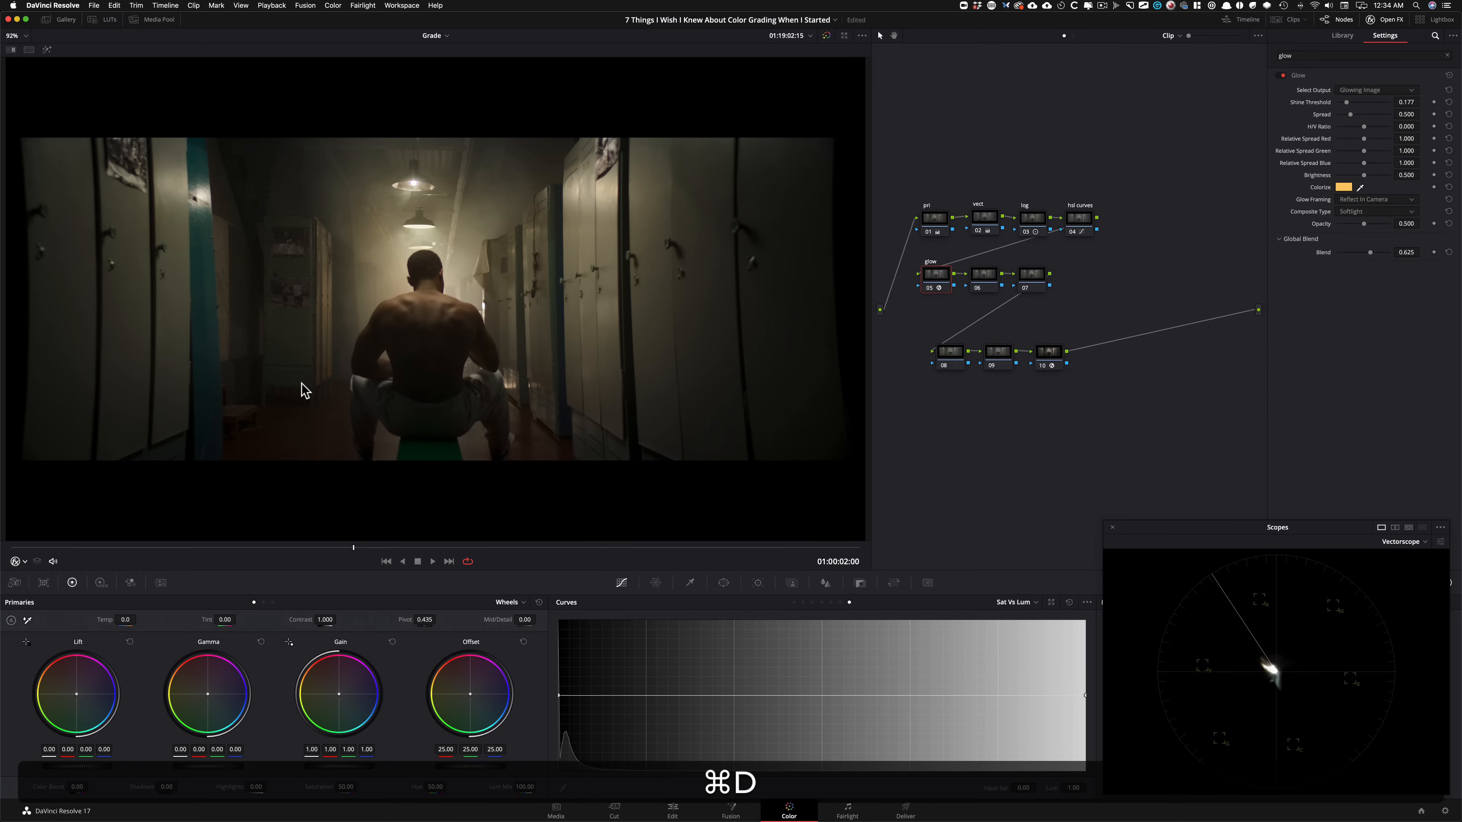
{"action": "key", "text": "super+d"}
{"action": "key", "text": "super+d"}
{"action": "key", "text": "super+d"}
Enlarge the scopes window, switch it to the four-scope layout and reposition it clear of the node graph.
{"action": "left_click", "coordinate": [1405, 542]}
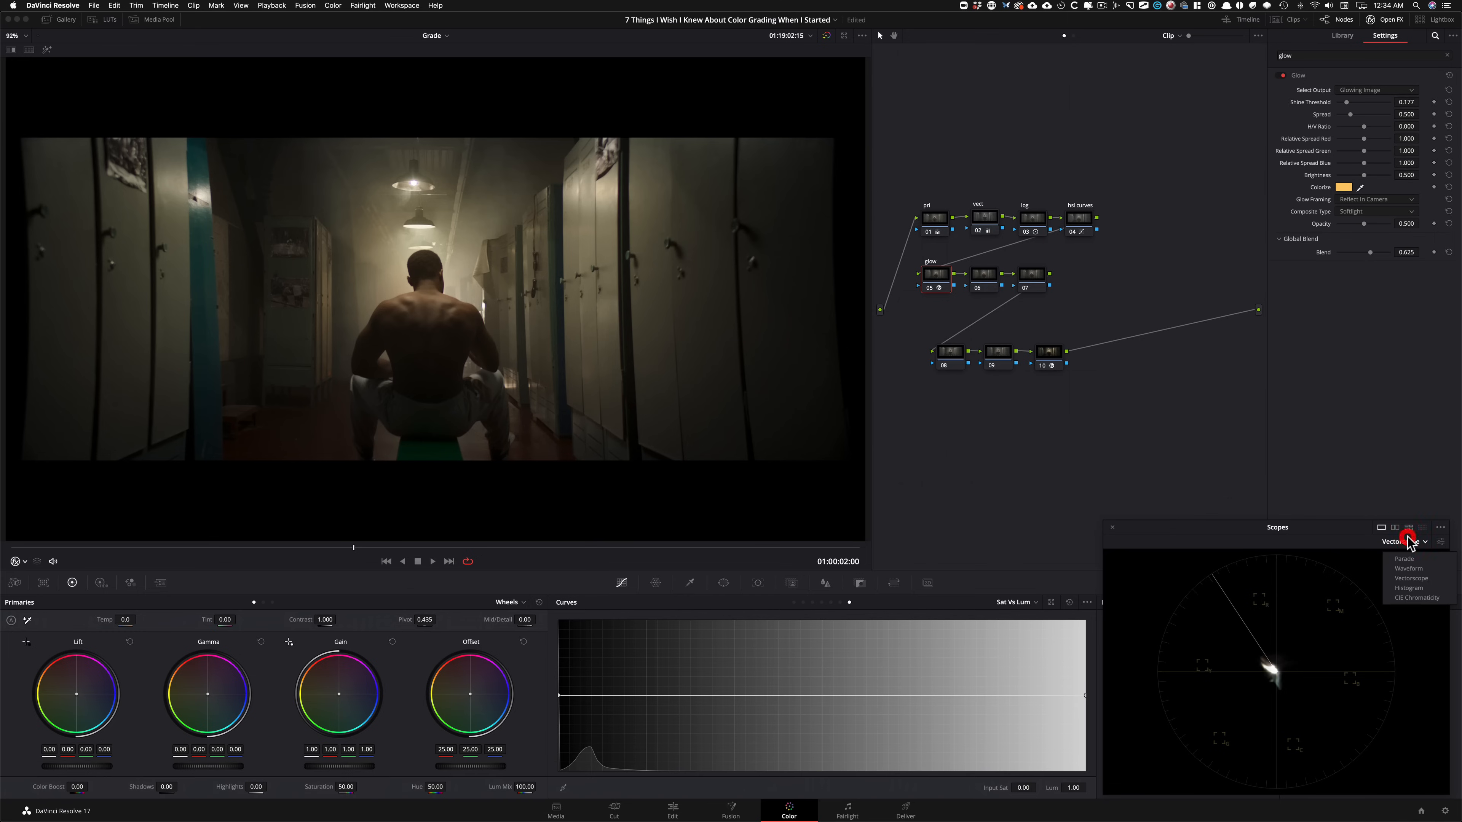
{"action": "left_click", "coordinate": [1410, 528]}
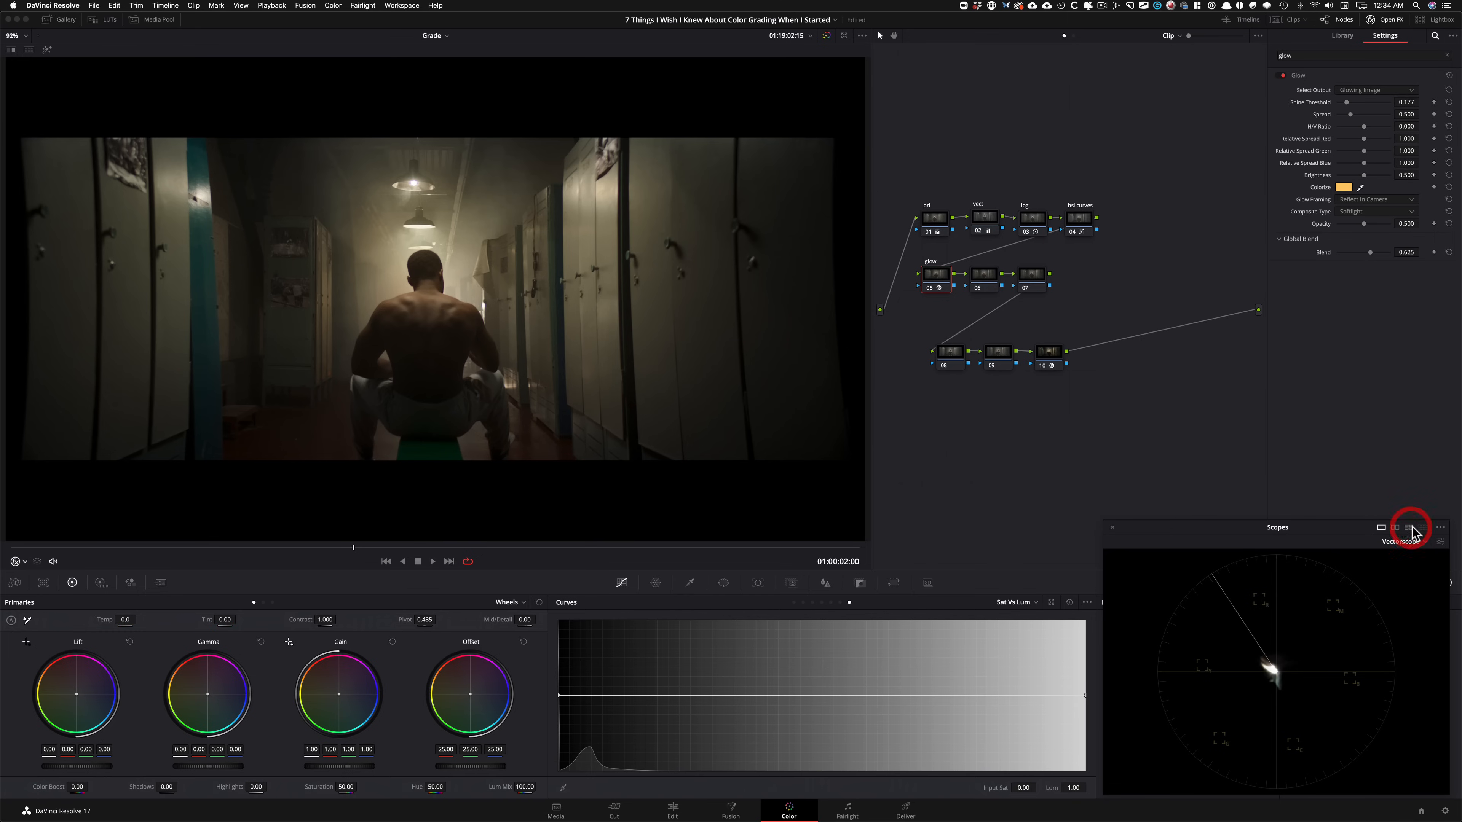
{"action": "left_click_drag", "start_coordinate": [1321, 531], "coordinate": [1064, 425]}
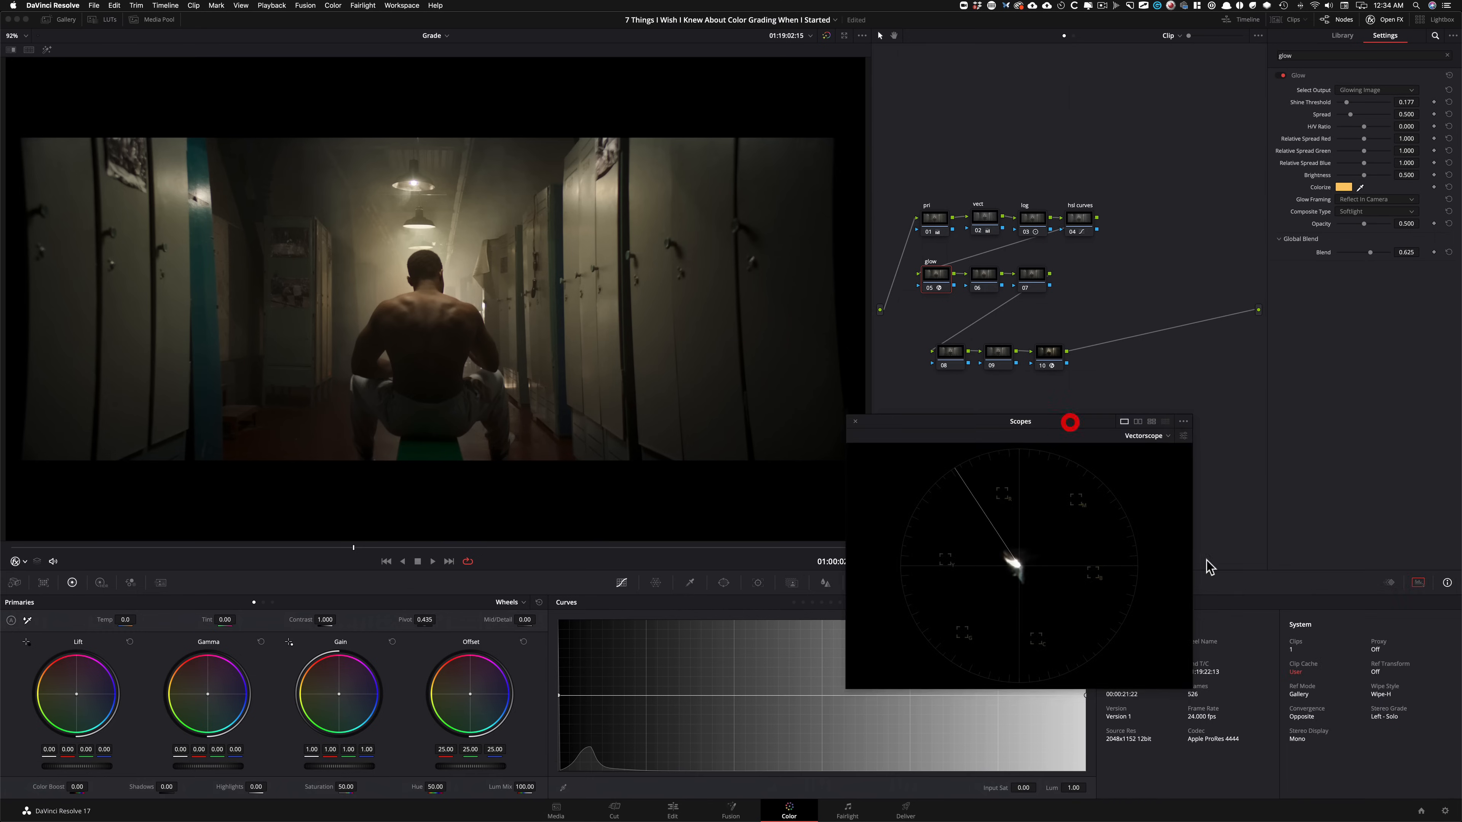
{"action": "left_click_drag", "start_coordinate": [1190, 685], "coordinate": [1326, 739]}
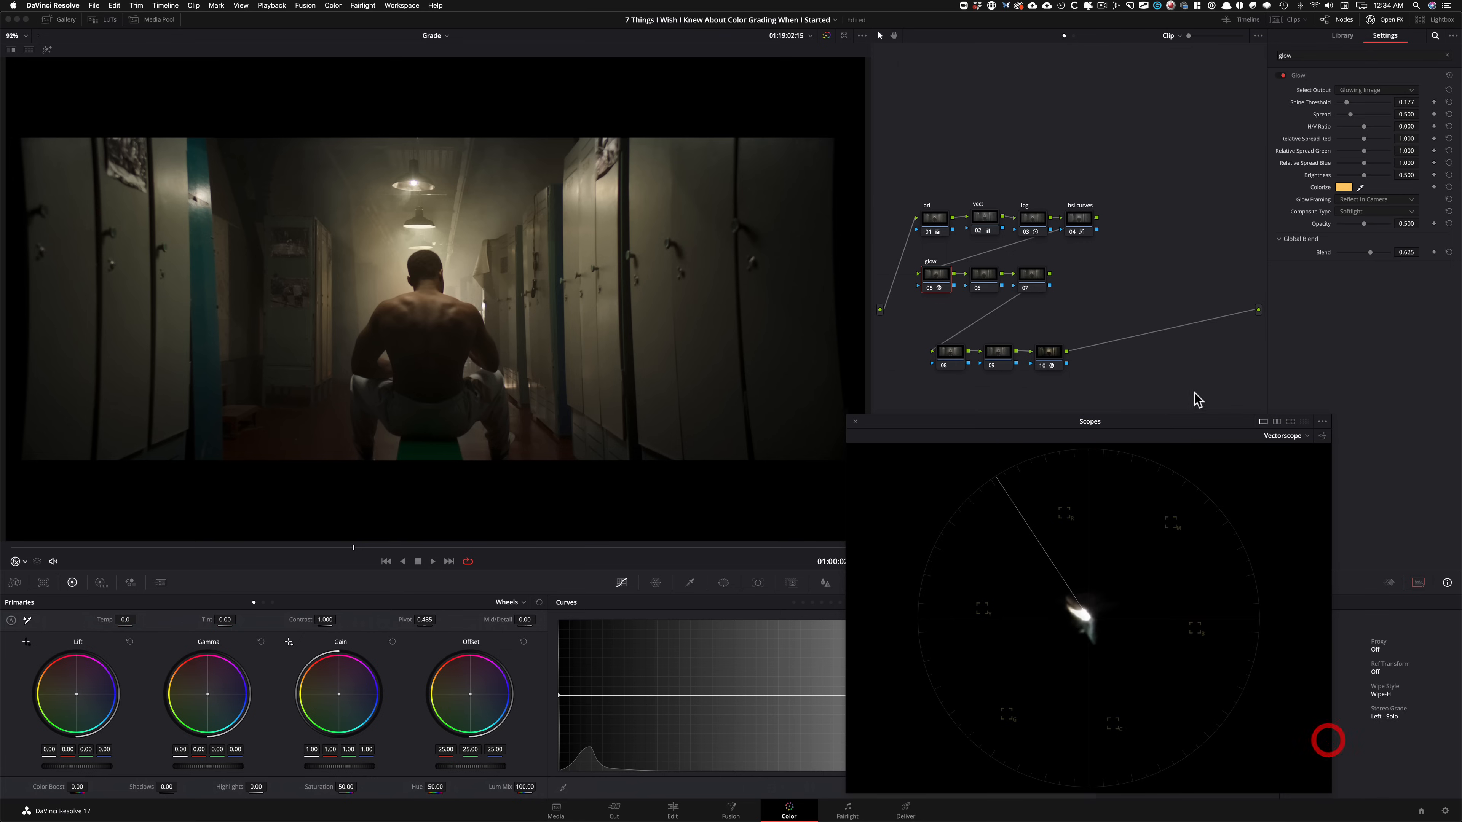
{"action": "left_click", "coordinate": [1289, 421]}
{"action": "left_click_drag", "start_coordinate": [1175, 399], "coordinate": [1191, 282]}
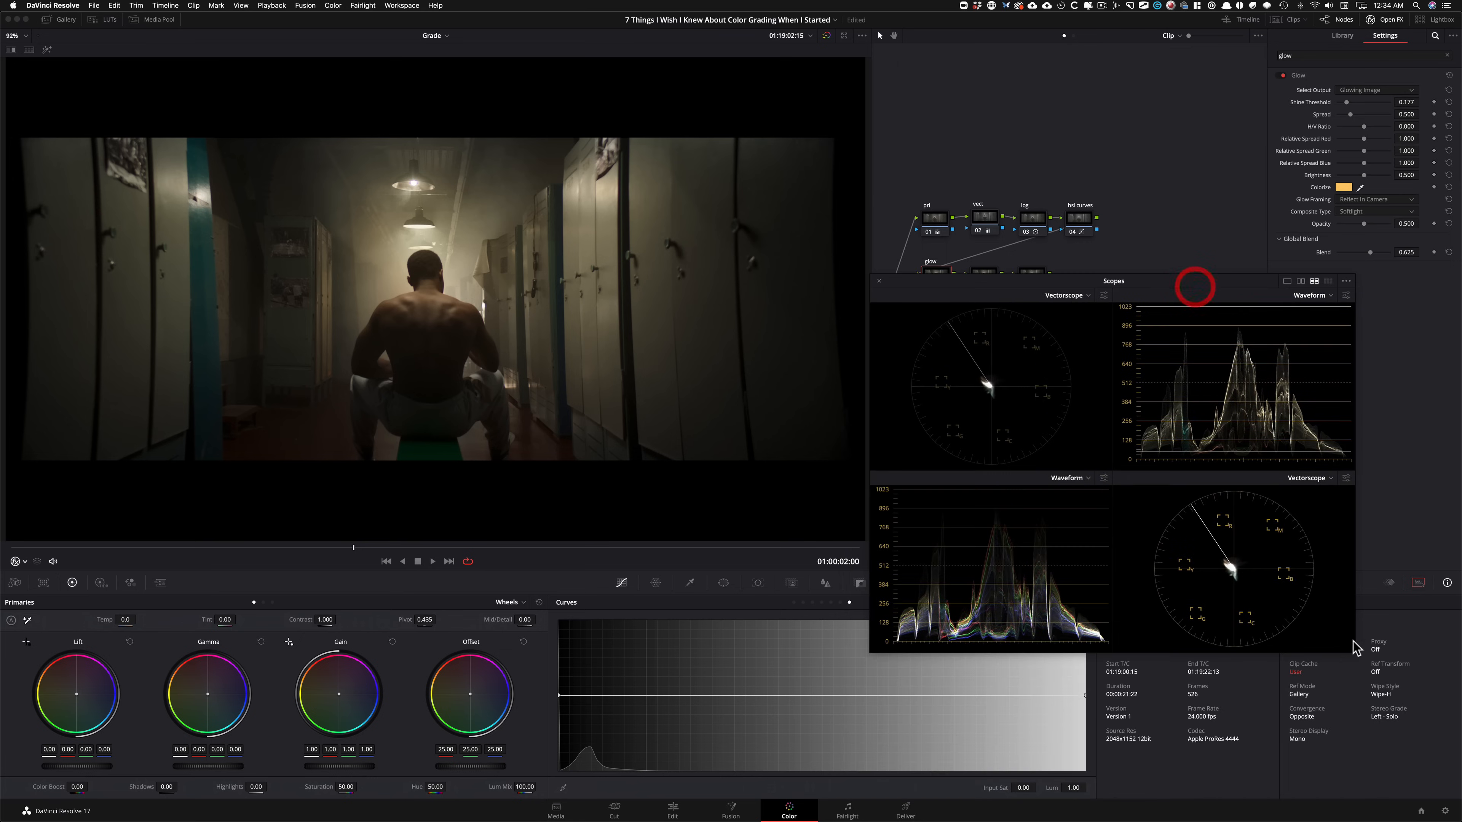
{"action": "left_click", "coordinate": [1116, 510]}
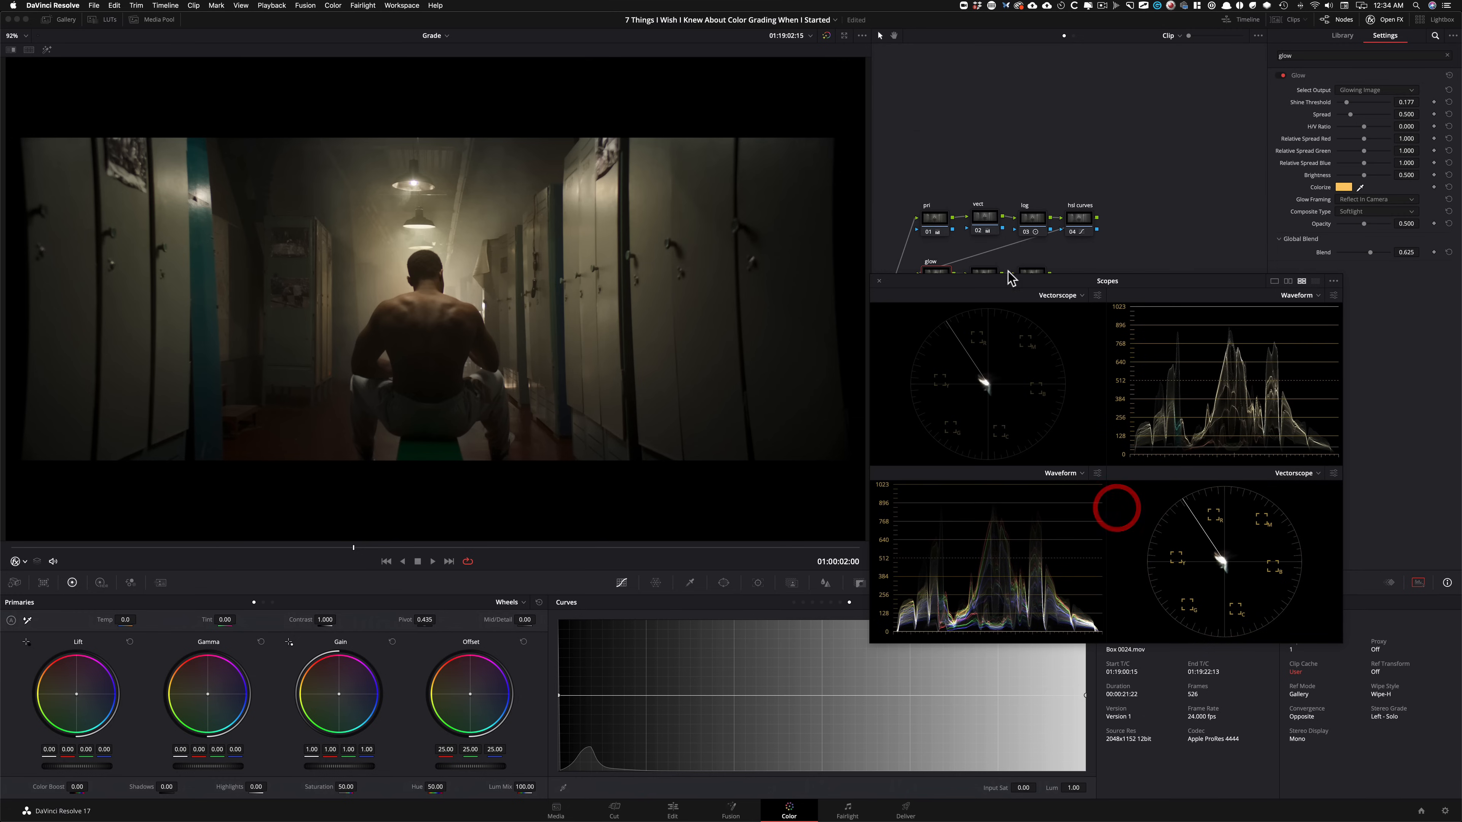
{"action": "left_click_drag", "start_coordinate": [987, 282], "coordinate": [1101, 464]}
Change the first vectorscope to Parade and keep the scope beneath it on Waveform.
{"action": "left_click", "coordinate": [1181, 471]}
{"action": "left_click", "coordinate": [1198, 489]}
{"action": "left_click", "coordinate": [1161, 470]}
{"action": "left_click", "coordinate": [1178, 489]}
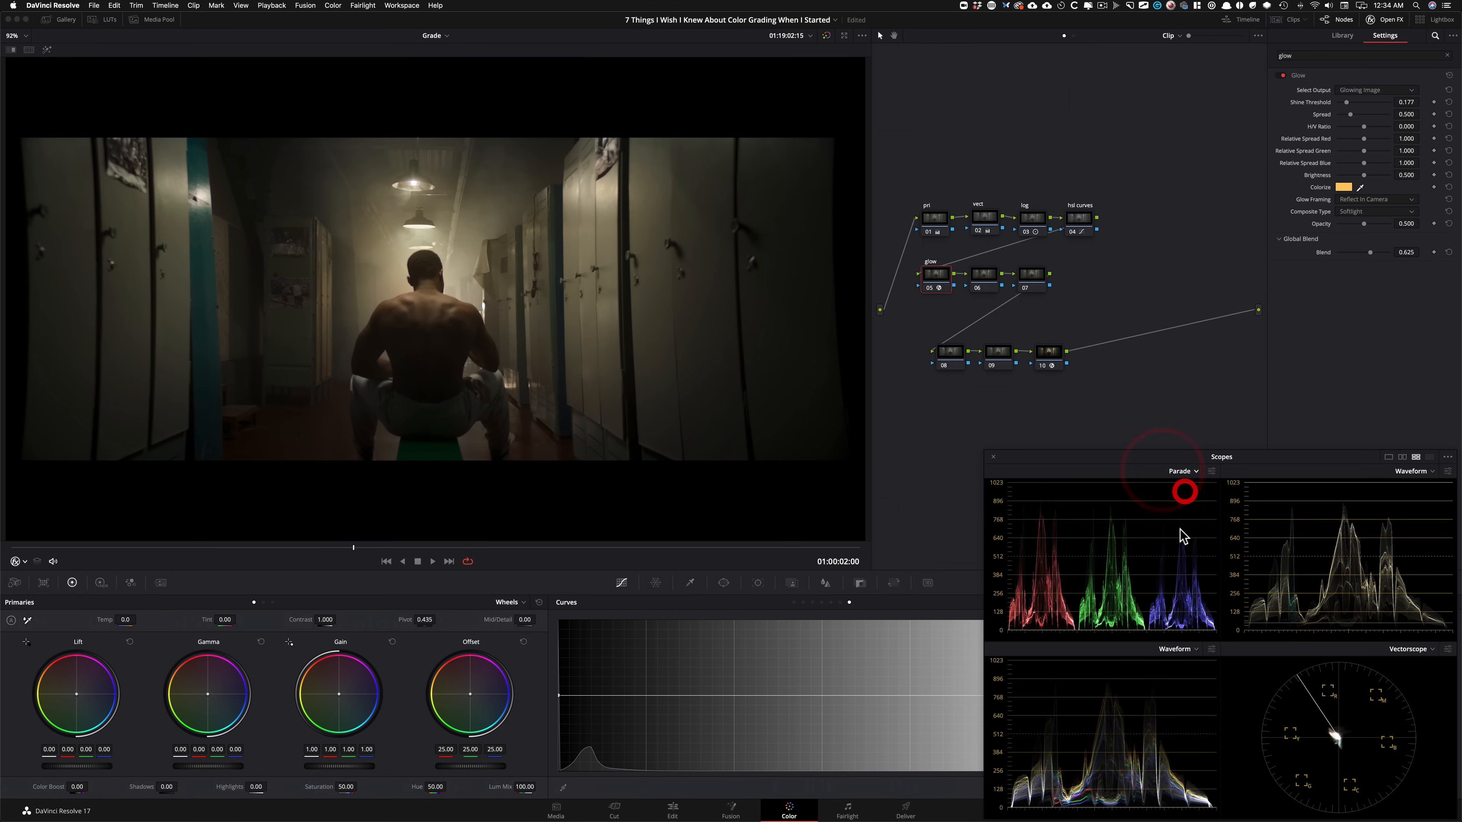
{"action": "left_click", "coordinate": [1181, 649]}
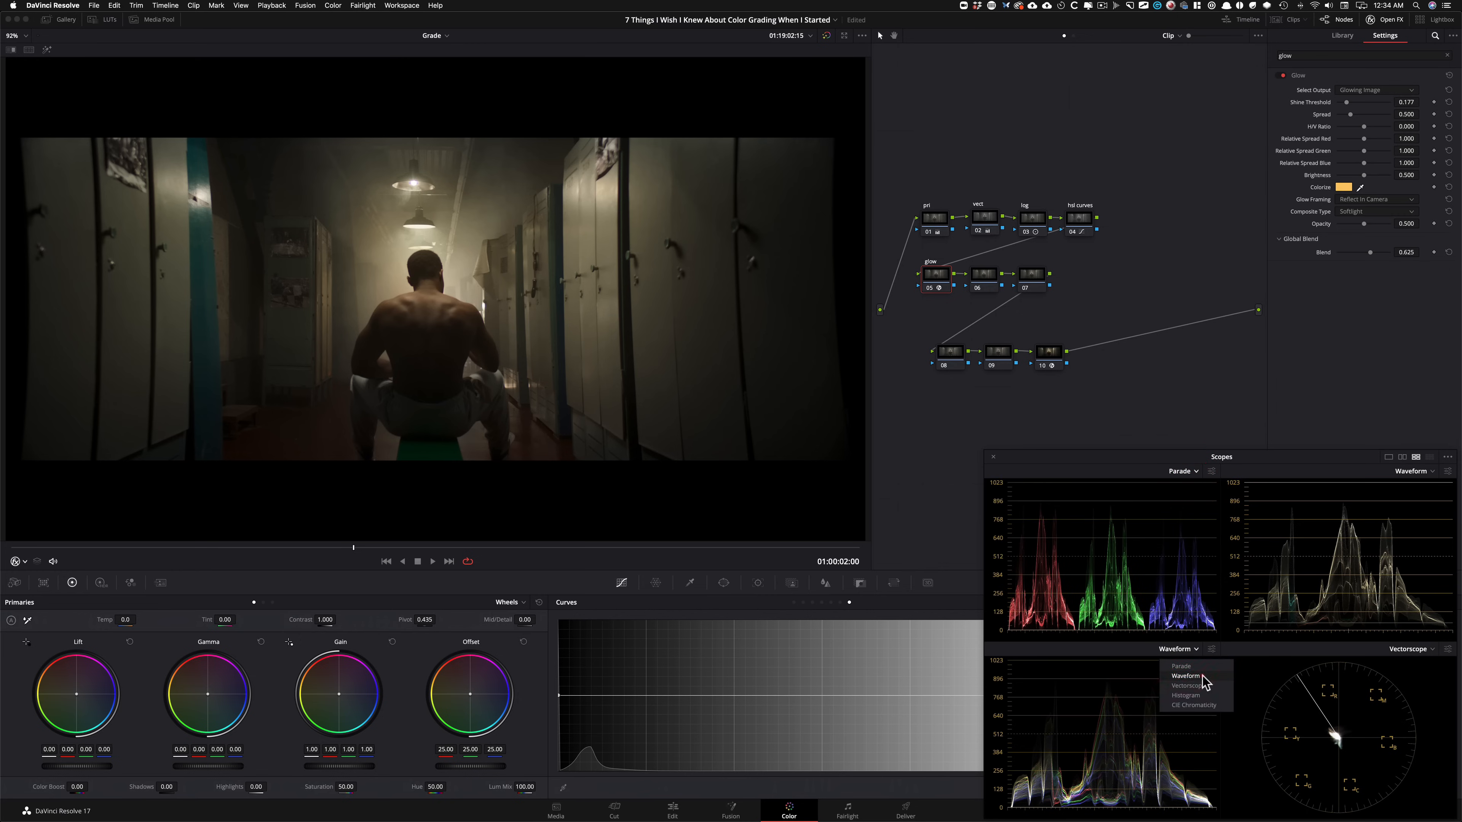
{"action": "left_click", "coordinate": [1188, 676]}
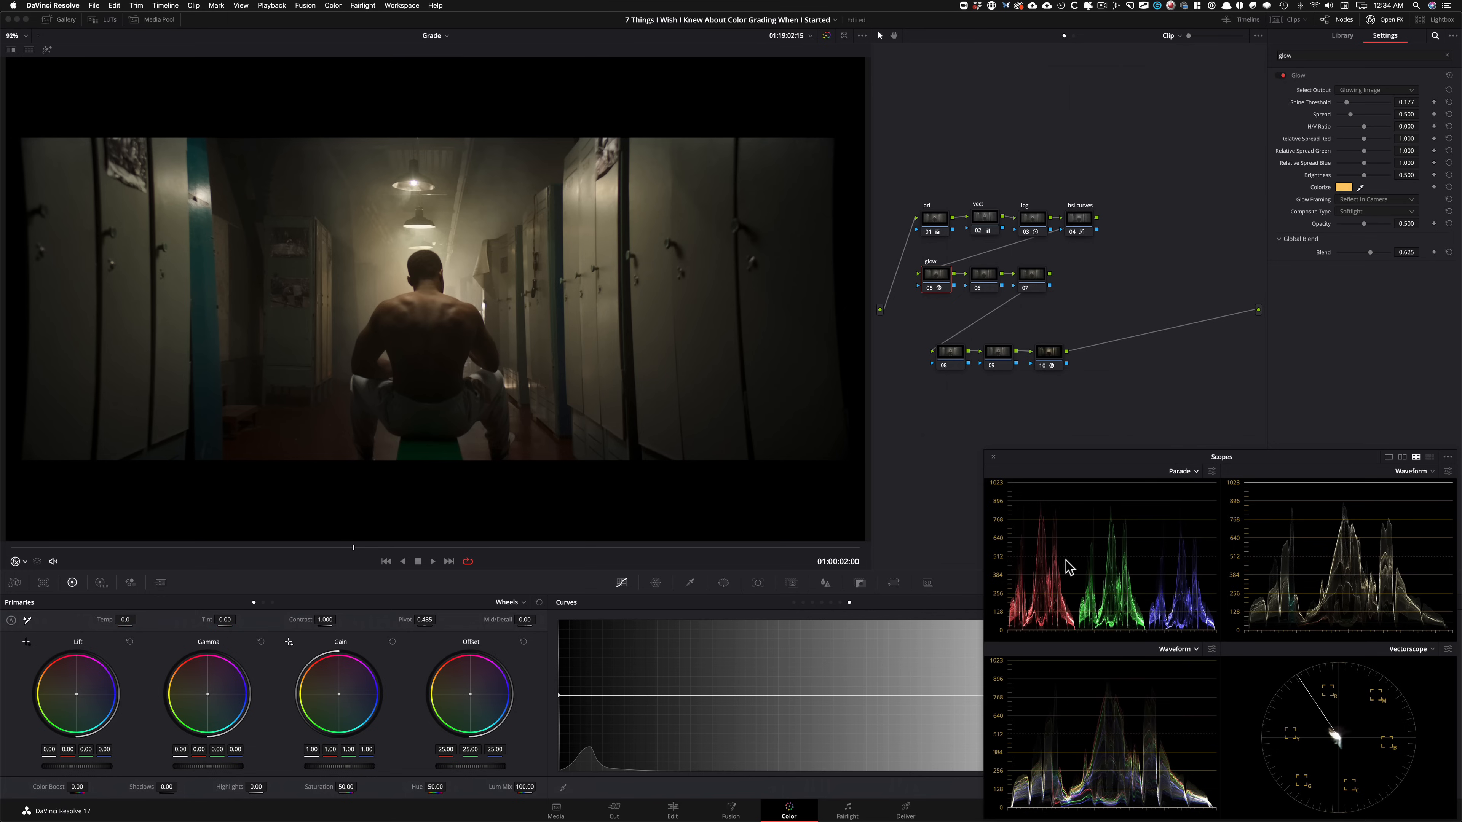
Compare the parade and waveform traces with the glow node off and on.
{"action": "key", "text": "super+d"}
{"action": "key", "text": "super+d"}
{"action": "key", "text": "super+d"}
{"action": "key", "text": "super+d"}
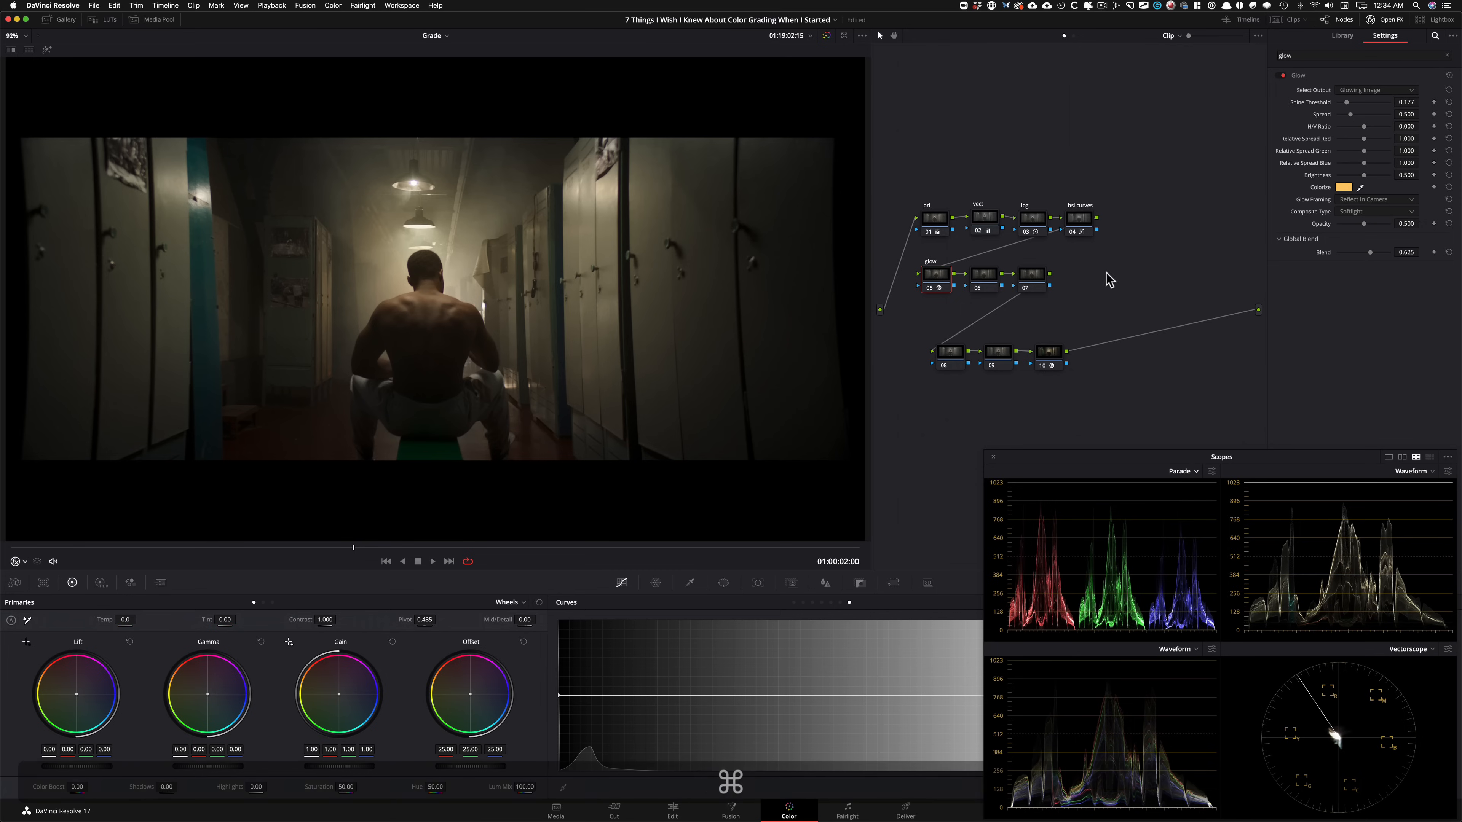
Set node 06's Mid/Detail to 75.27 and compare the image with that node off and on.
{"action": "left_click", "coordinate": [981, 283]}
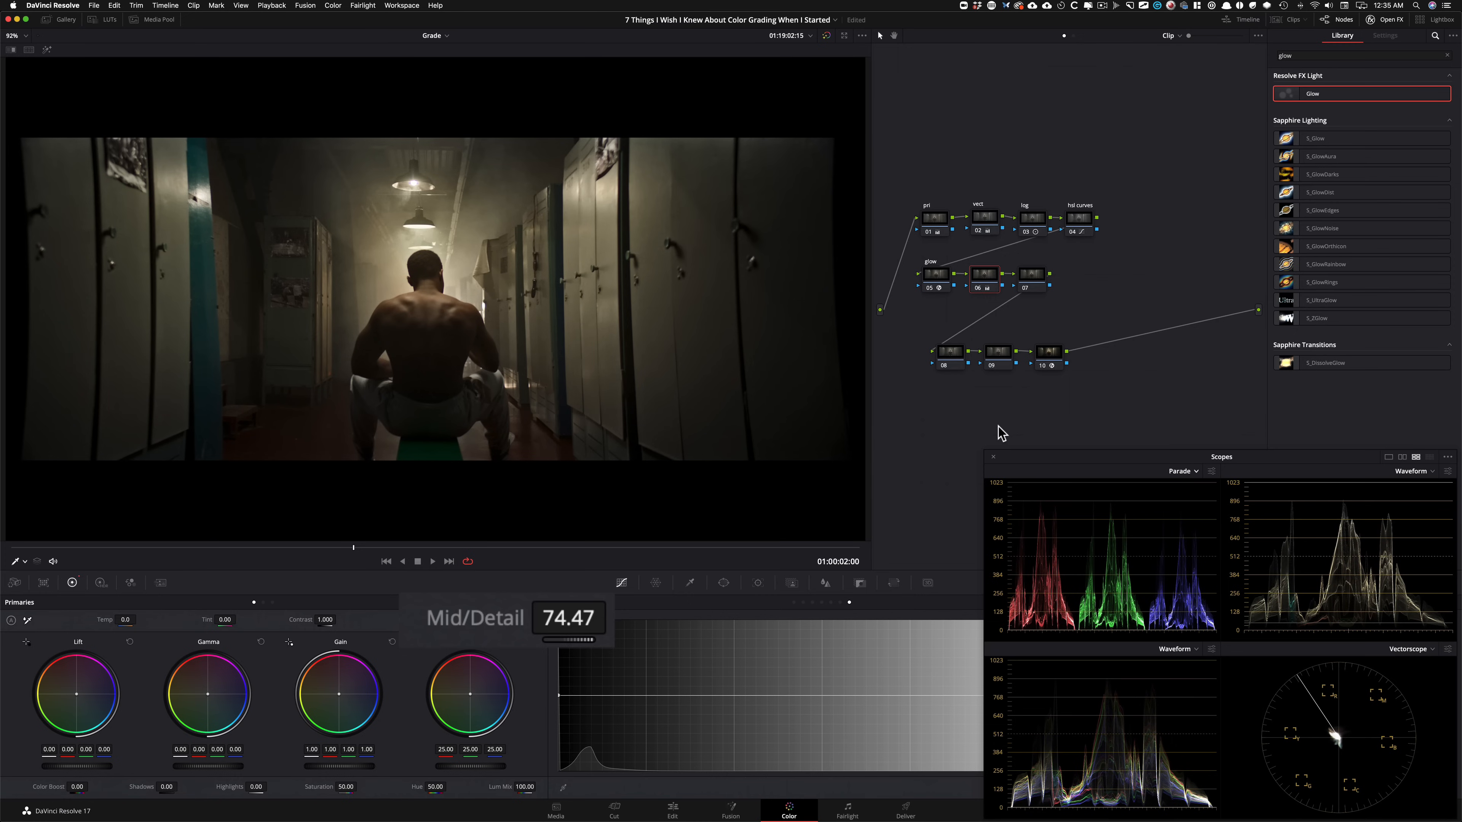
{"action": "key", "text": "super+d"}
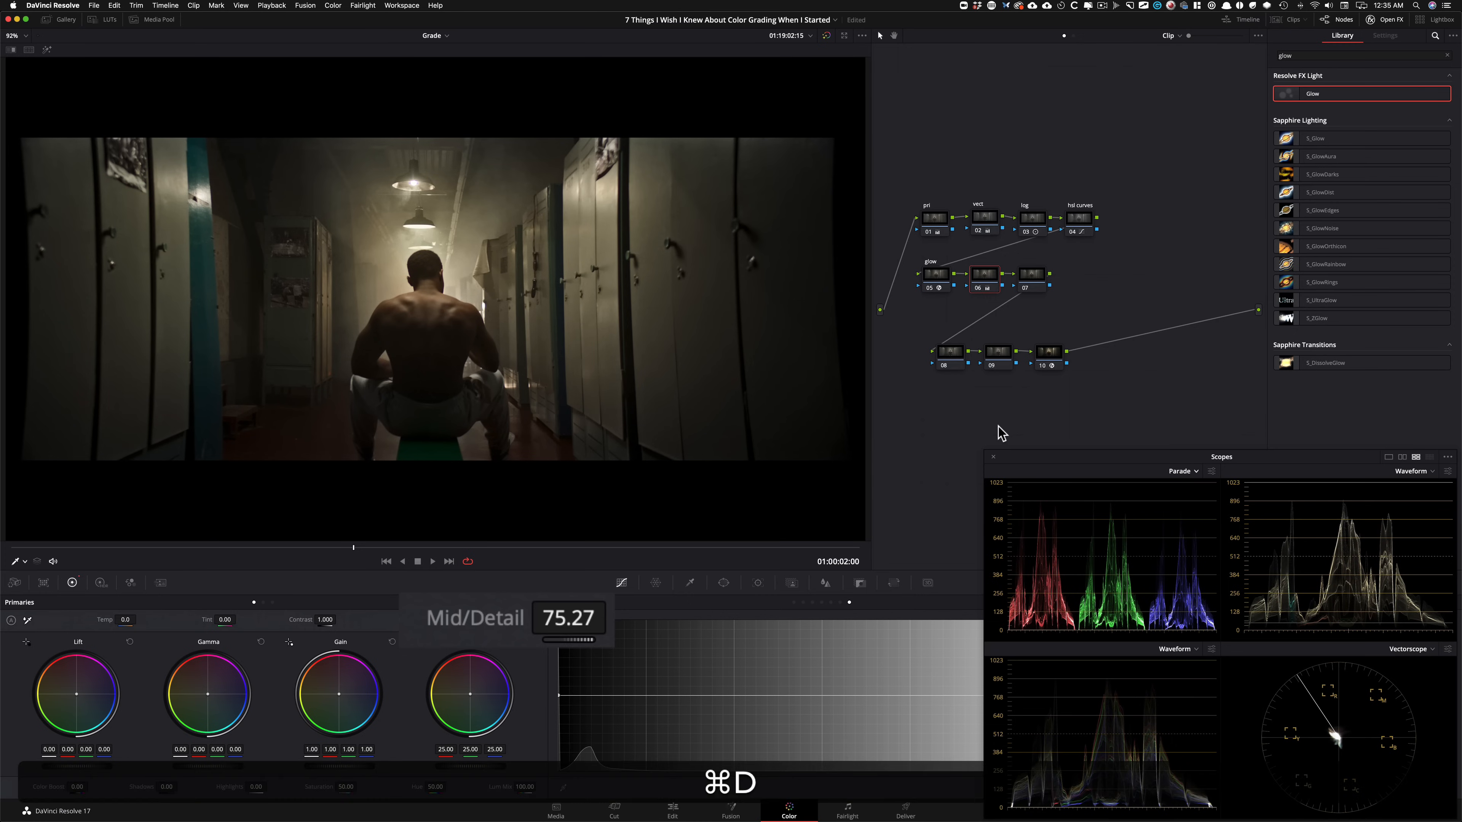
{"action": "key", "text": "super+d"}
{"action": "key", "text": "super+d"}
{"action": "key", "text": "super+d"}
{"action": "key", "text": "super+d"}
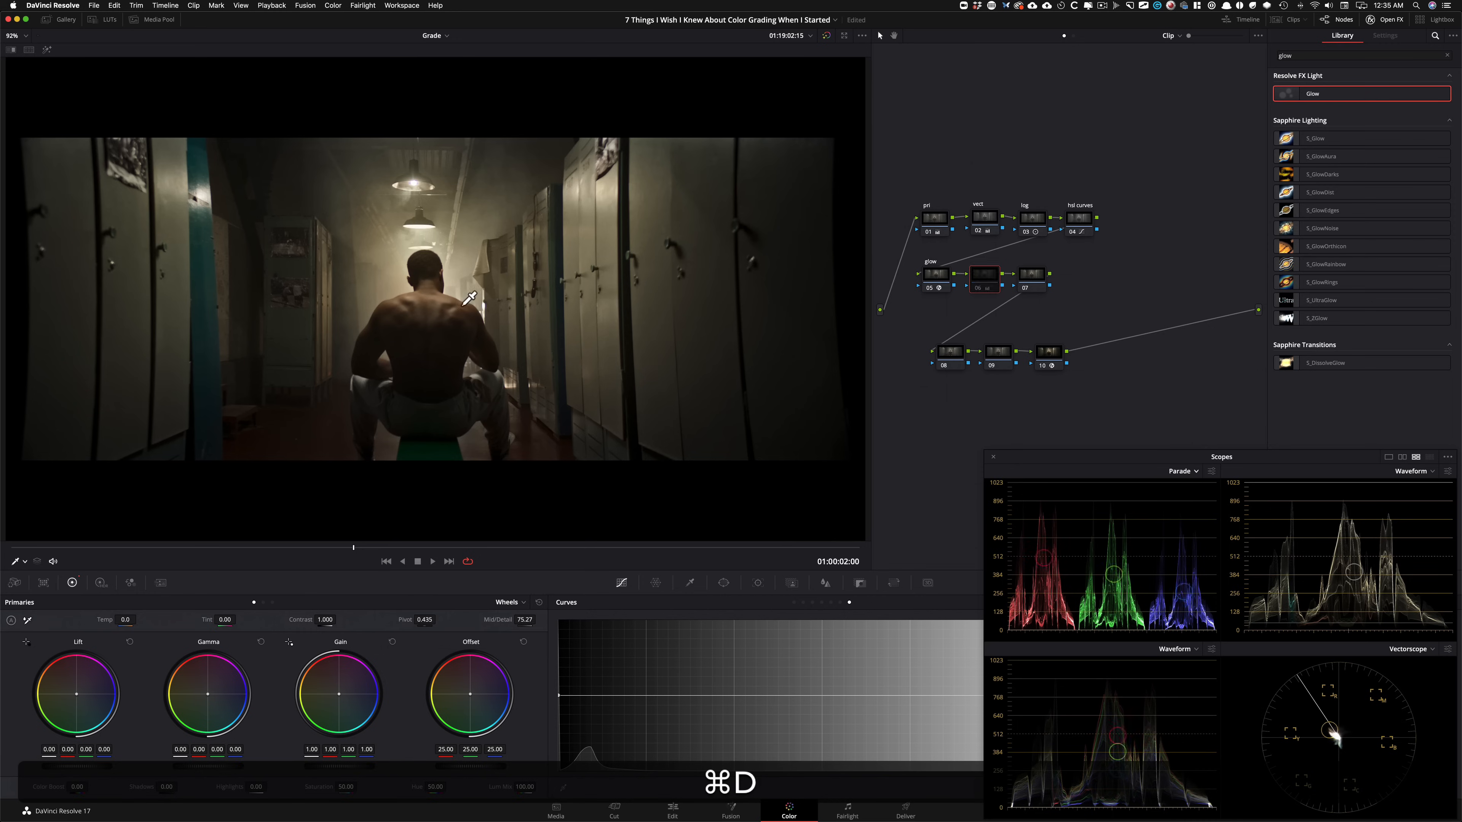
{"action": "key", "text": "super+d"}
{"action": "key", "text": "super+d"}
{"action": "key", "text": "super+d"}
{"action": "key", "text": "super+d"}
{"action": "key", "text": "super+d"}
{"action": "key", "text": "super+d"}
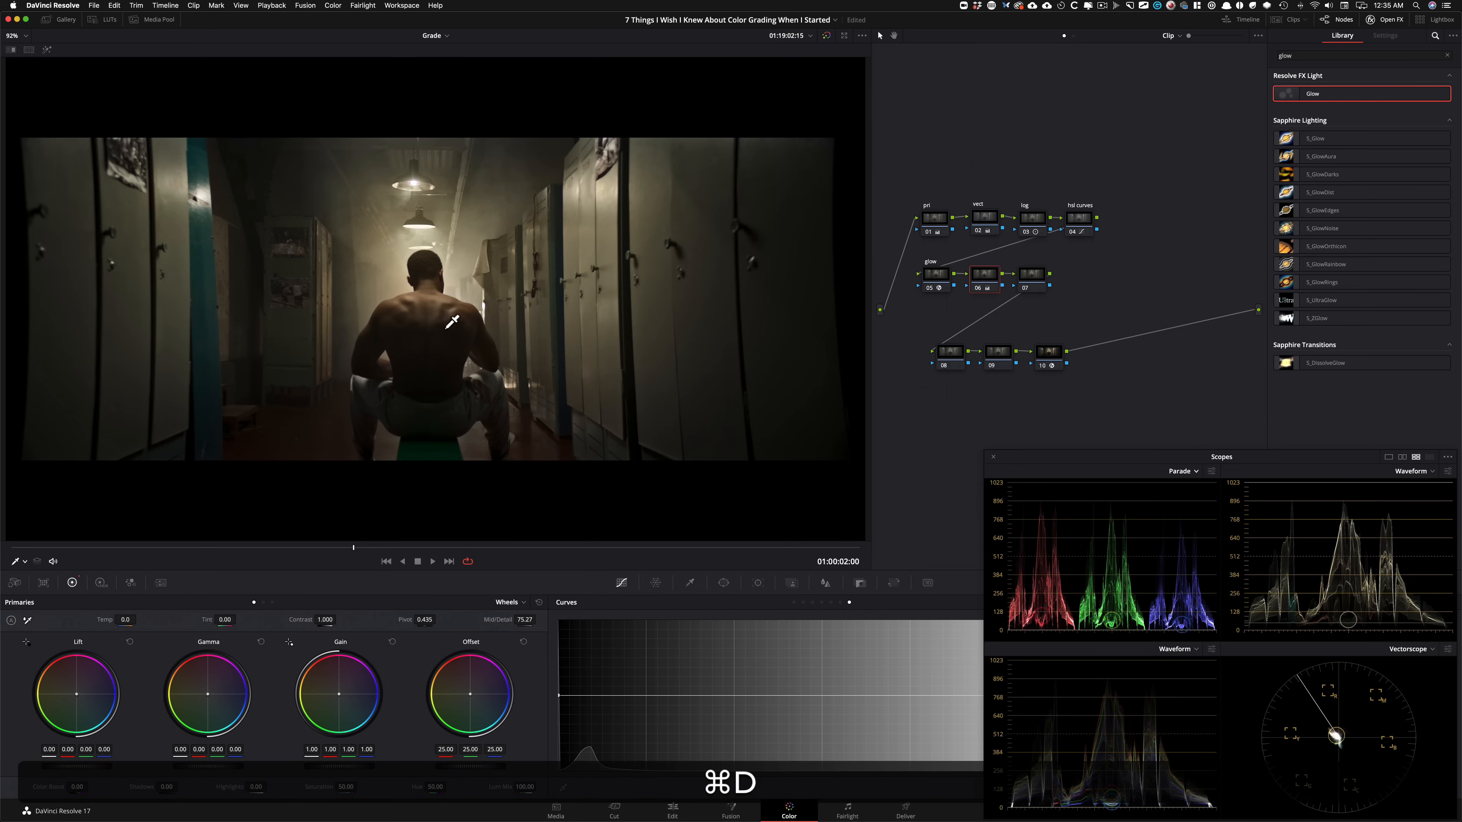
{"action": "key", "text": "super+d"}
{"action": "key", "text": "super+d"}
{"action": "key", "text": "super+d"}
{"action": "key", "text": "super+d"}
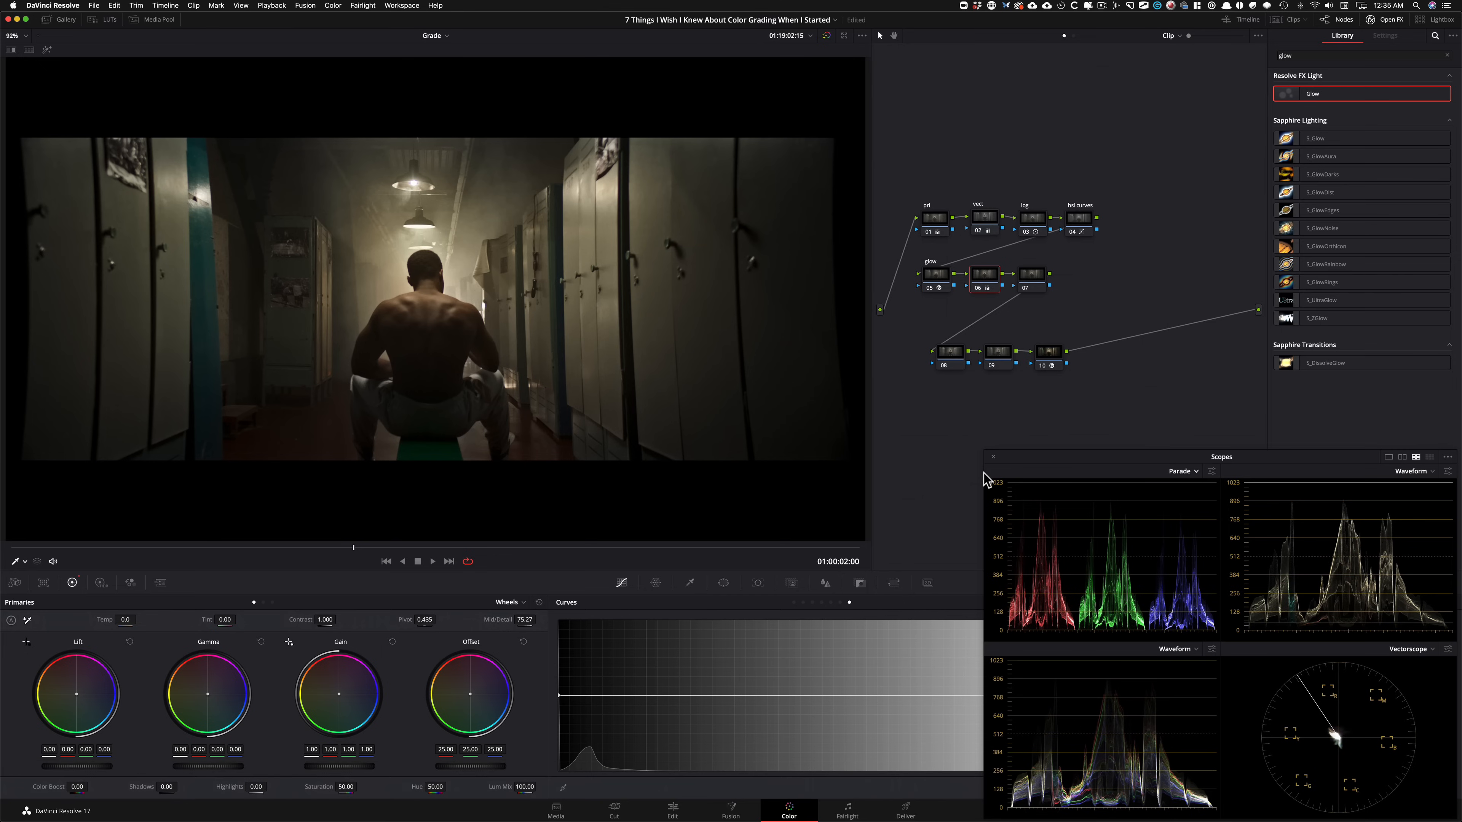
Add a circular window to node 06 and shape it into a tall oval around the seated man.
{"action": "left_click", "coordinate": [724, 583]}
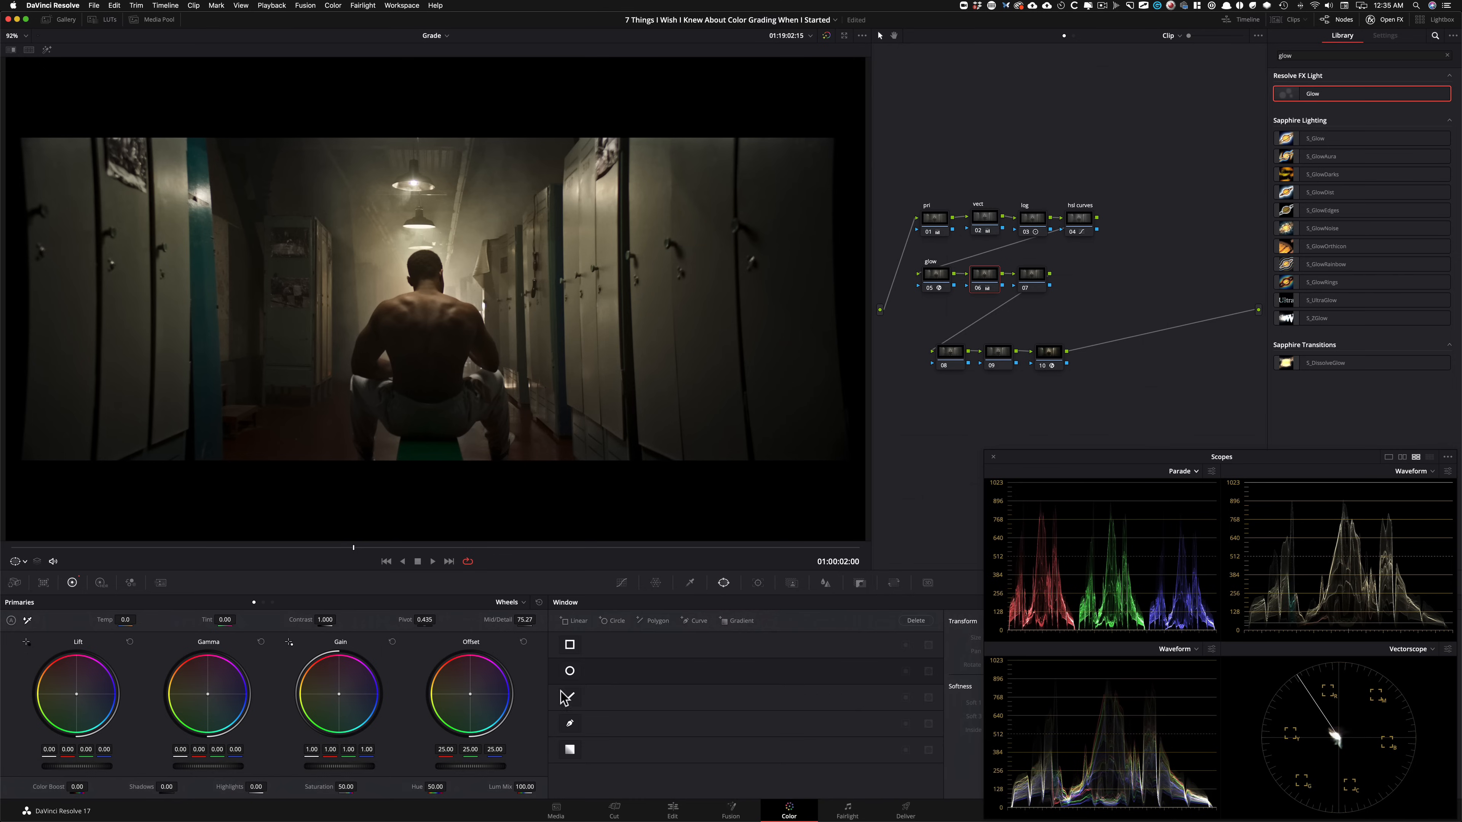
{"action": "left_click", "coordinate": [570, 671]}
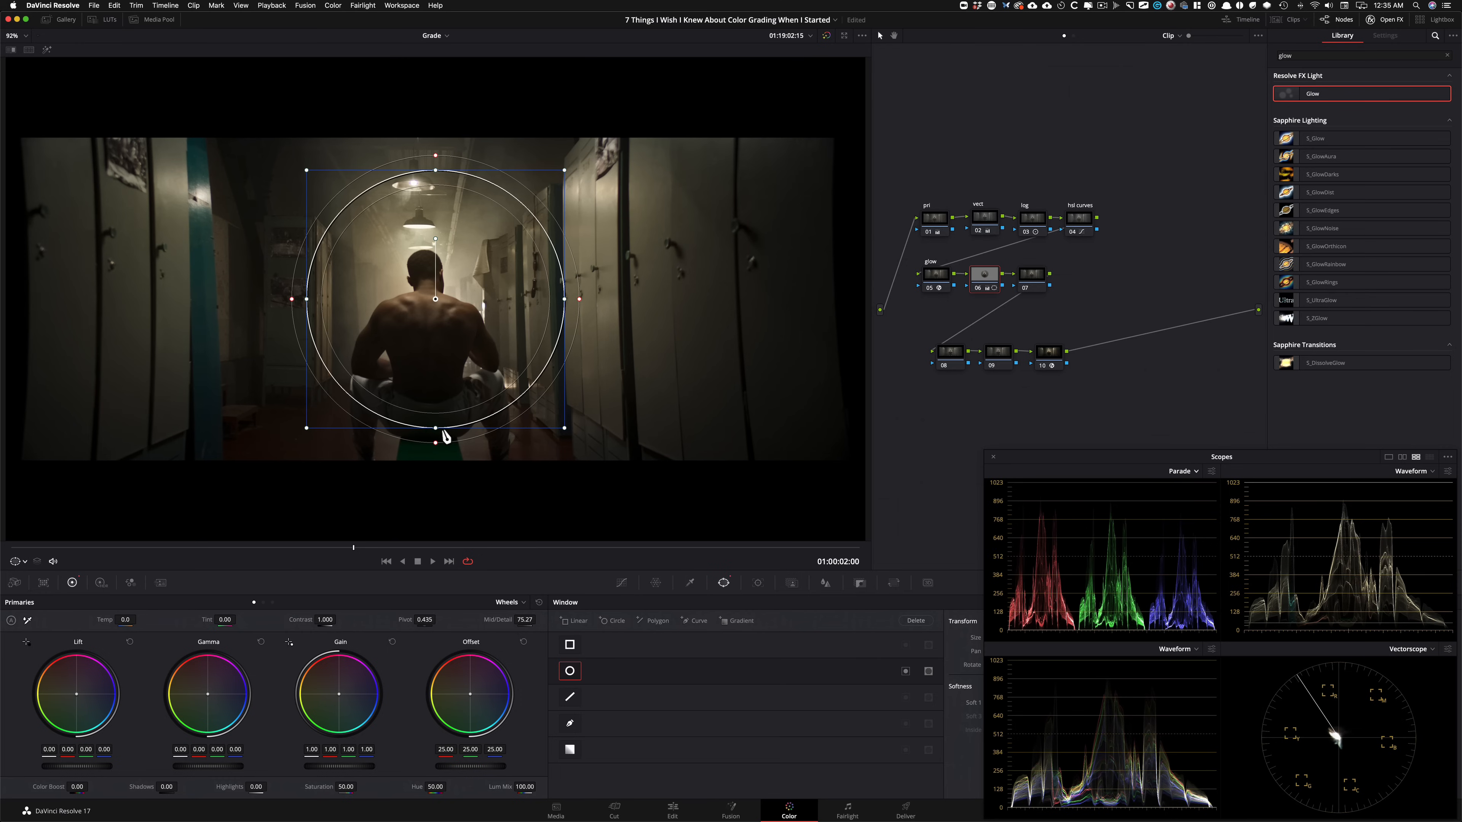
{"action": "left_click_drag", "start_coordinate": [435, 427], "coordinate": [434, 462]}
{"action": "left_click_drag", "start_coordinate": [415, 366], "coordinate": [406, 444]}
{"action": "left_click_drag", "start_coordinate": [556, 376], "coordinate": [538, 376]}
{"action": "mouse_move", "coordinate": [433, 381]}
{"action": "left_mouse_down"}
{"action": "mouse_move", "coordinate": [433, 363]}
{"action": "mouse_move", "coordinate": [428, 378]}
{"action": "left_mouse_up"}
Increase the oval window's edge softness and compare the image with node 06 off and on.
{"action": "key", "text": "super+d"}
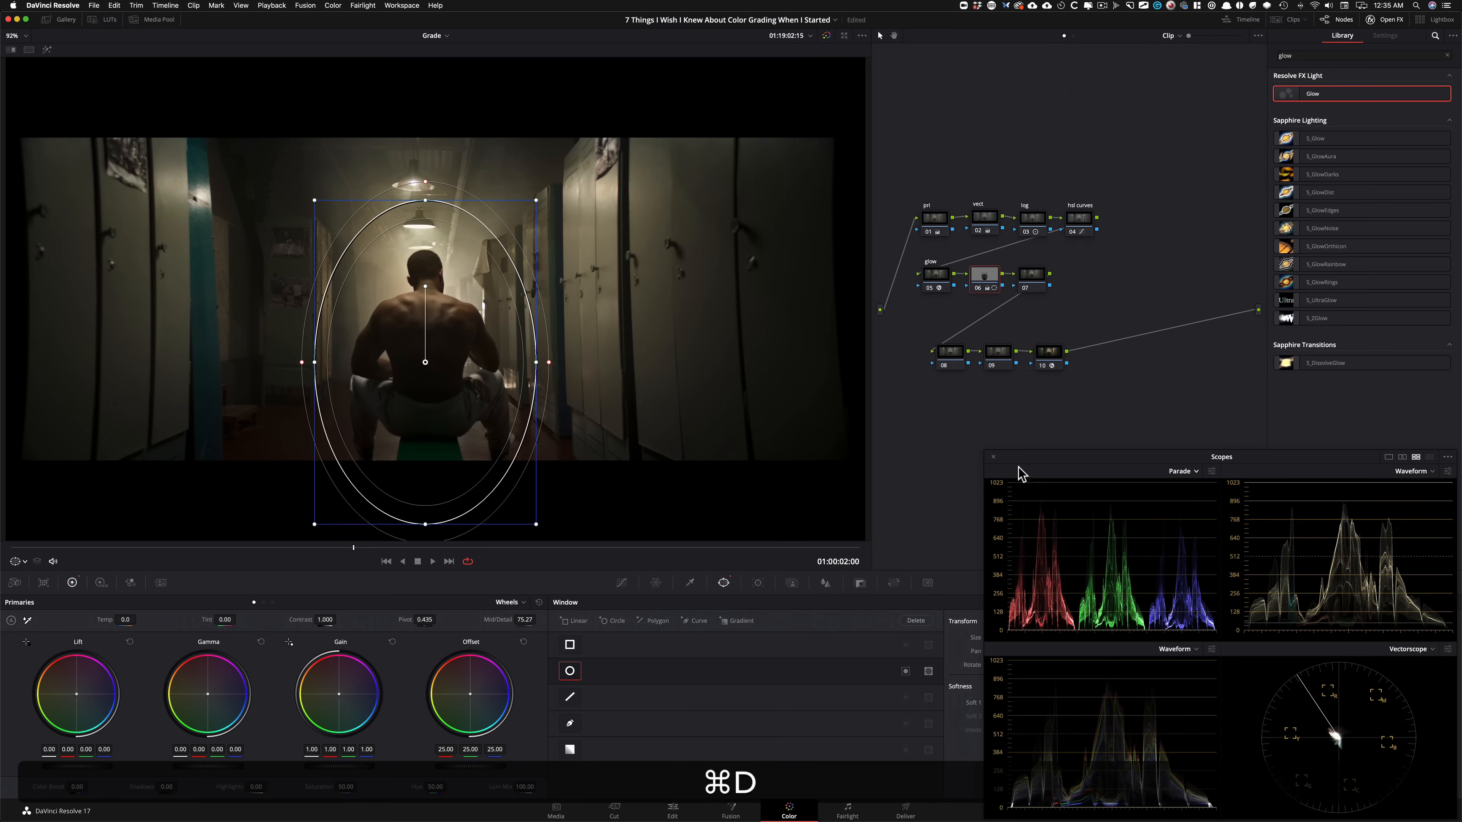
{"action": "left_click_drag", "start_coordinate": [1032, 439], "coordinate": [979, 221]}
{"action": "left_click_drag", "start_coordinate": [955, 707], "coordinate": [1243, 718]}
{"action": "key", "text": "super+d"}
{"action": "left_click_drag", "start_coordinate": [1008, 239], "coordinate": [1054, 460]}
{"action": "key", "text": "super+d"}
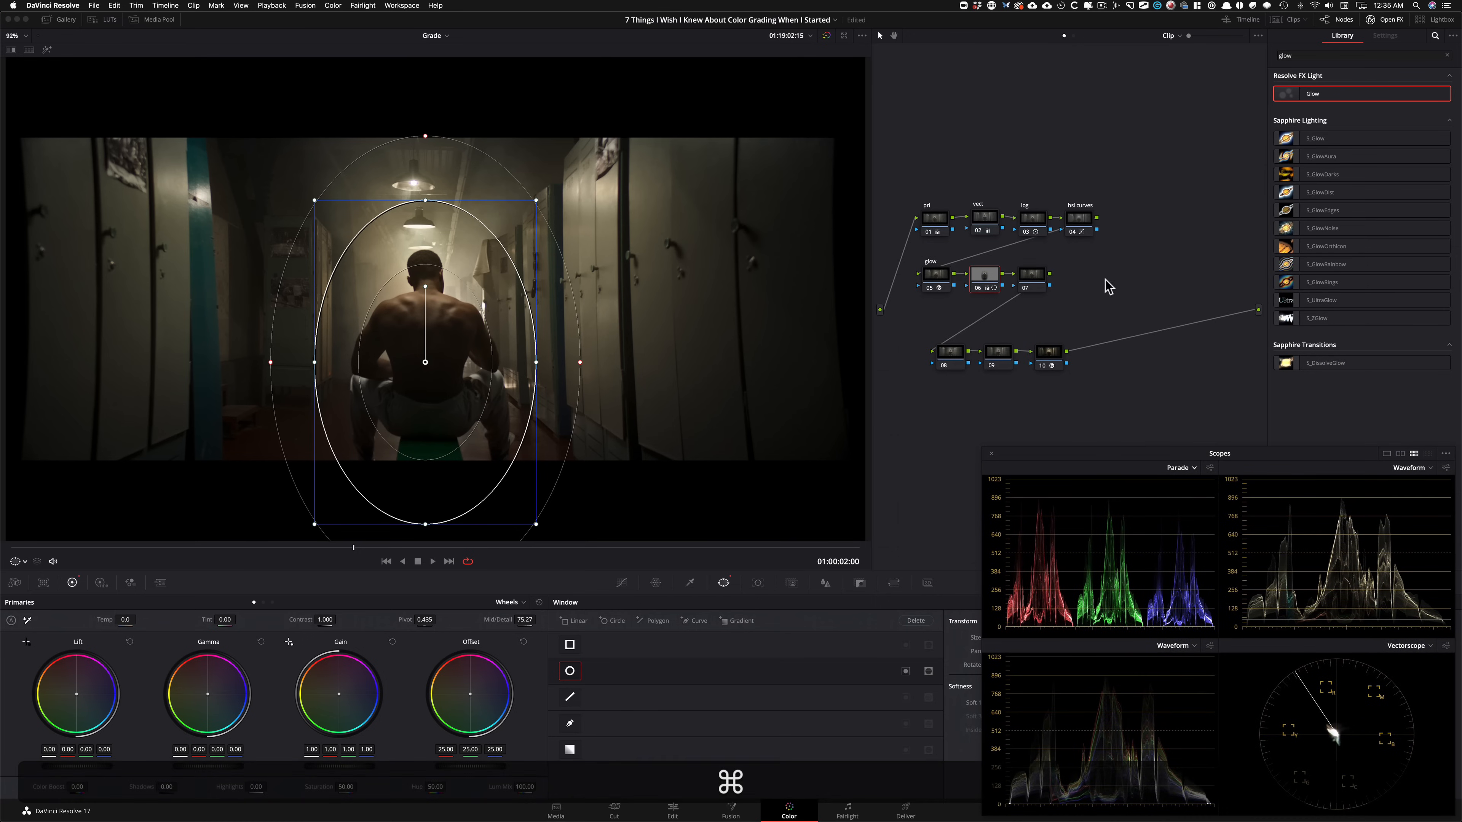
Delete the empty node 07 and select node 06.
{"action": "left_click_drag", "start_coordinate": [1031, 289], "coordinate": [1082, 291]}
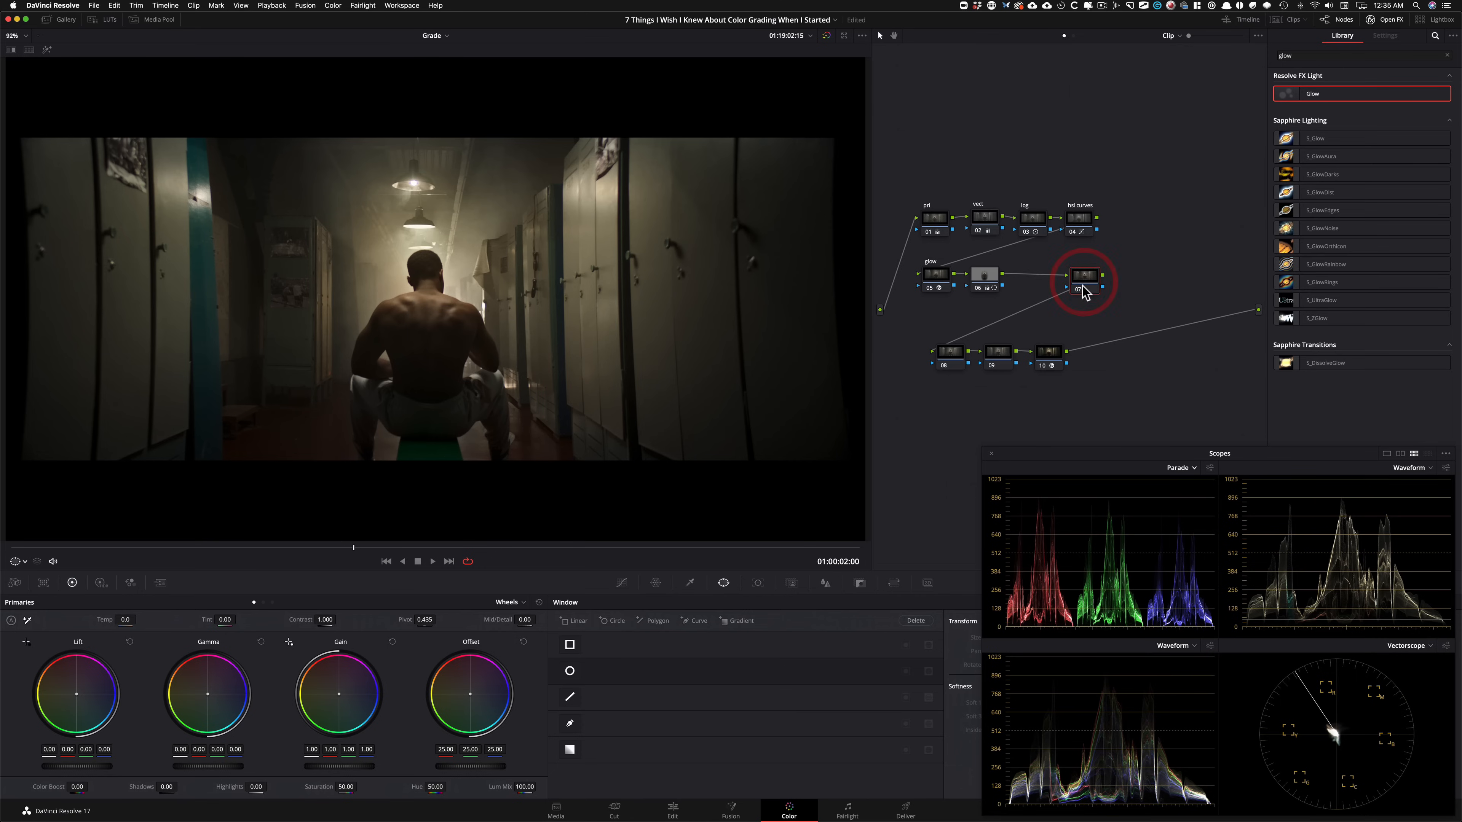
{"action": "key", "text": "BackSpace"}
{"action": "left_click", "coordinate": [985, 281]}
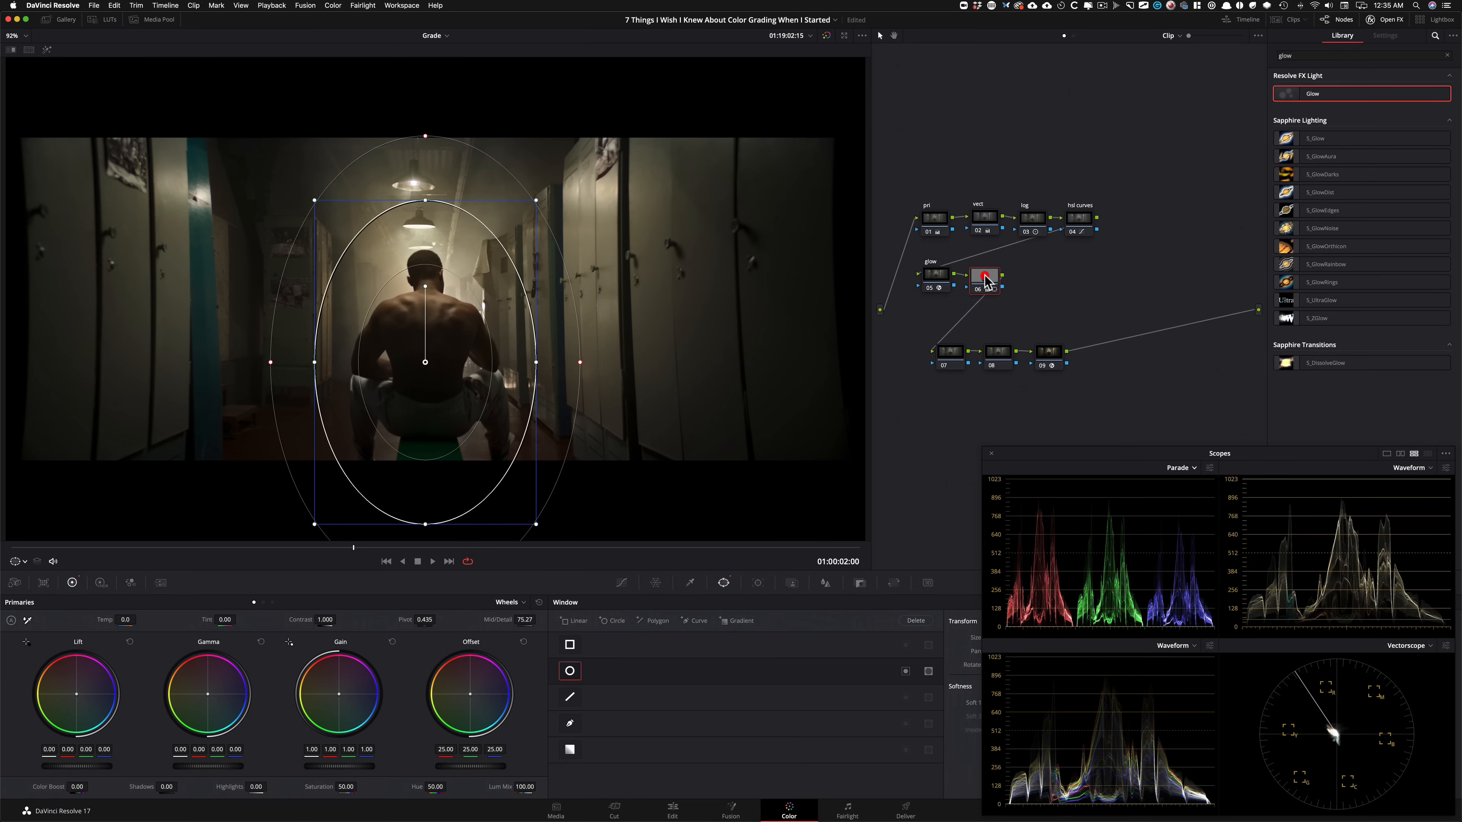
Add node 07 after node 06, restrict it to the background outside the oval window, and set its blur radius to 0.55.
{"action": "key", "text": "alt+s"}
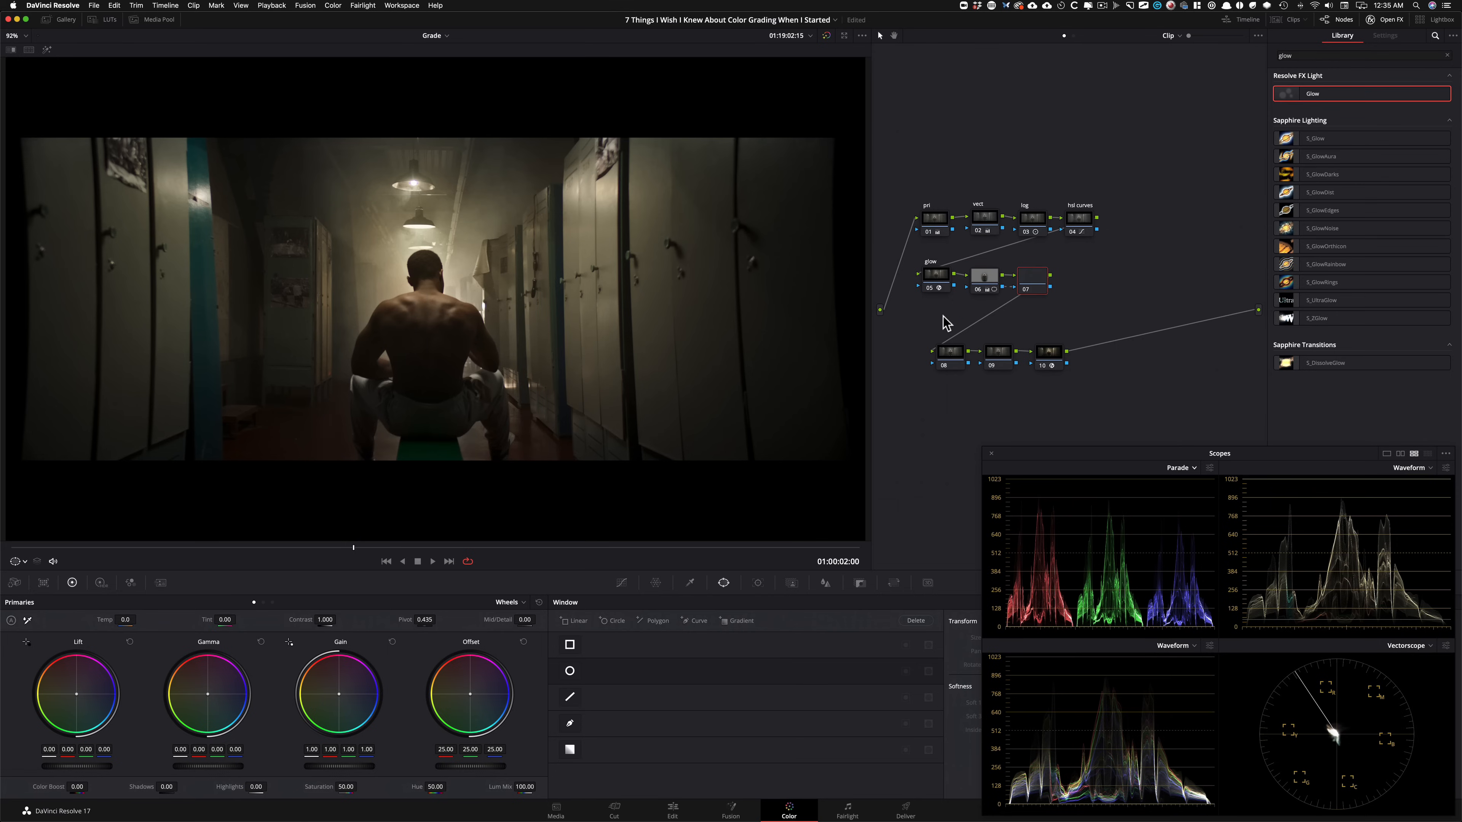
{"action": "left_click_drag", "start_coordinate": [1027, 287], "coordinate": [1031, 286]}
{"action": "left_click", "coordinate": [978, 282]}
{"action": "left_click", "coordinate": [1034, 277]}
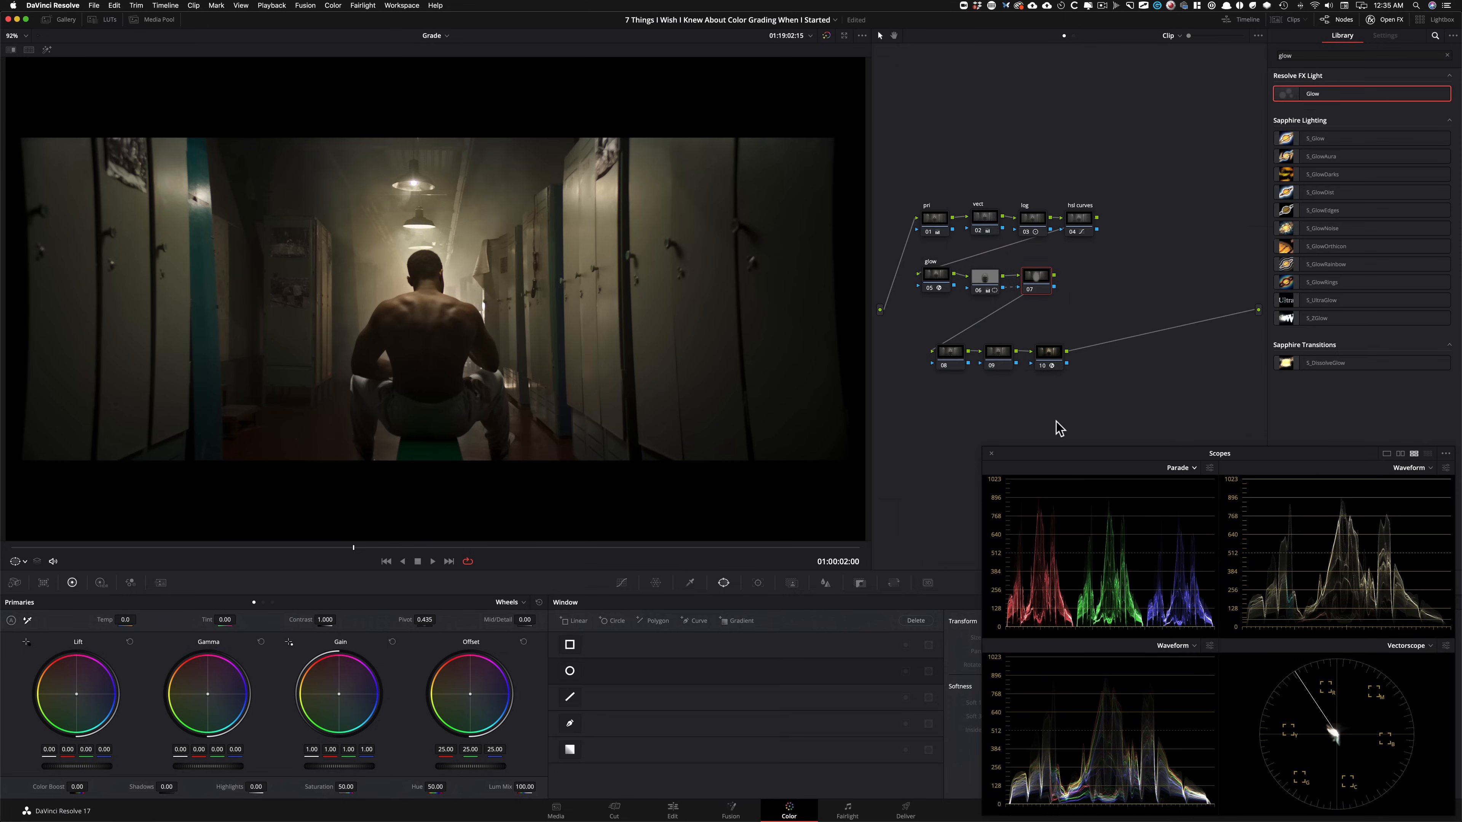
{"action": "key", "text": "alt+shift+b"}
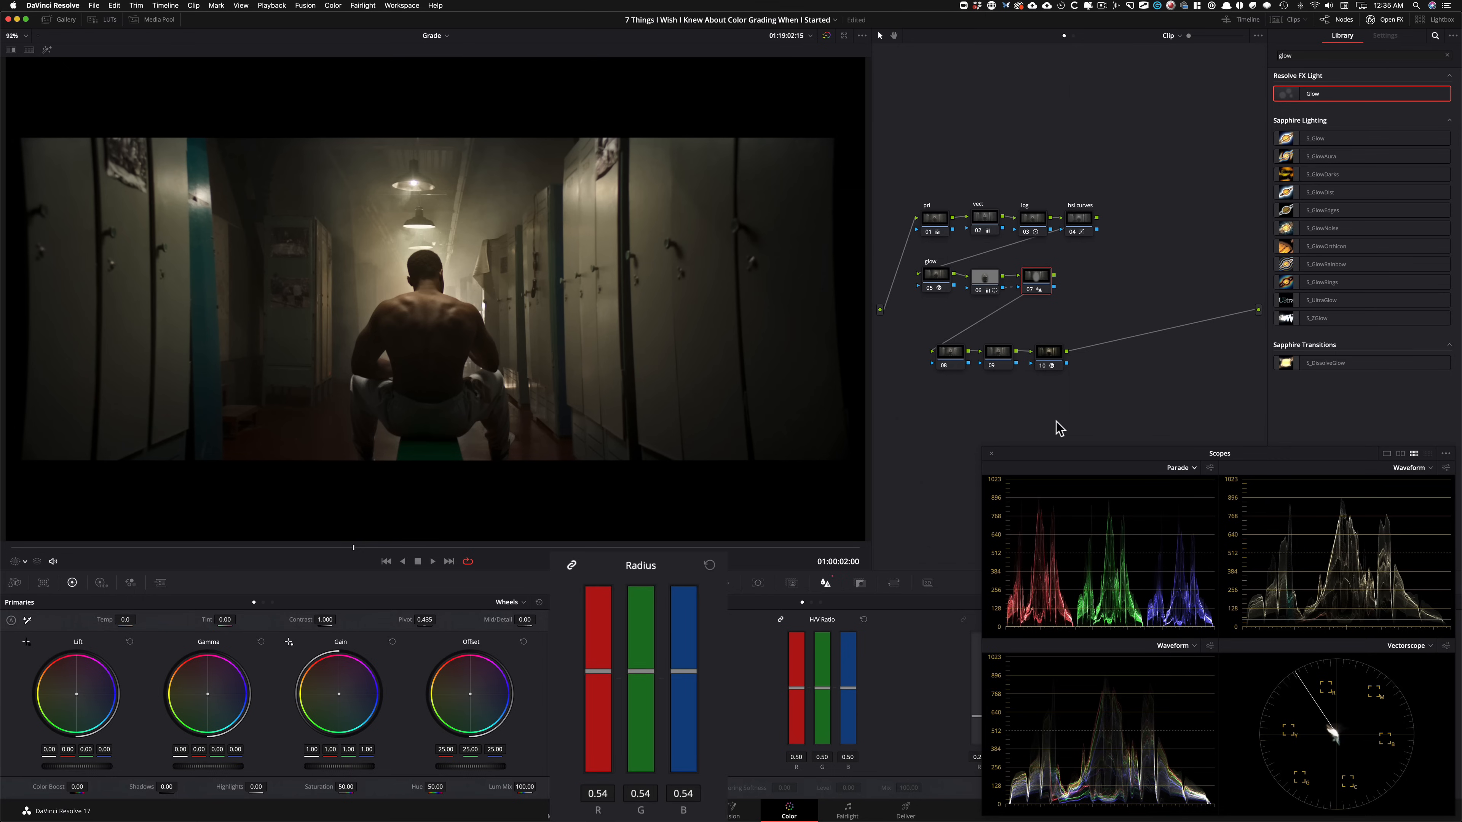
Compare the whole frame with node 07's background blur off and on.
{"action": "key", "text": "super+d"}
{"action": "key", "text": "super+d"}
{"action": "key", "text": "super+d"}
{"action": "key", "text": "super+d"}
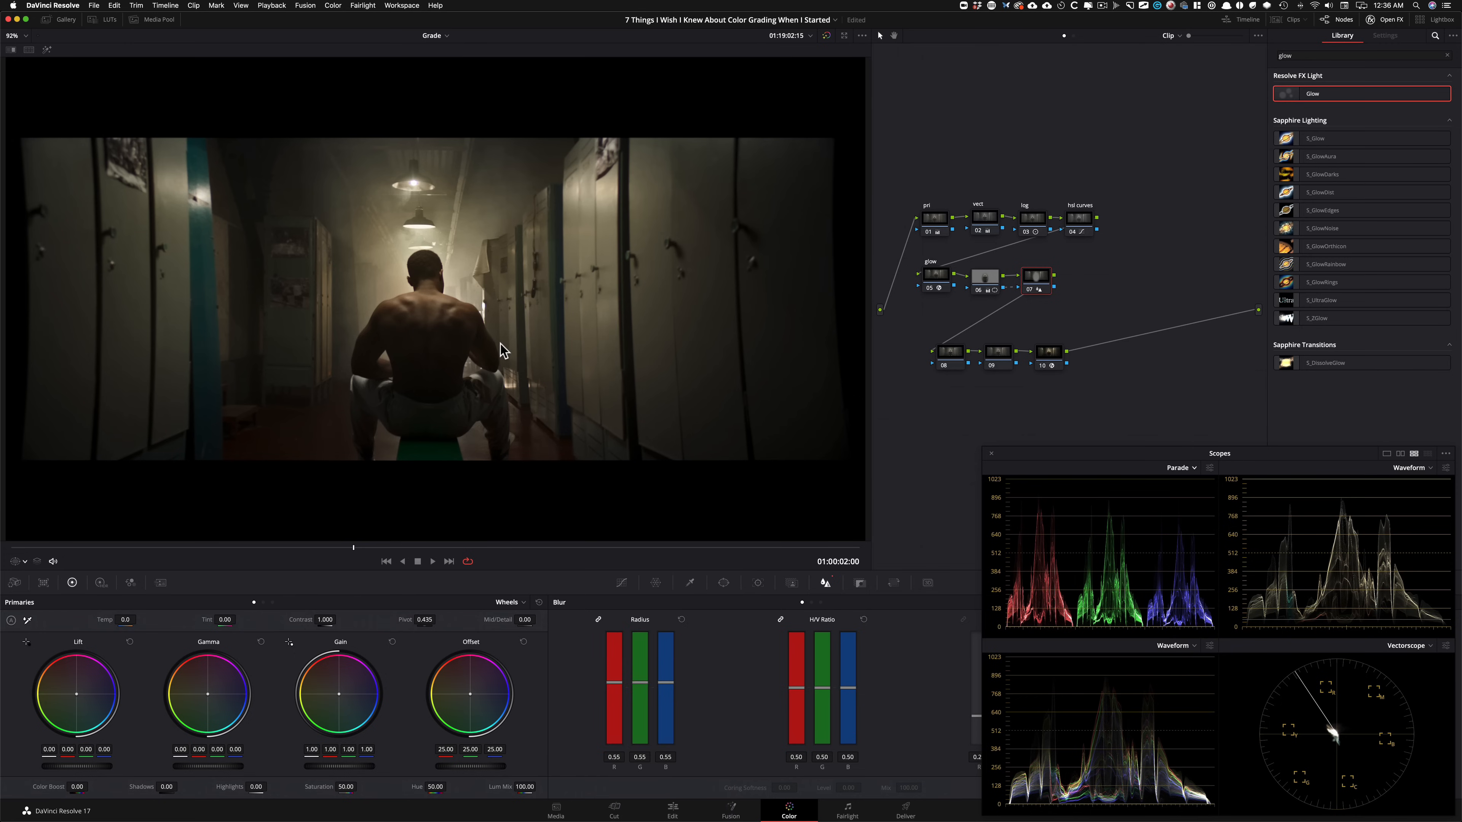
Examine the locker posters up close and in the full frame with node 07's blur off and on.
{"action": "key", "text": "2"}
{"action": "left_click_drag", "start_coordinate": [376, 267], "coordinate": [744, 292]}
{"action": "scroll", "coordinate": [724, 303], "scroll_direction": "up", "scroll_amount": 8}
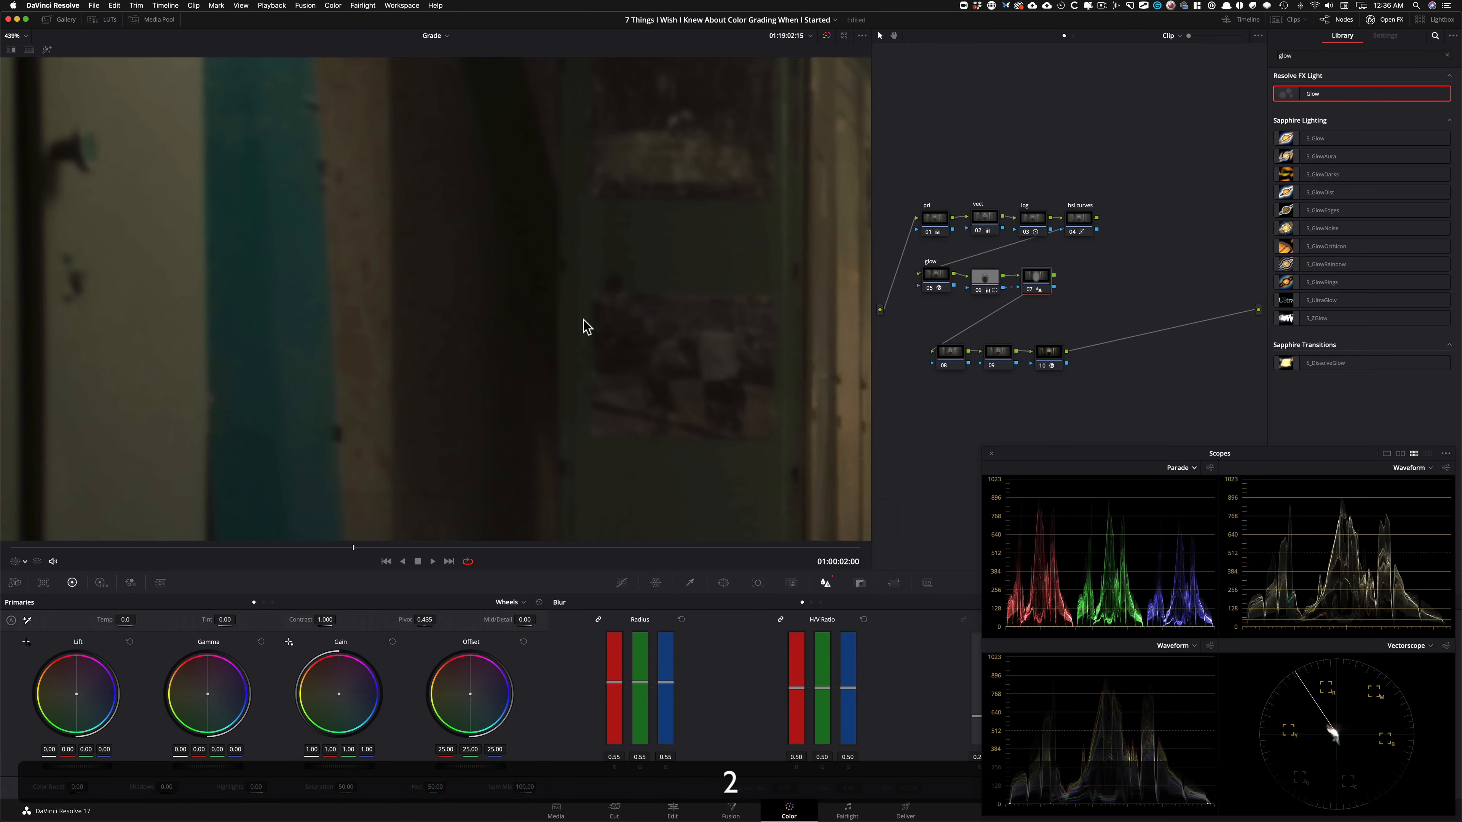
{"action": "left_click_drag", "start_coordinate": [47, 439], "coordinate": [382, 356]}
{"action": "scroll", "coordinate": [441, 336], "scroll_direction": "up", "scroll_amount": 1}
{"action": "left_click_drag", "start_coordinate": [575, 408], "coordinate": [558, 360]}
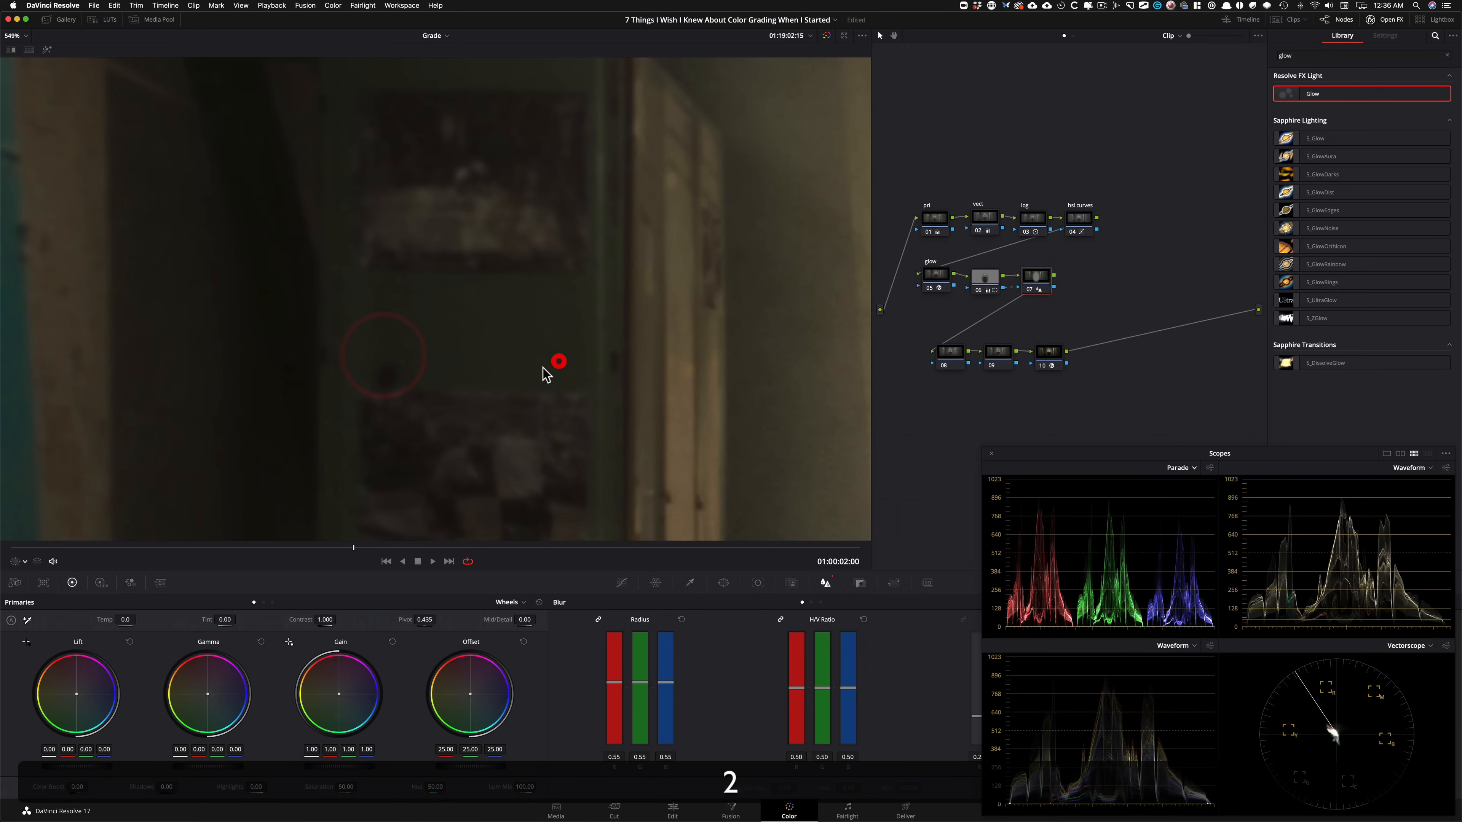
{"action": "key", "text": "super+d"}
{"action": "left_click_drag", "start_coordinate": [526, 467], "coordinate": [542, 400]}
{"action": "key", "text": "super+d"}
{"action": "key", "text": "super+d"}
{"action": "left_click_drag", "start_coordinate": [496, 217], "coordinate": [474, 240]}
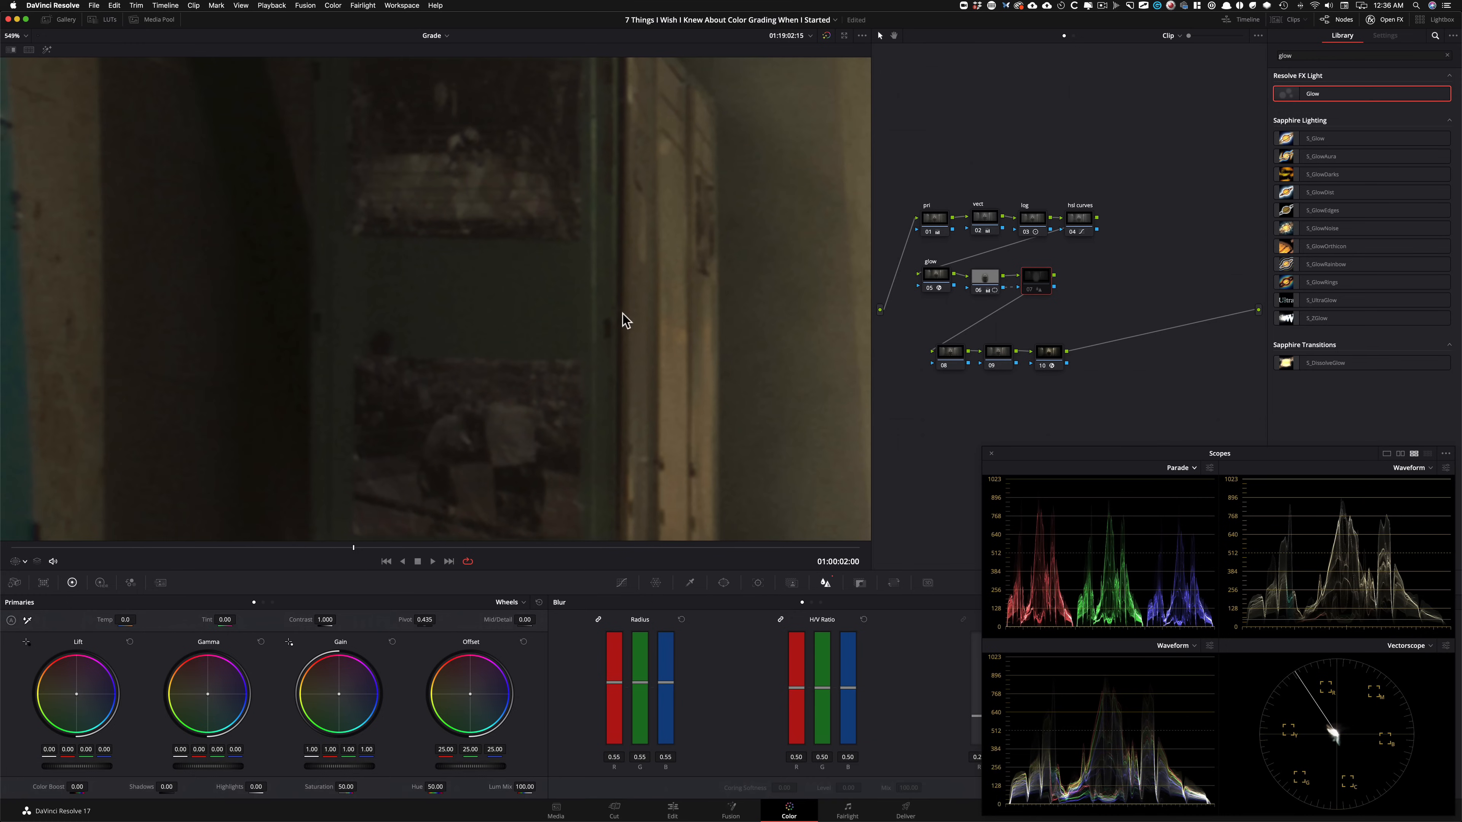
{"action": "key", "text": "super+d"}
{"action": "key", "text": "super+d"}
{"action": "key", "text": "super+d"}
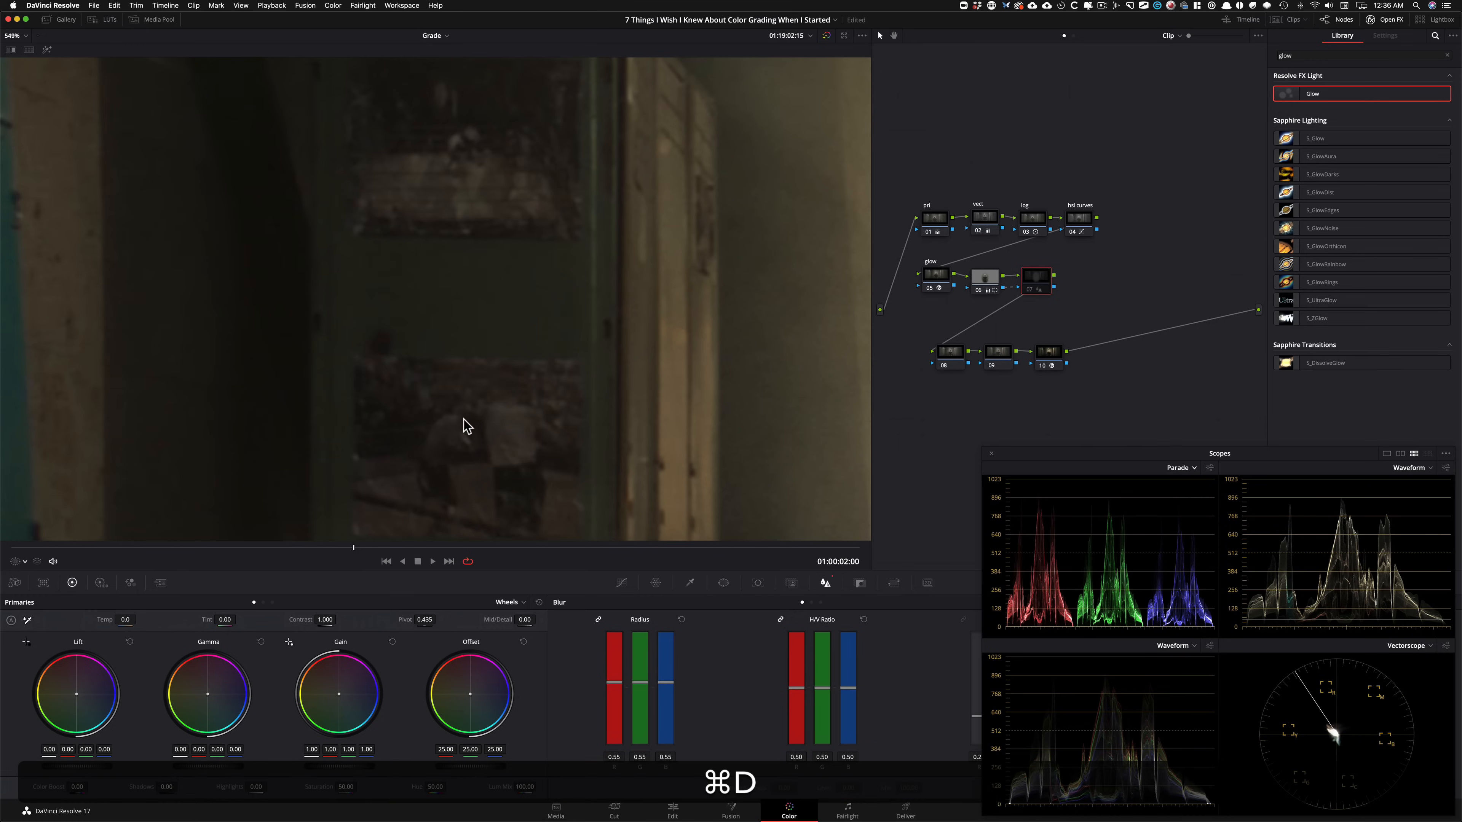
{"action": "key", "text": "super+3"}
{"action": "key", "text": "super+d"}
{"action": "key", "text": "super+d"}
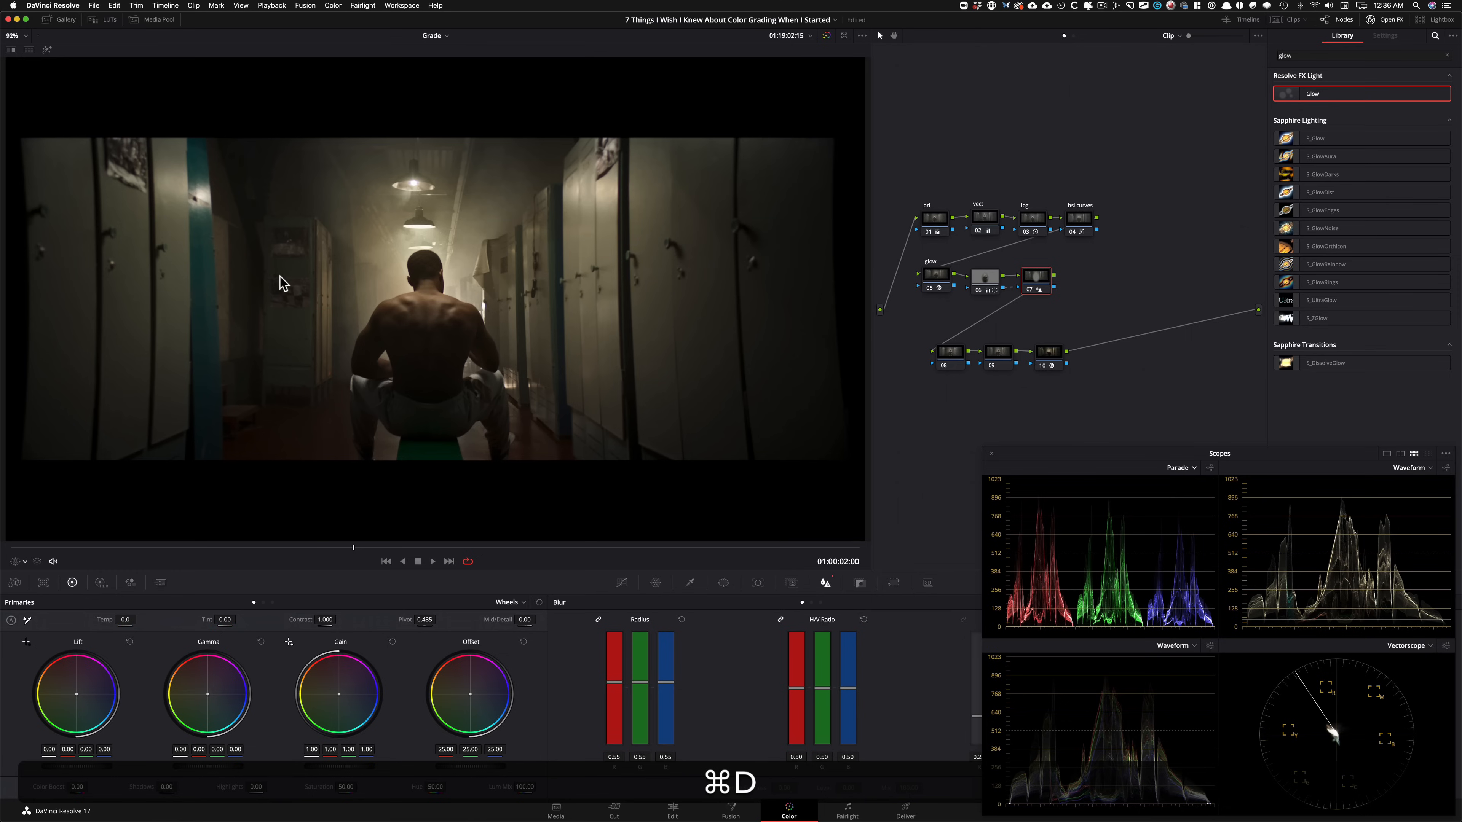
Select node 06 and compare the seated man with its midtone detail off and on.
{"action": "left_click", "coordinate": [985, 278]}
{"action": "key", "text": "super+d"}
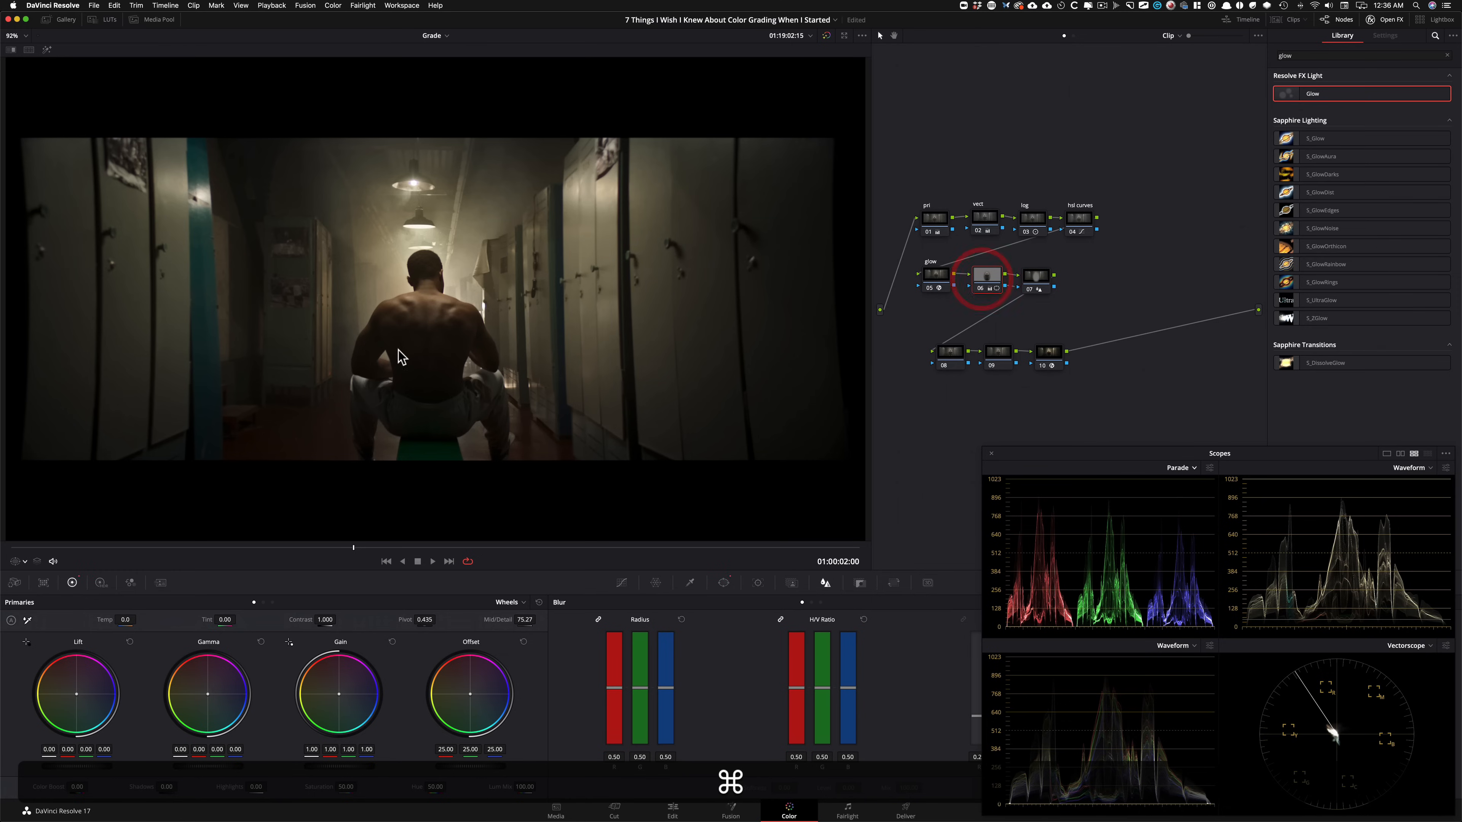
{"action": "key", "text": "super+d"}
{"action": "key", "text": "super+d"}
{"action": "key", "text": "super+d"}
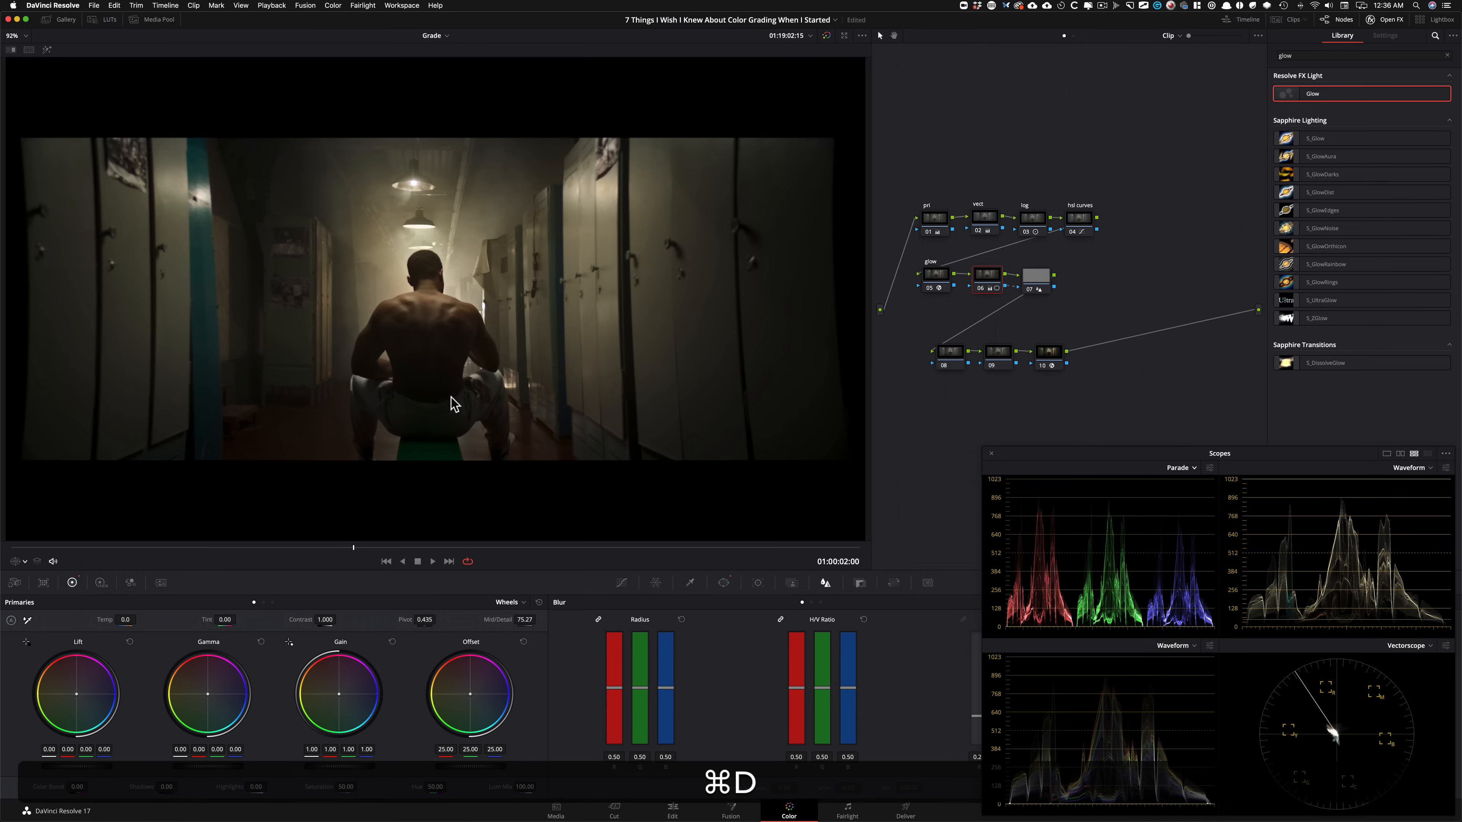
{"action": "key", "text": "super+d"}
{"action": "key", "text": "super+d"}
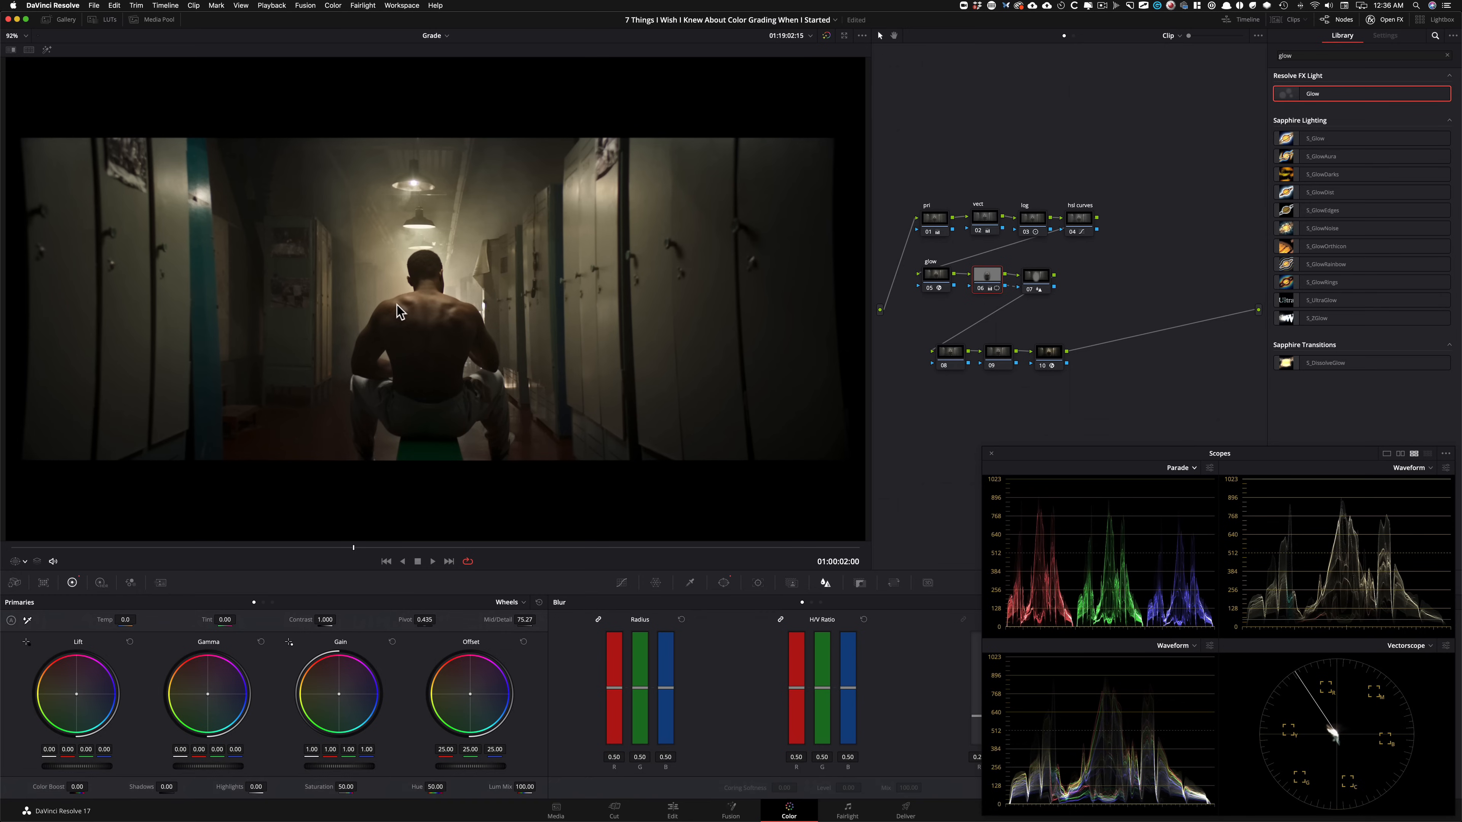
{"action": "key", "text": "super+d"}
{"action": "key", "text": "super+d"}
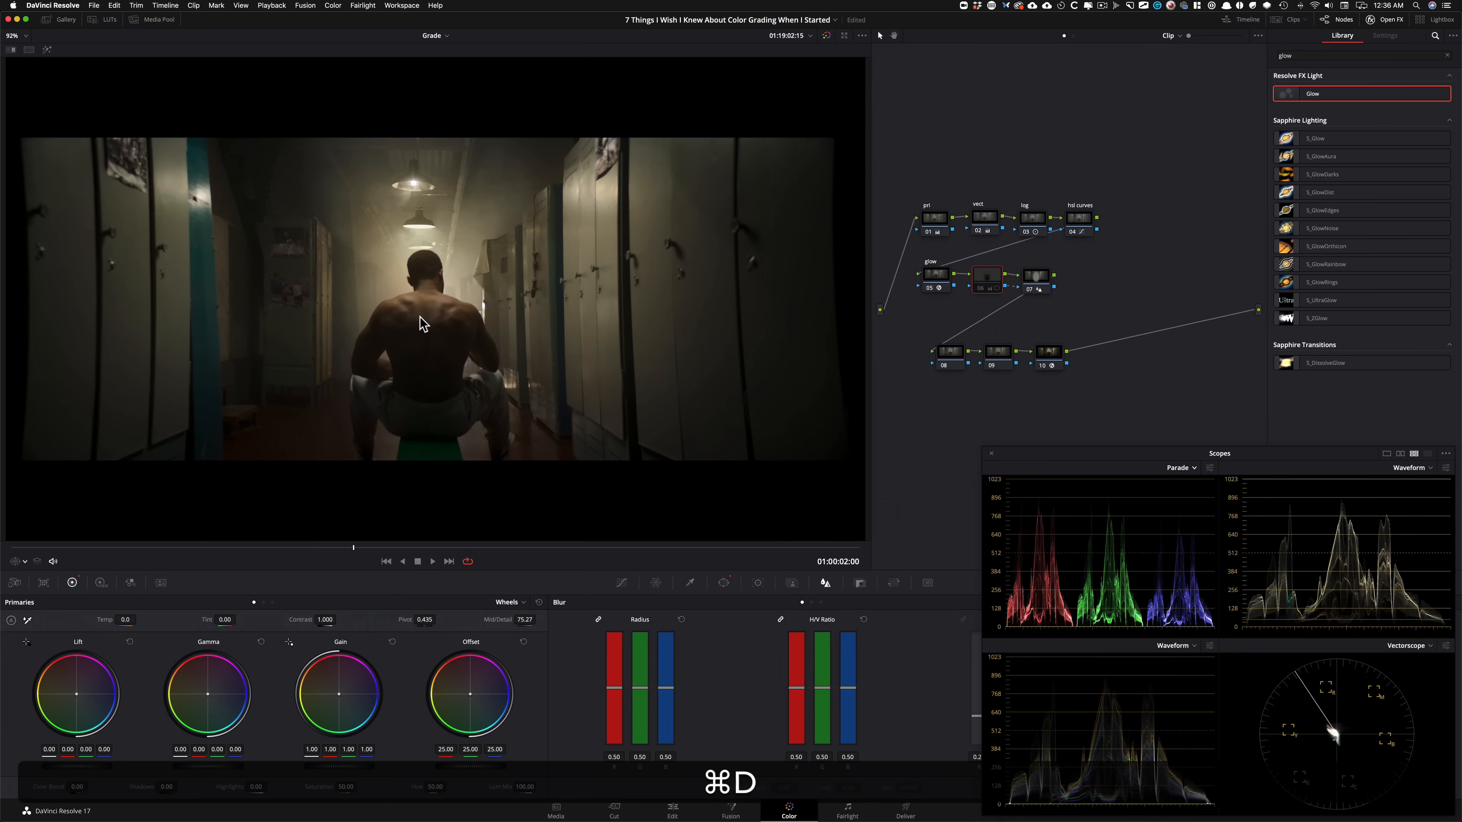
{"action": "key", "text": "super+d"}
{"action": "key", "text": "super+d"}
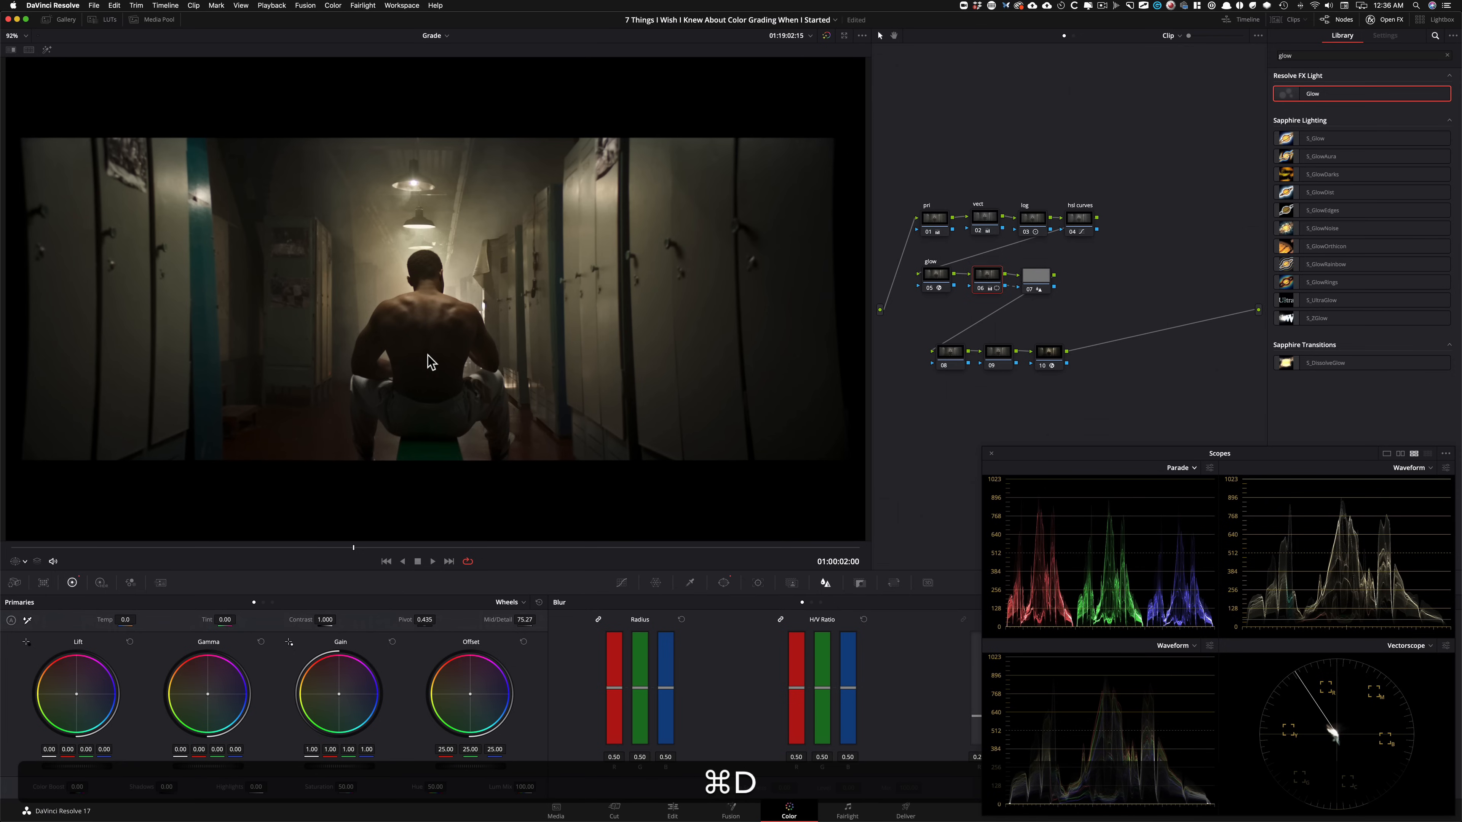
{"action": "key", "text": "super+d"}
{"action": "key", "text": "super+d"}
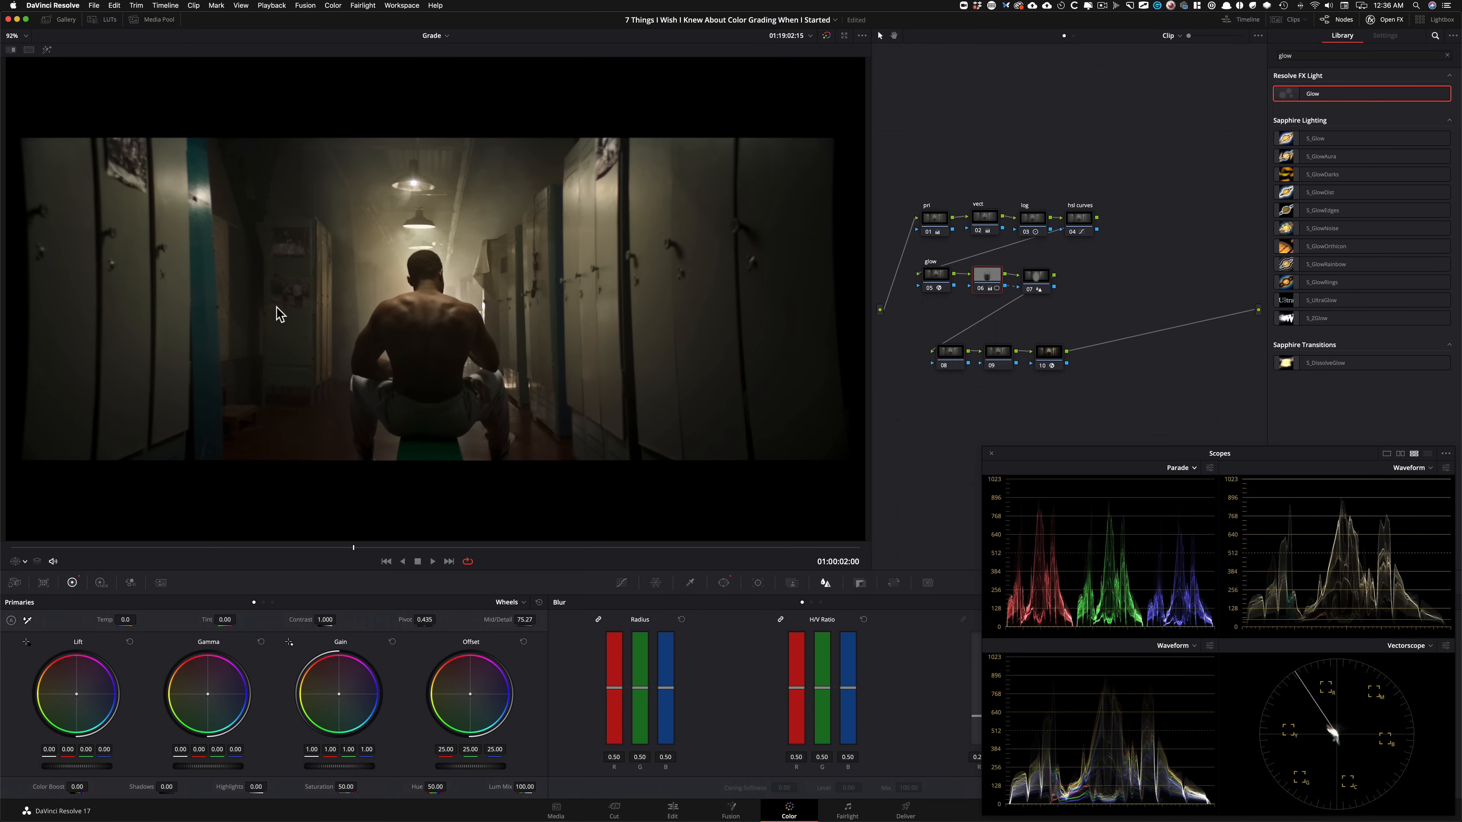
Label node 06 "midtone" and node 07 "blur bg".
{"action": "left_click", "coordinate": [1126, 304]}
{"action": "left_click", "coordinate": [1099, 294]}
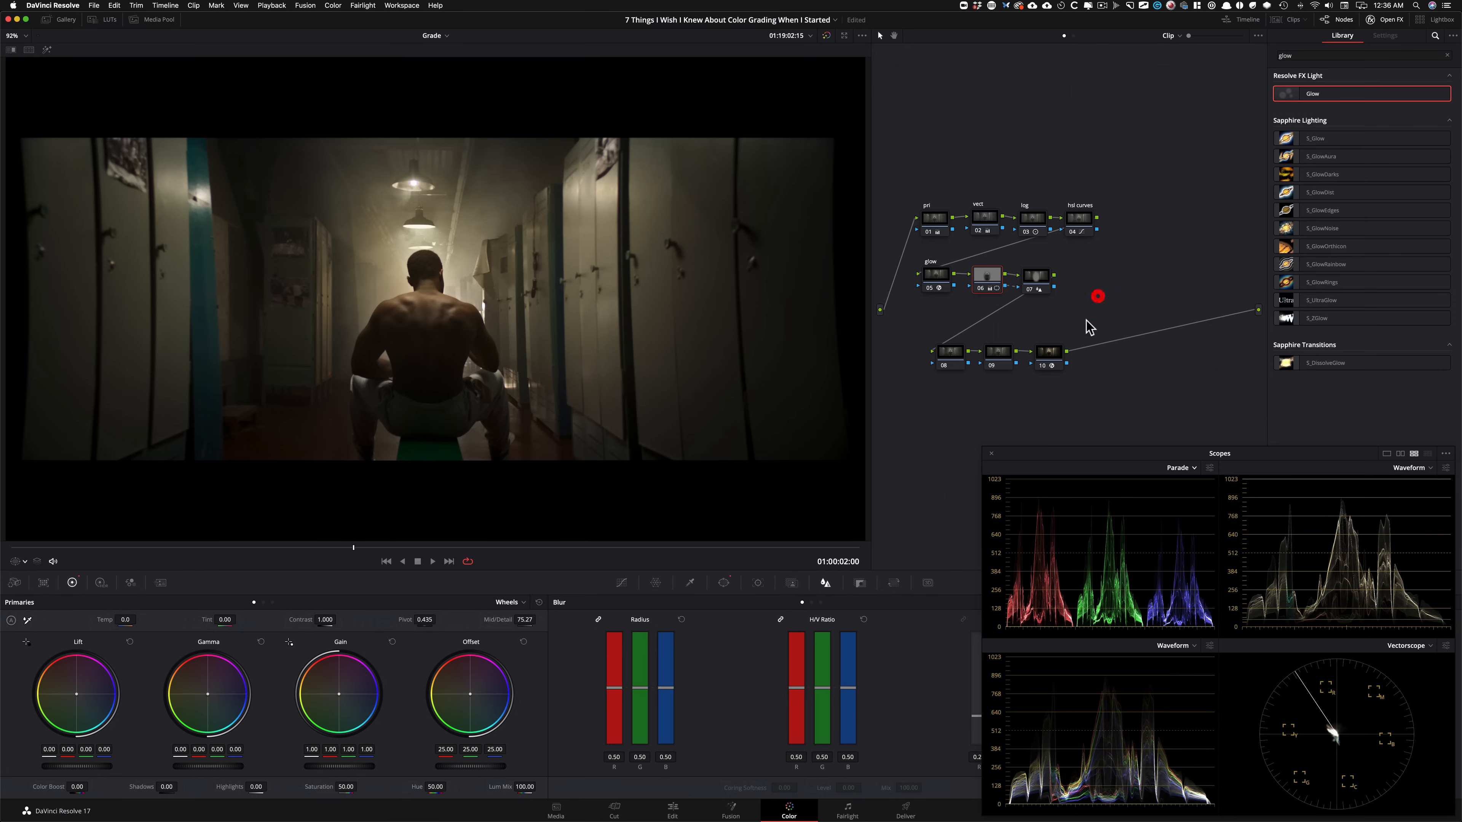
{"action": "left_click", "coordinate": [1001, 364]}
{"action": "left_click", "coordinate": [986, 275]}
{"action": "key", "text": "Tab"}
{"action": "type", "text": "mi"}
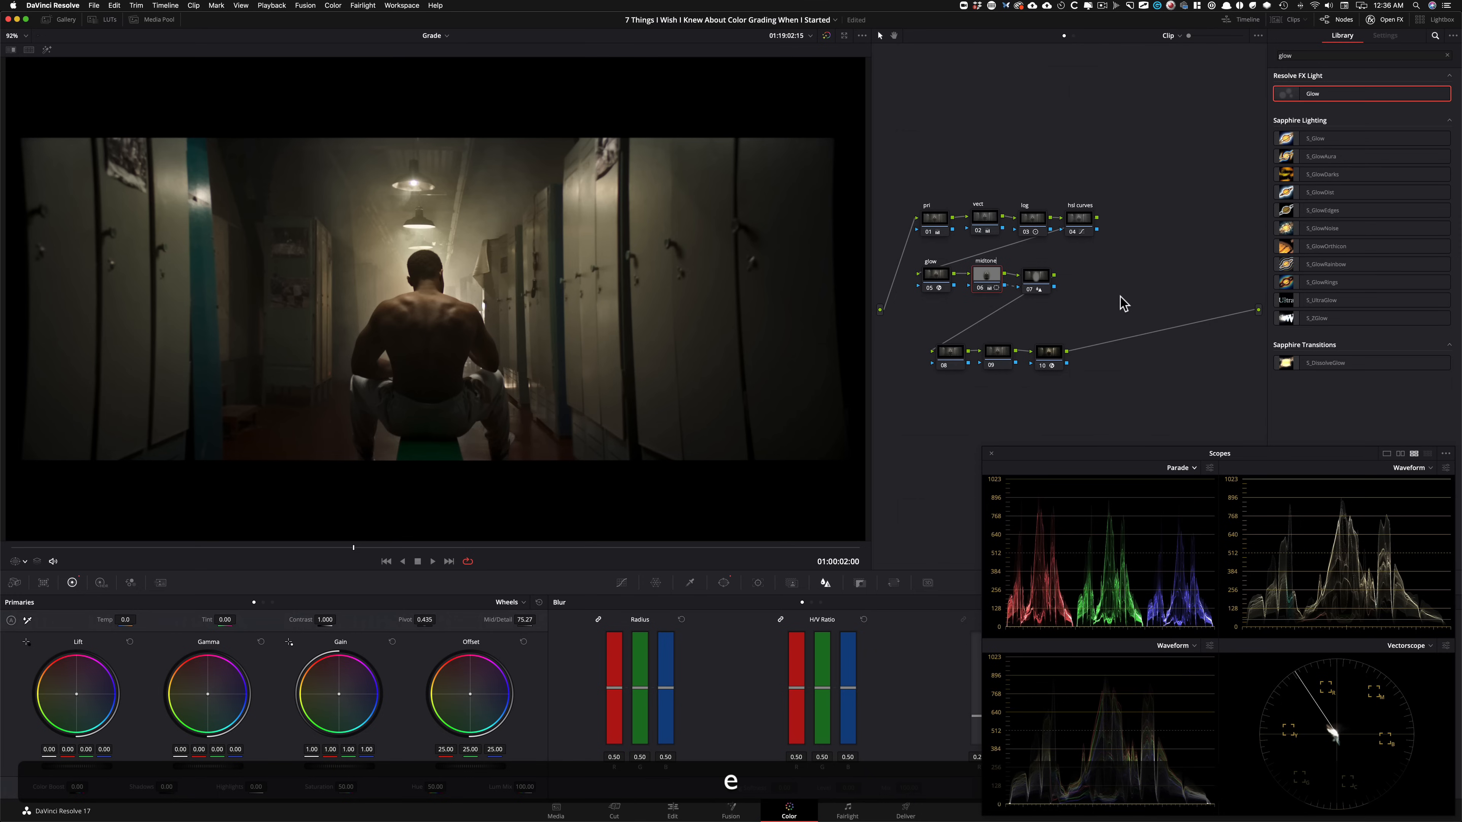
{"action": "key", "text": "Return"}
{"action": "key", "text": "Tab"}
{"action": "type", "text": "blur bg"}
{"action": "key", "text": "Return"}
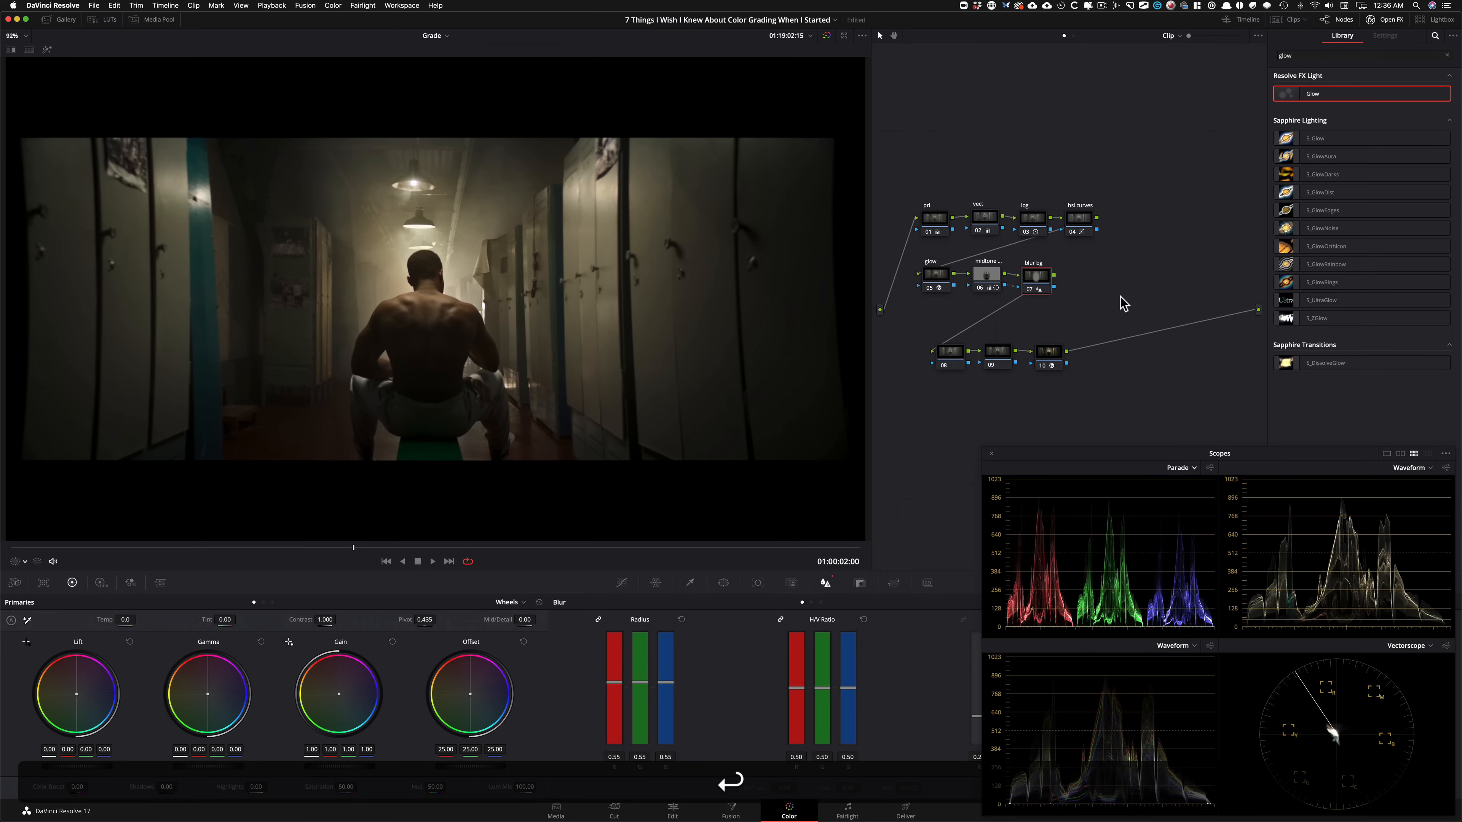
Label node 09 "grain" and apply the Film Grain effect to it.
{"action": "key", "text": "Tab"}
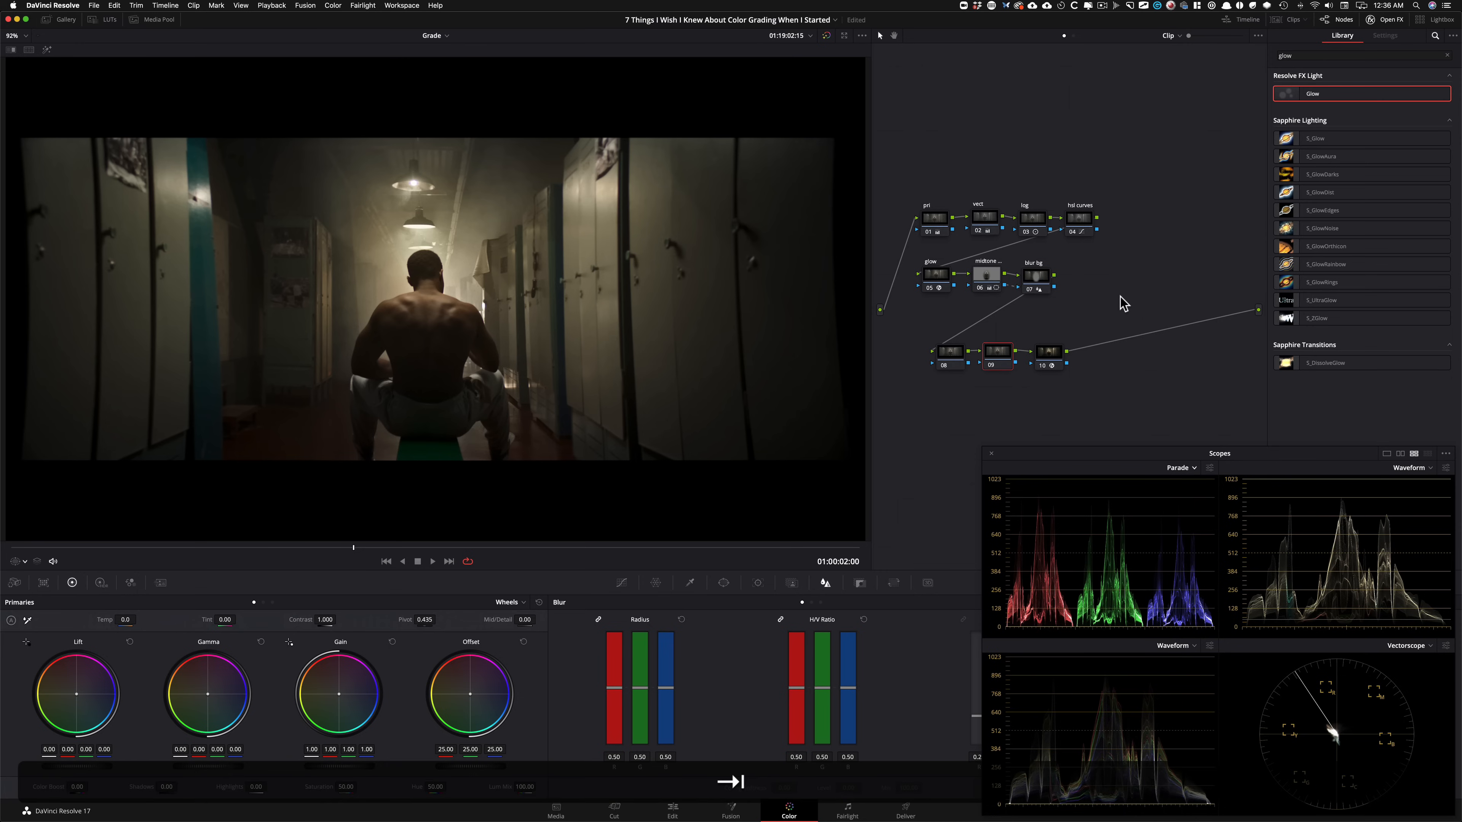
{"action": "type", "text": "grain"}
{"action": "key", "text": "Return"}
{"action": "left_click", "coordinate": [1324, 52]}
{"action": "key", "text": "super+a"}
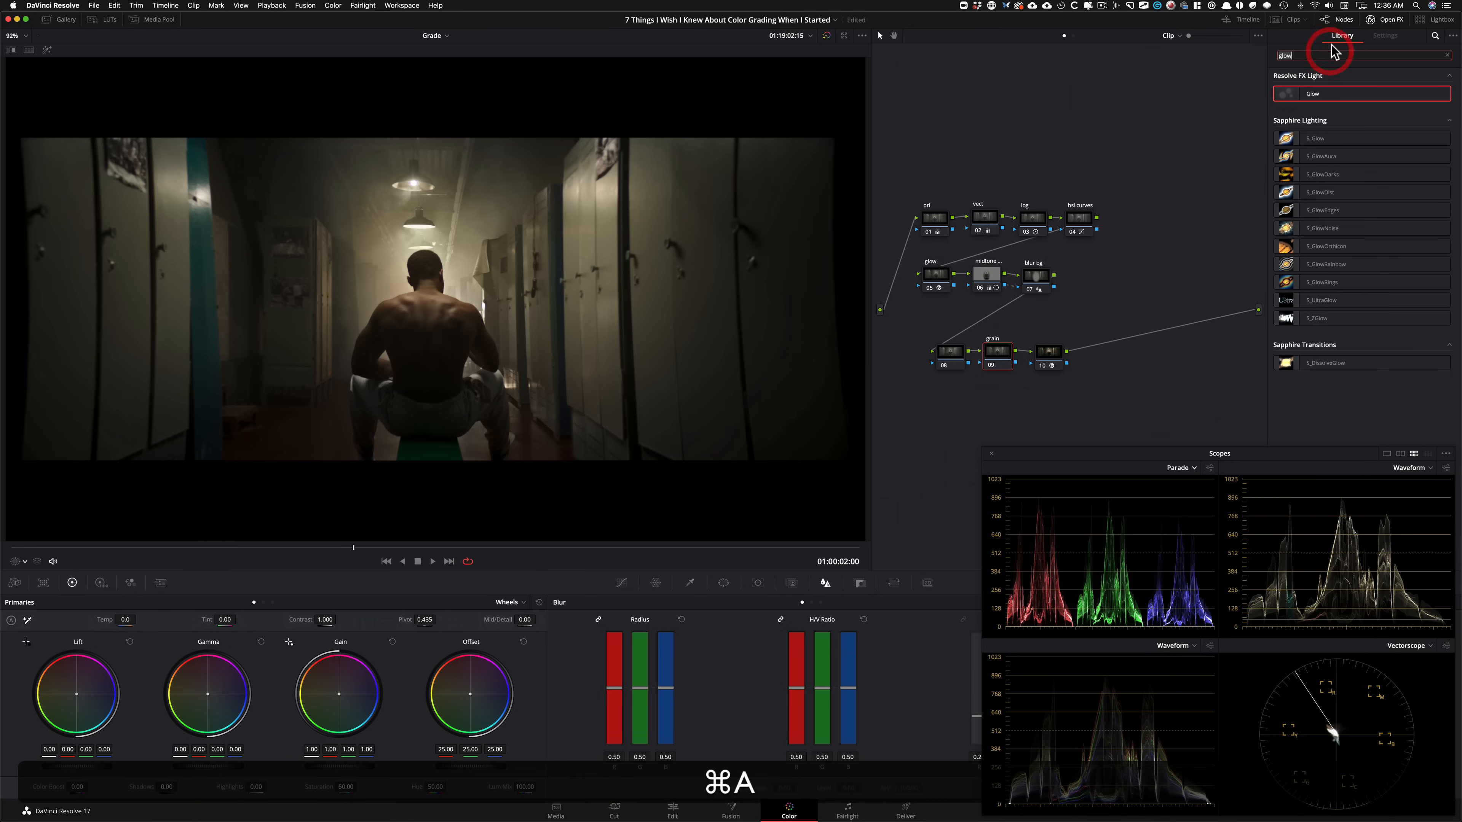
{"action": "type", "text": "gra"}
{"action": "left_click_drag", "start_coordinate": [1324, 96], "coordinate": [998, 360]}
Try the 16mm Reversal film grain preset, then choose 16mm Archival Print instead.
{"action": "left_click", "coordinate": [1380, 89]}
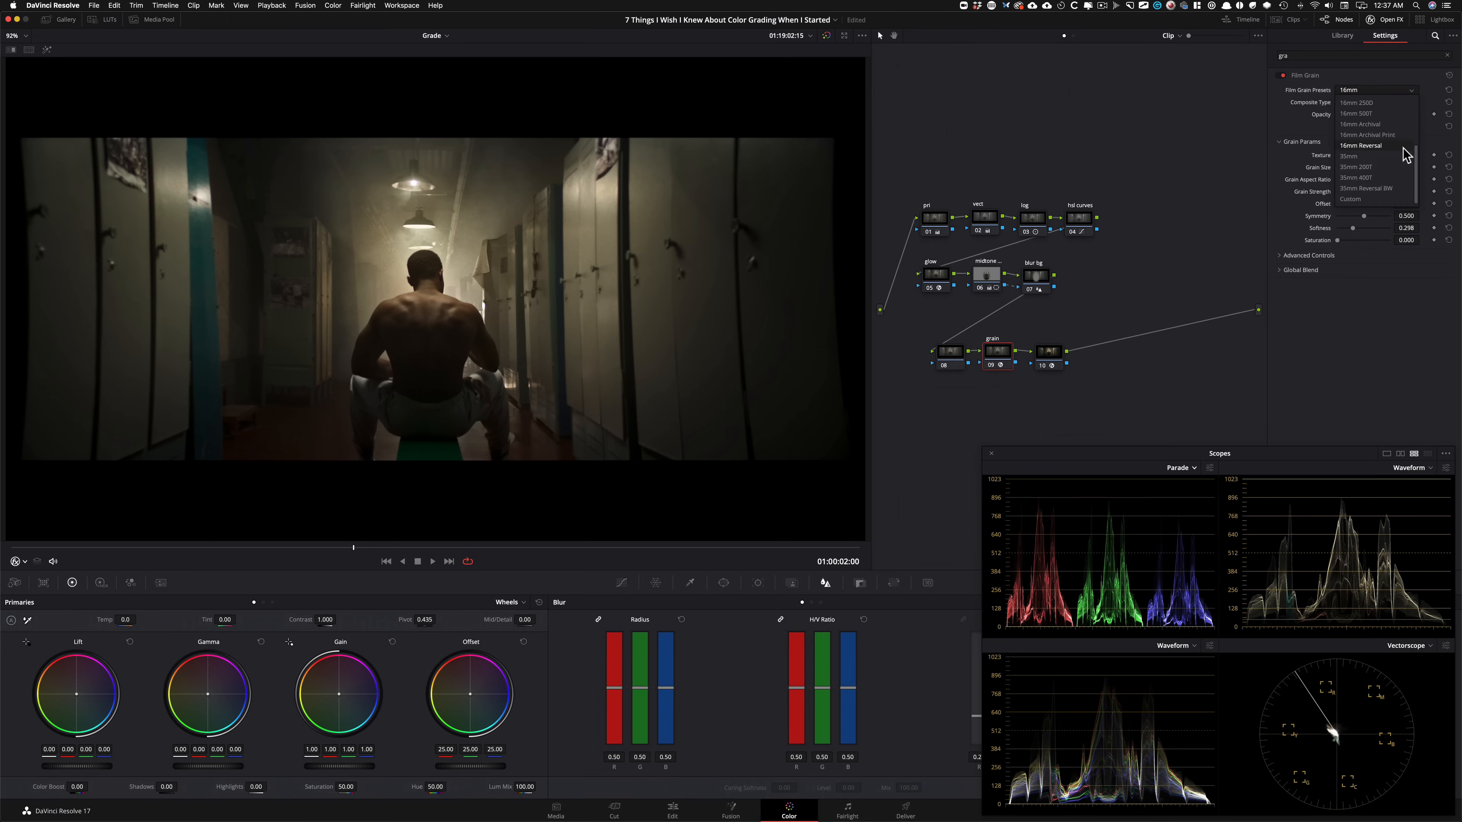
{"action": "left_click", "coordinate": [1372, 145]}
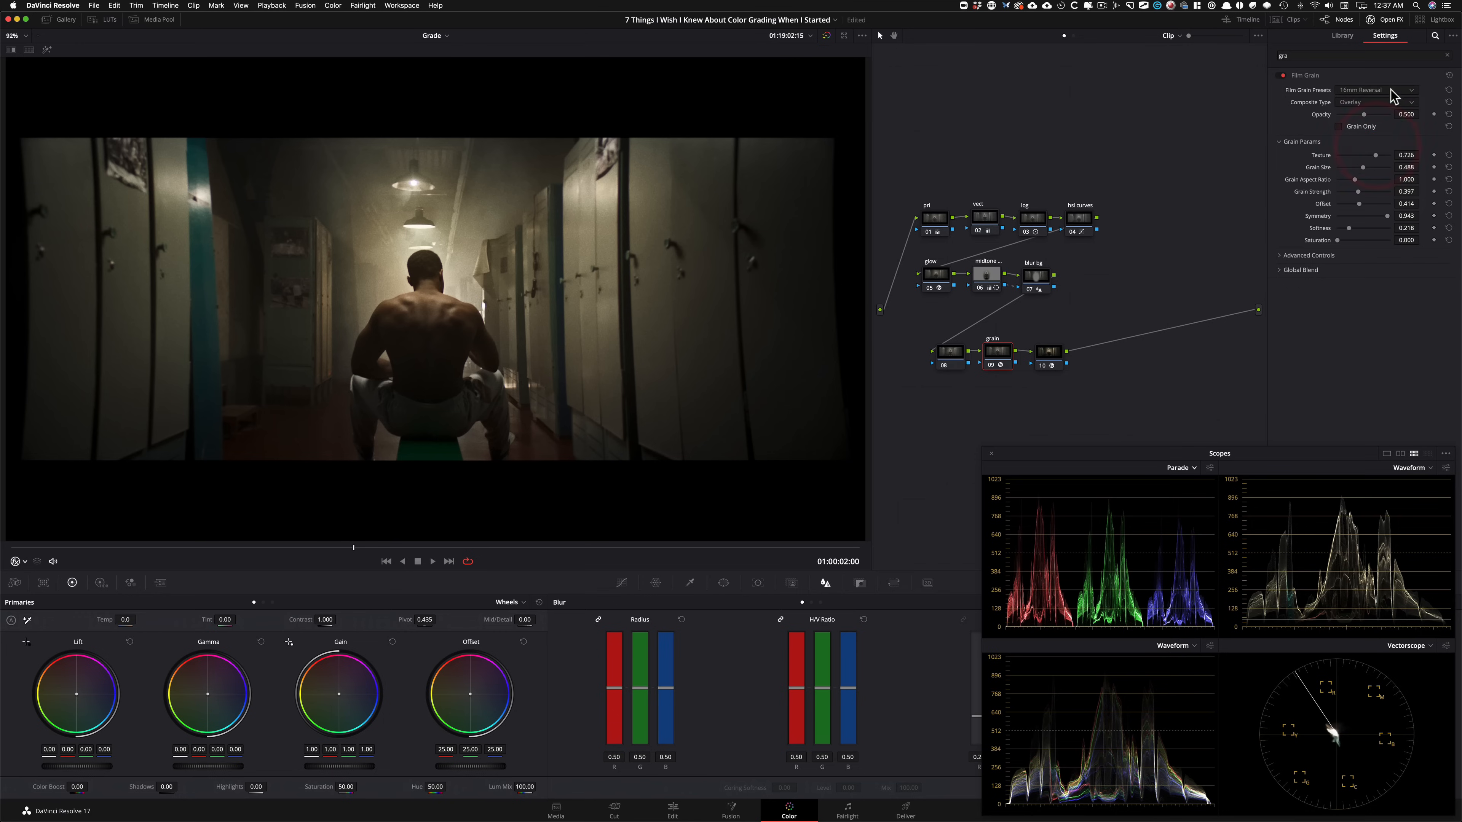
{"action": "left_click", "coordinate": [1369, 92]}
{"action": "left_click", "coordinate": [1392, 131]}
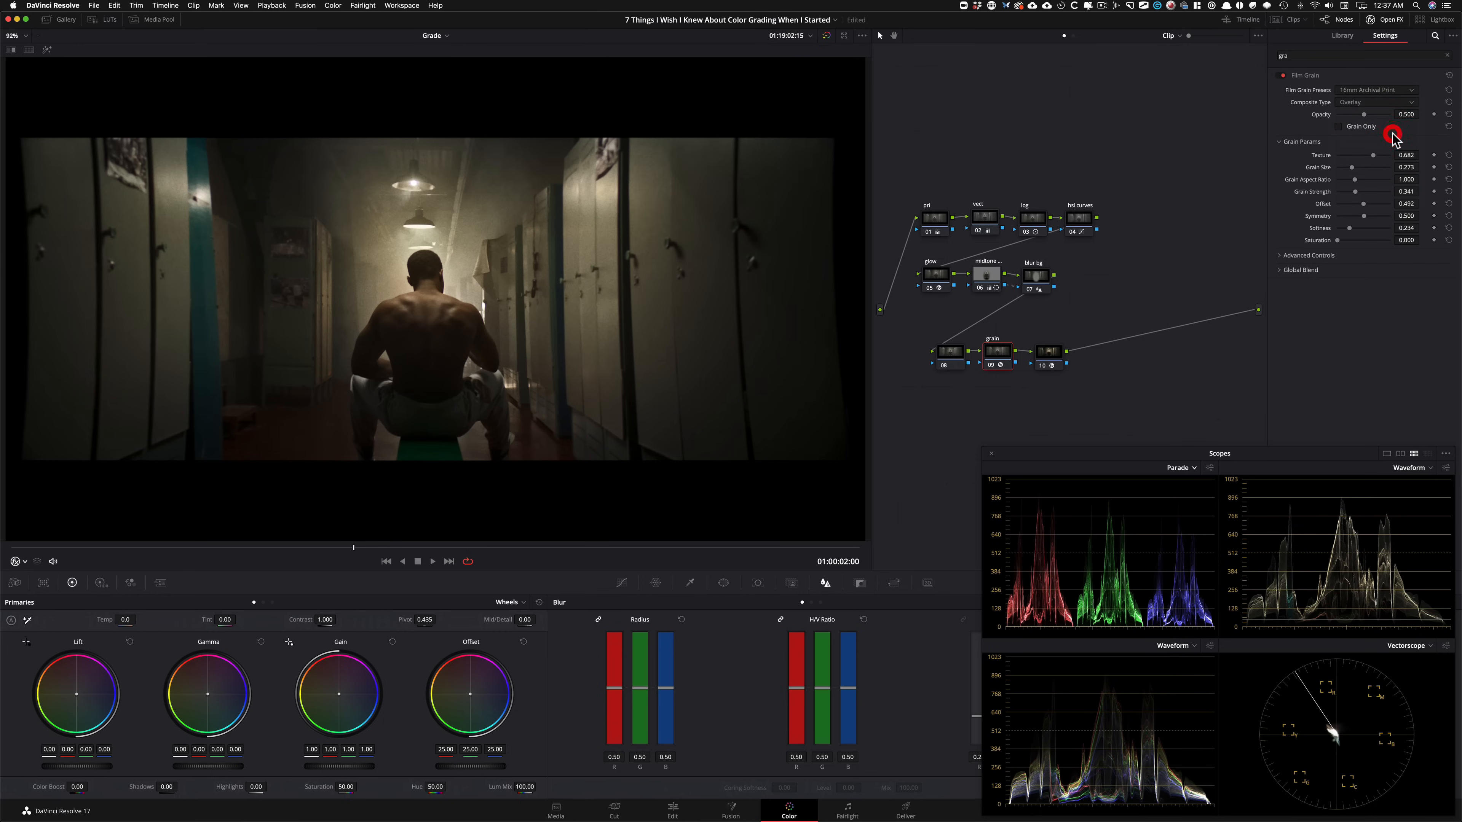
Inspect the grain on the man's shoulder and set the Film Grain saturation to 0.170.
{"action": "scroll", "coordinate": [356, 299], "scroll_direction": "up", "scroll_amount": 10}
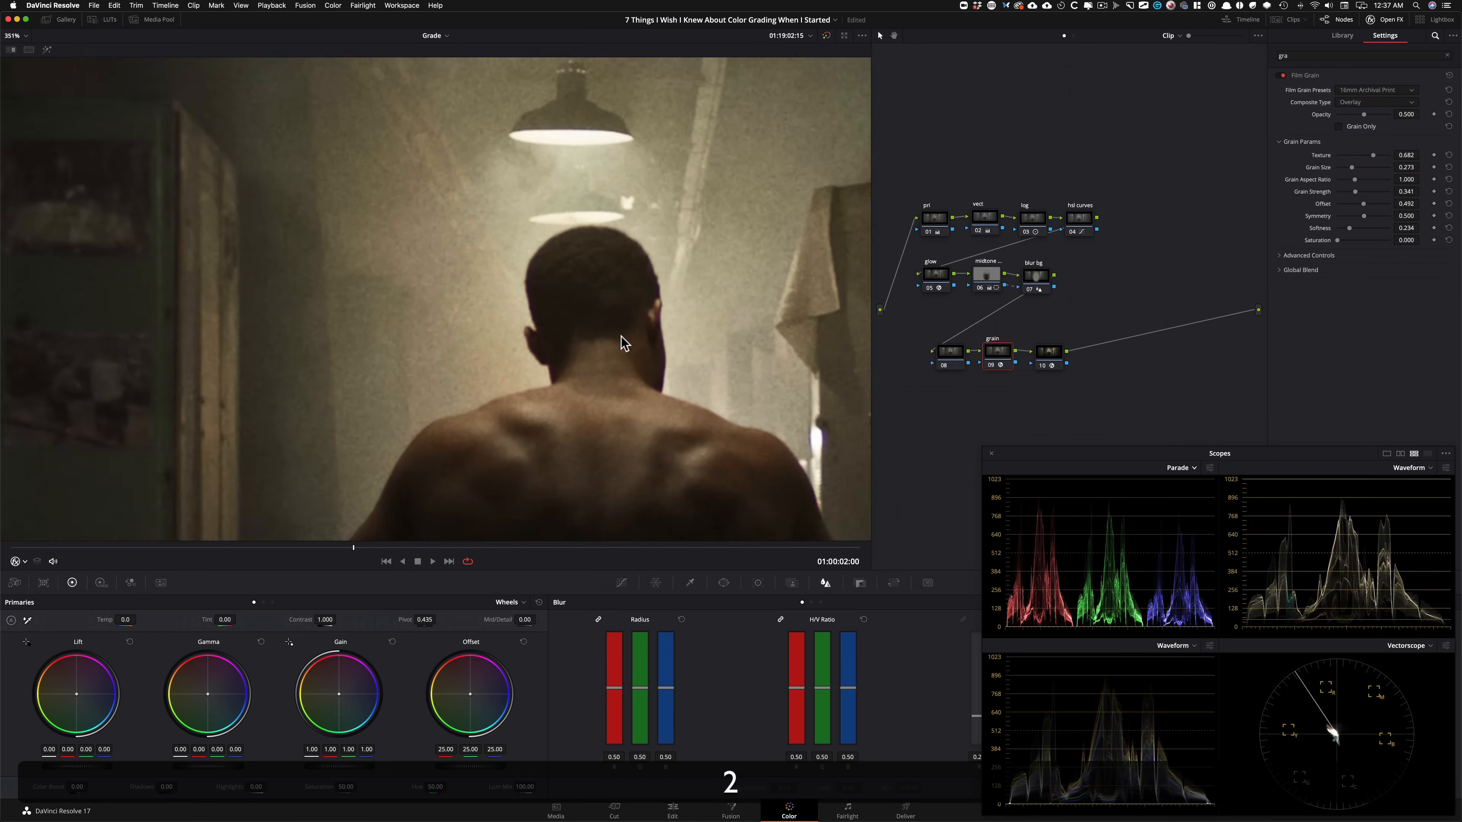
{"action": "scroll", "coordinate": [723, 263], "scroll_direction": "up", "scroll_amount": 2}
{"action": "left_click_drag", "start_coordinate": [722, 262], "coordinate": [633, 157]}
{"action": "left_click_drag", "start_coordinate": [652, 254], "coordinate": [640, 245]}
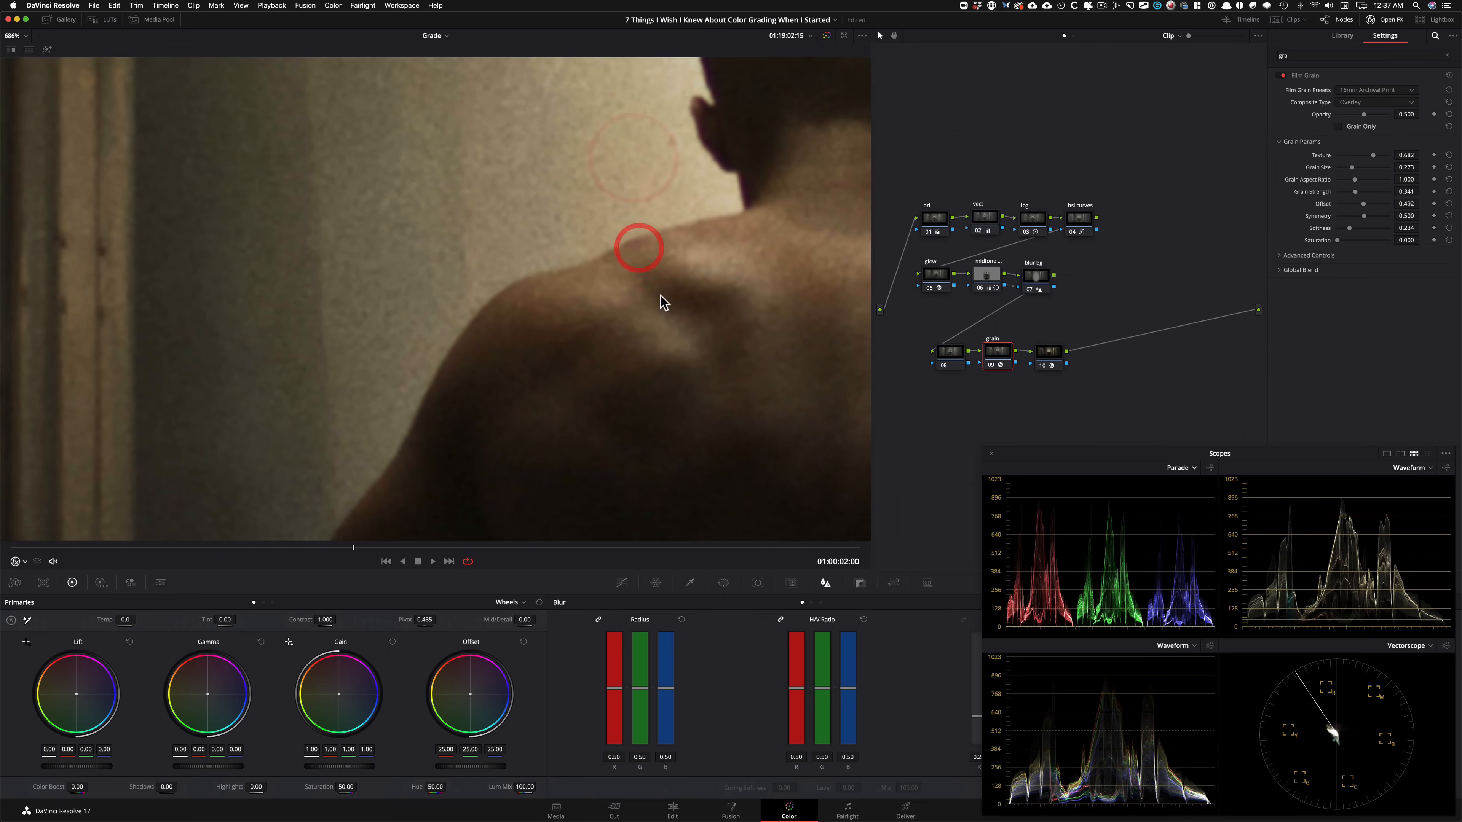
{"action": "left_click_drag", "start_coordinate": [663, 299], "coordinate": [633, 315]}
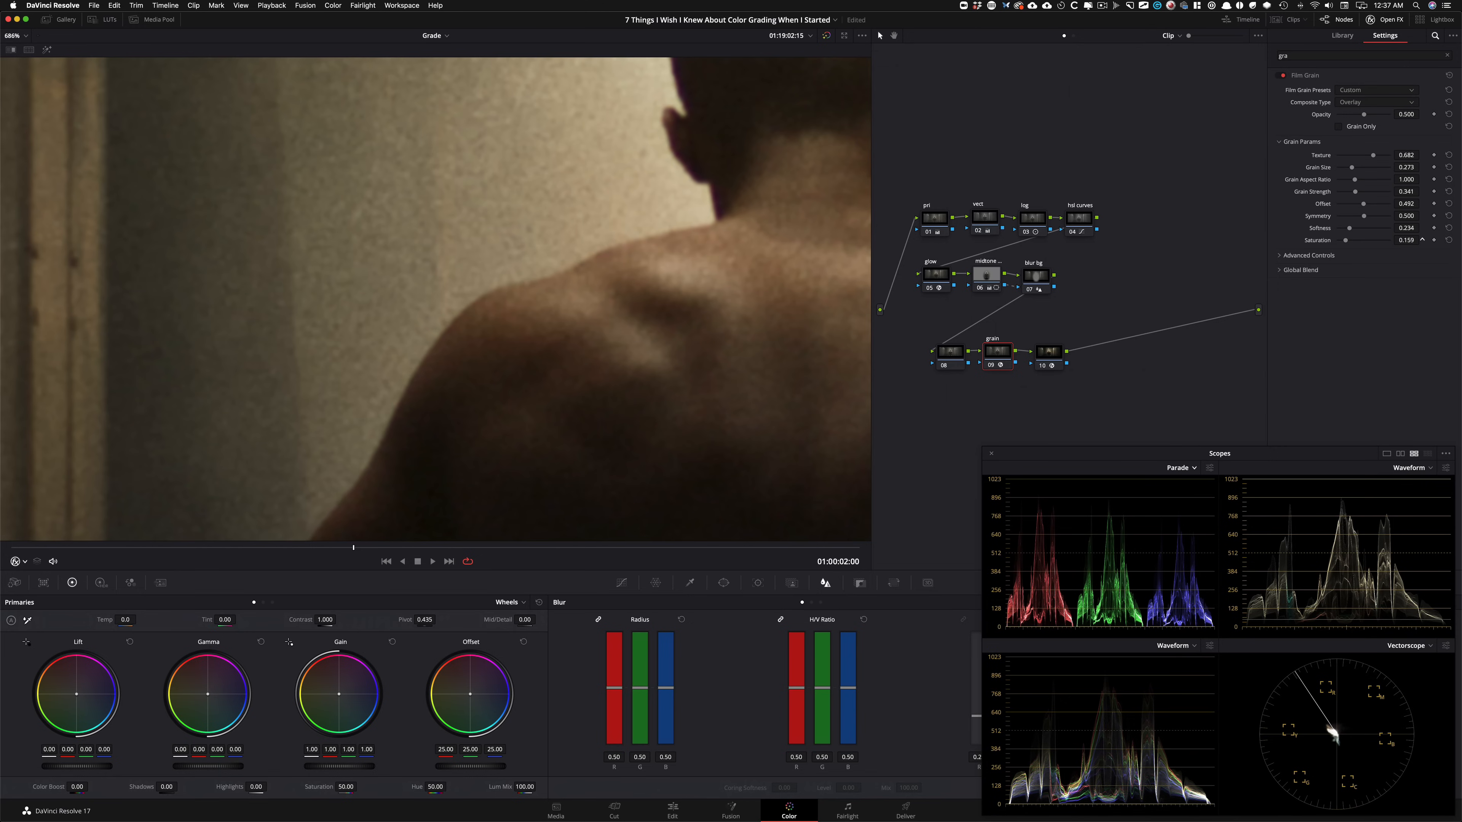
Compare the image with the grain node off and on, both close up and in the full frame.
{"action": "key", "text": "super+d"}
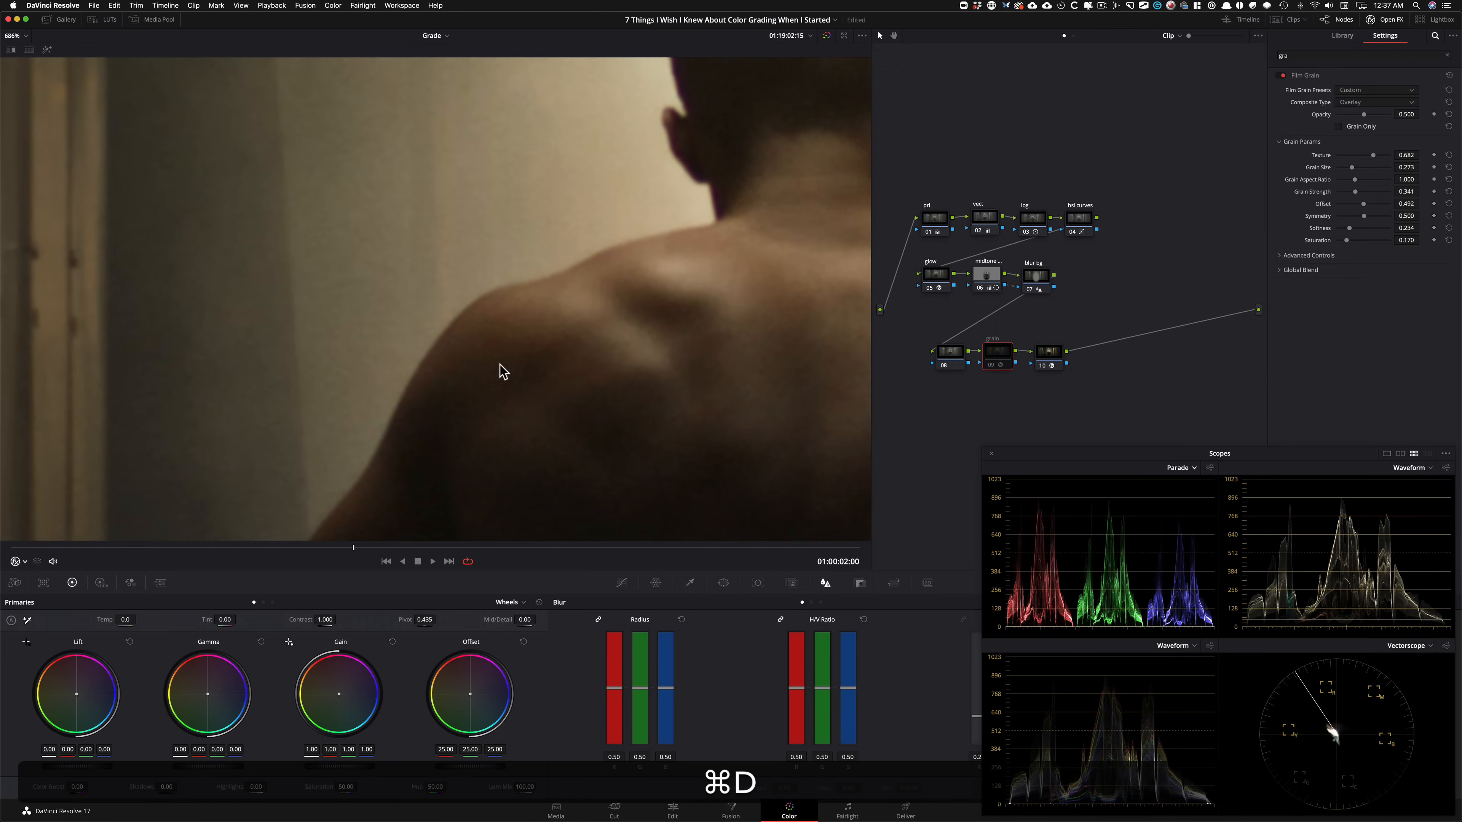
{"action": "left_click_drag", "start_coordinate": [556, 269], "coordinate": [346, 262]}
{"action": "key", "text": "super+d"}
{"action": "key", "text": "super+d"}
{"action": "key", "text": "super+3"}
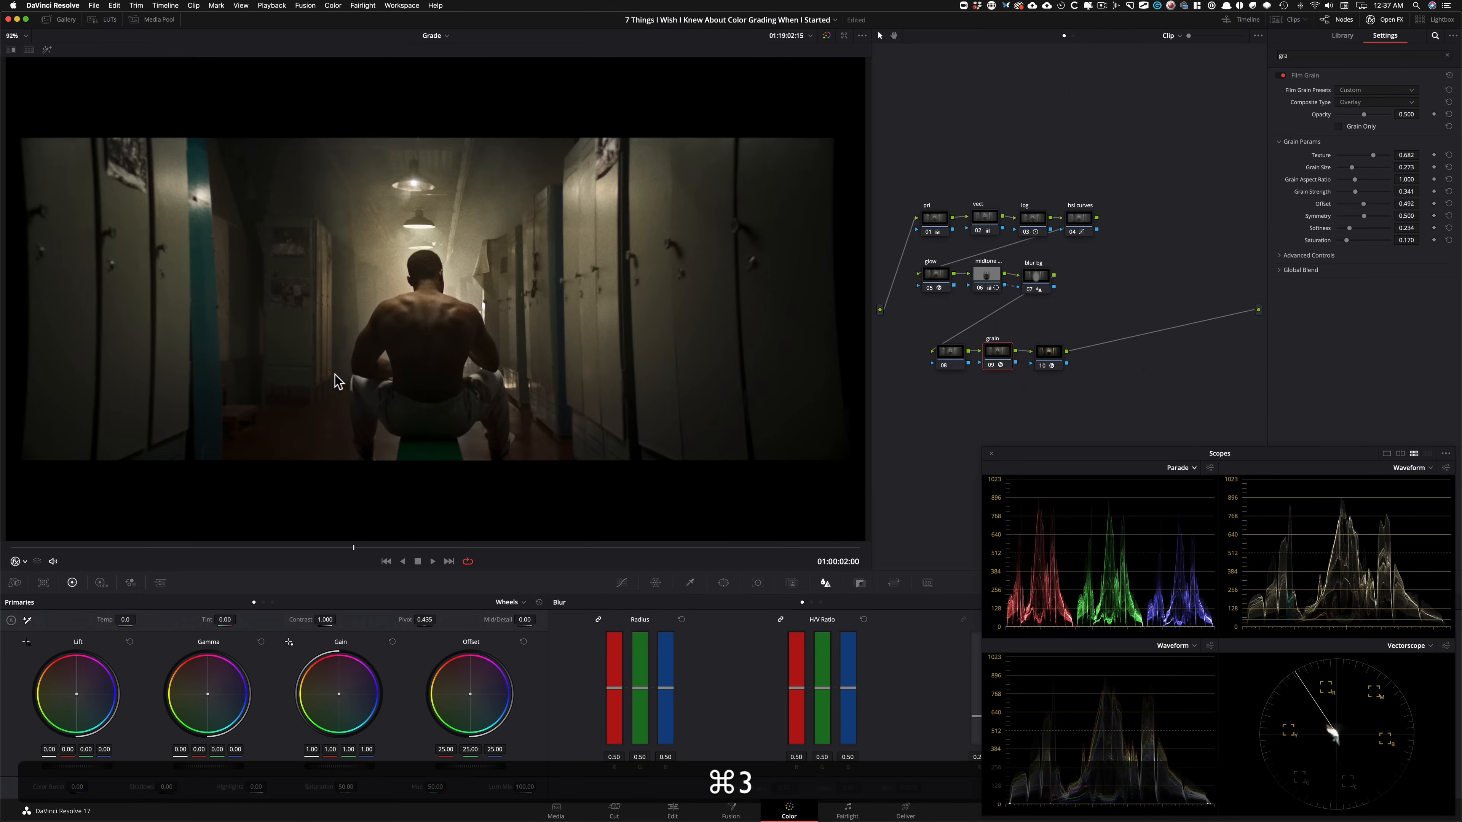
{"action": "key", "text": "super+d"}
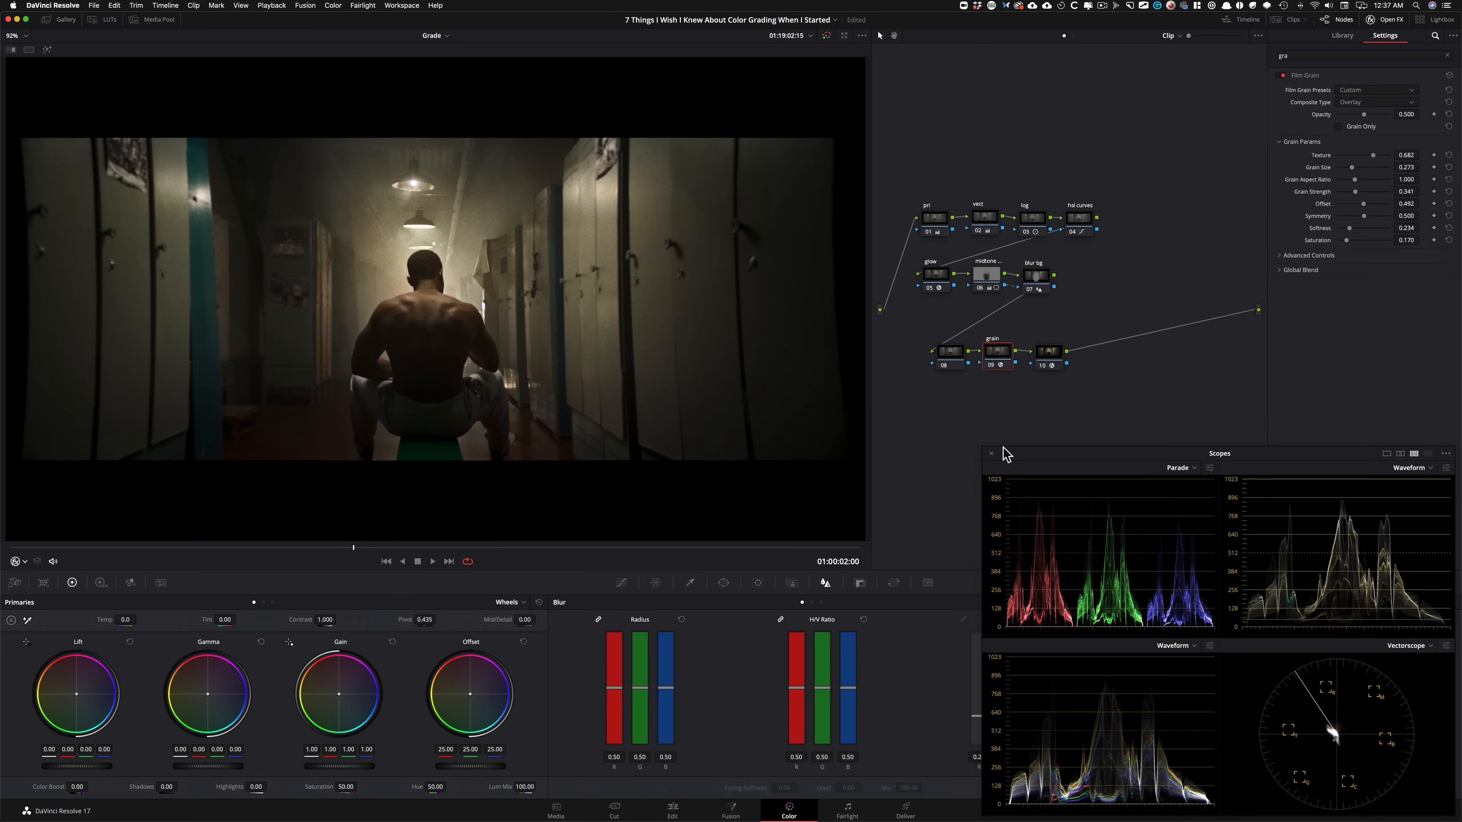
Label the final node 10, which holds the Color Space Transform, "cst".
{"action": "left_click", "coordinate": [985, 410]}
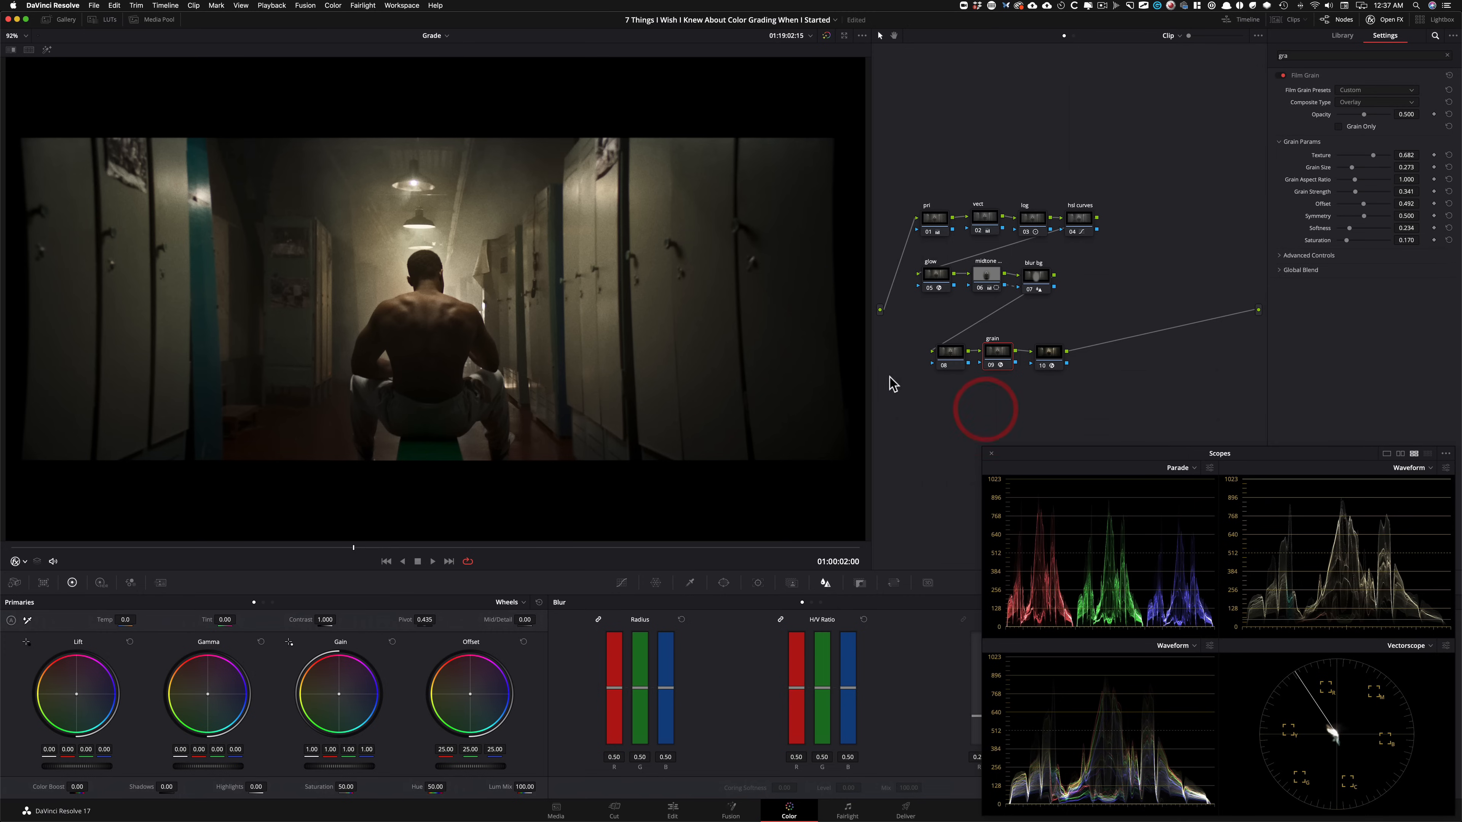
{"action": "left_click", "coordinate": [1050, 359]}
{"action": "key", "text": "Tab"}
{"action": "type", "text": "cst"}
{"action": "key", "text": "Return"}
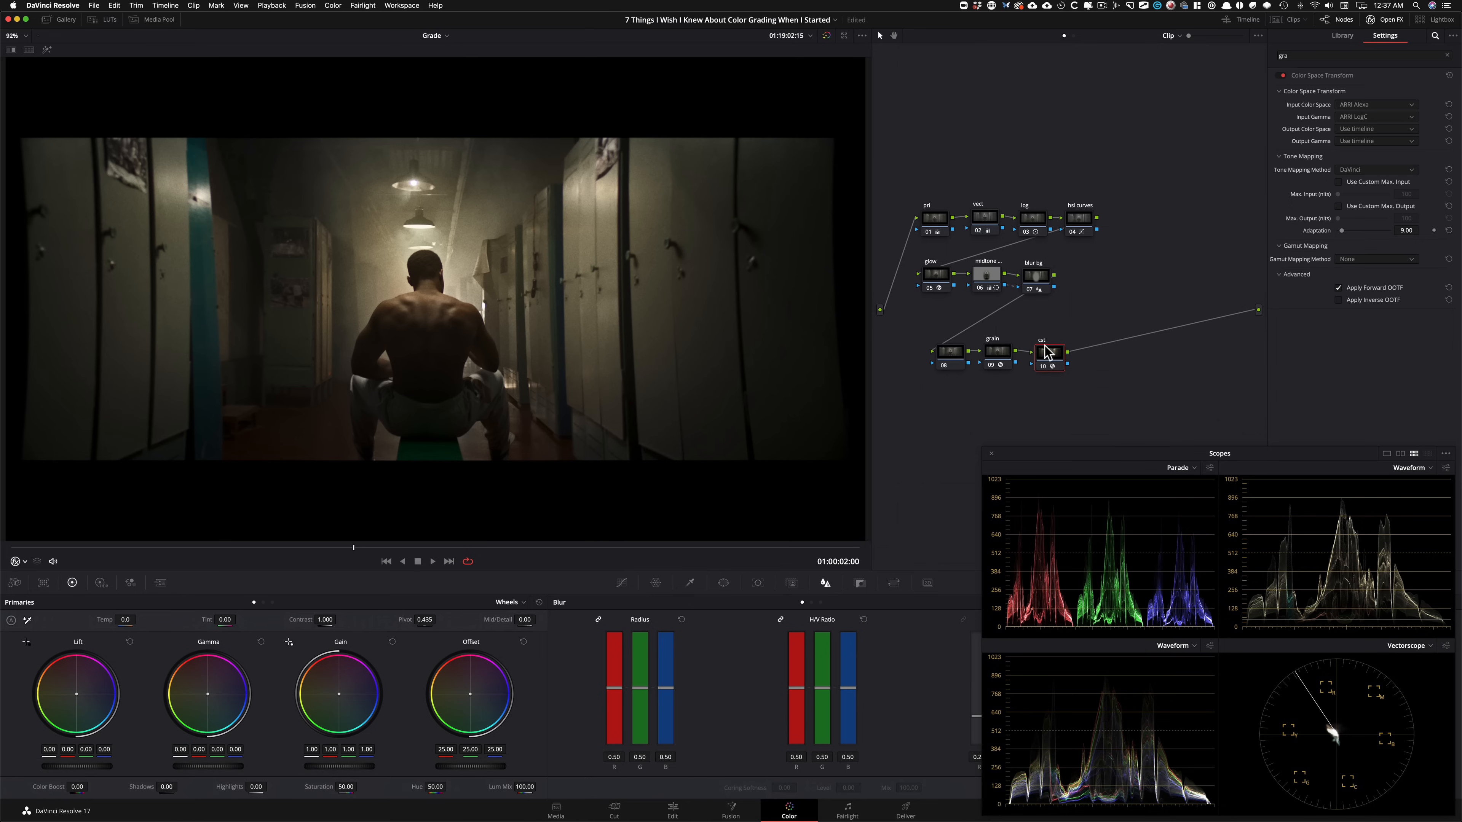
Compare the image with the glow, midtone, blur bg and grain nodes switched off and on together.
{"action": "left_click", "coordinate": [928, 272]}
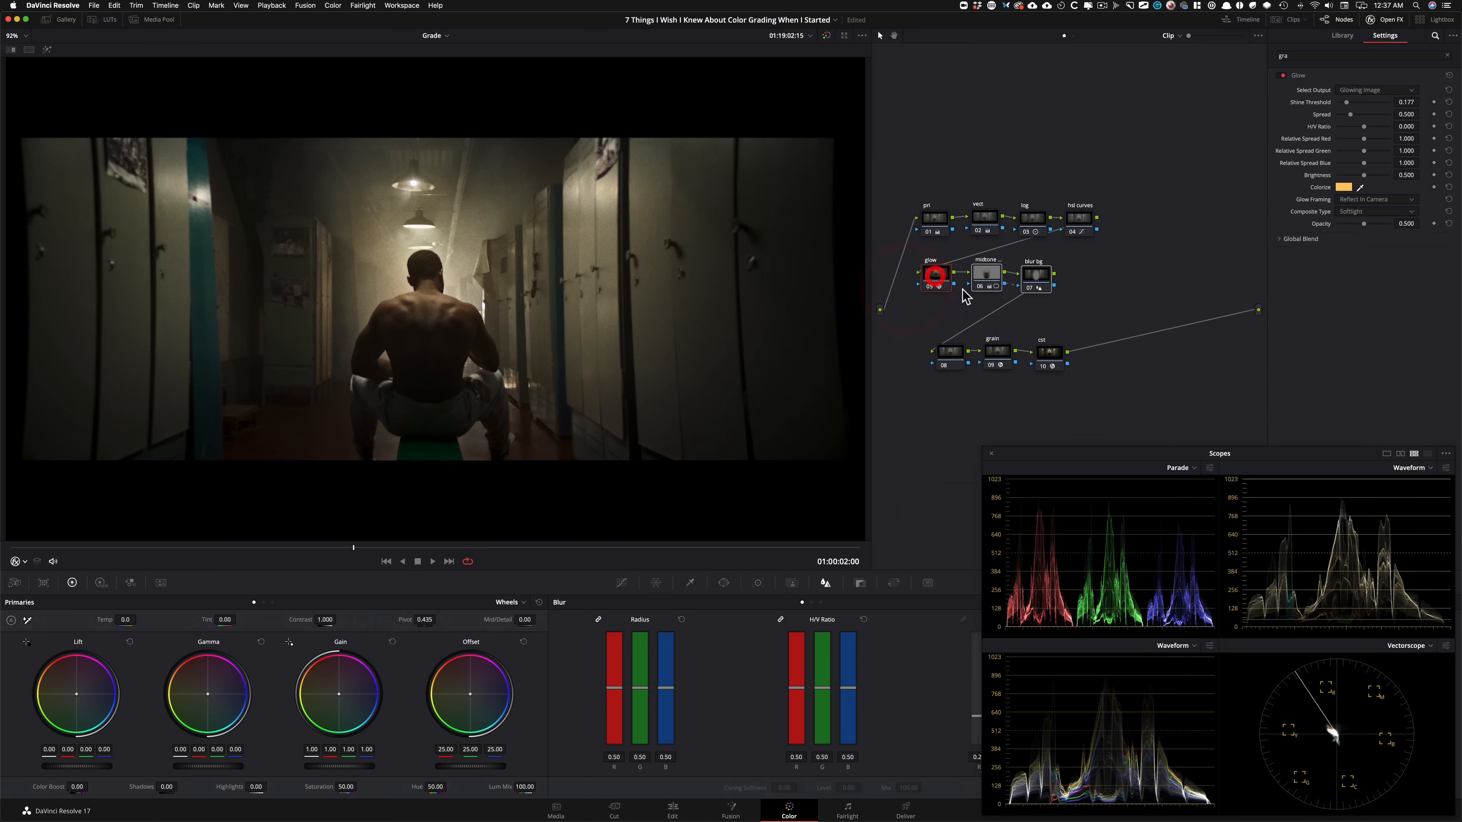
{"action": "left_click_drag", "start_coordinate": [930, 276], "coordinate": [931, 277]}
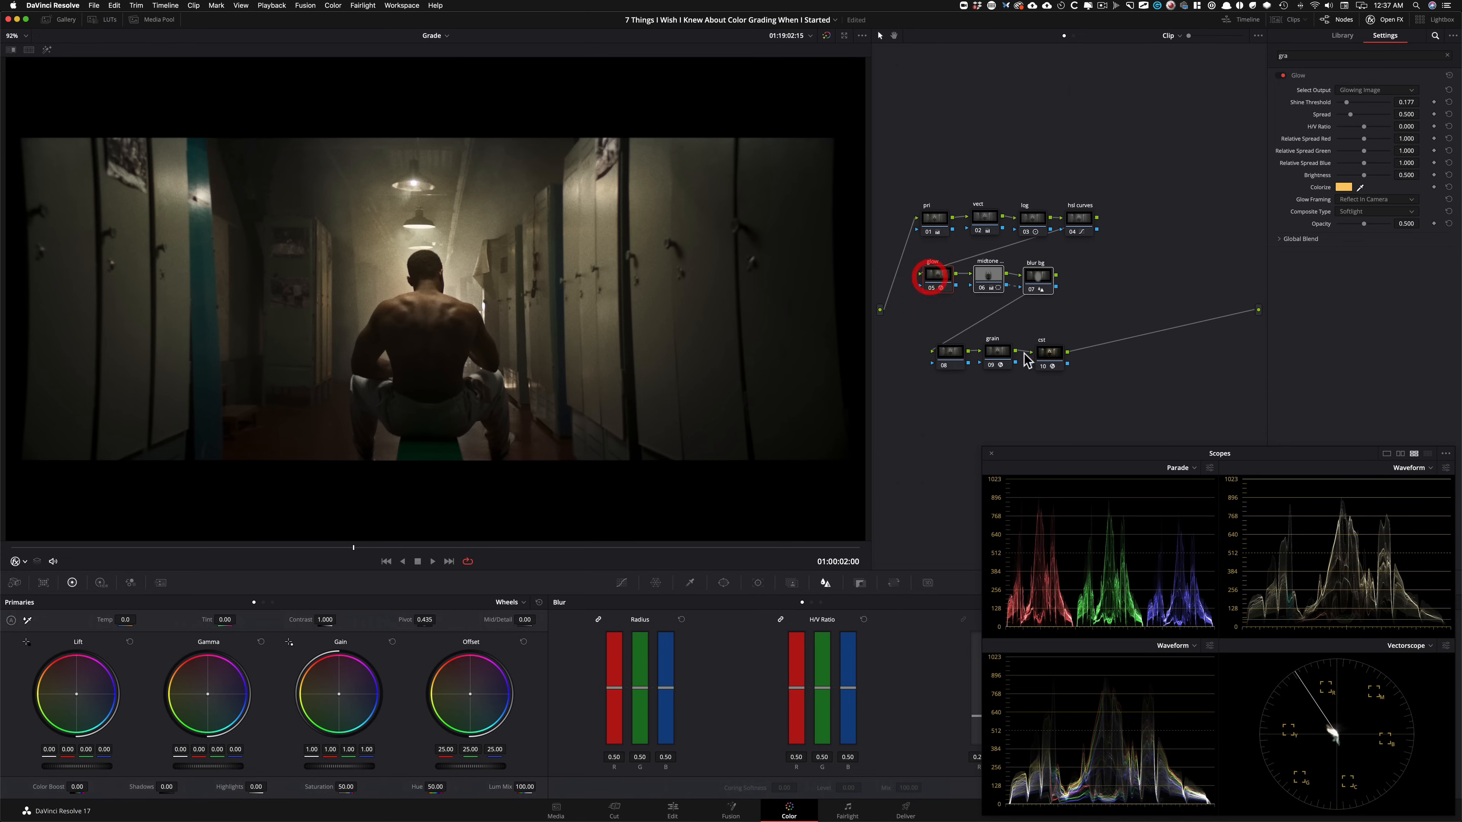
{"action": "left_click", "coordinate": [998, 354], "text": "super"}
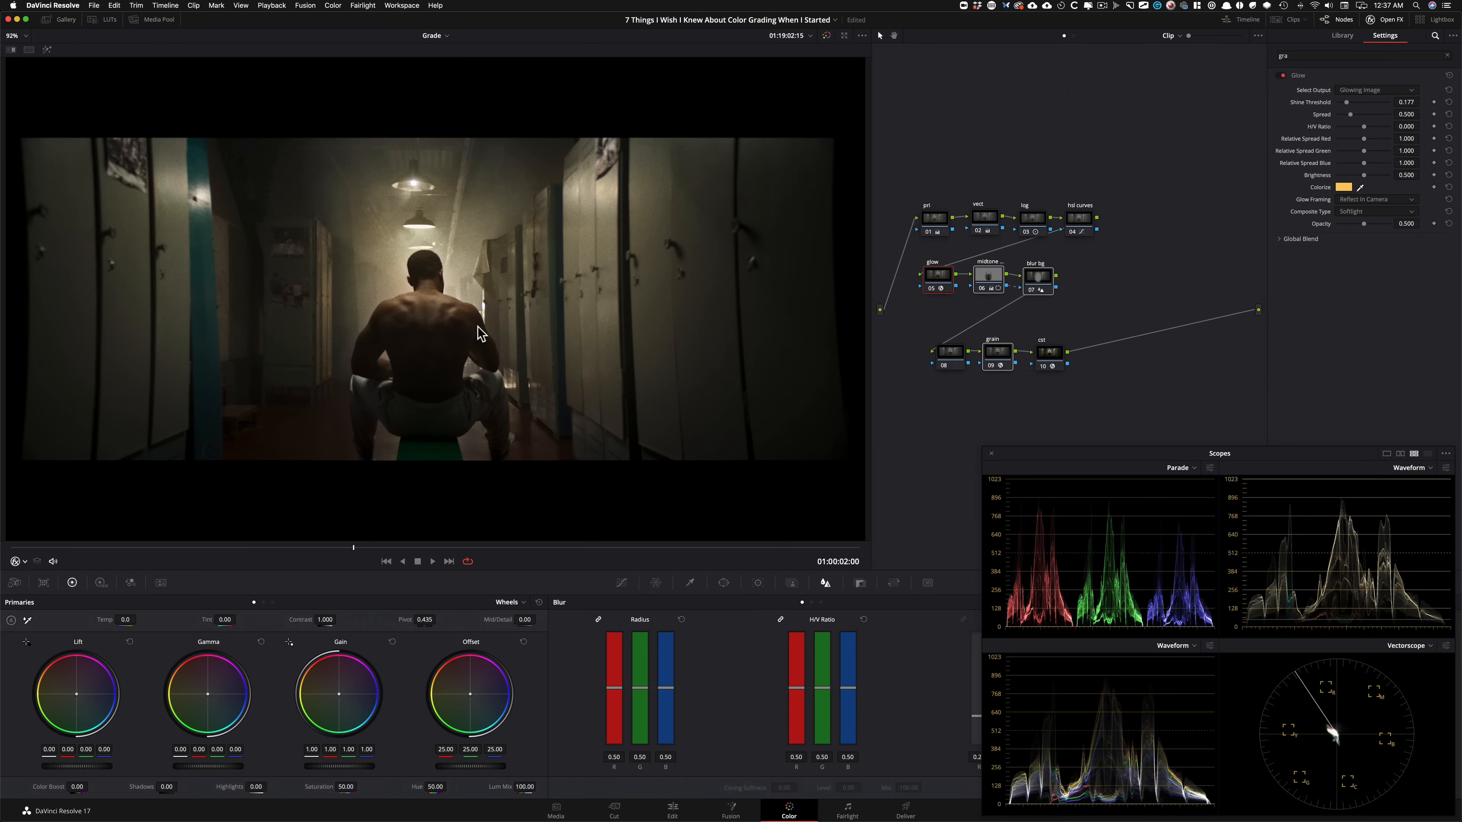
{"action": "key", "text": "super+d"}
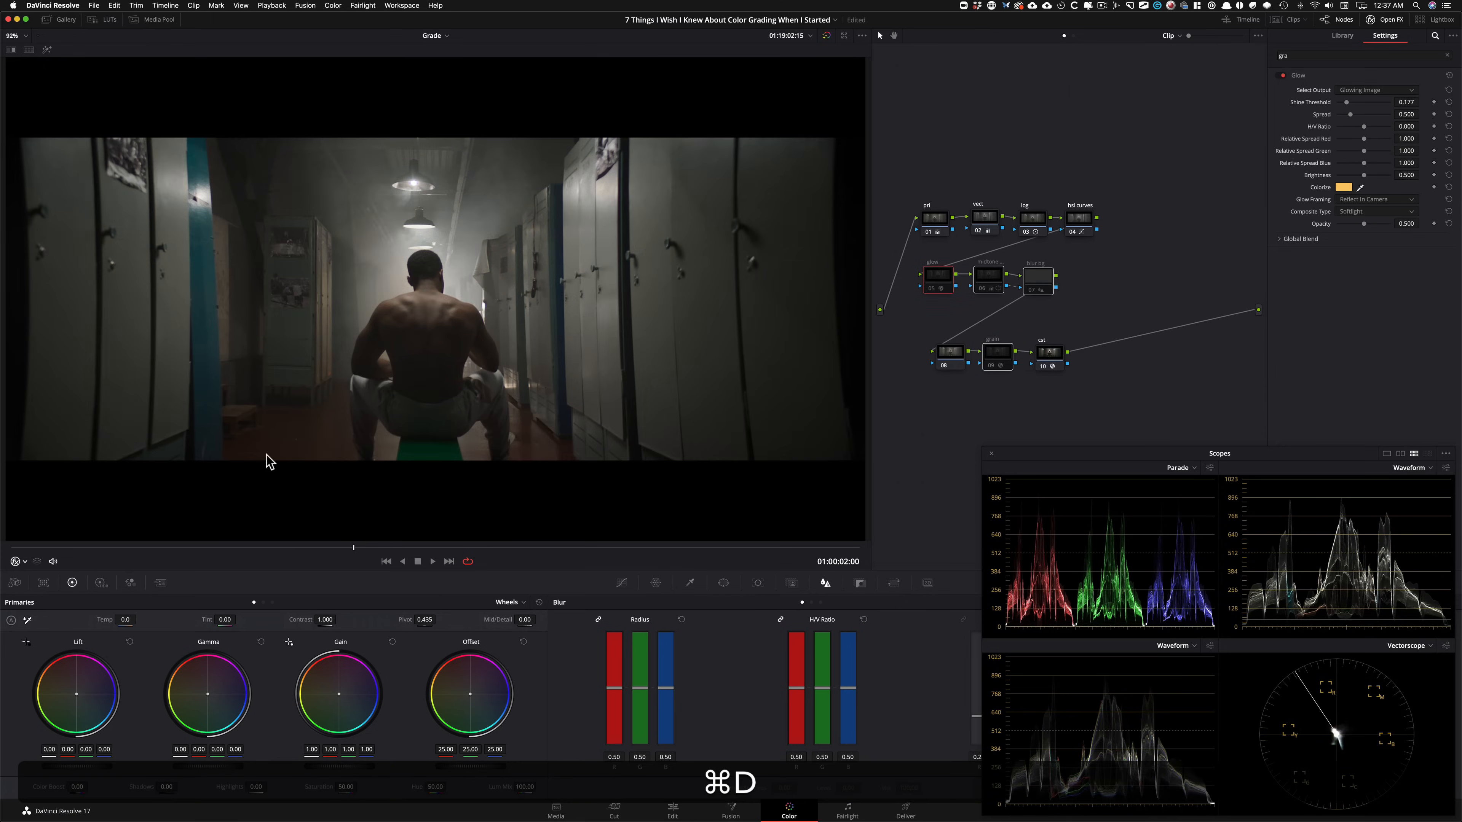
{"action": "key", "text": "super+d"}
{"action": "key", "text": "super+d"}
{"action": "key", "text": "super+d"}
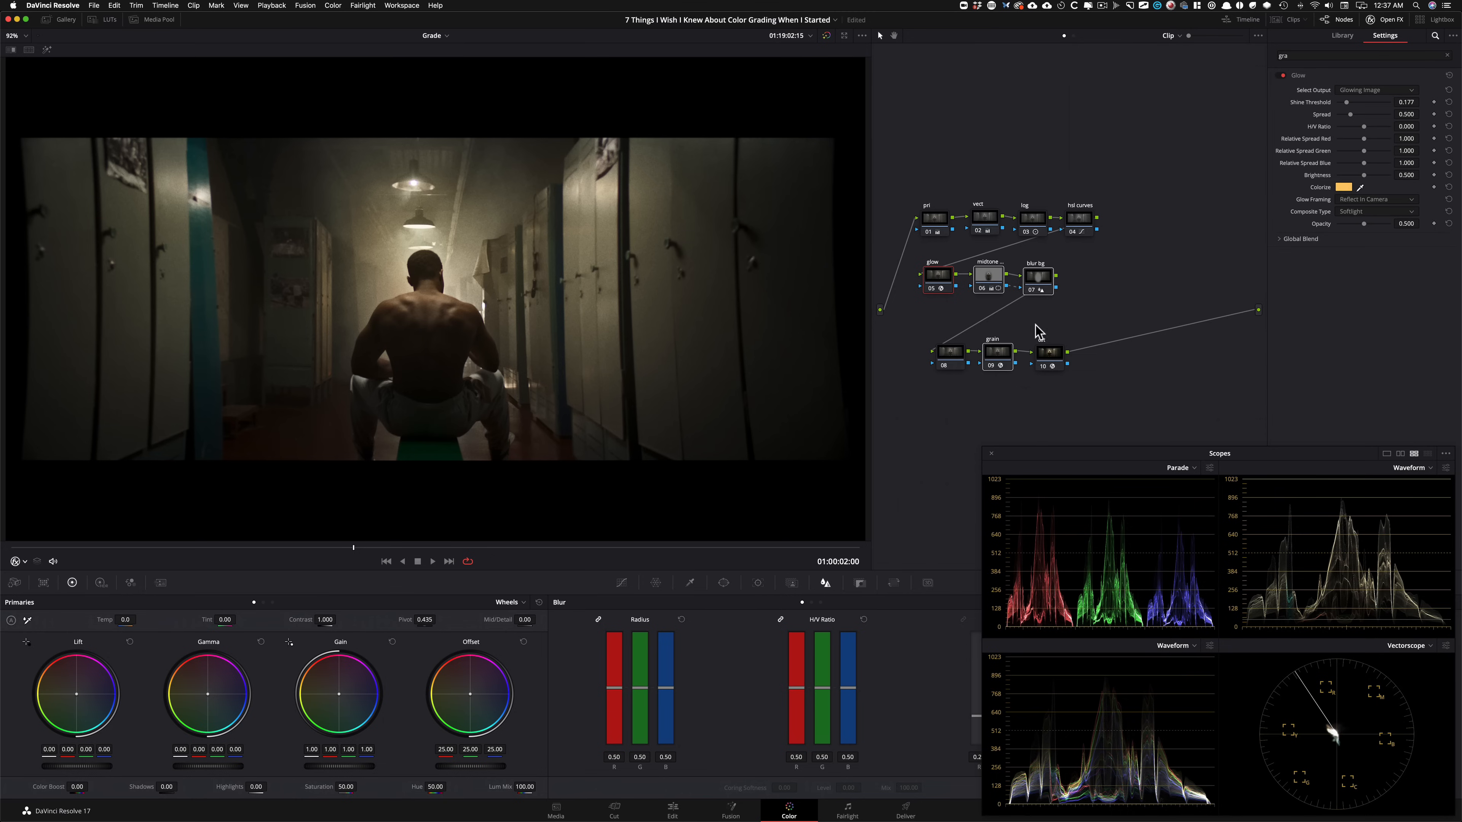
{"action": "key", "text": "super+d"}
{"action": "key", "text": "super+d"}
{"action": "key", "text": "super+d"}
{"action": "key", "text": "super+d"}
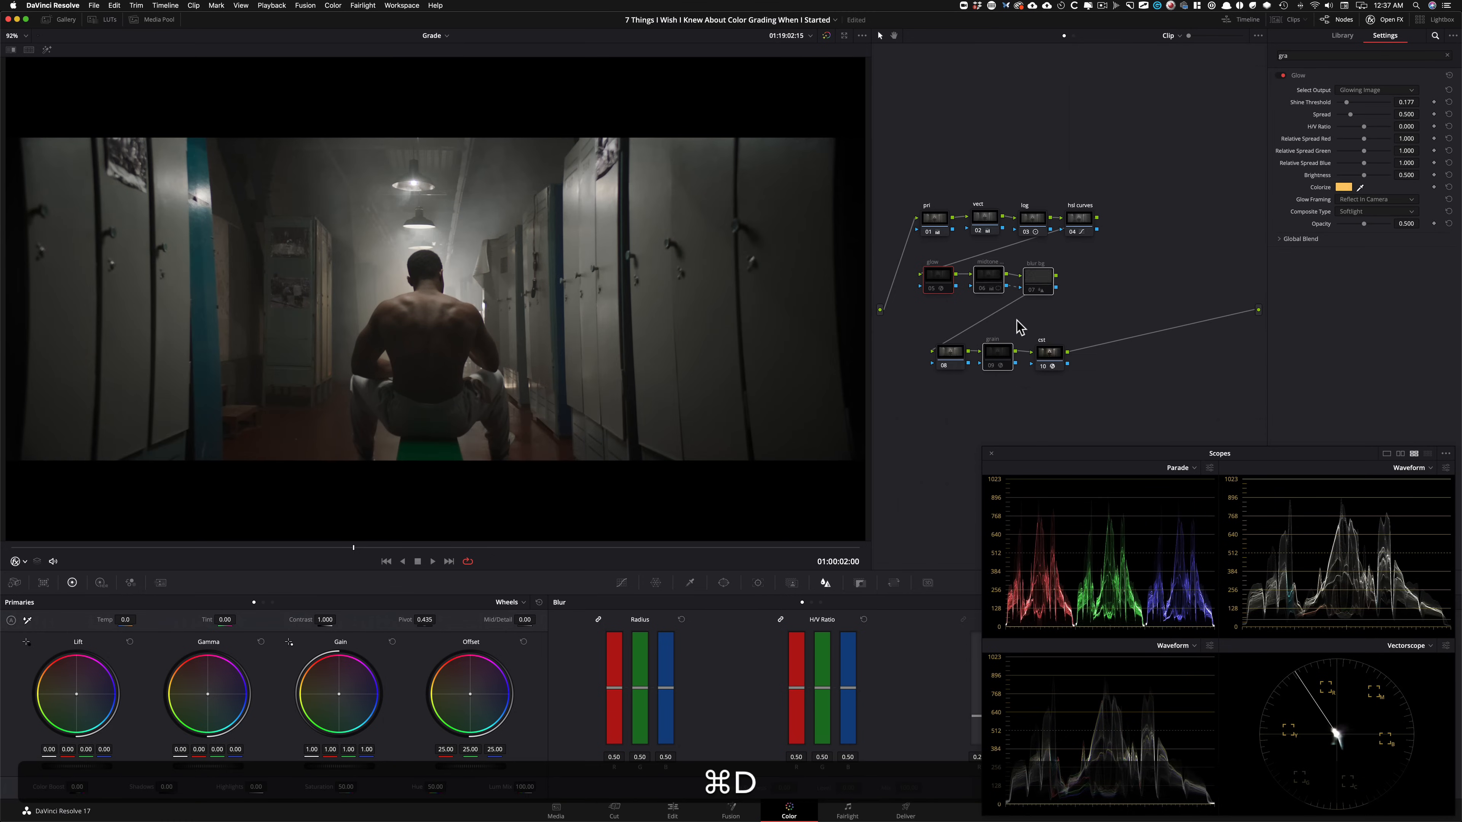
{"action": "key", "text": "super+d"}
{"action": "key", "text": "super+d"}
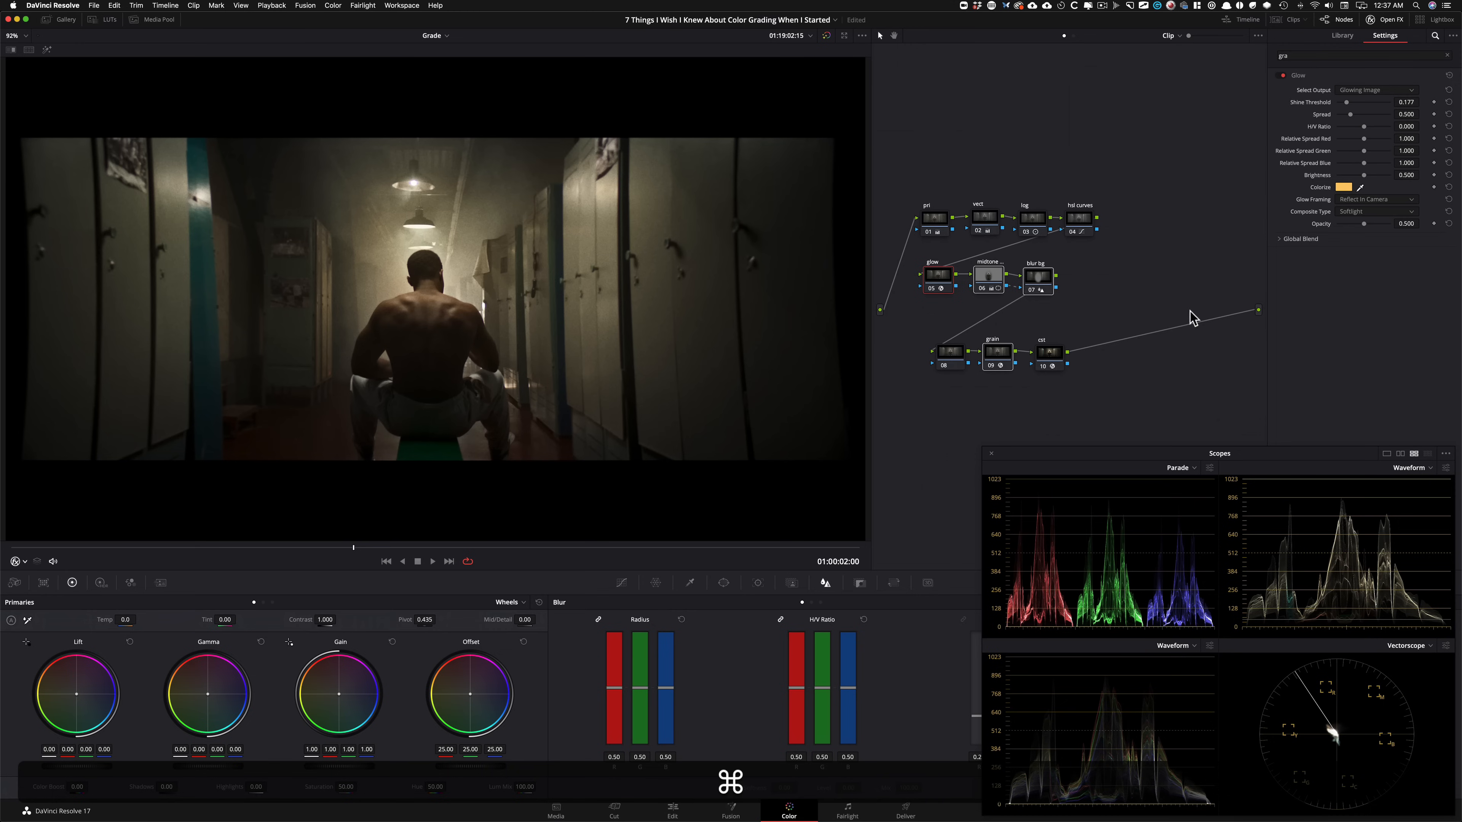
{"action": "key", "text": "super+d"}
{"action": "key", "text": "super+d"}
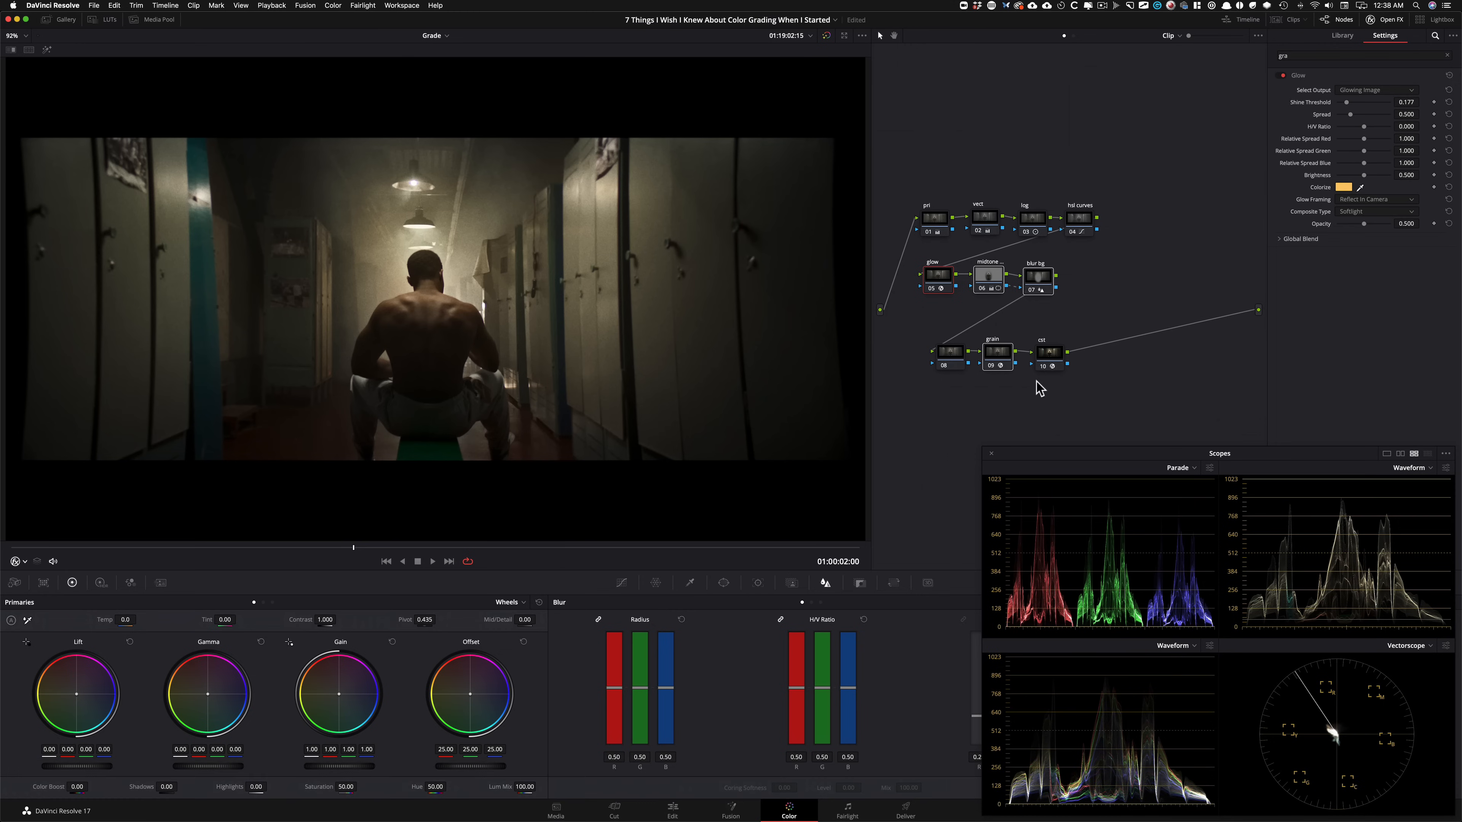
{"action": "key", "text": "super+d"}
{"action": "key", "text": "super+d"}
{"action": "left_click", "coordinate": [1162, 273]}
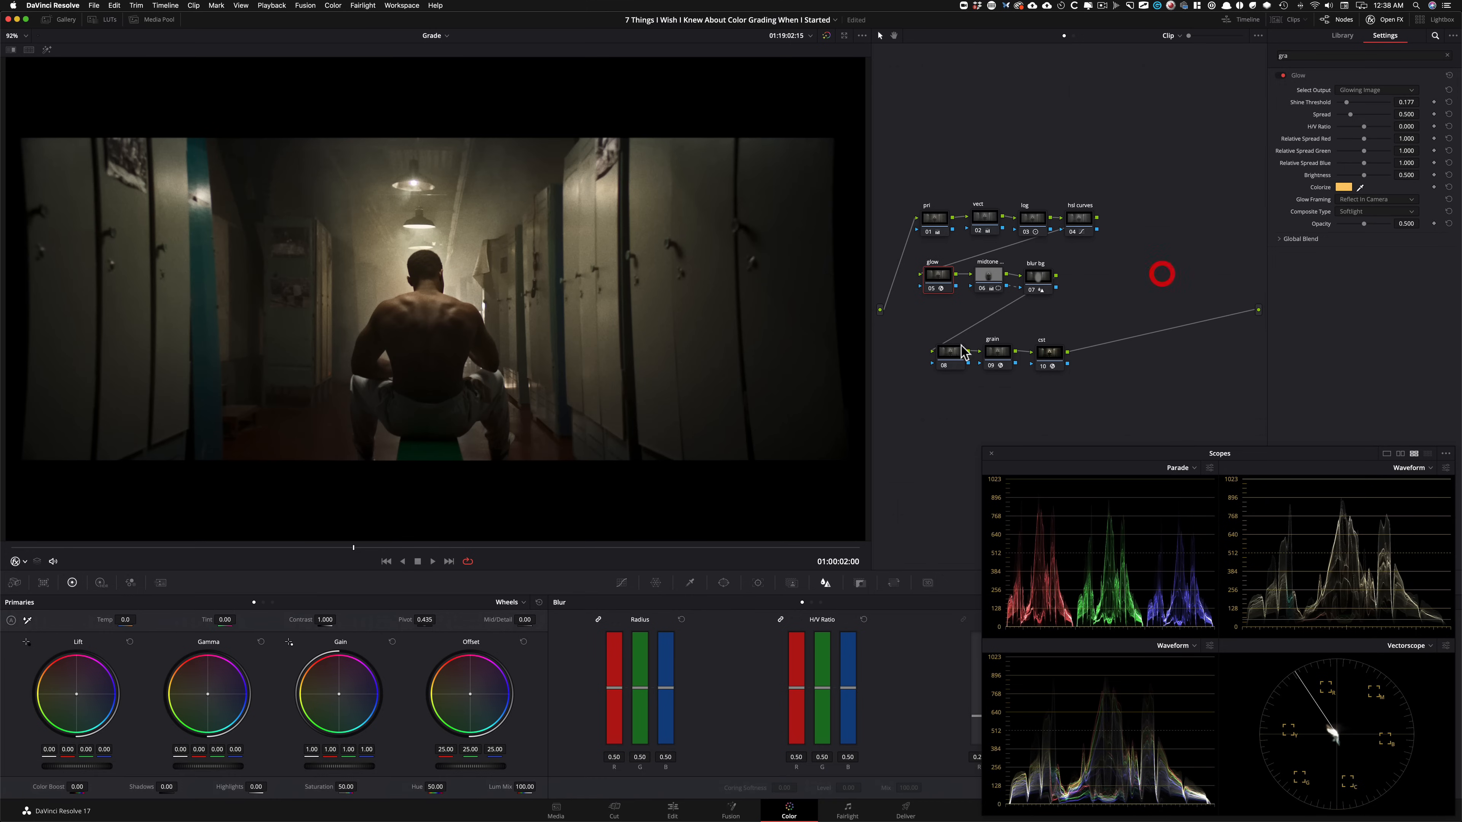
Try a Color Boost of 8.47 on node 08, comparing the image with that node off and on.
{"action": "left_click", "coordinate": [957, 367]}
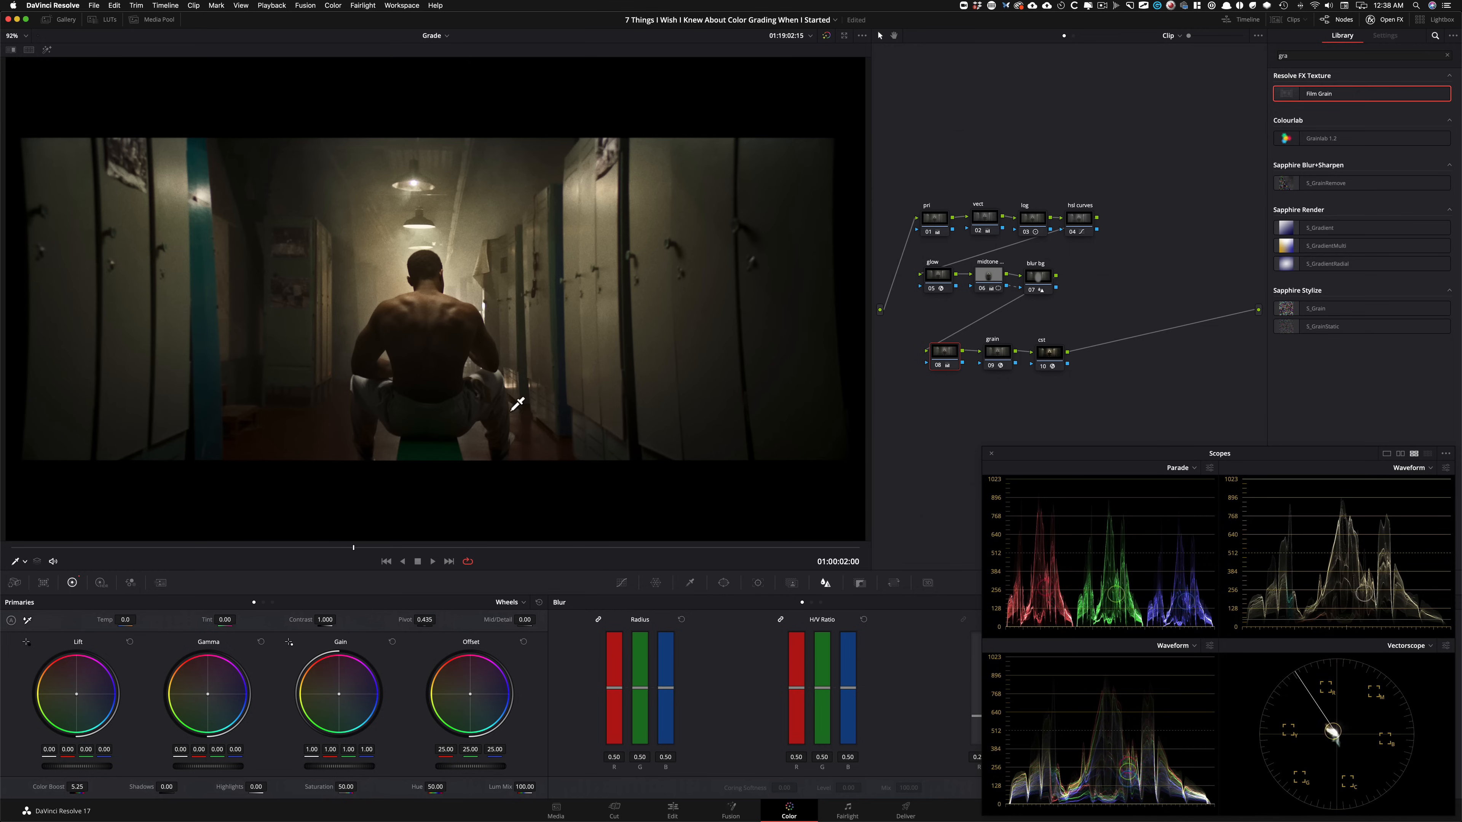
{"action": "key", "text": "super+d"}
{"action": "key", "text": "super+d"}
{"action": "key", "text": "super+d"}
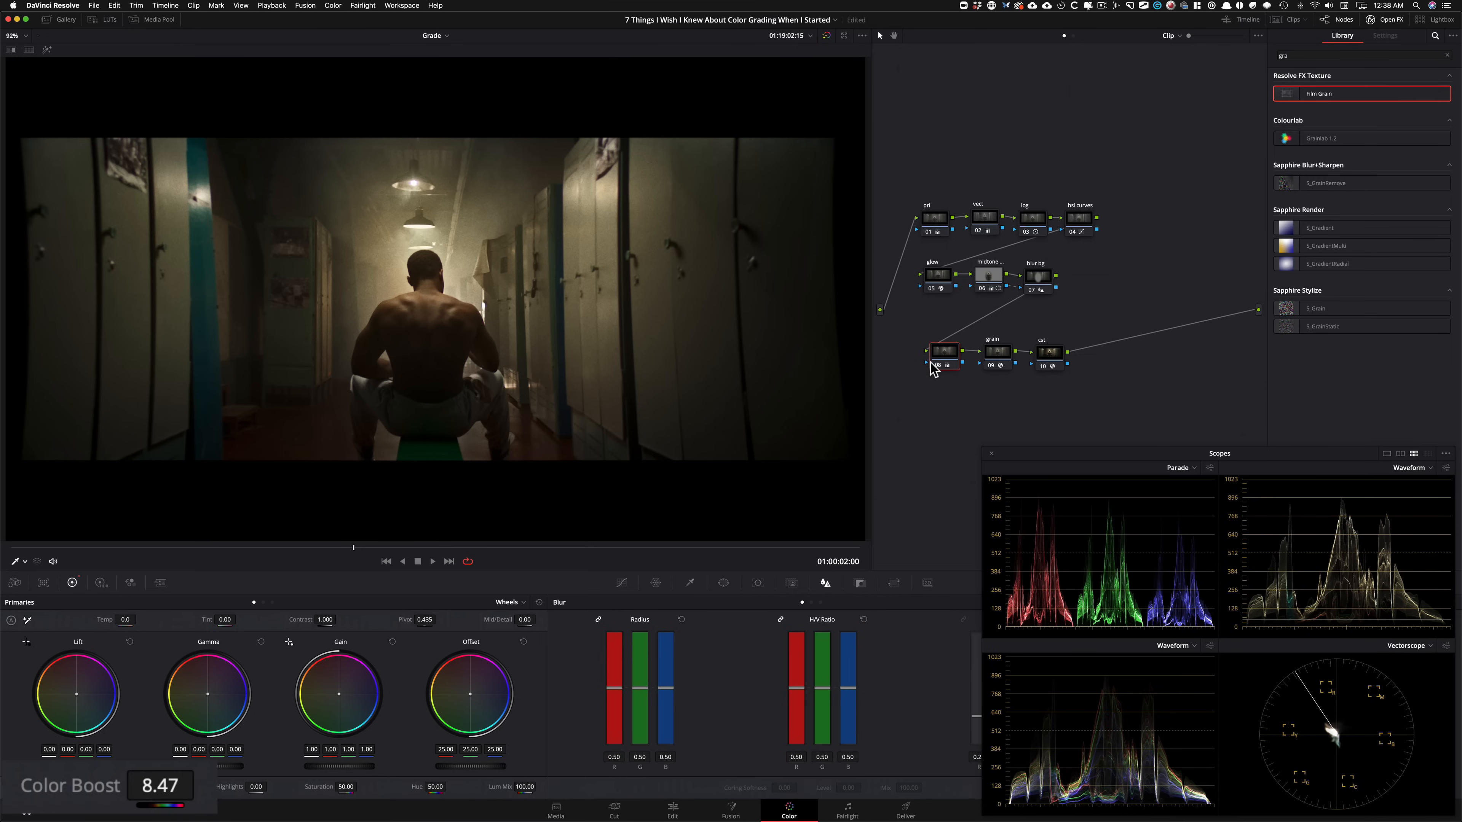
Reset the grade on node 08 and delete the node.
{"action": "left_click", "coordinate": [943, 351], "text": "ctrl"}
{"action": "left_click", "coordinate": [995, 361]}
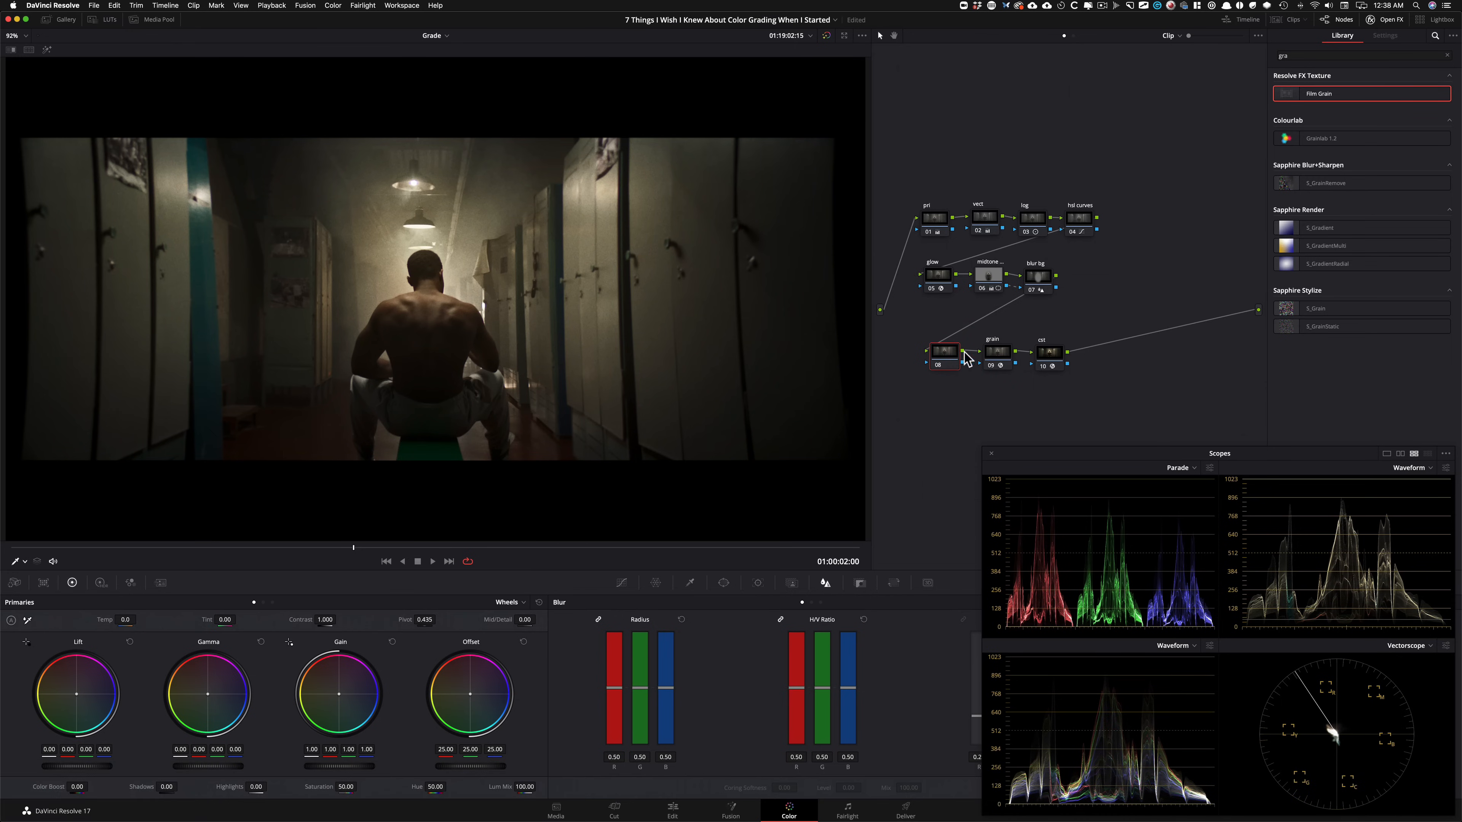
{"action": "key", "text": "BackSpace"}
Tidy the node tree by moving the grain node to the end of the second row and cst to the start of the third.
{"action": "left_click", "coordinate": [1094, 388]}
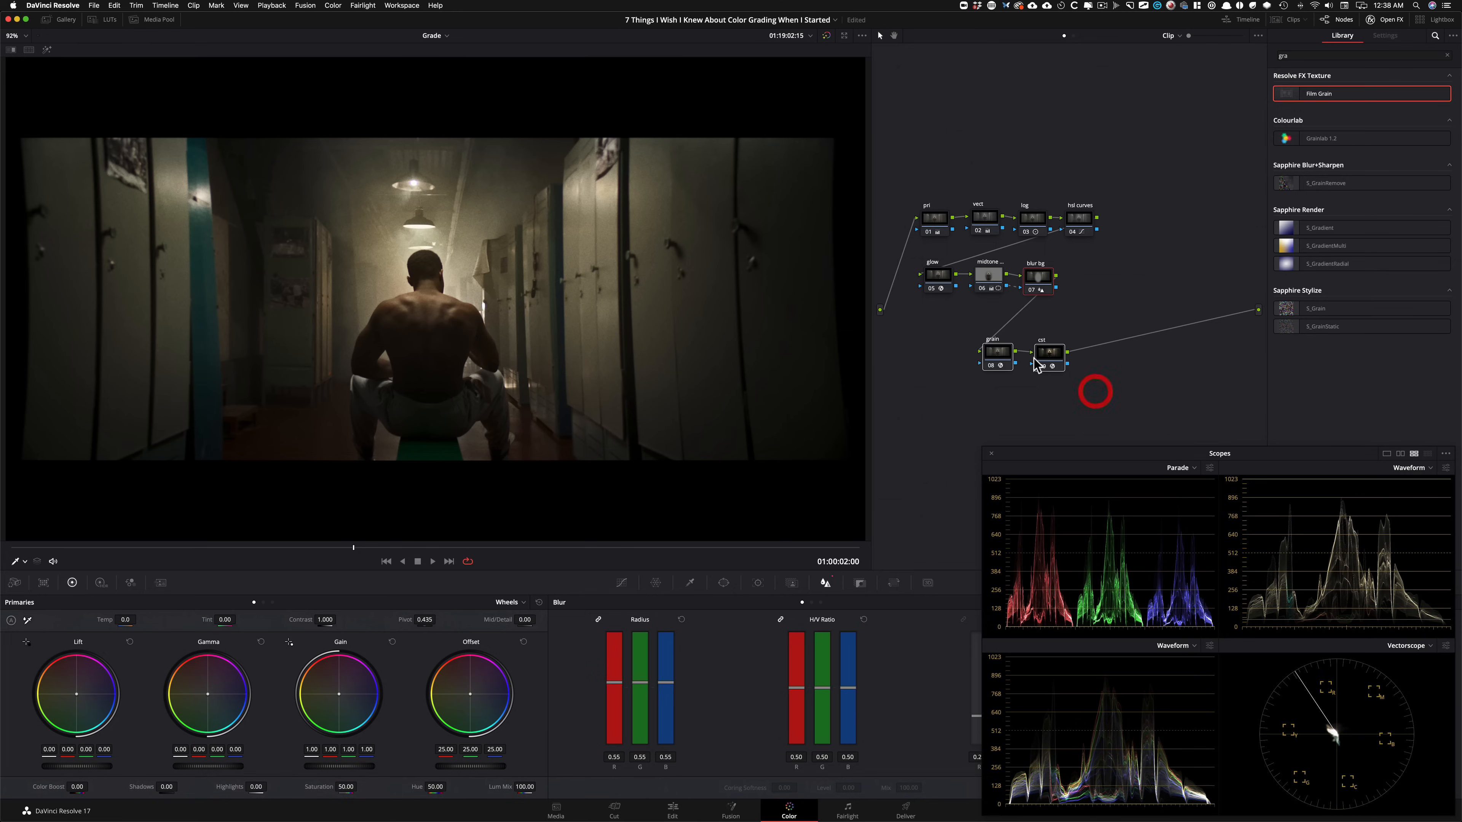
{"action": "left_click_drag", "start_coordinate": [1004, 350], "coordinate": [1085, 280]}
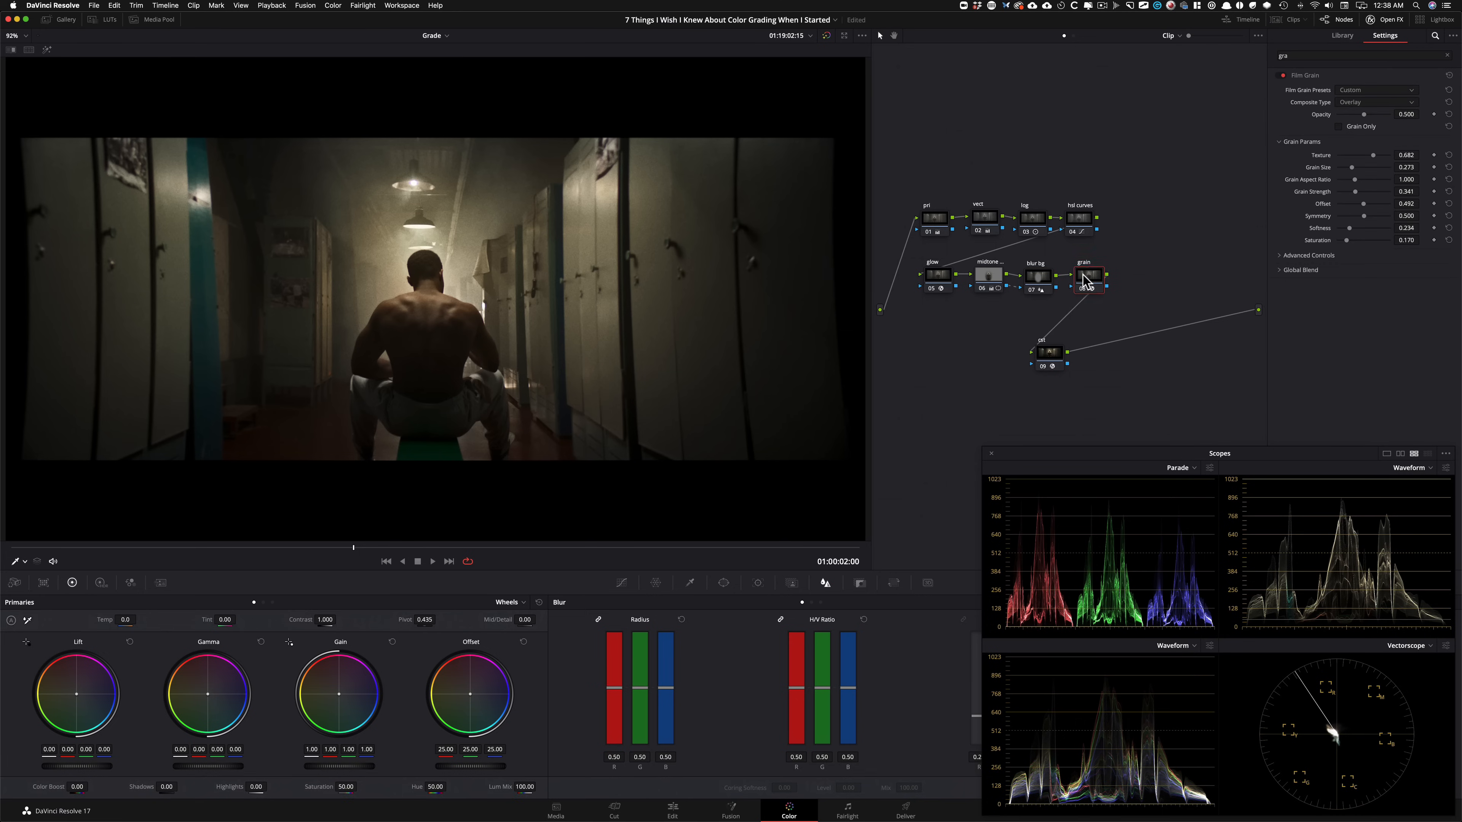
{"action": "left_click_drag", "start_coordinate": [1044, 362], "coordinate": [937, 341]}
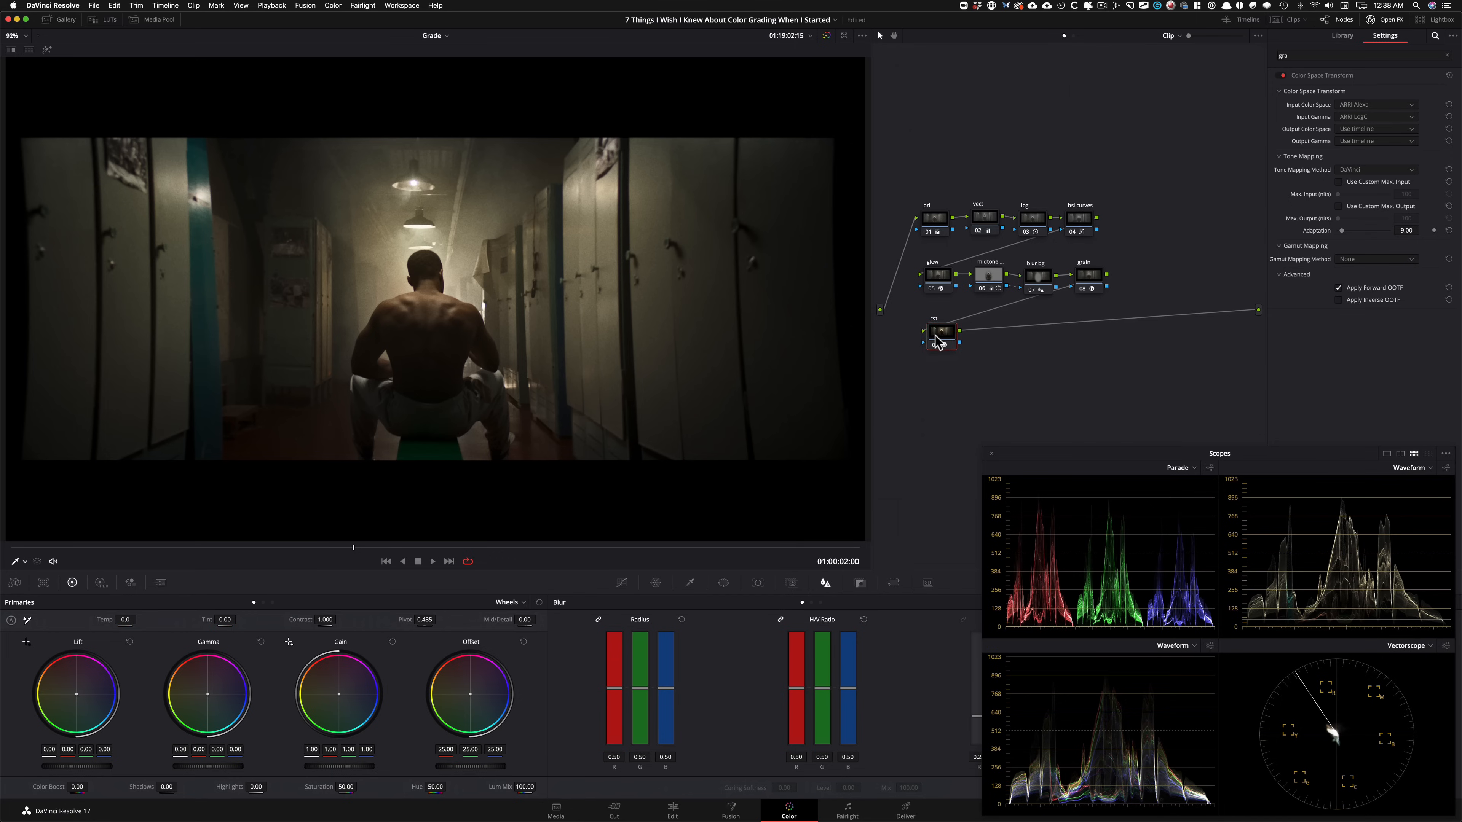
Disable all the nodes and re-enable only cst to view the Color Space Transform alone.
{"action": "left_click_drag", "start_coordinate": [927, 180], "coordinate": [1192, 389]}
{"action": "key", "text": "super+d"}
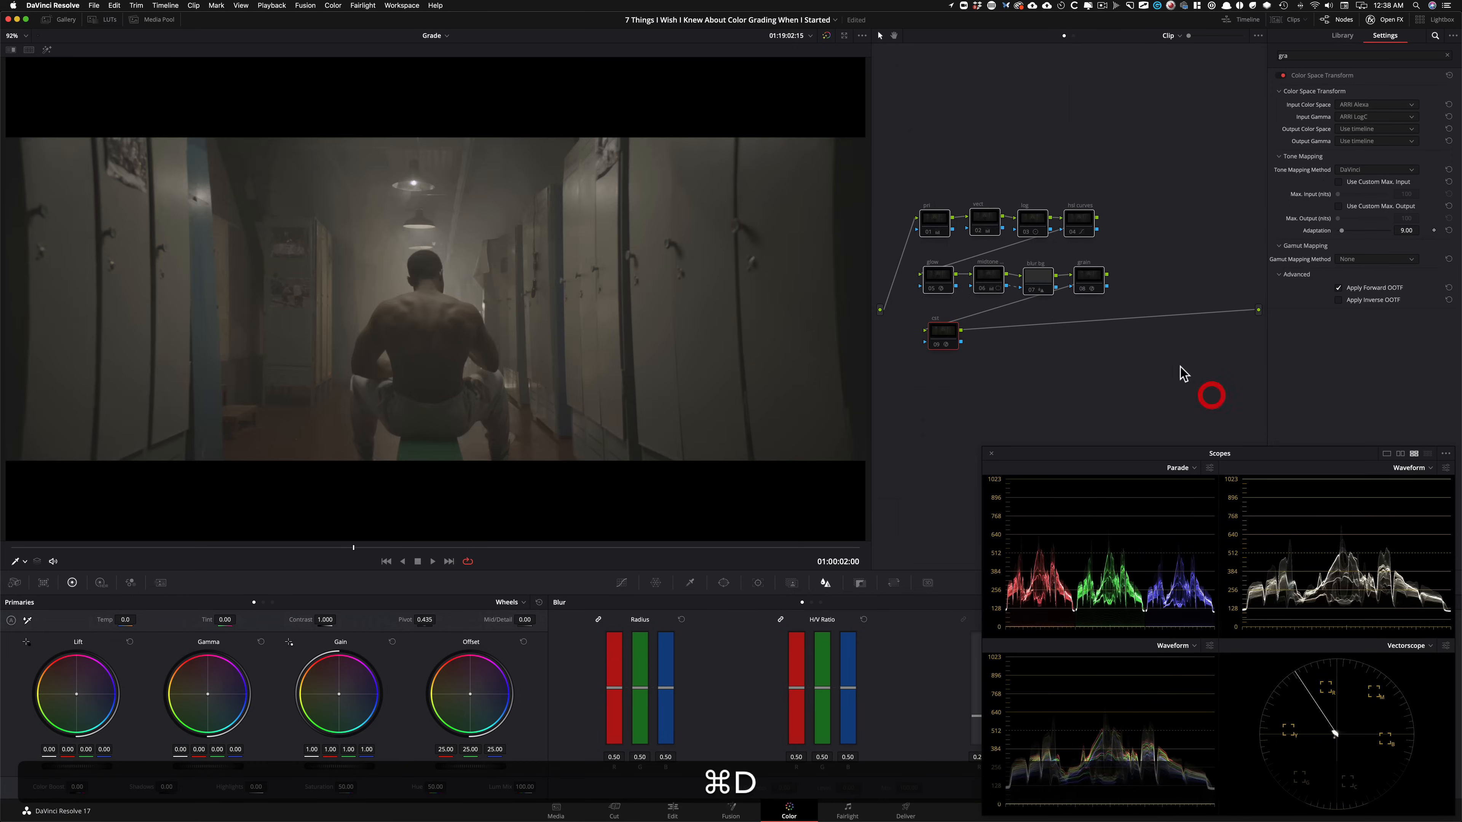
{"action": "left_click", "coordinate": [1044, 409]}
{"action": "key", "text": "super+d"}
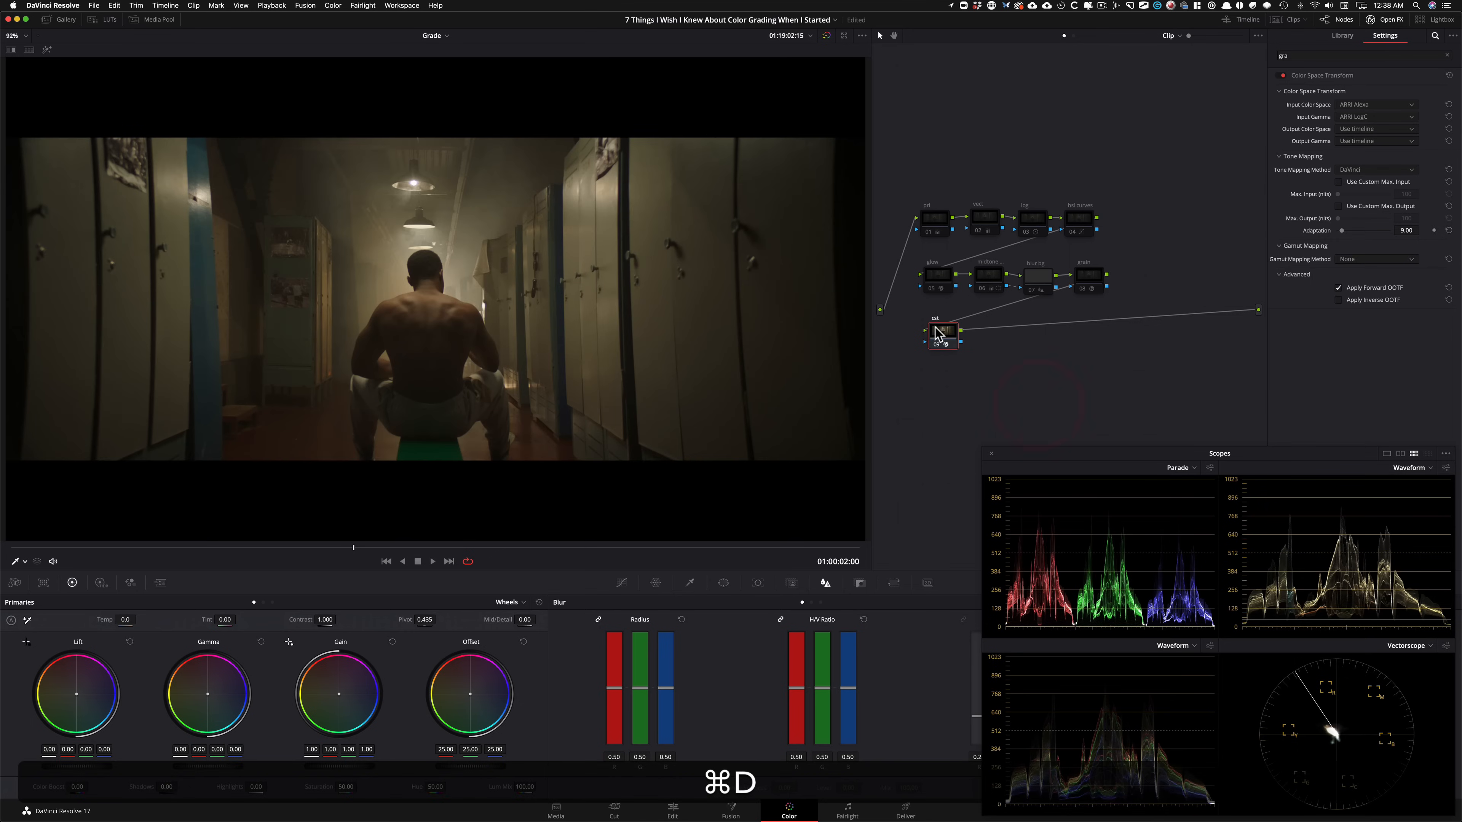
{"action": "left_click", "coordinate": [936, 329]}
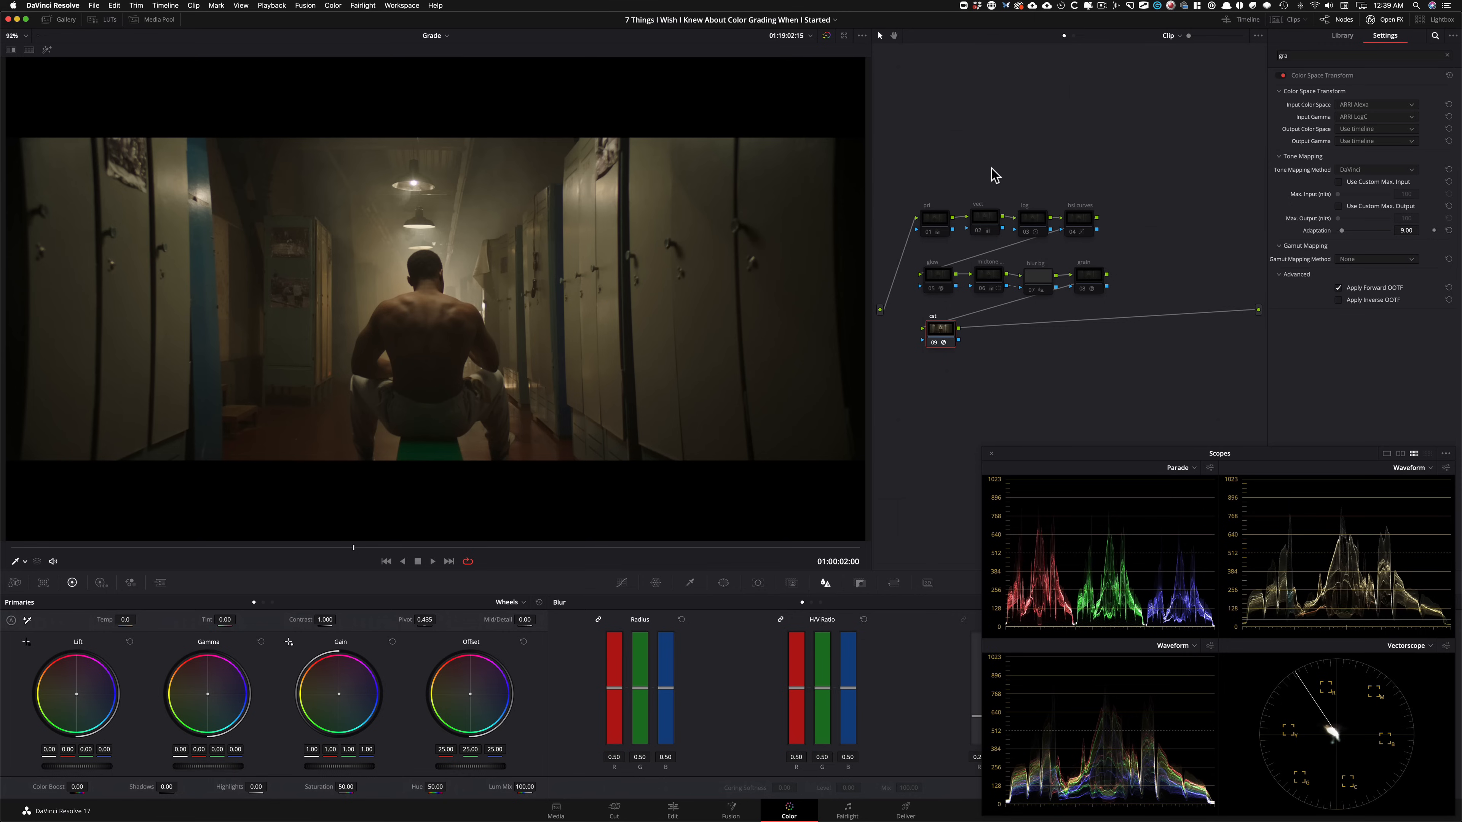
Re-enable the pri node and compare the image with its primary correction off and on.
{"action": "left_click", "coordinate": [928, 227]}
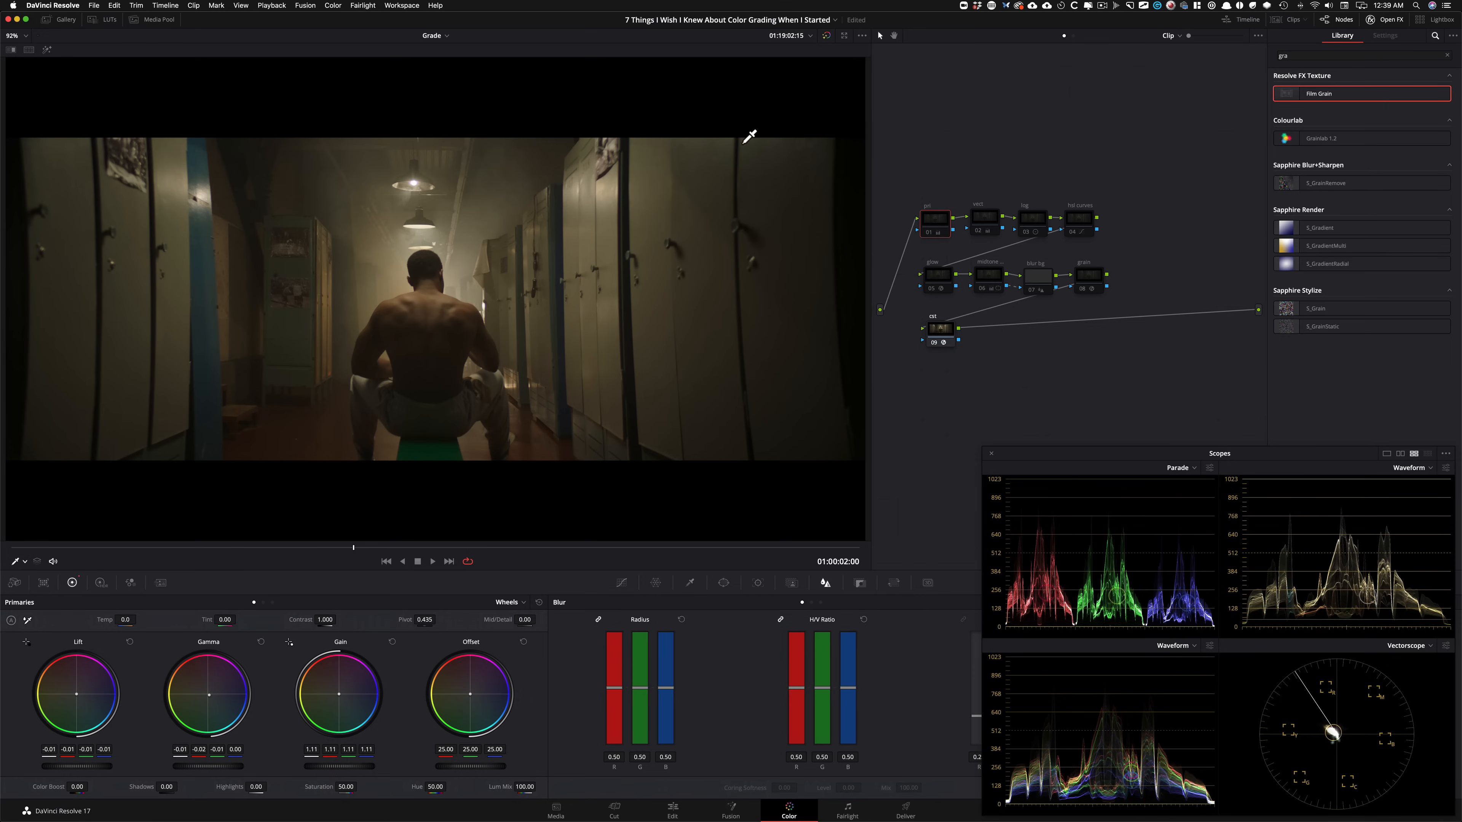
{"action": "key", "text": "super+d"}
{"action": "key", "text": "super+d"}
{"action": "key", "text": "super+d"}
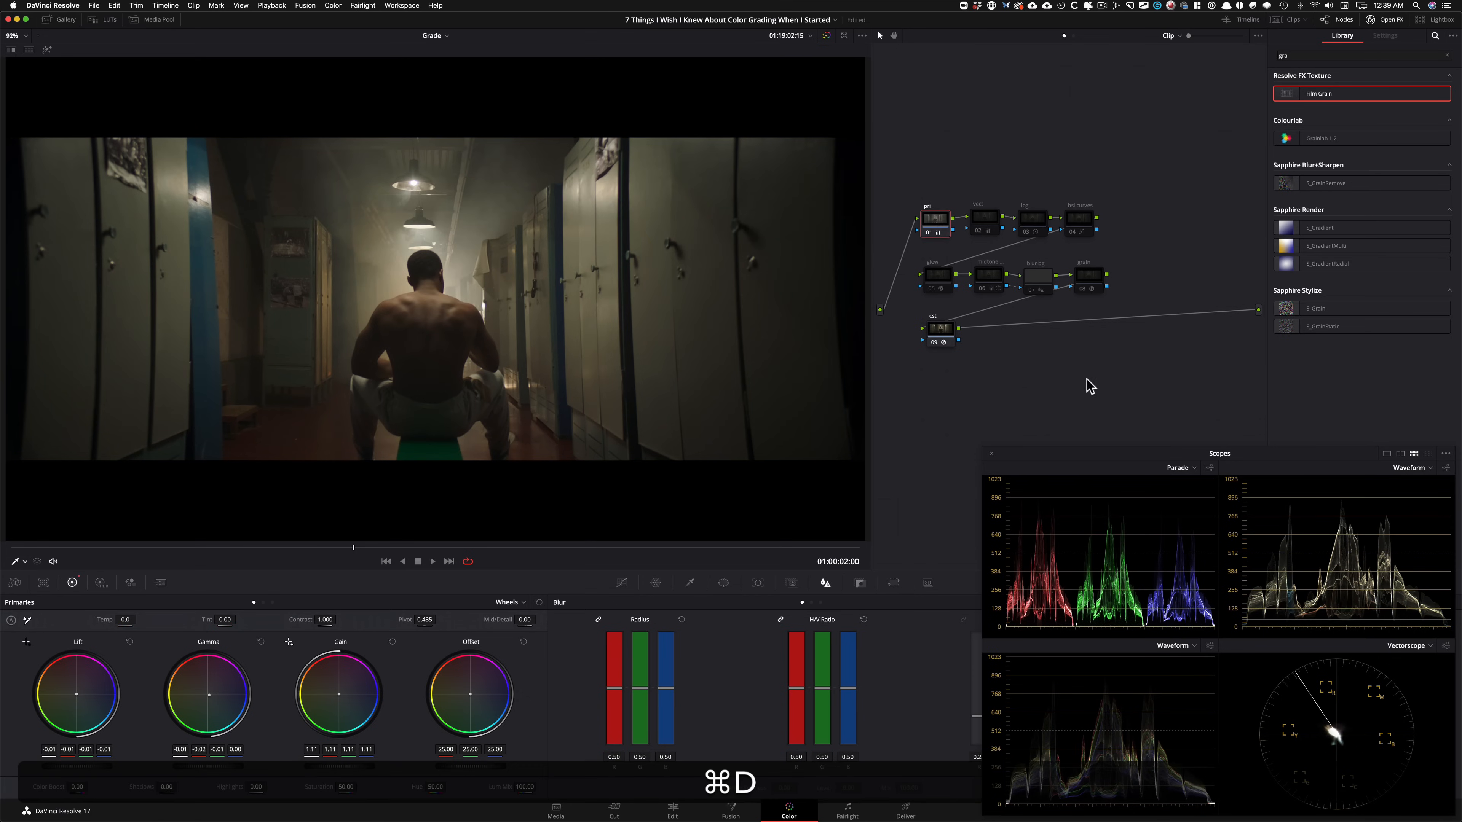
{"action": "key", "text": "super+d"}
{"action": "key", "text": "super+d"}
{"action": "left_click", "coordinate": [1050, 173]}
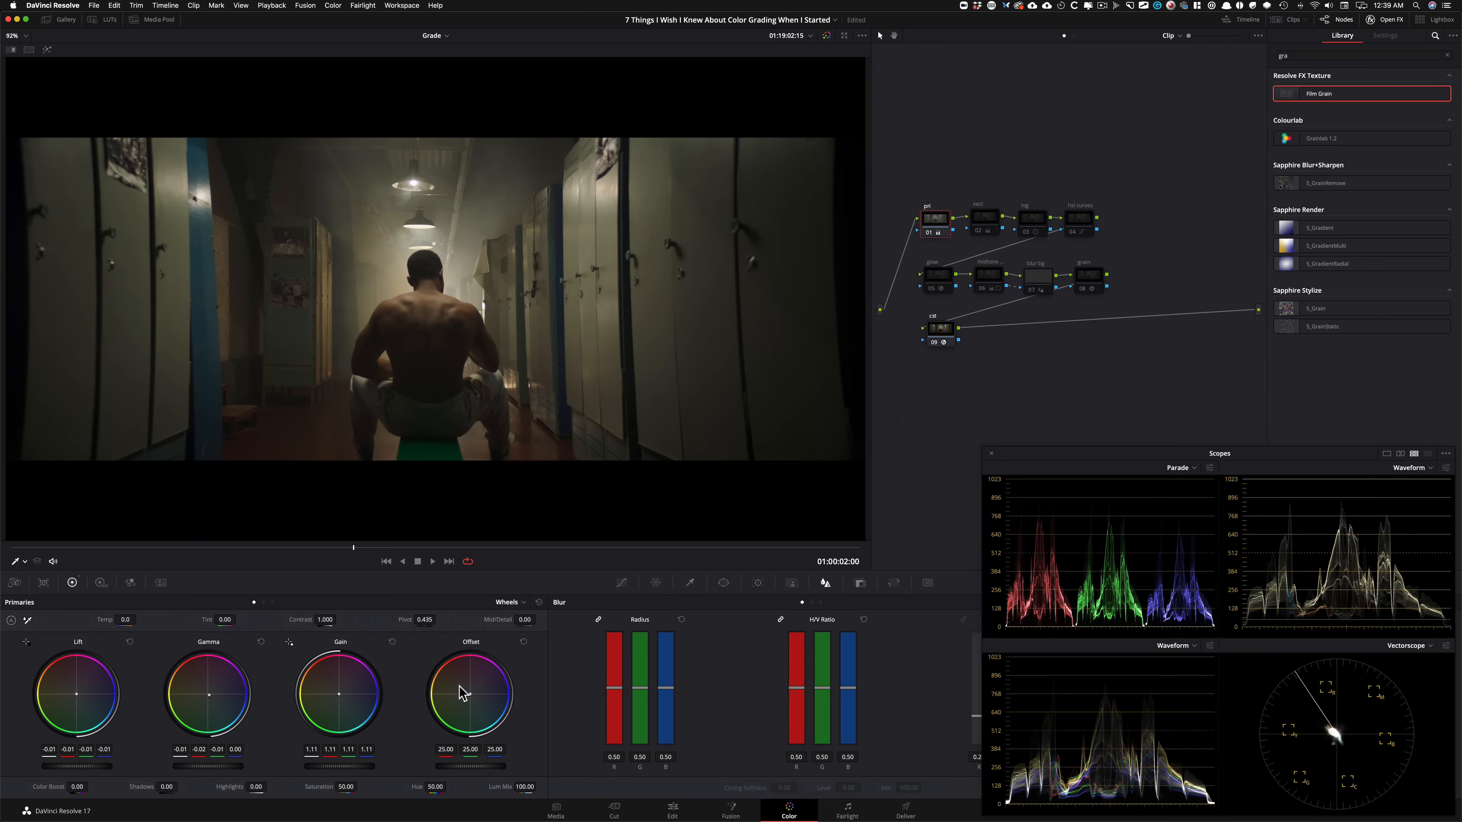
Re-enable node 02 and compare the image with its offset color shift off and on.
{"action": "left_click", "coordinate": [983, 219]}
{"action": "key", "text": "super+d"}
{"action": "key", "text": "super+d"}
{"action": "key", "text": "super+d"}
{"action": "key", "text": "super+d"}
{"action": "key", "text": "super+d"}
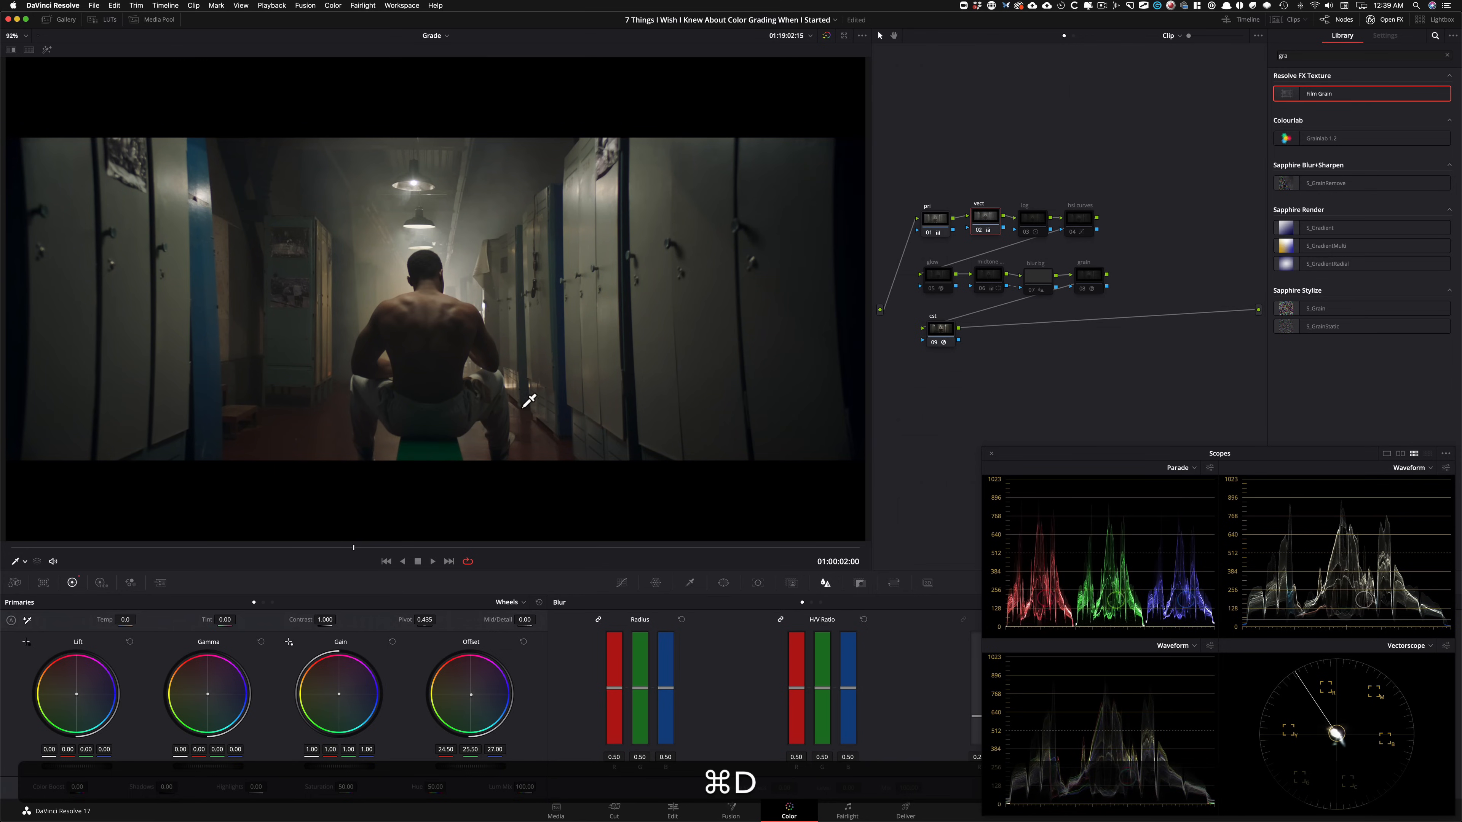
{"action": "key", "text": "super+d"}
{"action": "key", "text": "super+d"}
{"action": "key", "text": "super+d"}
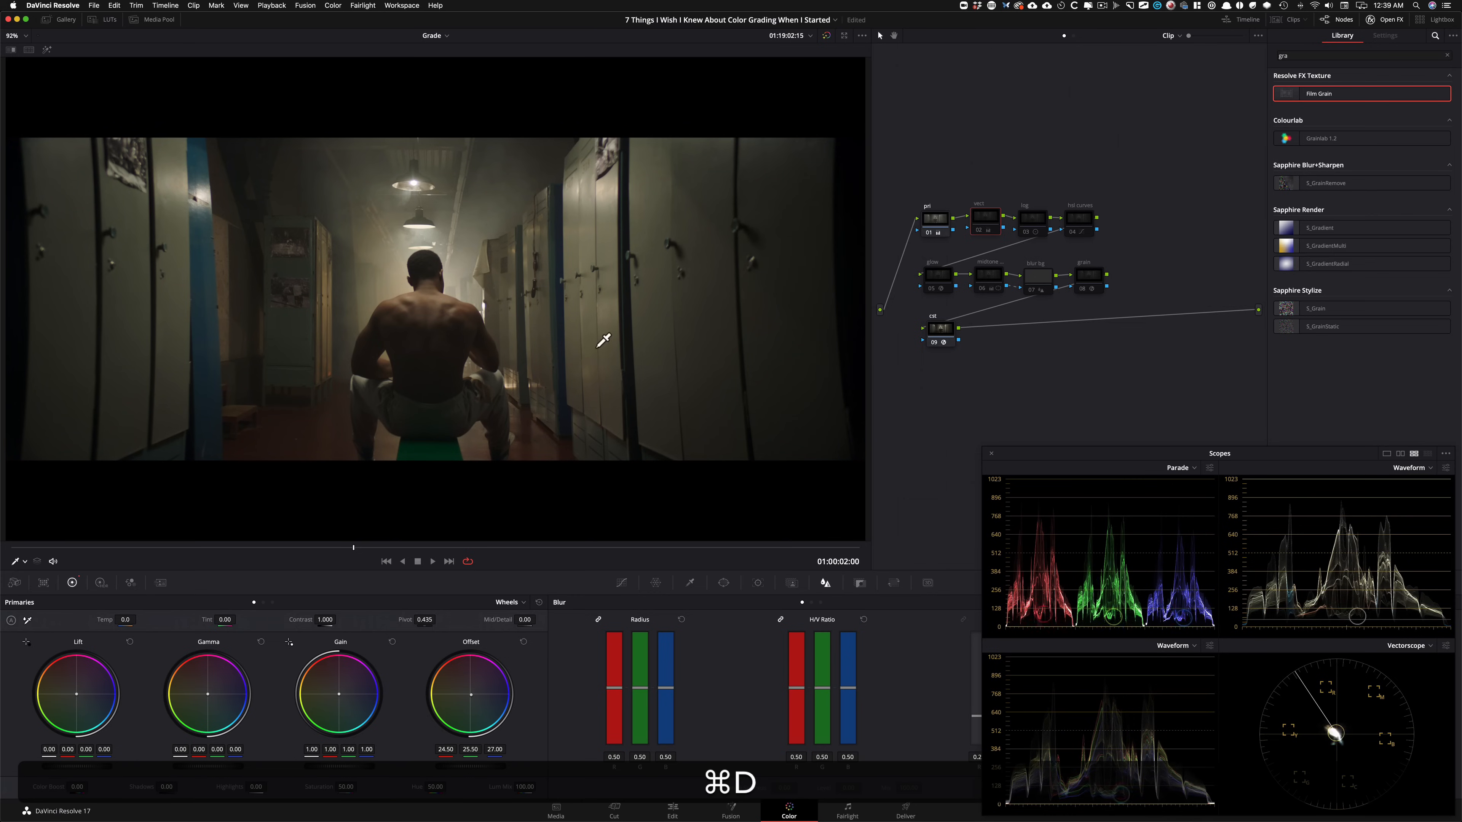
{"action": "key", "text": "super+d"}
{"action": "key", "text": "super+d"}
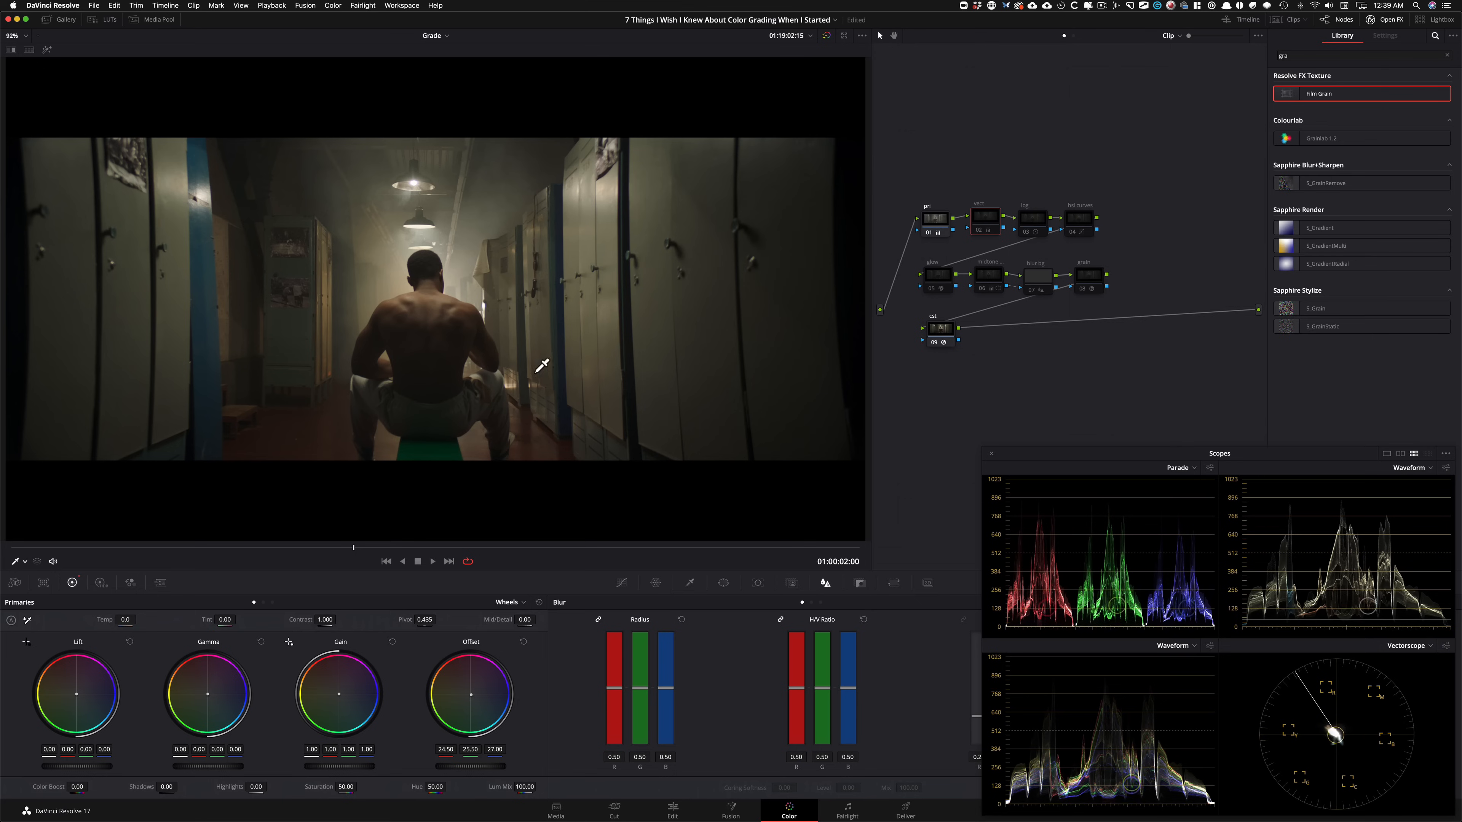
{"action": "key", "text": "super+d"}
{"action": "left_click", "coordinate": [1009, 163]}
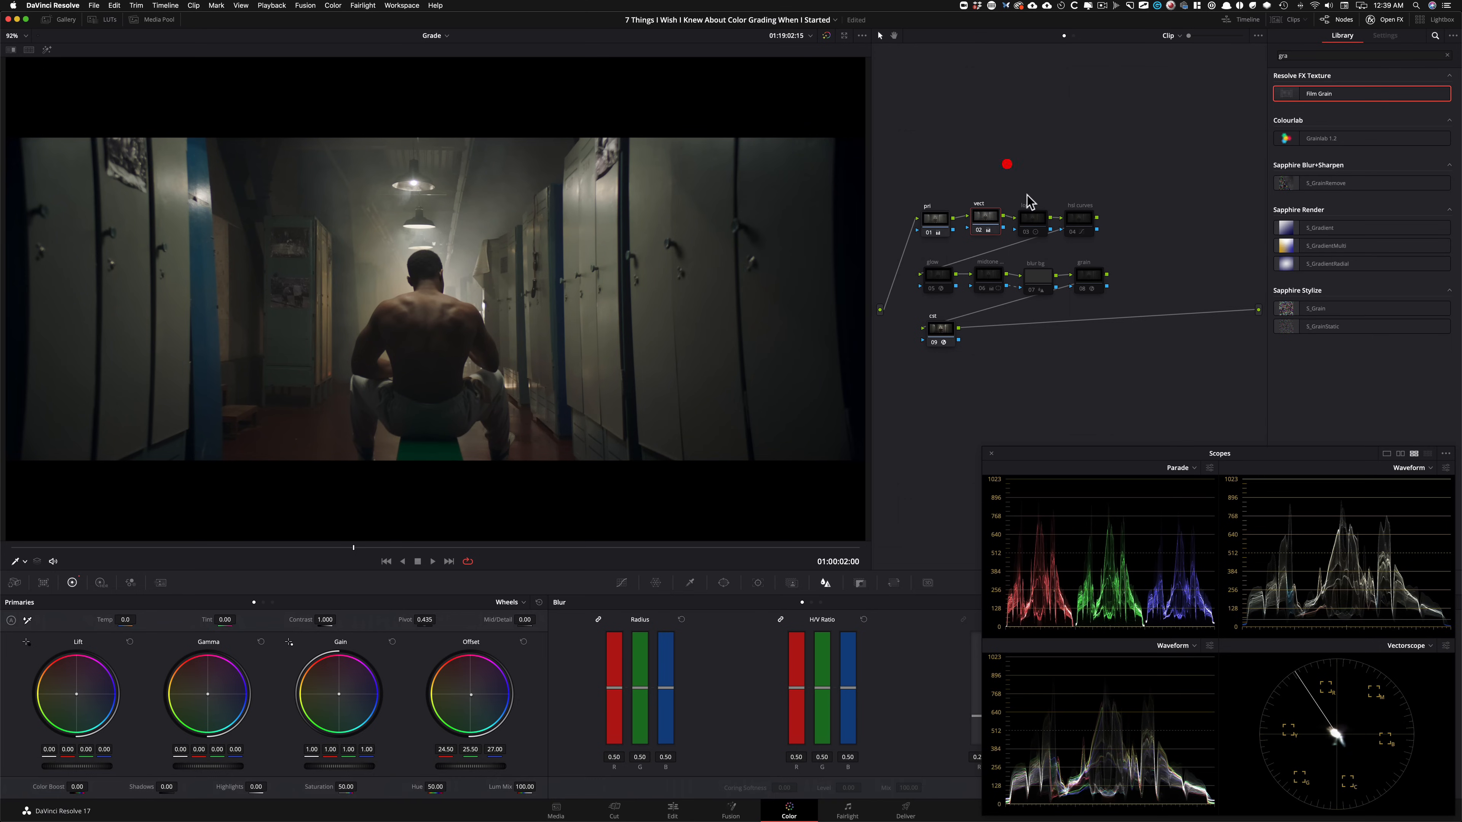
Re-enable the log node and compare its effect off and on, checking both the image and the scopes.
{"action": "left_click", "coordinate": [1030, 219]}
{"action": "key", "text": "super+d"}
{"action": "key", "text": "super+d"}
{"action": "key", "text": "super+d"}
{"action": "key", "text": "super+d"}
{"action": "key", "text": "super+d"}
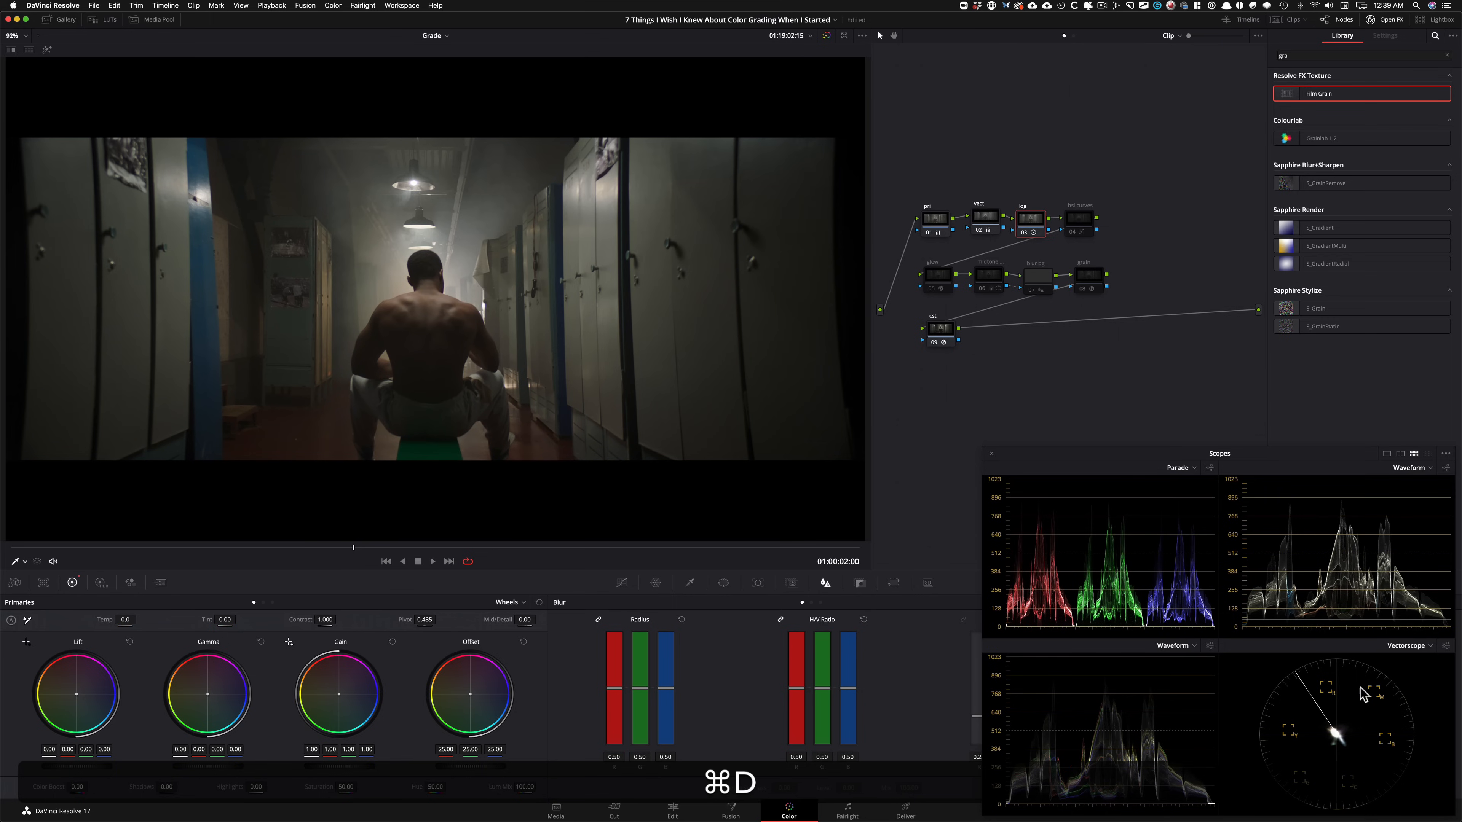
{"action": "key", "text": "super+d"}
{"action": "key", "text": "super+d"}
{"action": "key", "text": "super+d"}
{"action": "key", "text": "super+d"}
{"action": "key", "text": "super+d"}
{"action": "key", "text": "super+d"}
{"action": "key", "text": "super+d"}
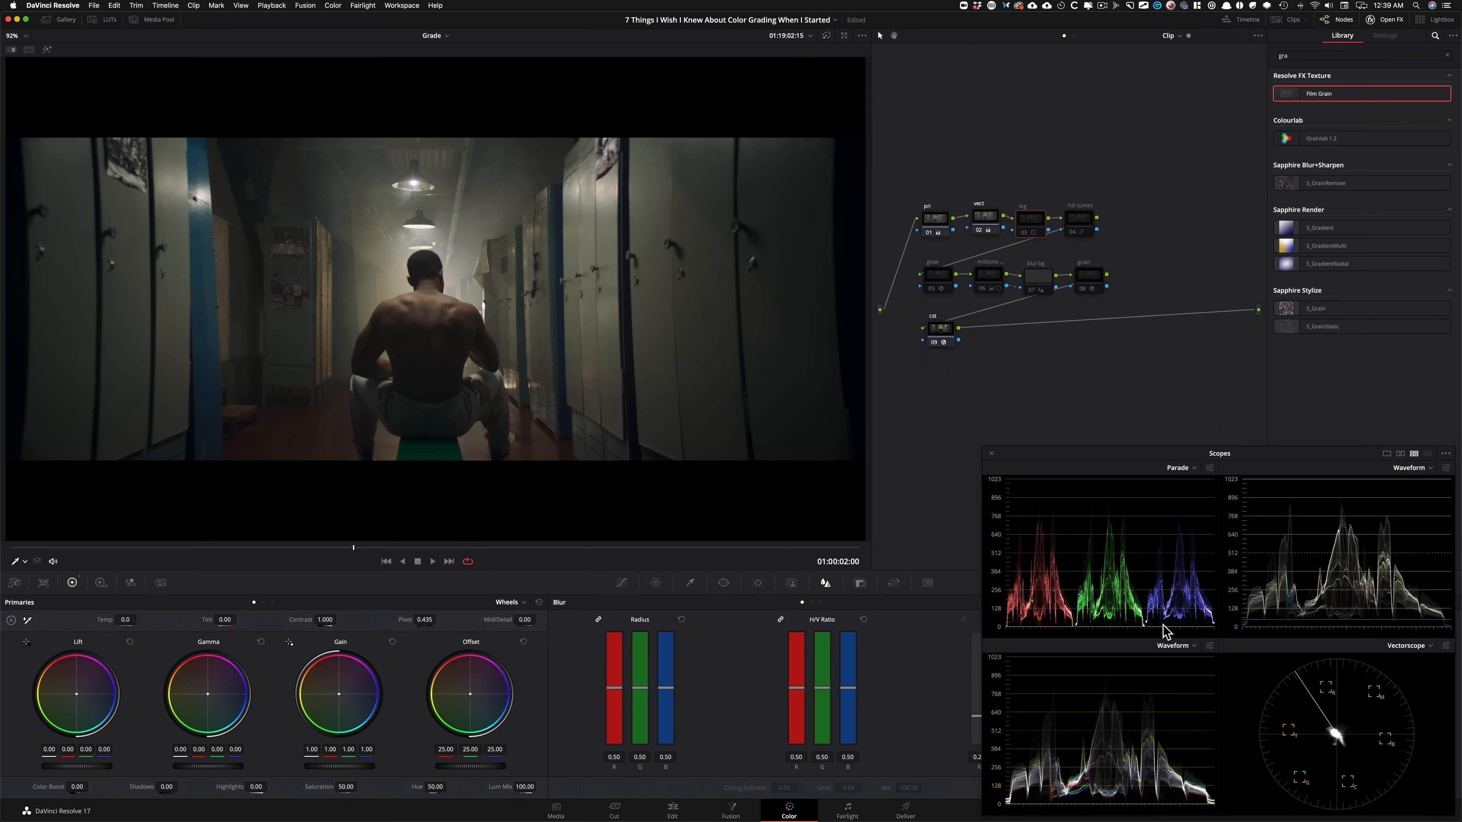
{"action": "key", "text": "super+d"}
{"action": "key", "text": "super+d"}
{"action": "key", "text": "super+d"}
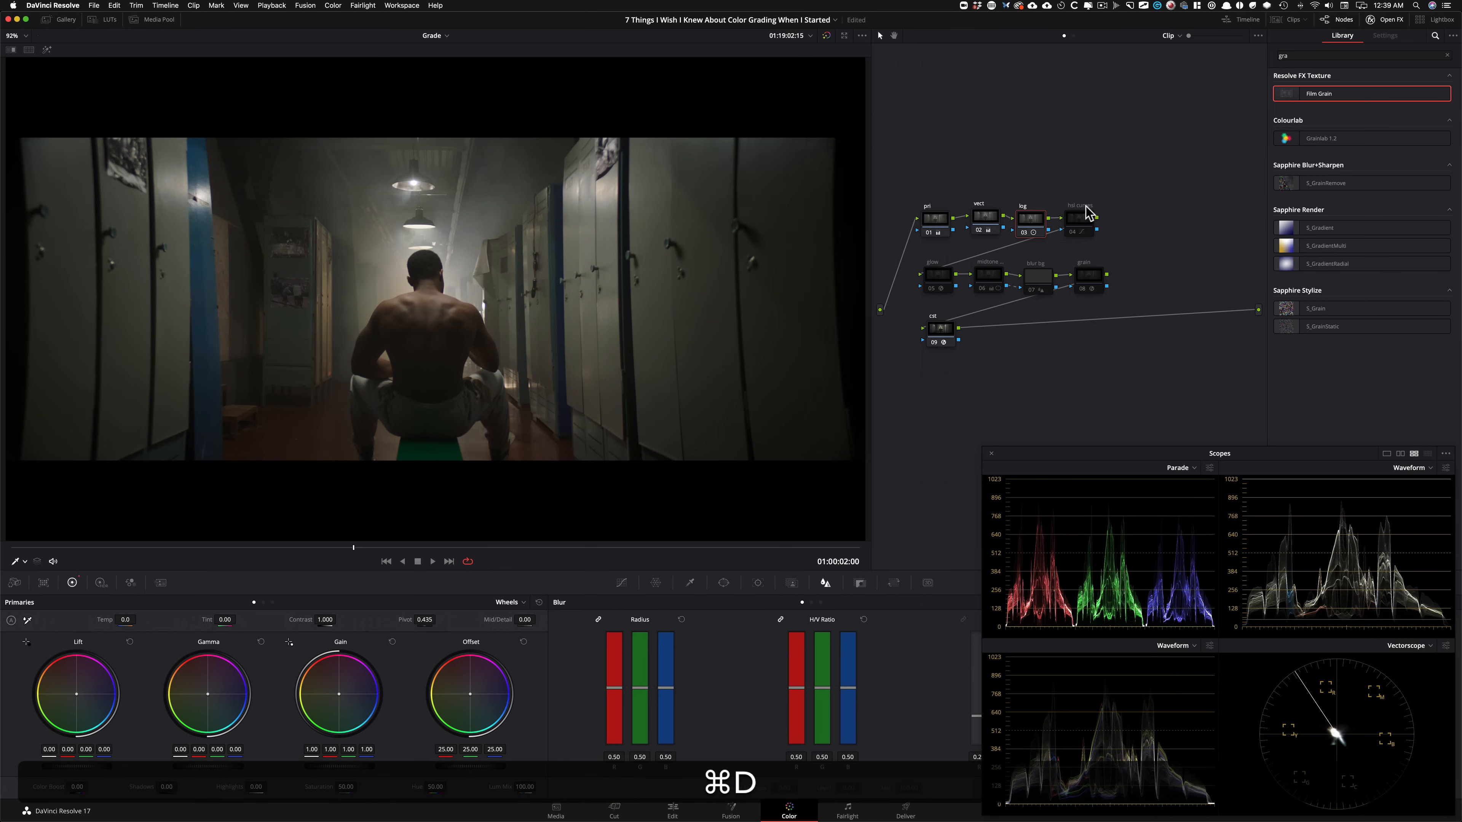
Re-enable the hsl curves node and compare the image with its curve adjustments off and on.
{"action": "left_click", "coordinate": [1080, 219]}
{"action": "key", "text": "super+d"}
{"action": "key", "text": "super+d"}
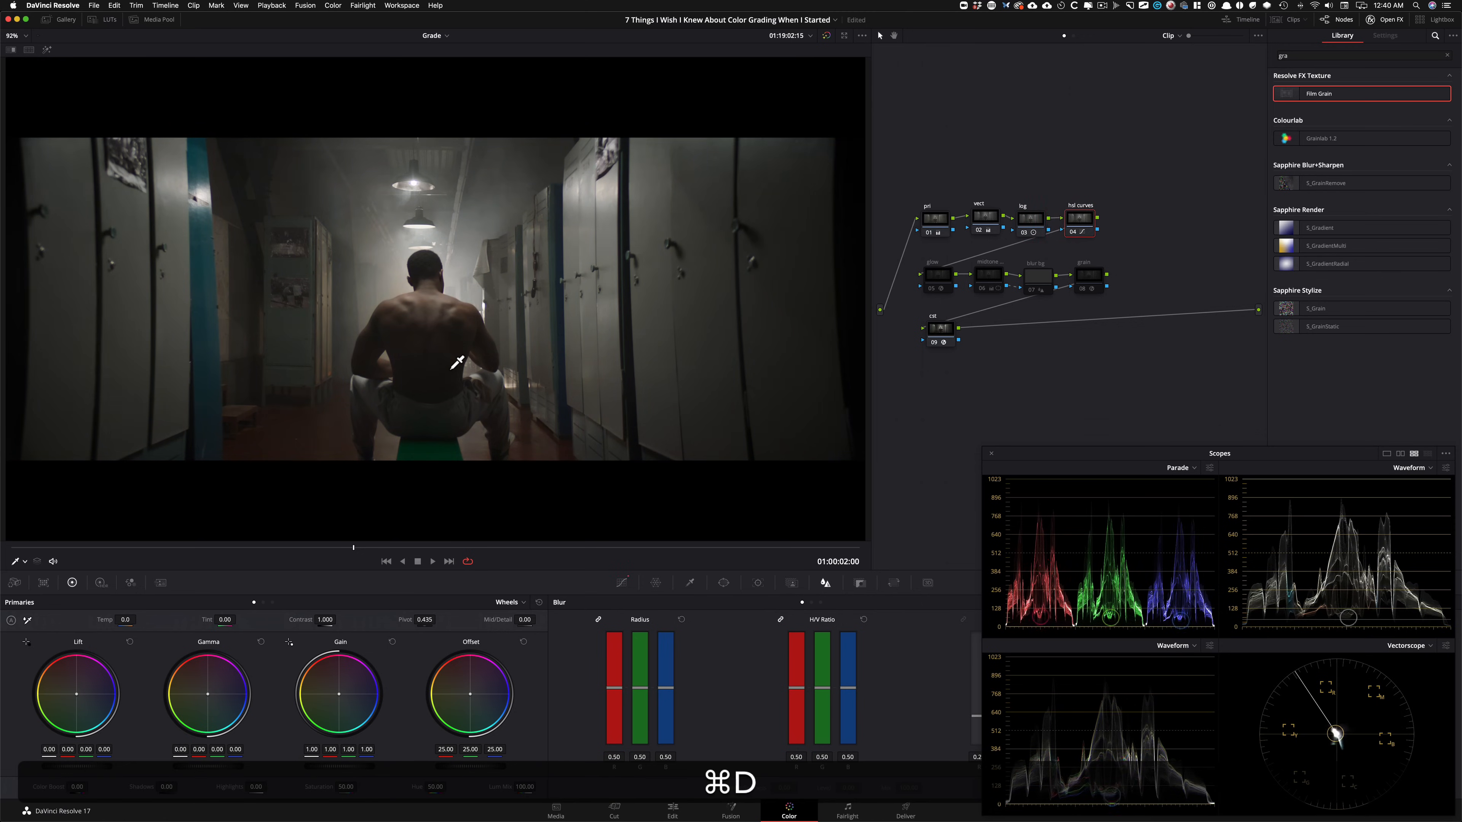
{"action": "key", "text": "super+d"}
{"action": "key", "text": "super+d"}
{"action": "key", "text": "super+d"}
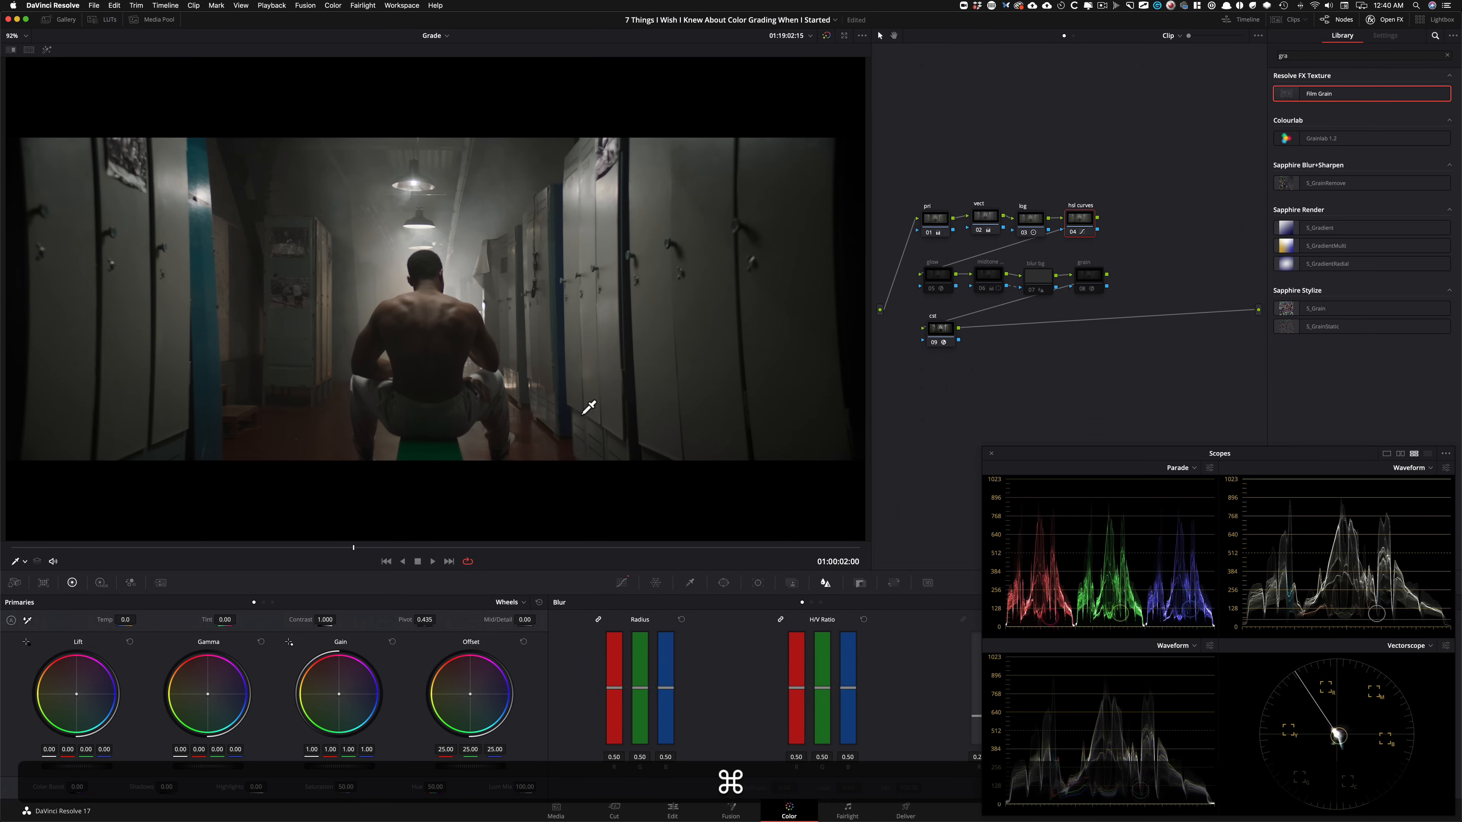
{"action": "key", "text": "super+d"}
{"action": "key", "text": "super+d"}
{"action": "key", "text": "super+d"}
{"action": "key", "text": "super+d"}
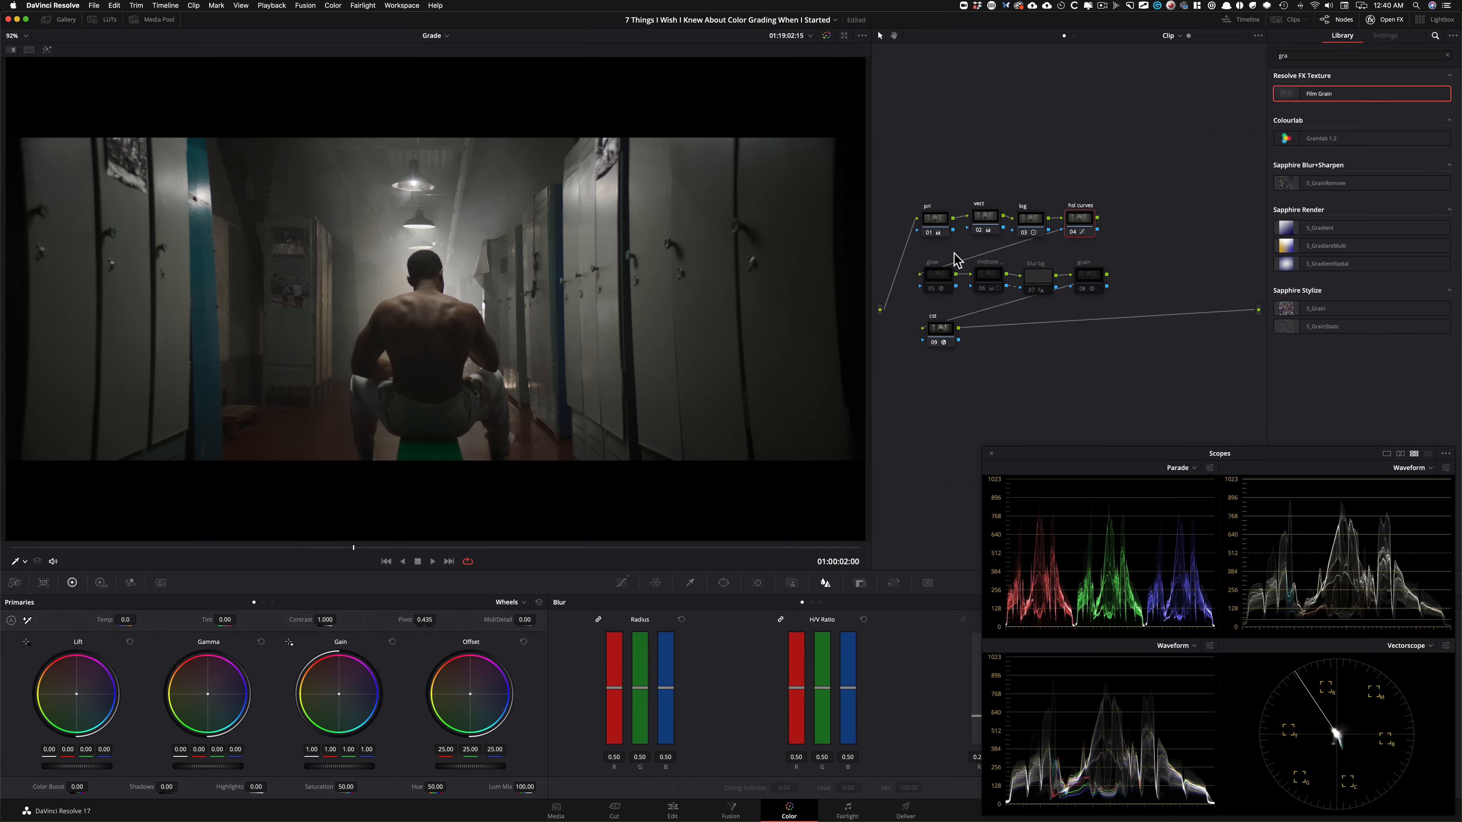
Re-enable the glow node and compare the image with the warm glow off and on.
{"action": "left_click", "coordinate": [934, 277]}
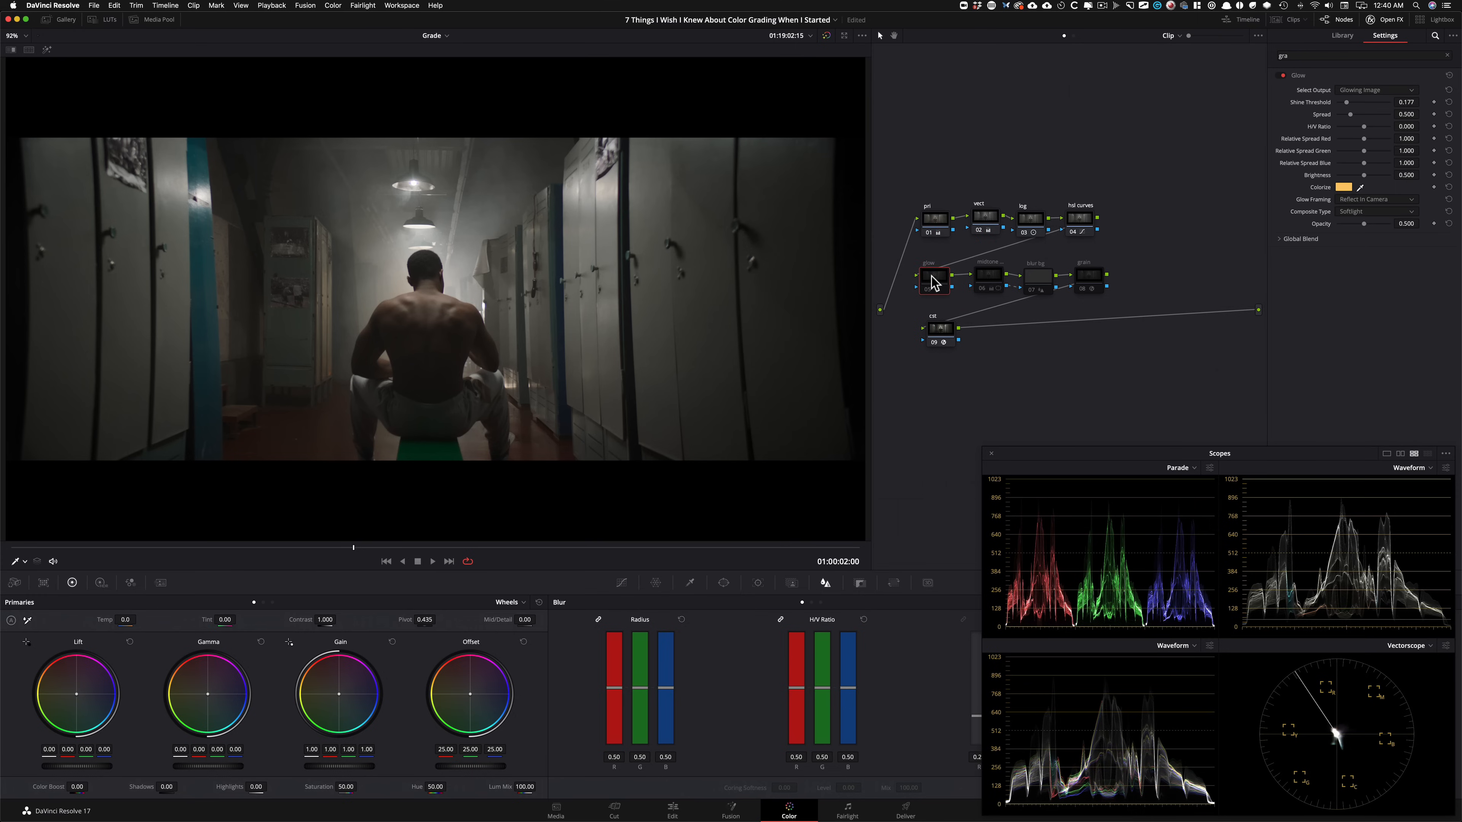
{"action": "key", "text": "super+d"}
{"action": "key", "text": "super+d"}
{"action": "key", "text": "super+d"}
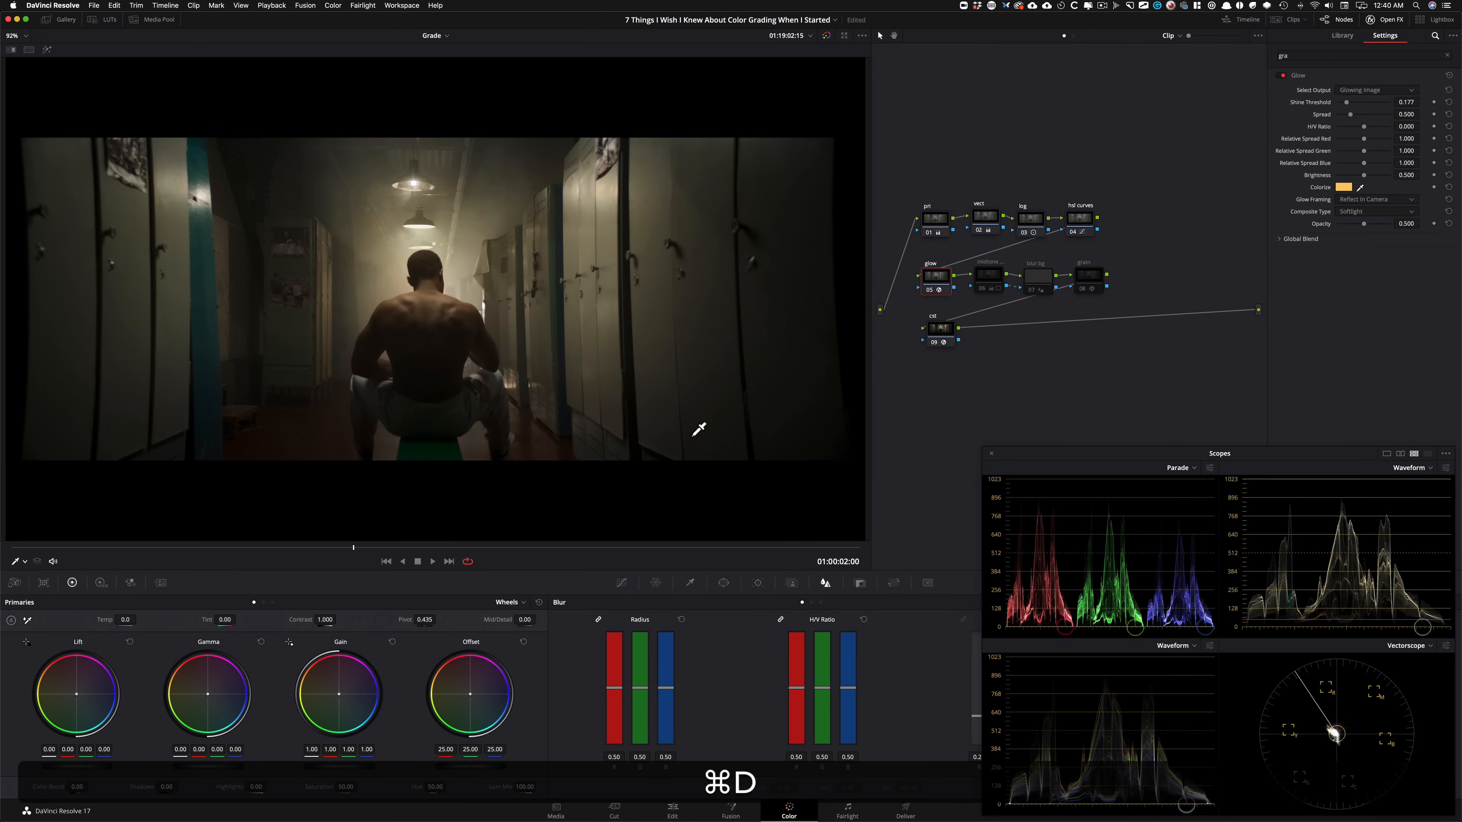
{"action": "key", "text": "super+d"}
{"action": "key", "text": "super+d"}
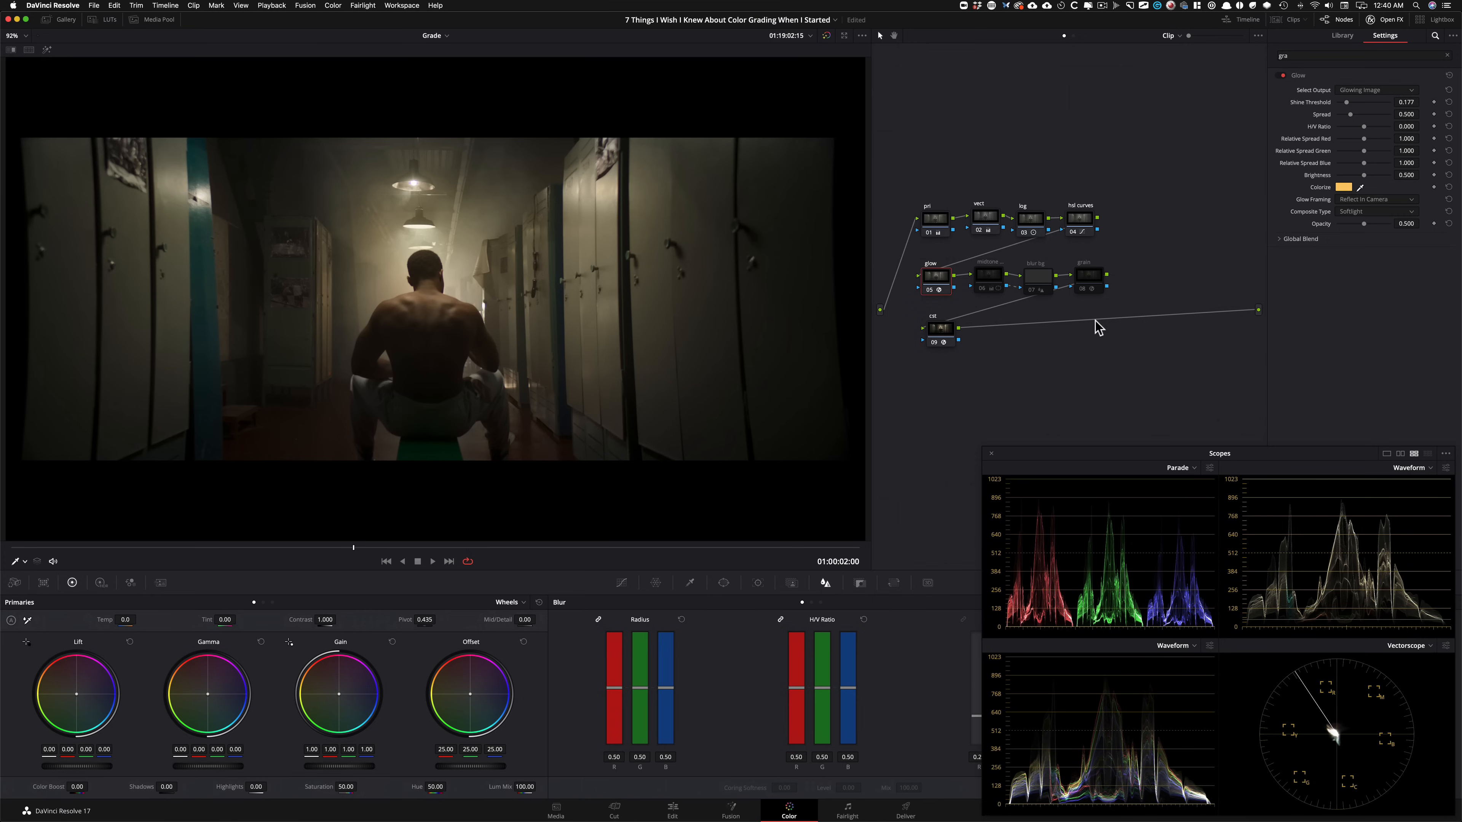
Re-enable the midtone node and compare the image with its midtone detail off and on.
{"action": "left_click", "coordinate": [991, 281]}
{"action": "left_click_drag", "start_coordinate": [1005, 286], "coordinate": [988, 286]}
{"action": "key", "text": "super+d"}
{"action": "key", "text": "super+d"}
{"action": "key", "text": "super+d"}
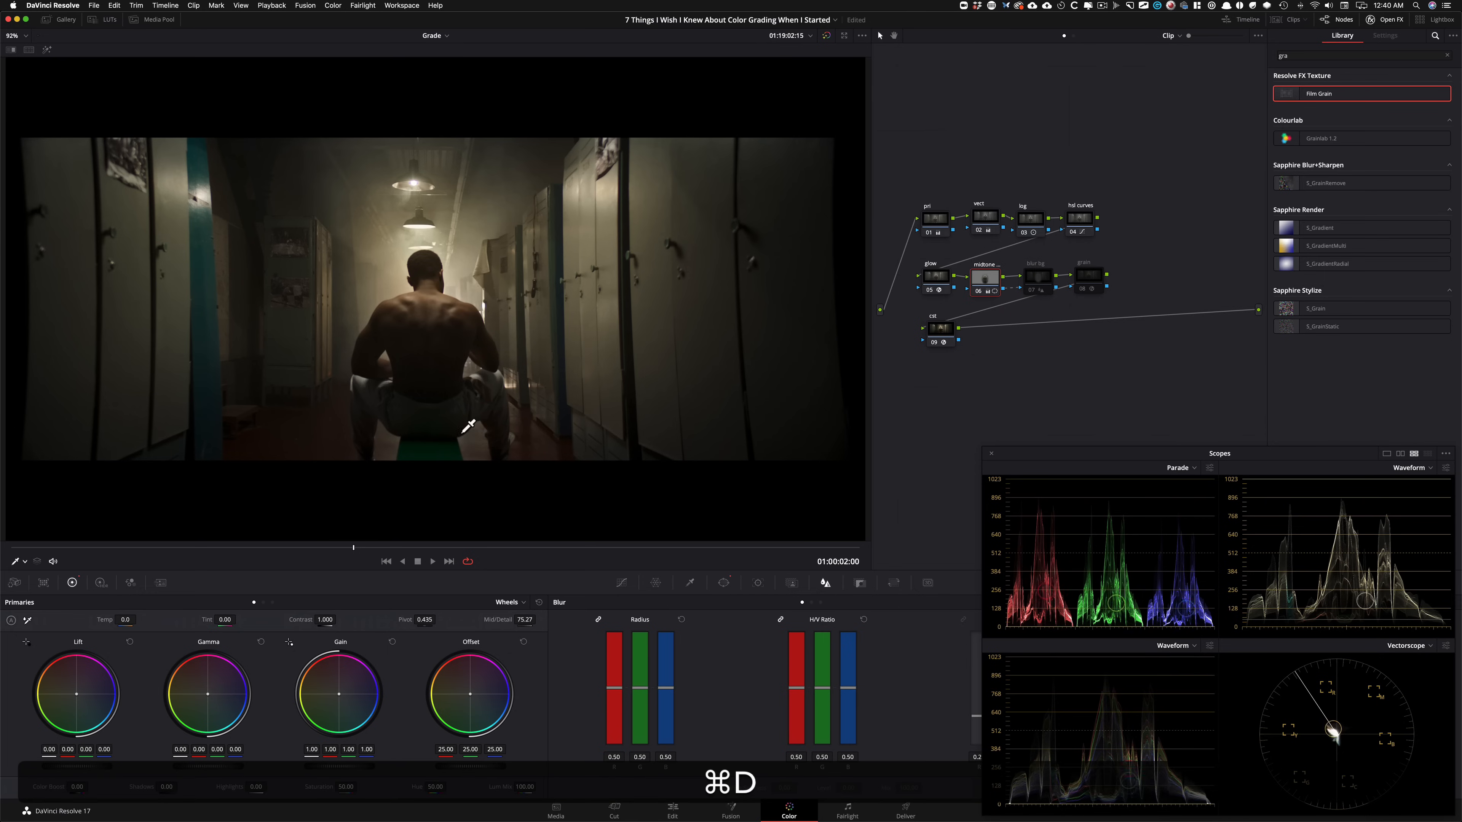
Toggle the midtone node off and on repeatedly to examine its effect on the subject and lockers, leaving it enabled.
{"action": "key", "text": "super+d"}
{"action": "key", "text": "super+d"}
{"action": "key", "text": "super+d"}
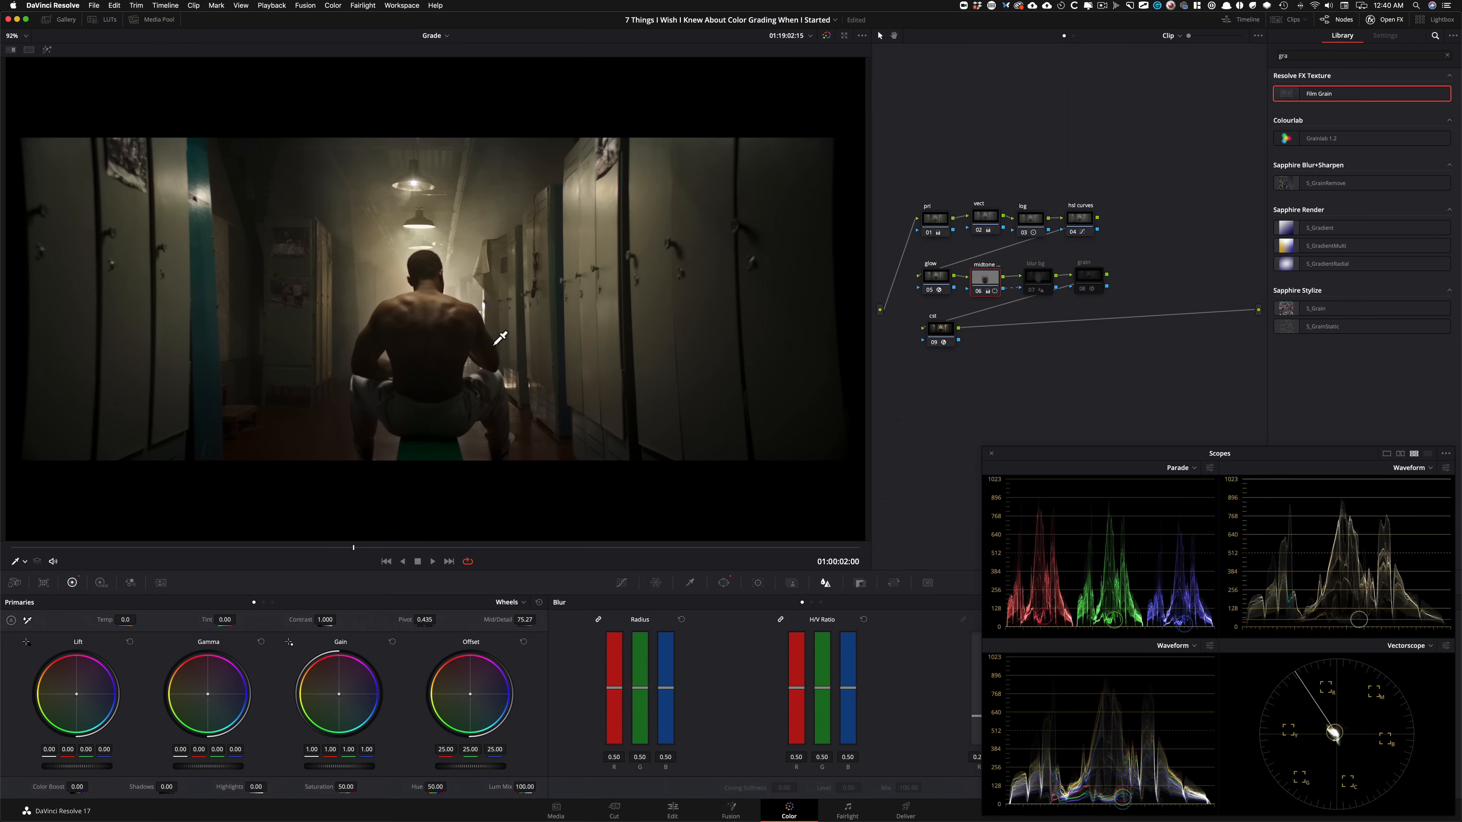
{"action": "key", "text": "super+d"}
Re-enable the blur bg node and the grain node to restore the background blur and film grain.
{"action": "left_click", "coordinate": [1042, 281]}
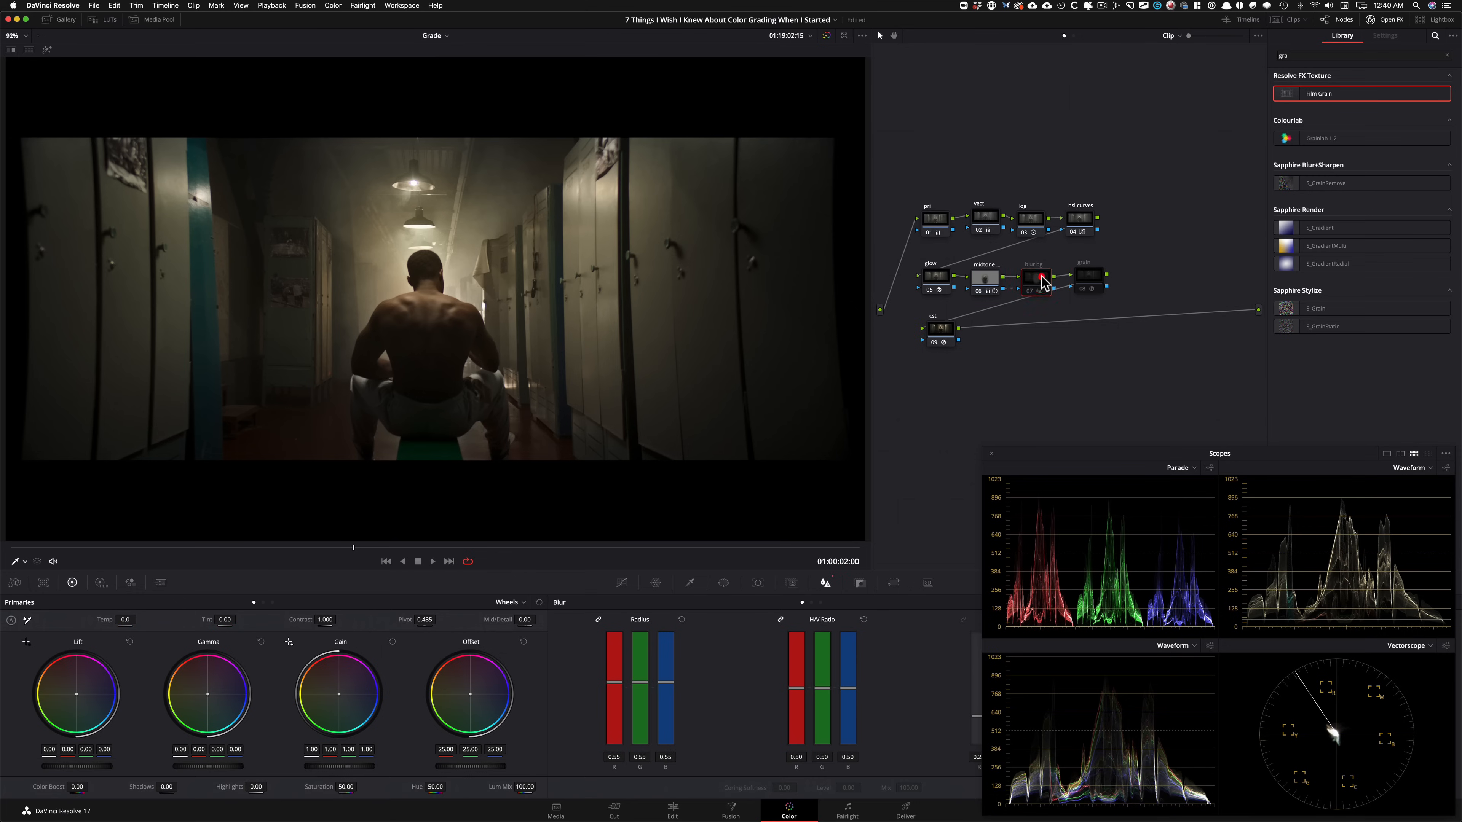
{"action": "key", "text": "super+d"}
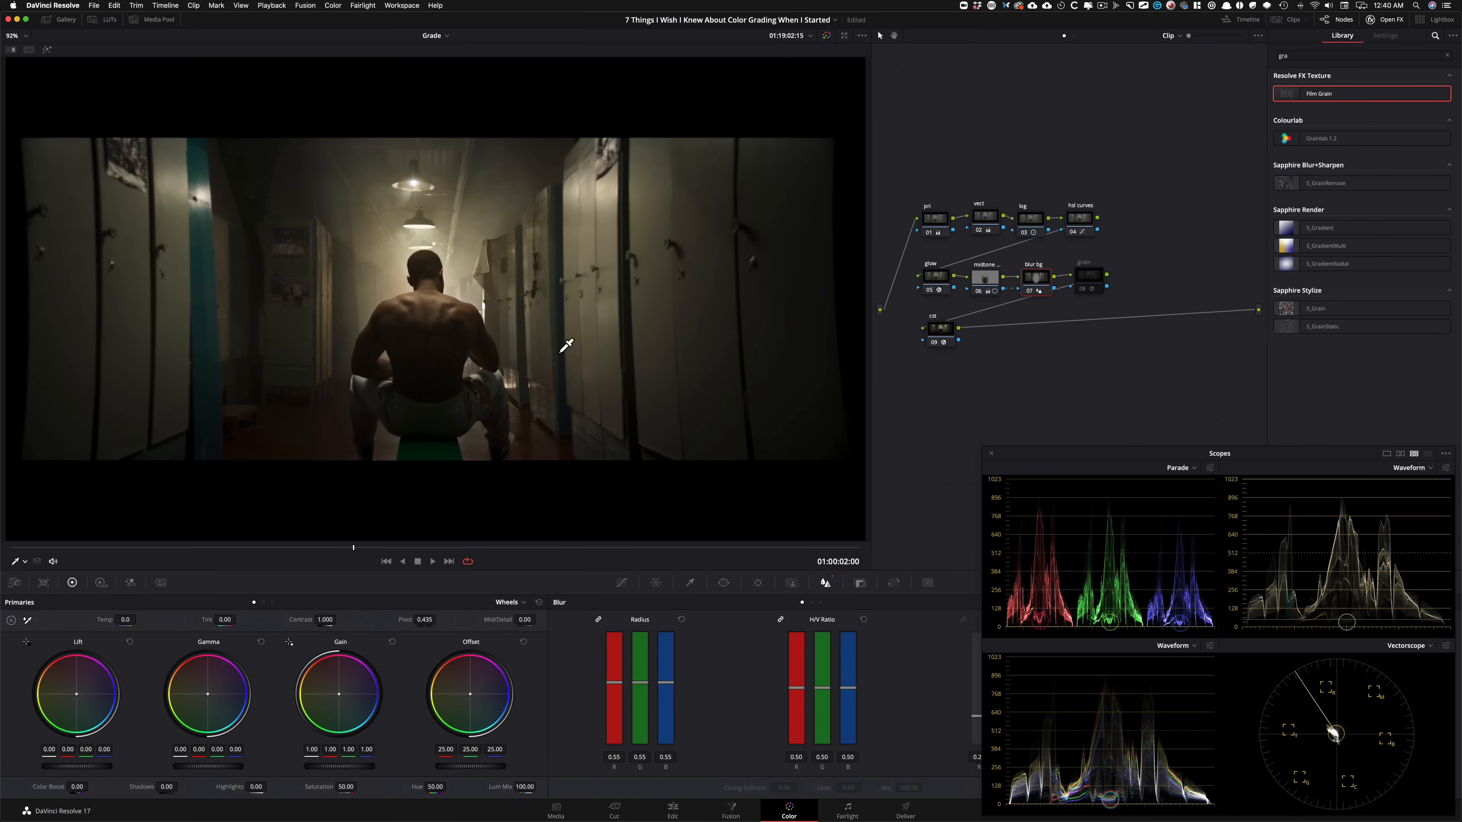
{"action": "left_click", "coordinate": [1087, 279]}
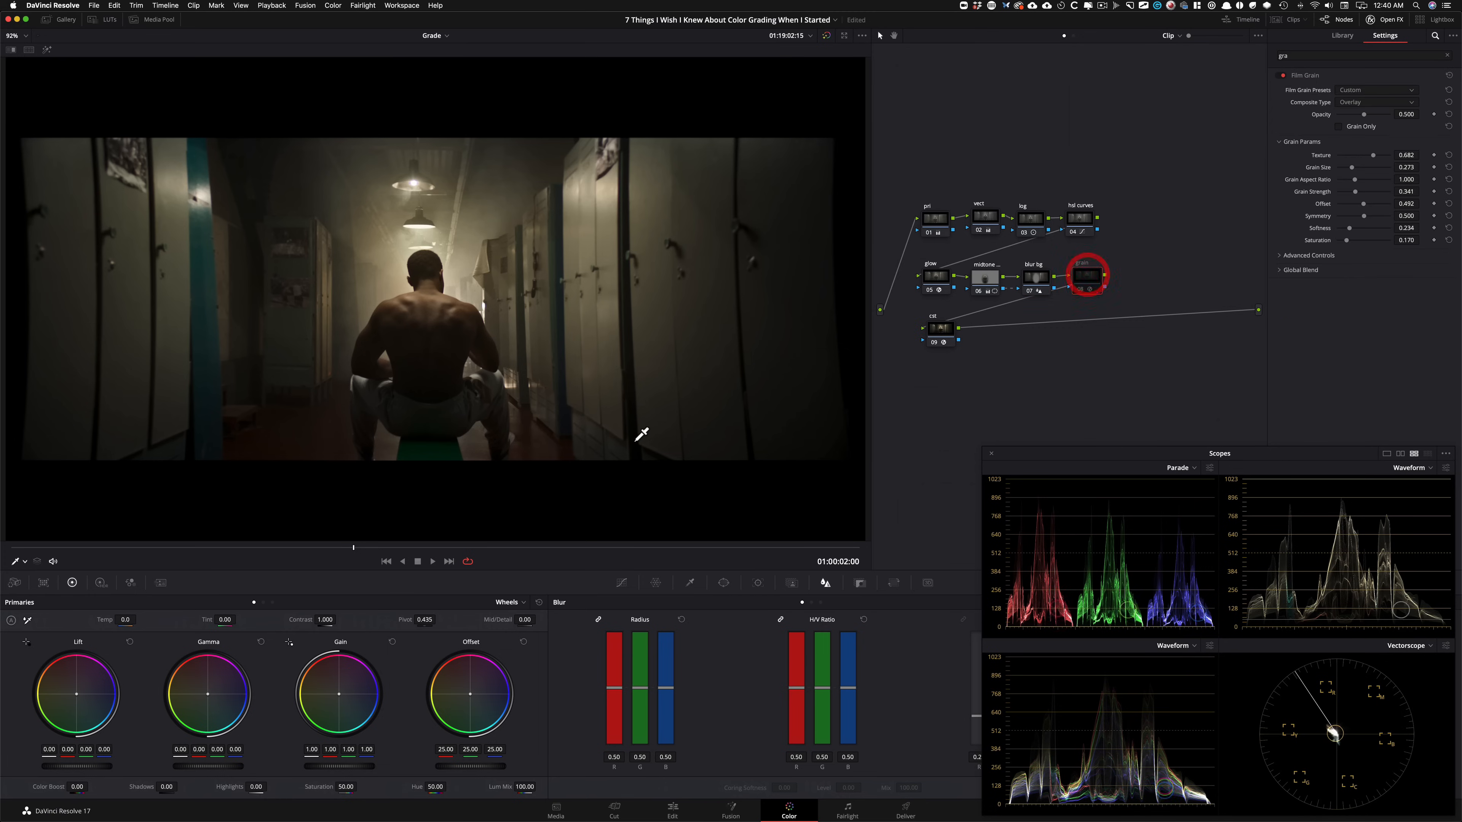
{"action": "key", "text": "super+d"}
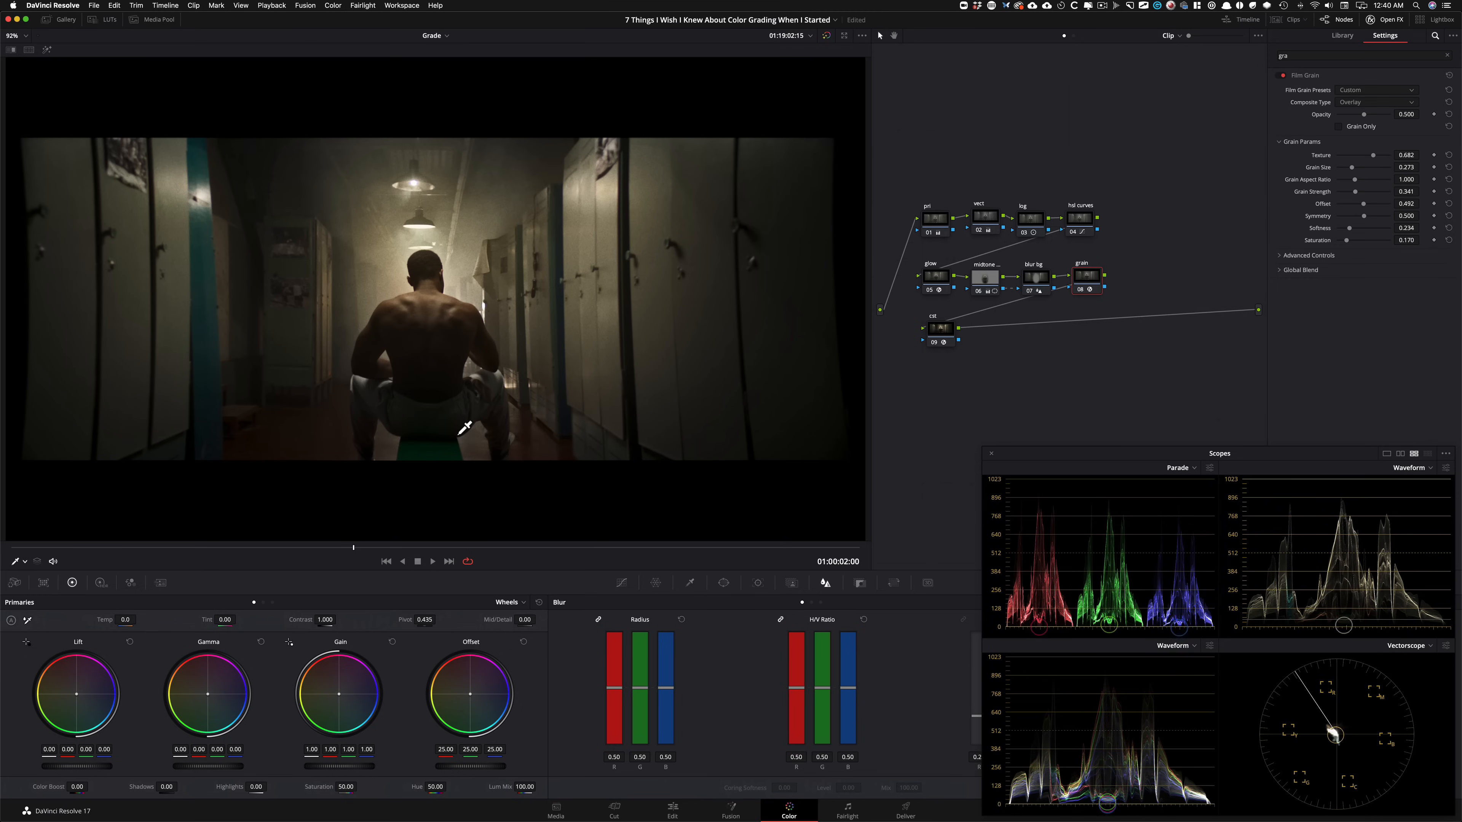
Display the curves controls in place of the blur controls for the grain node.
{"action": "key", "text": "3"}
{"action": "left_click", "coordinate": [624, 584]}
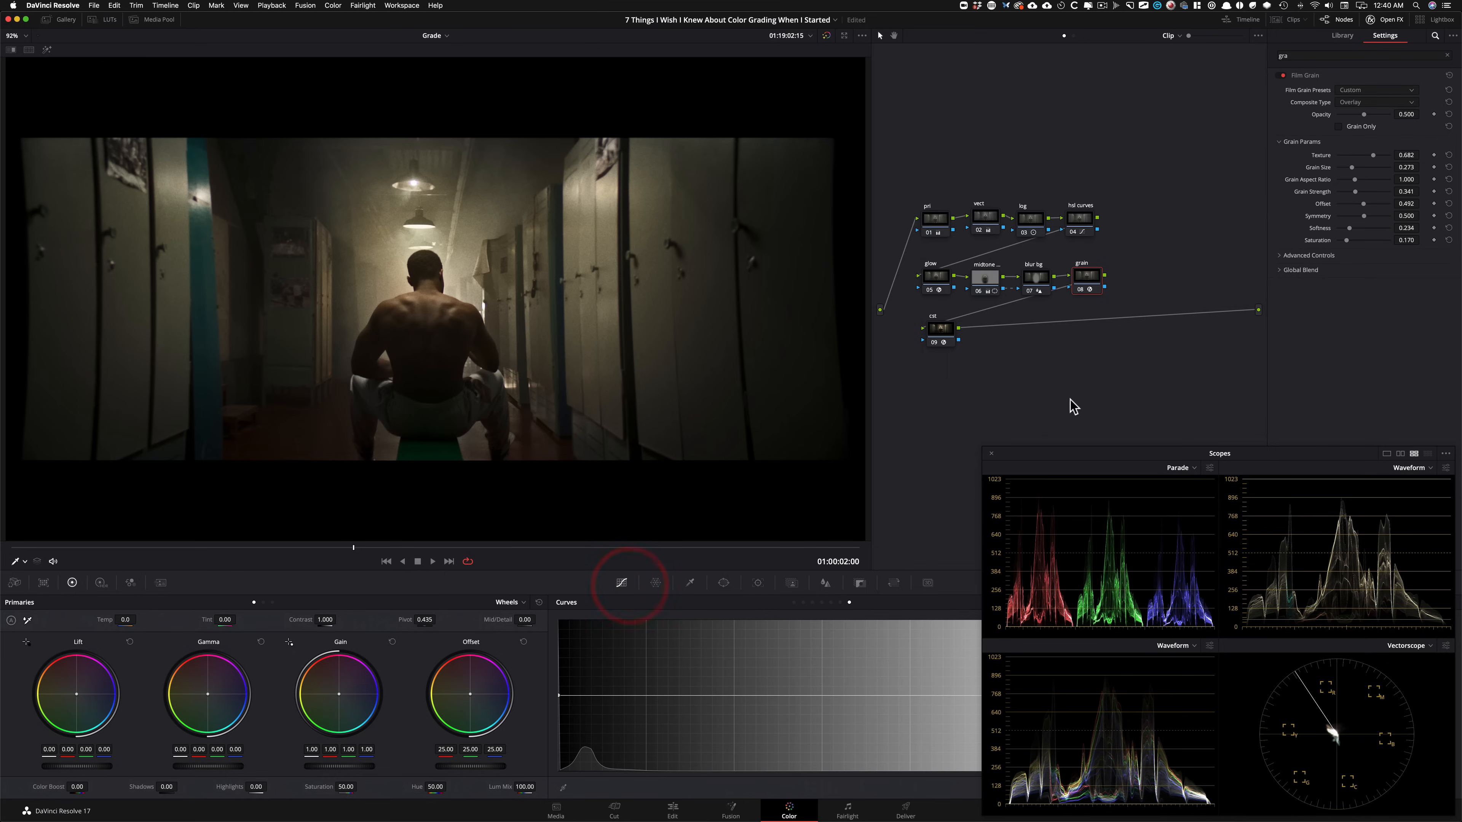